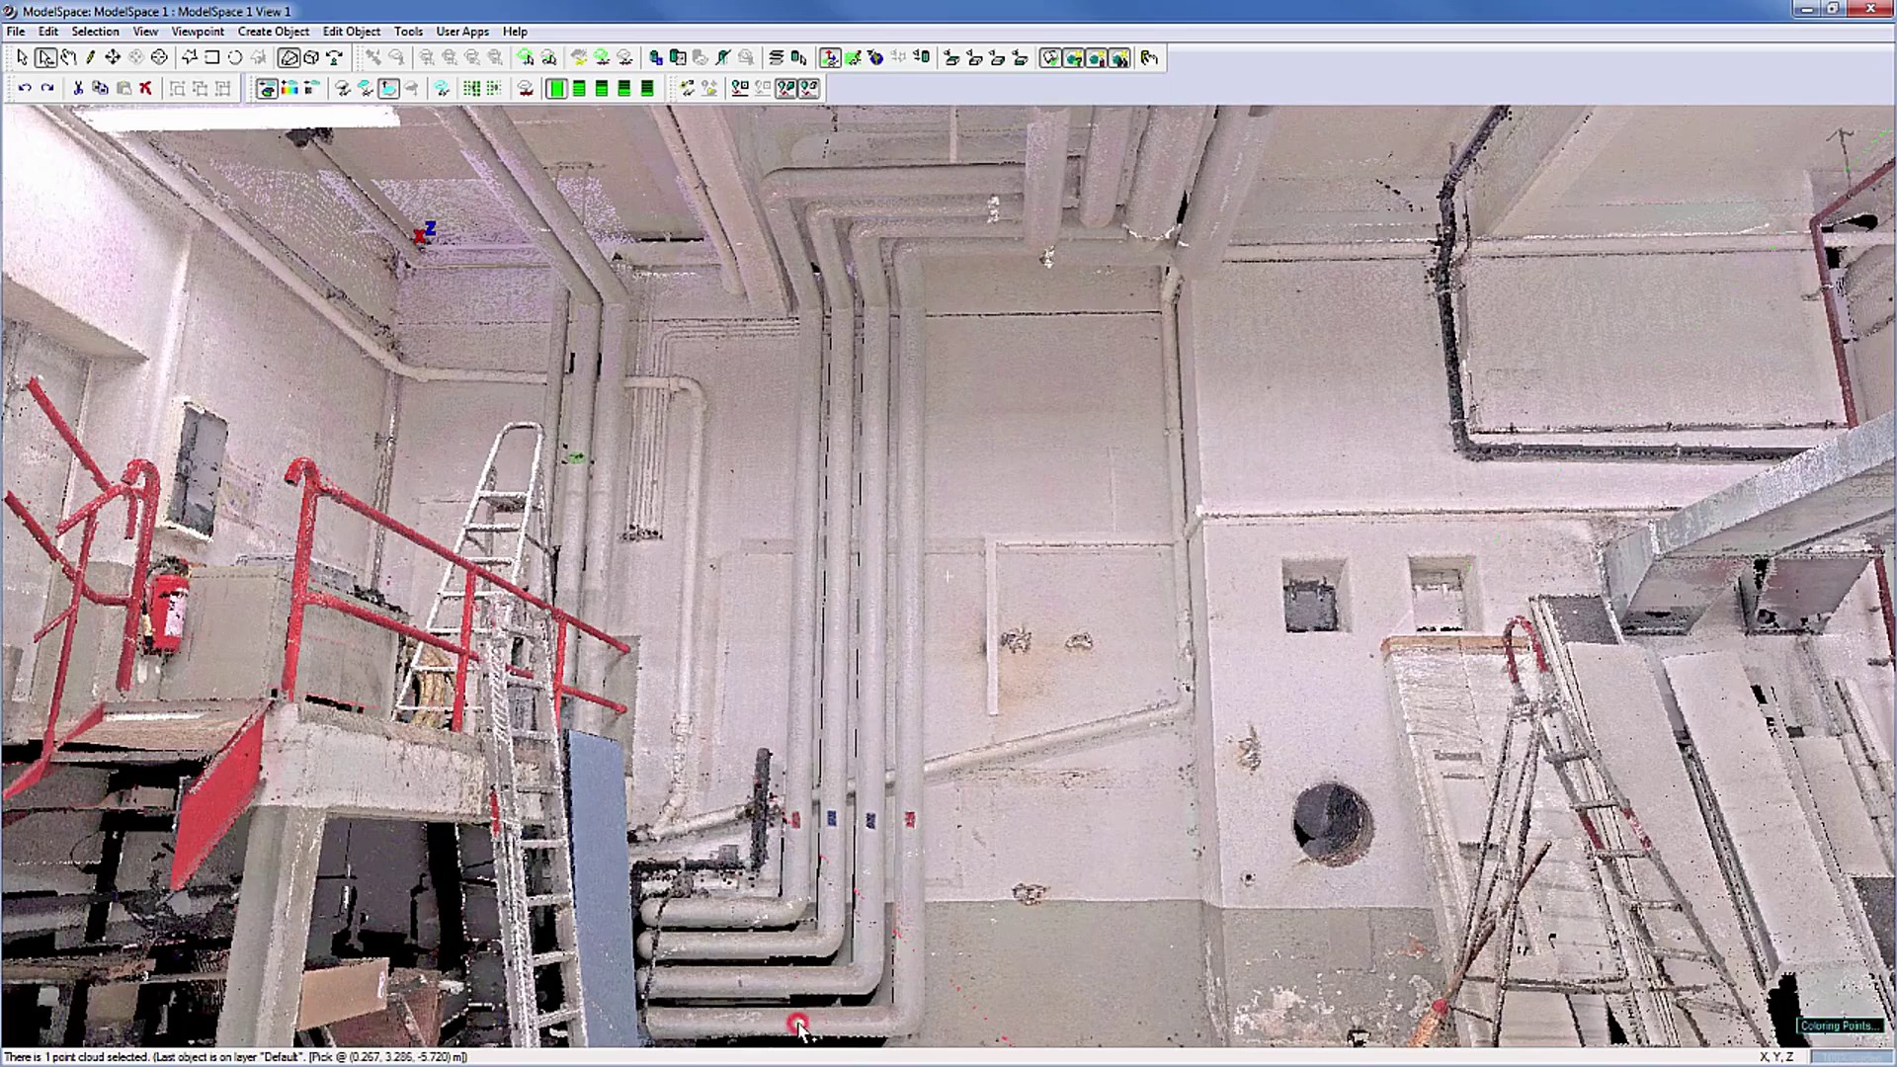
Step: Pick points along the first vertical pipe and its upper elbow, then grow and accept it as a pipe run
left_click(910, 675)
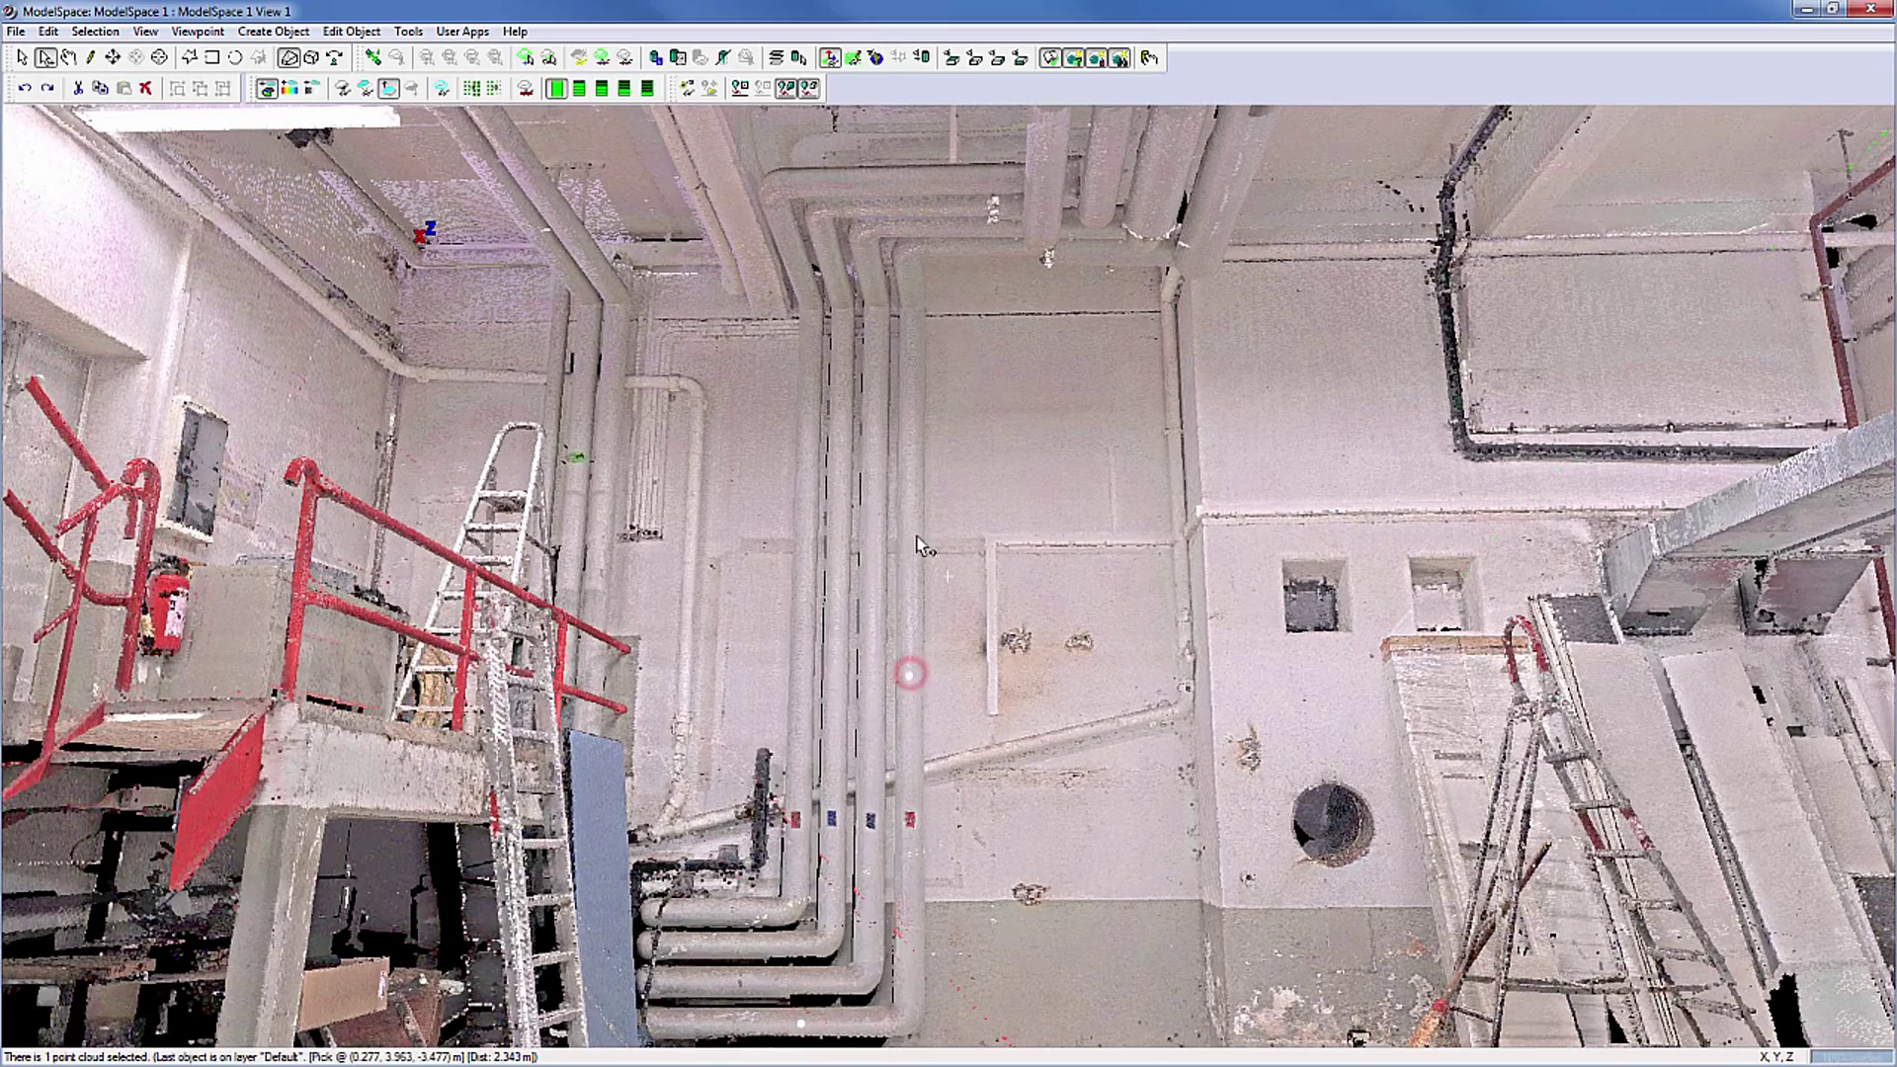
left_click(903, 283)
key("ctrl+shift+r")
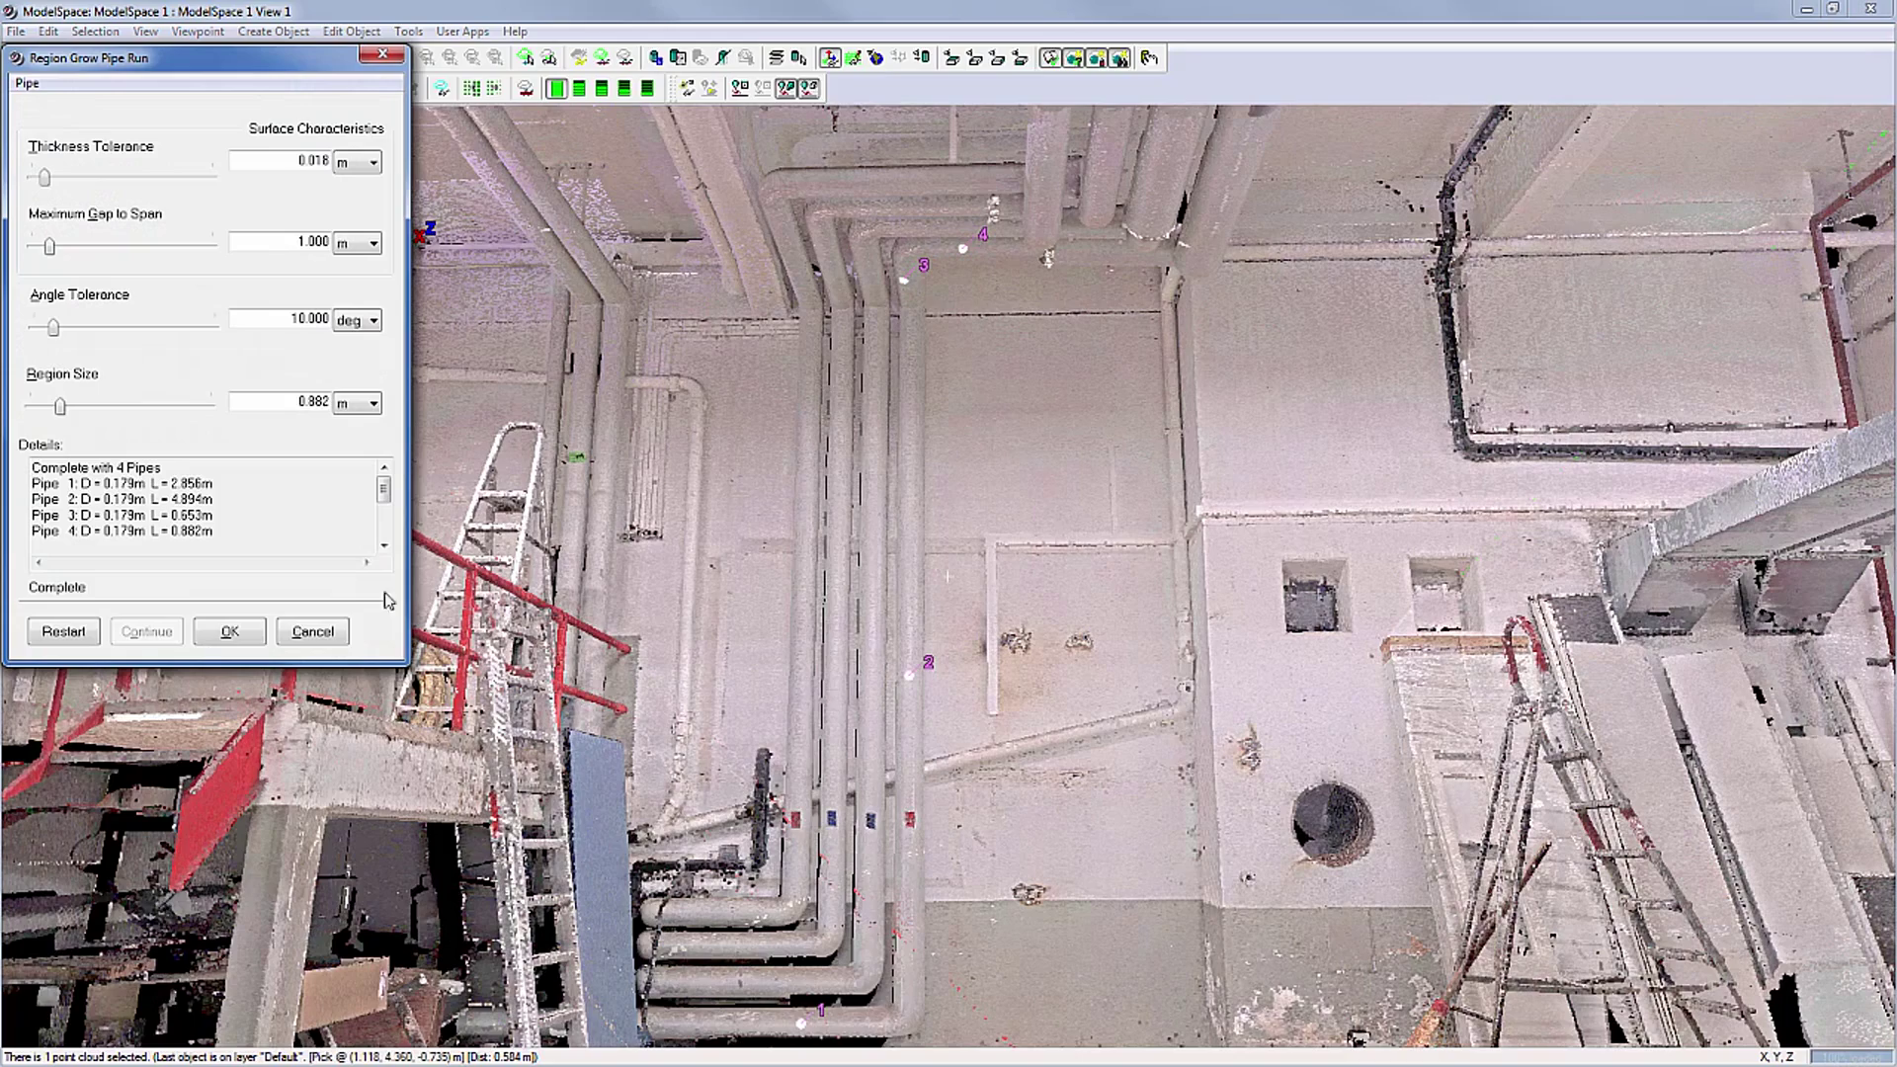
left_click(229, 632)
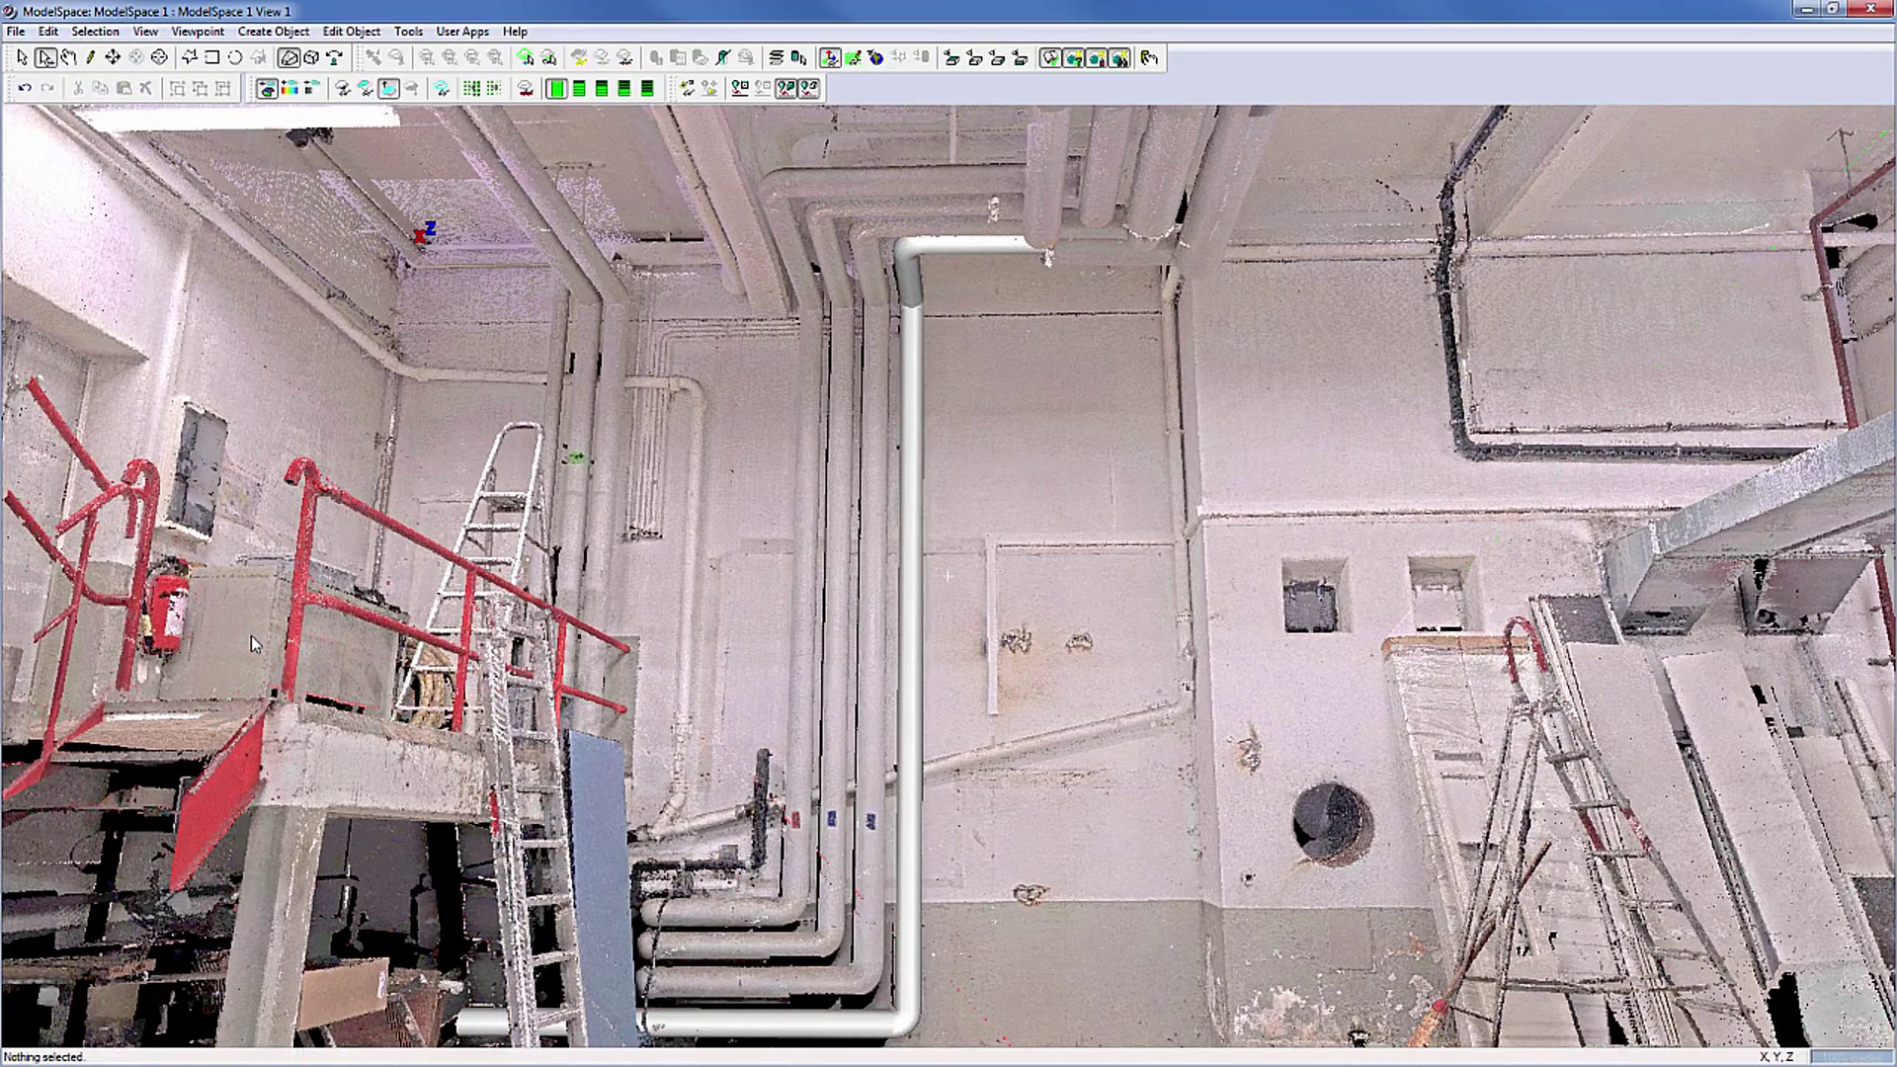
Step: Pick four points along the next pipe to the upper horizontal, then accept its run of 4 cylinders and 3 elbows
left_click(770, 991)
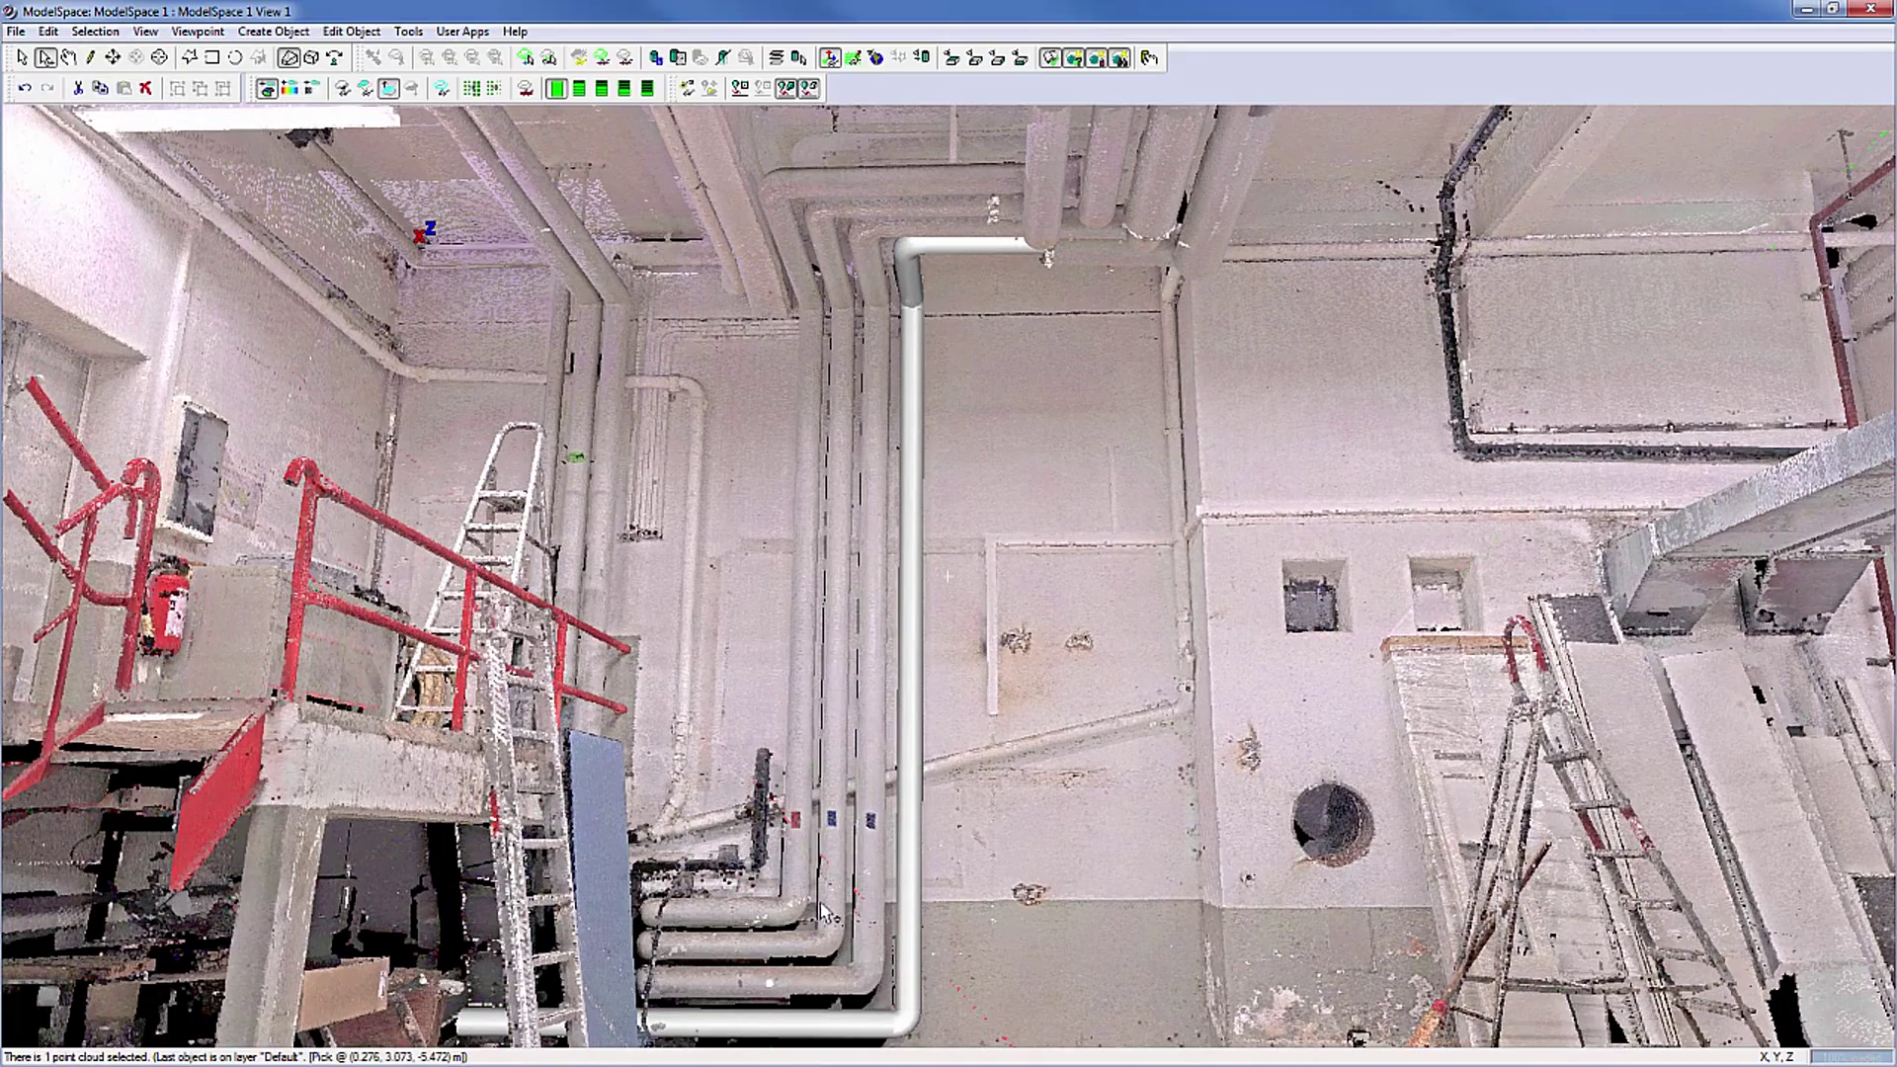
left_click(874, 727)
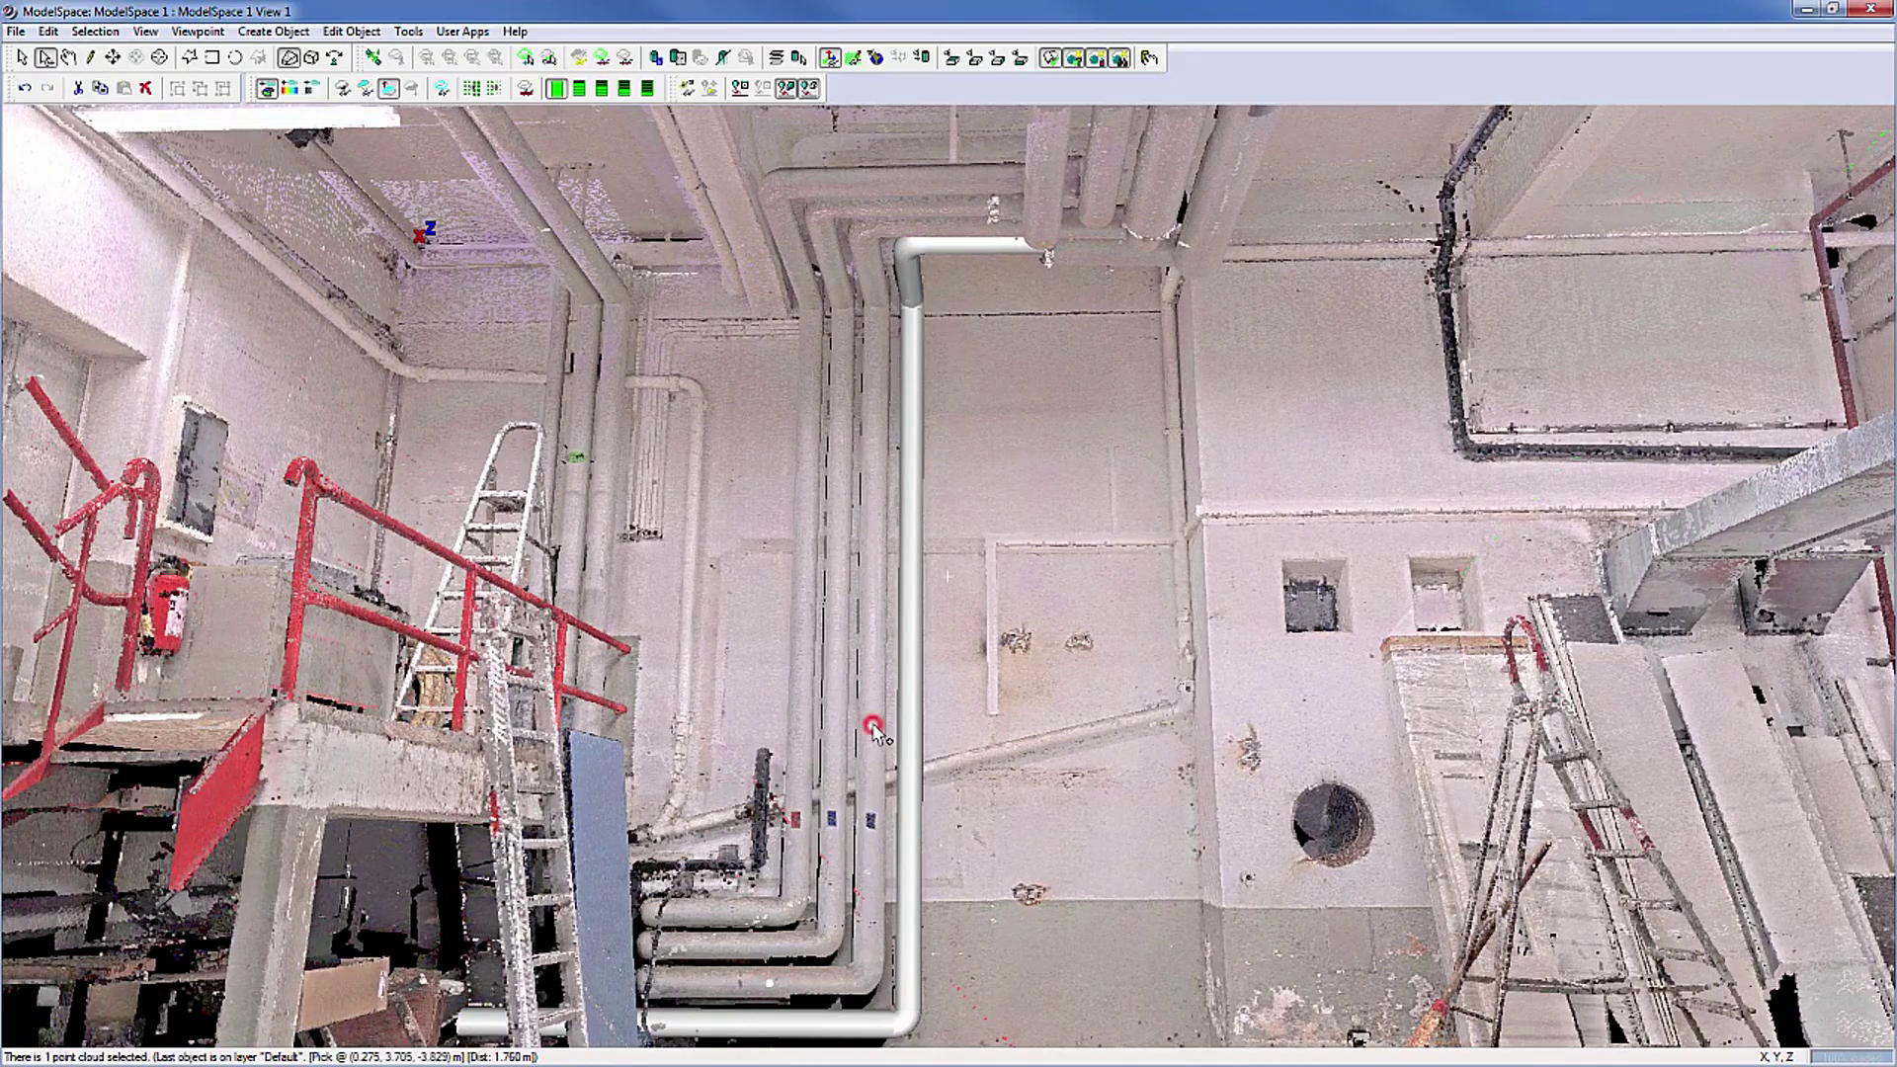
left_click(872, 279)
left_click(959, 224)
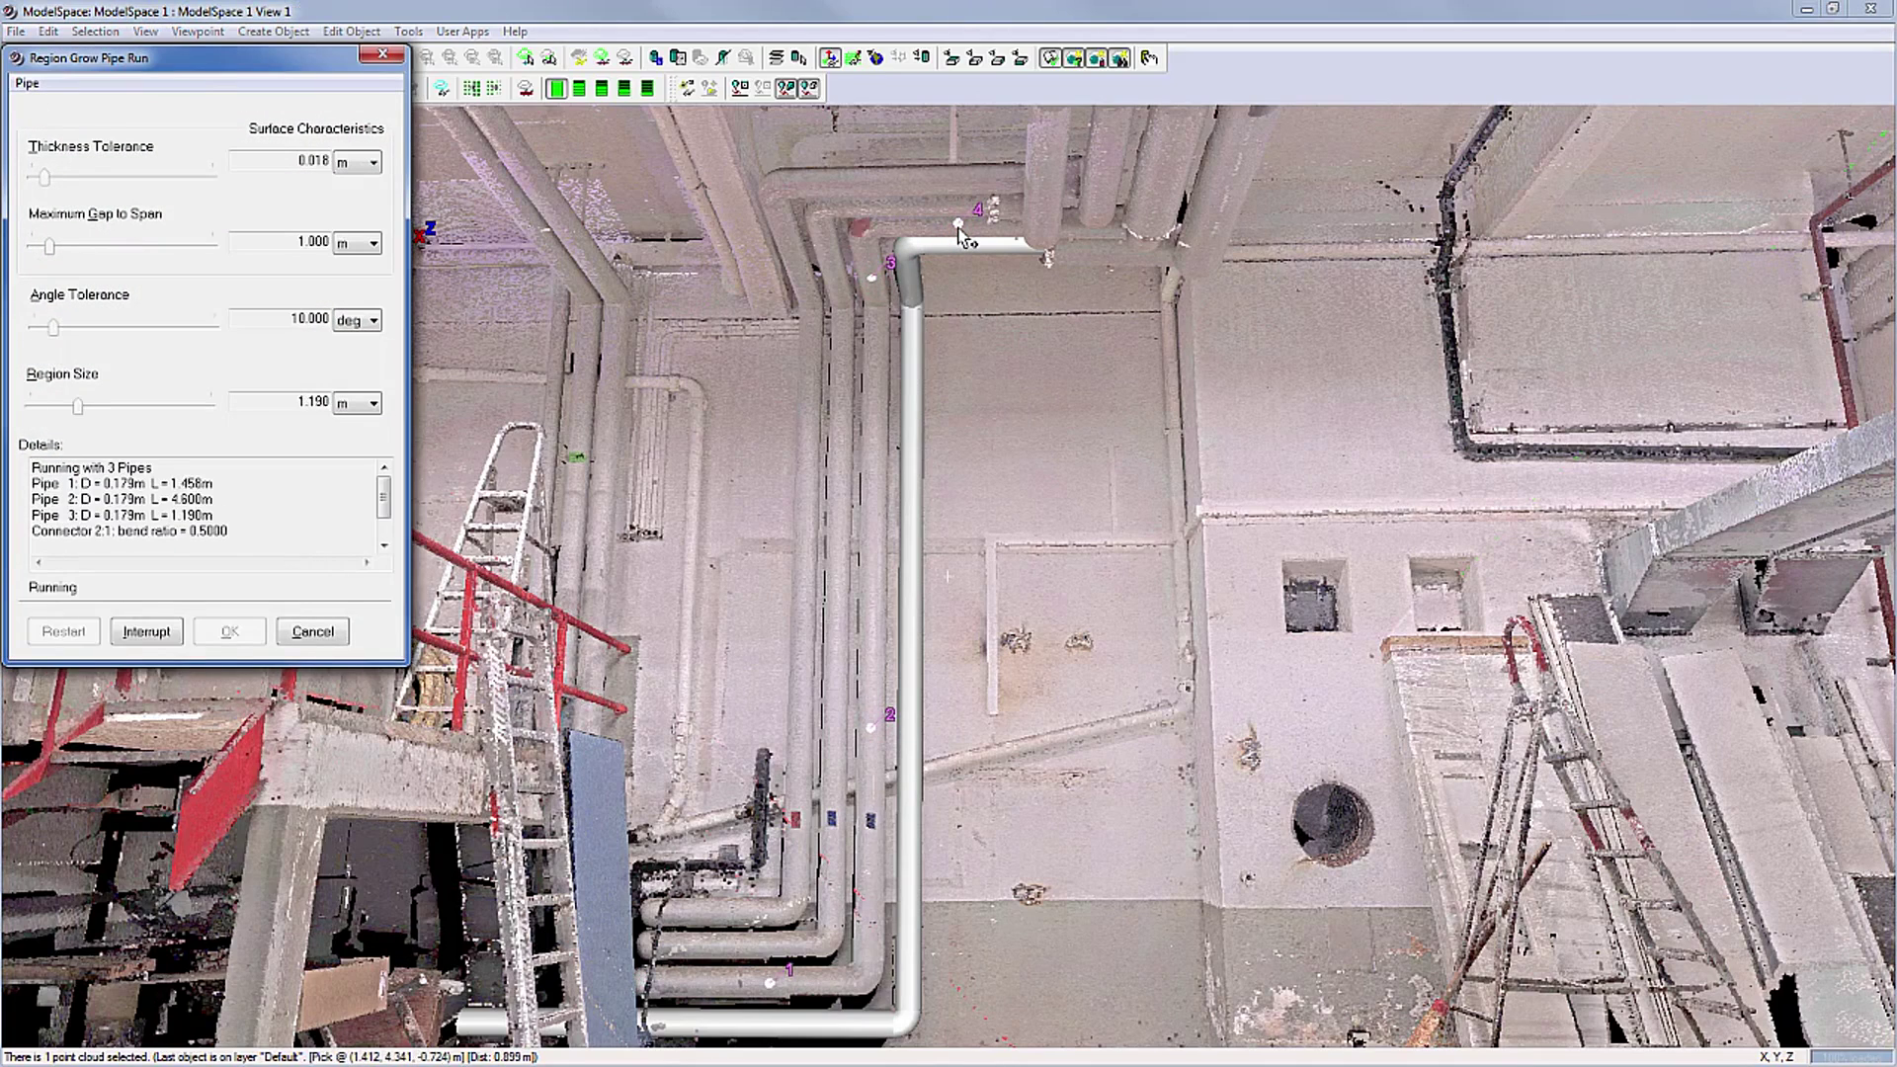
left_click(230, 632)
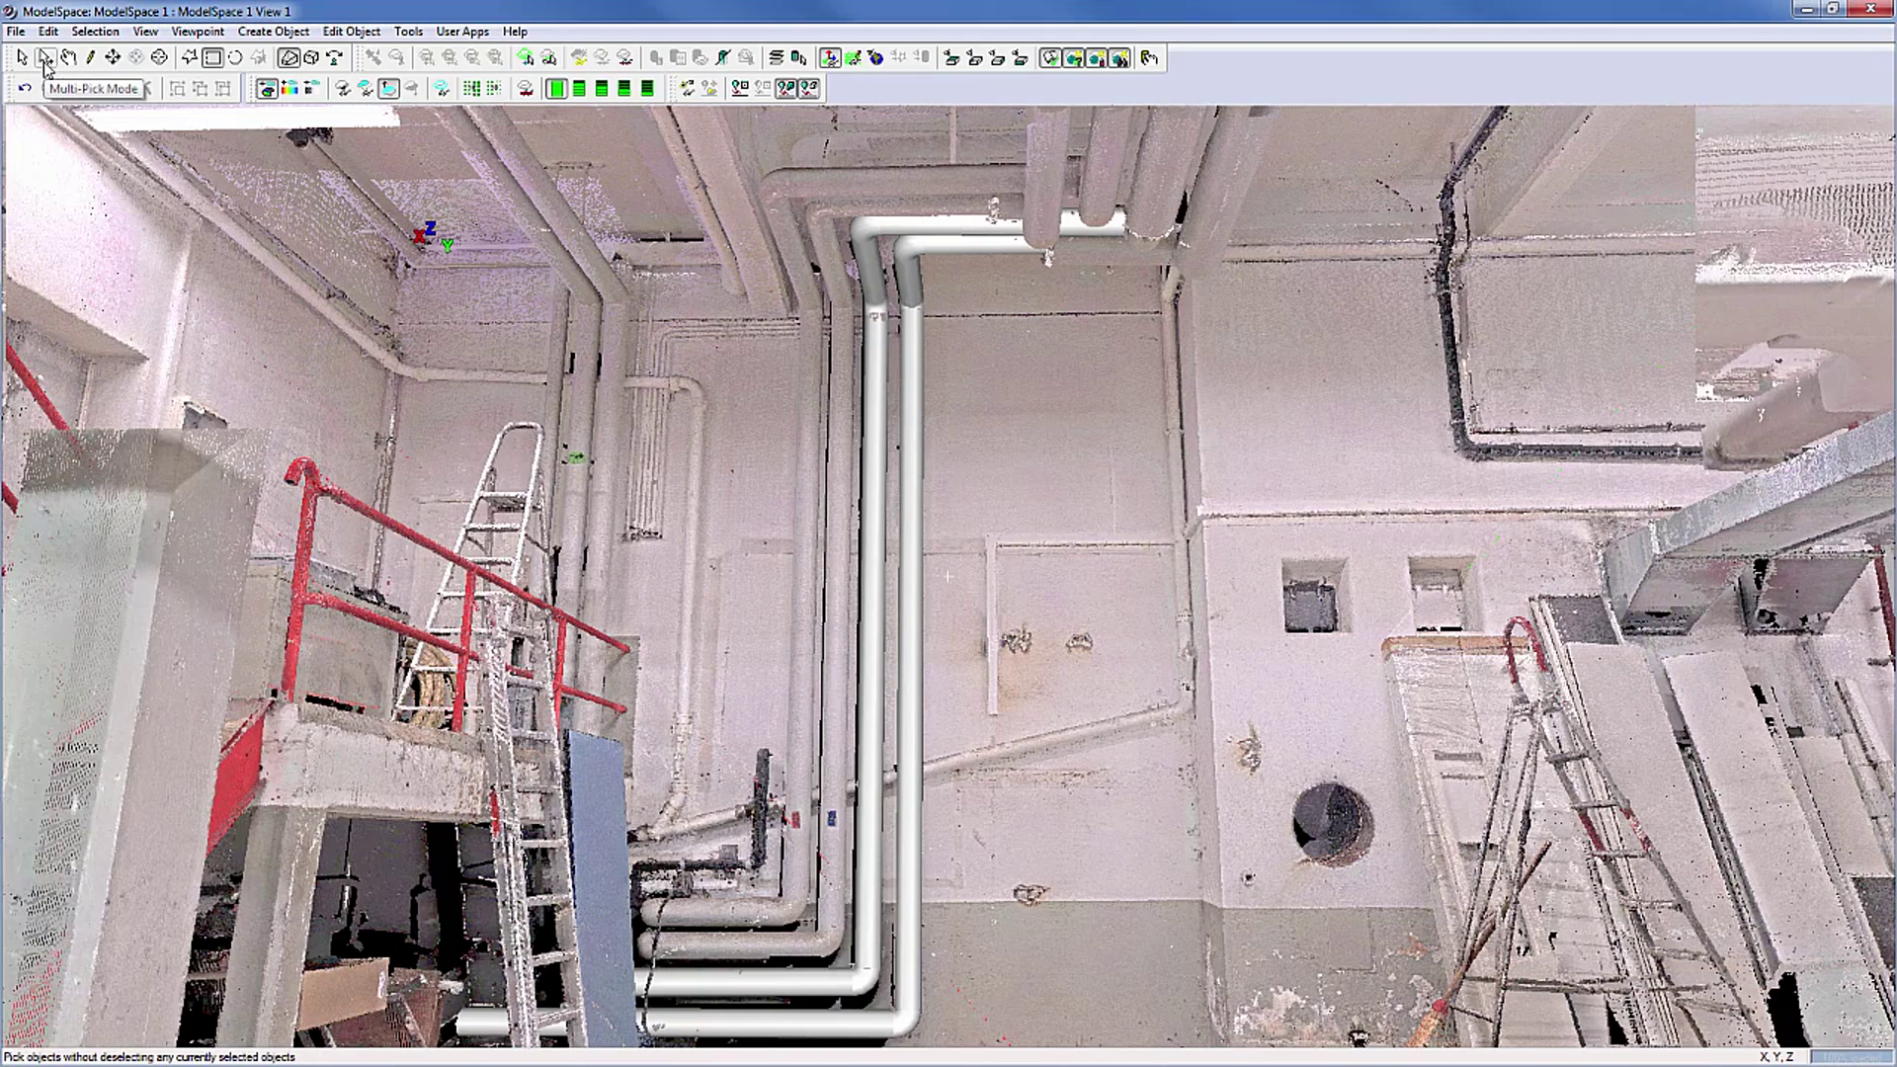
Step: With Multi-Pick Mode on, pick three points on the third pipe and region-grow a four-pipe run
left_click(45, 59)
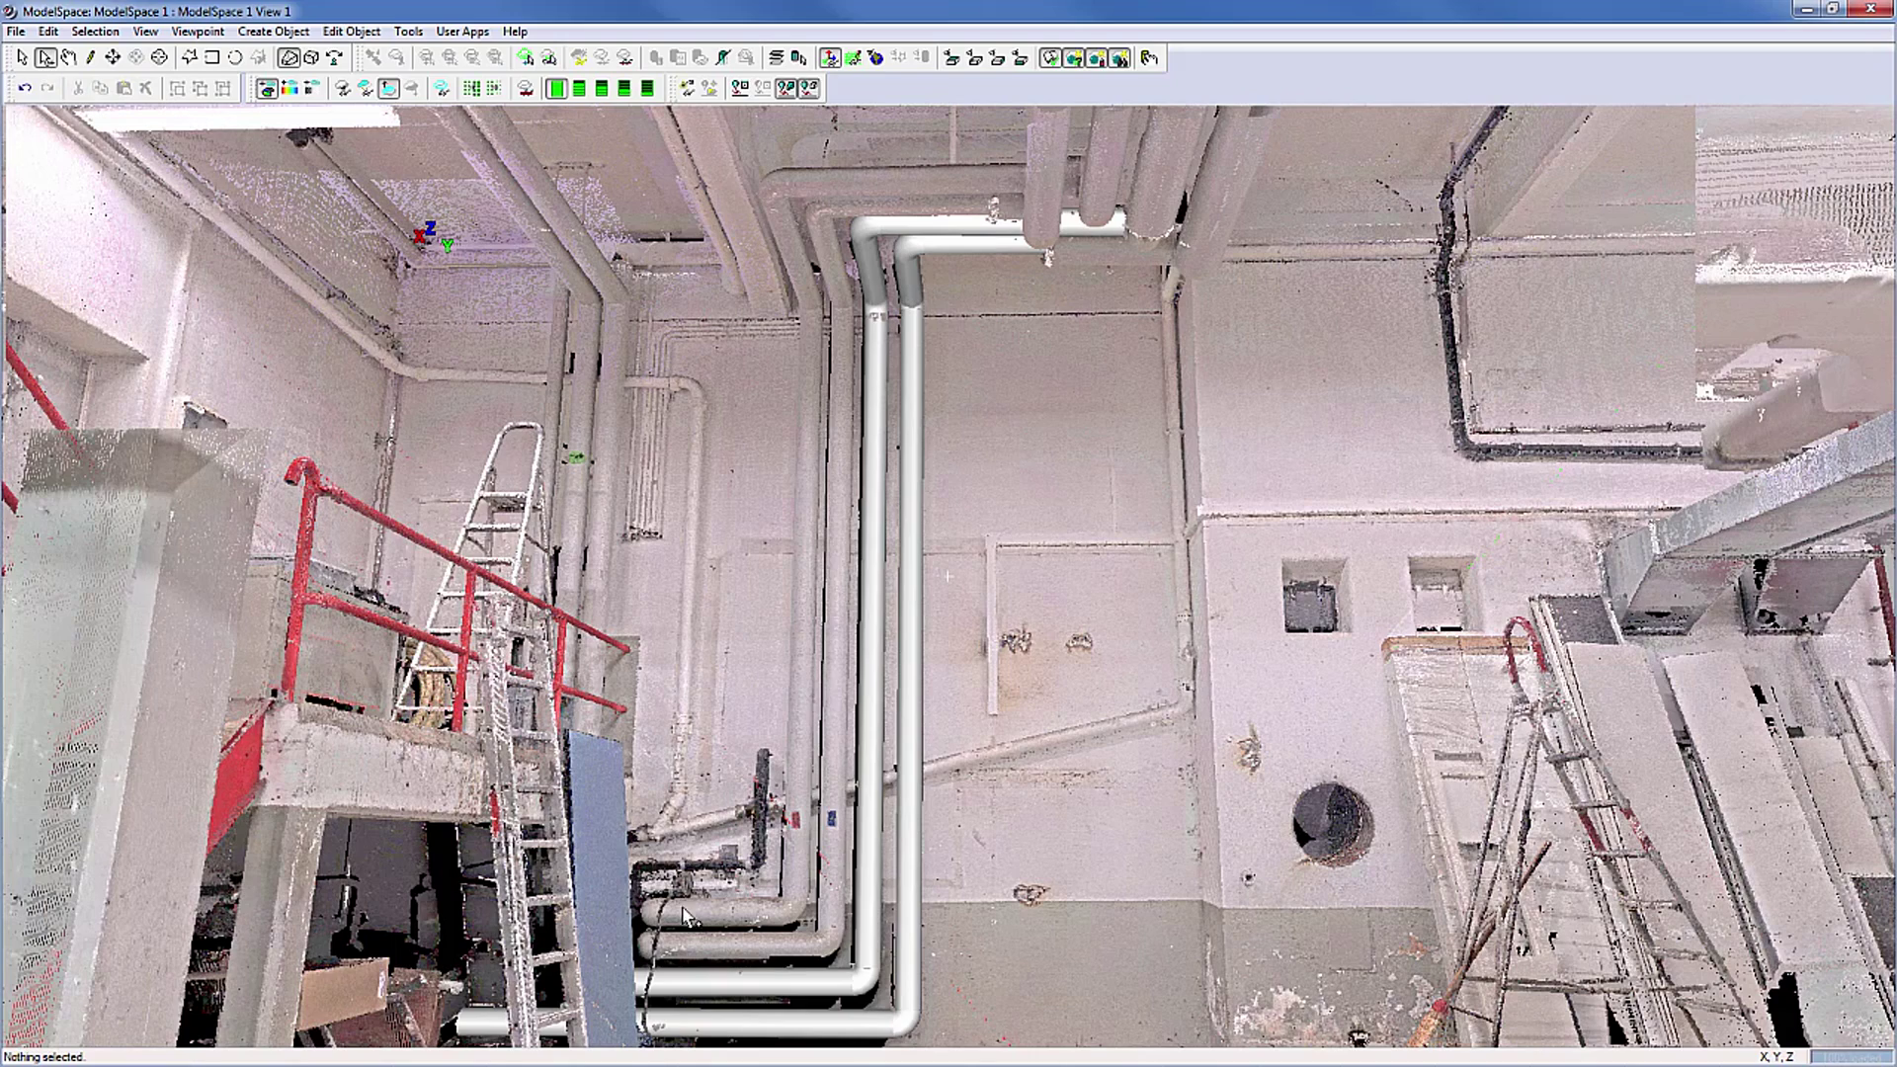
left_click(702, 944)
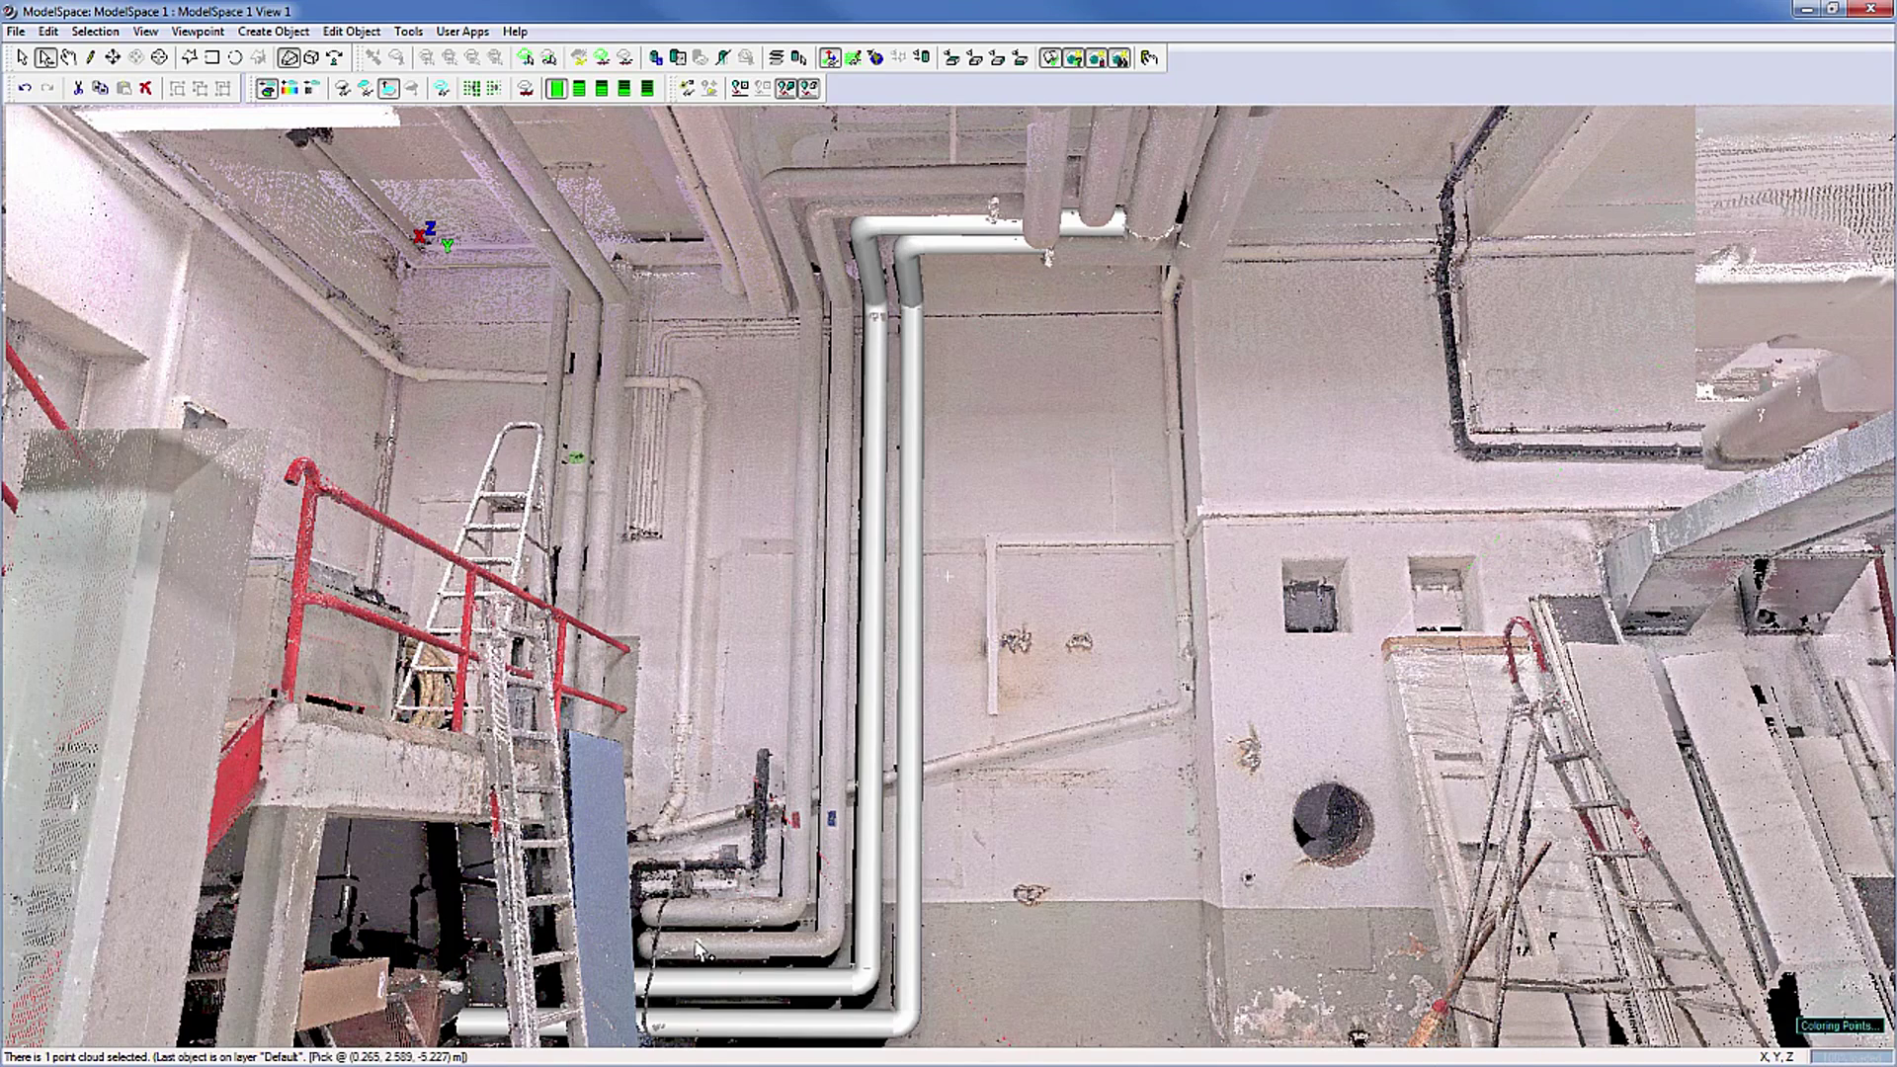
left_click(847, 660)
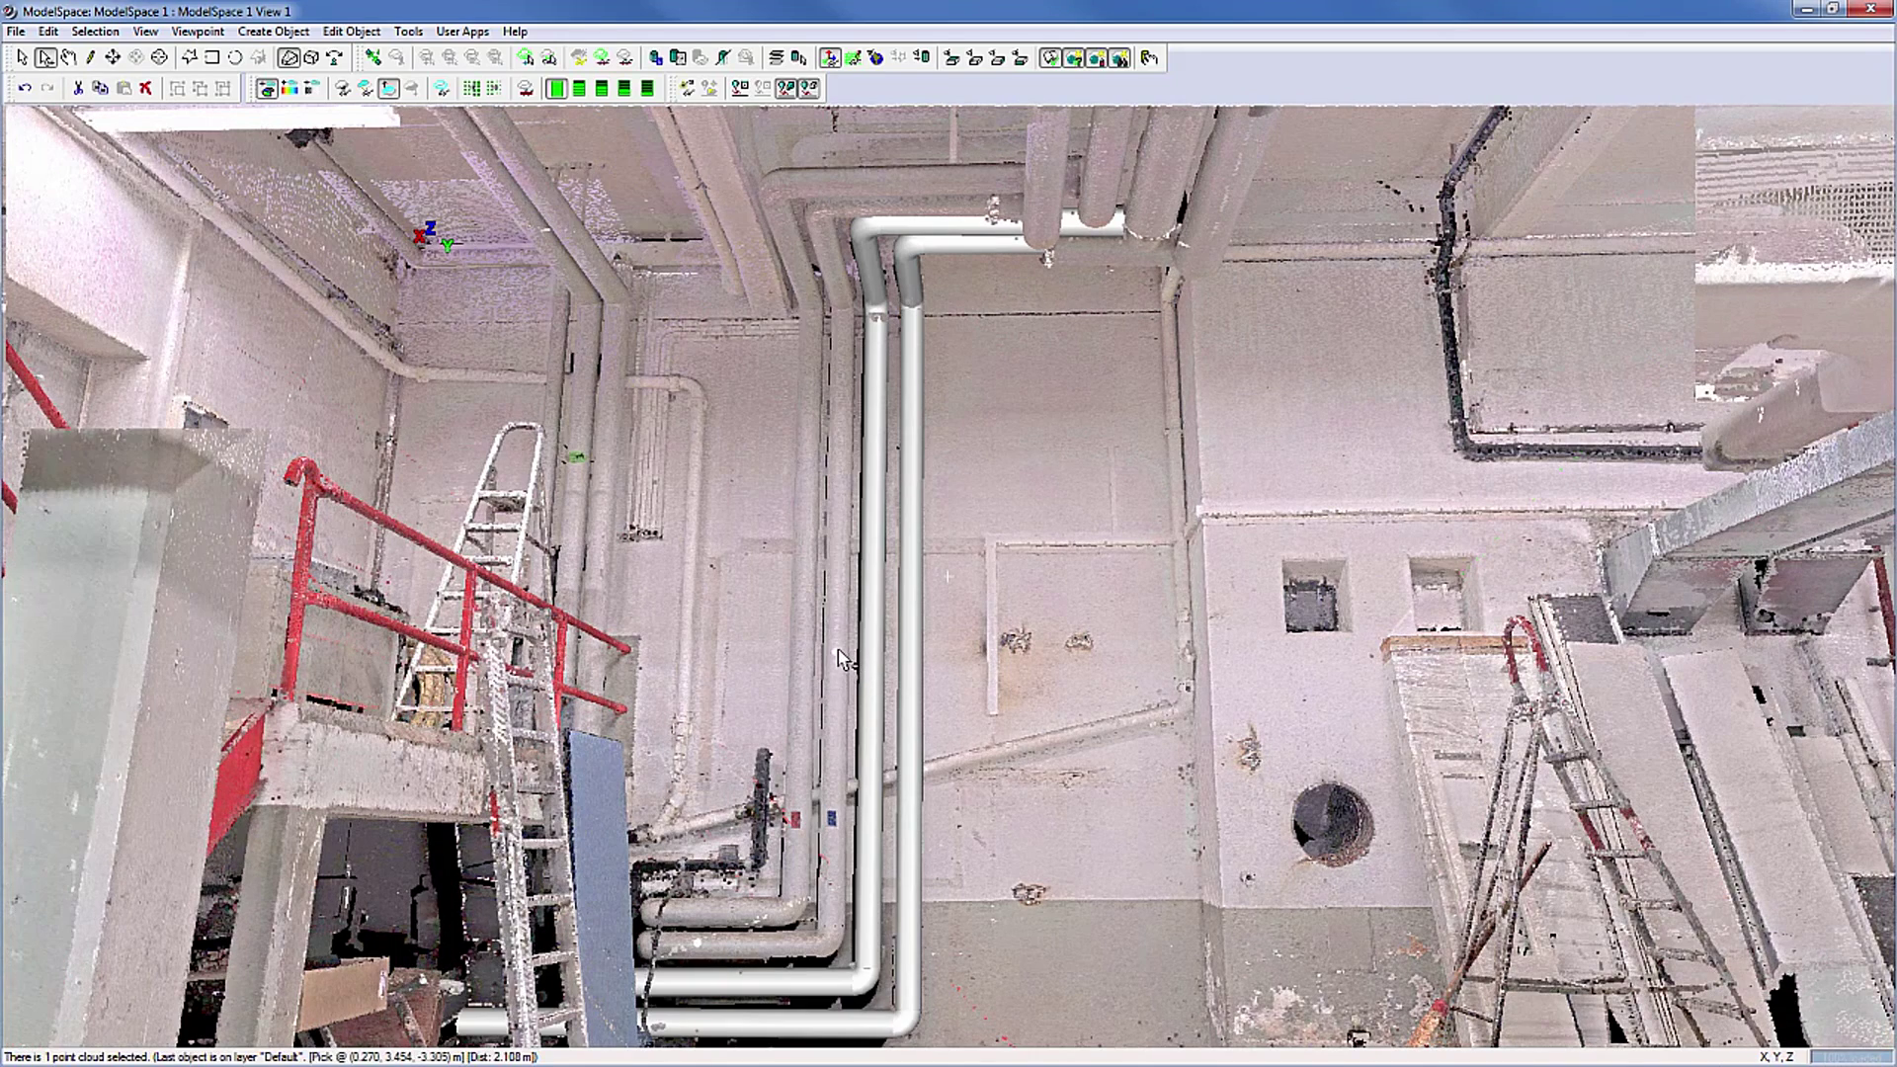
left_click(830, 255)
left_click(290, 32)
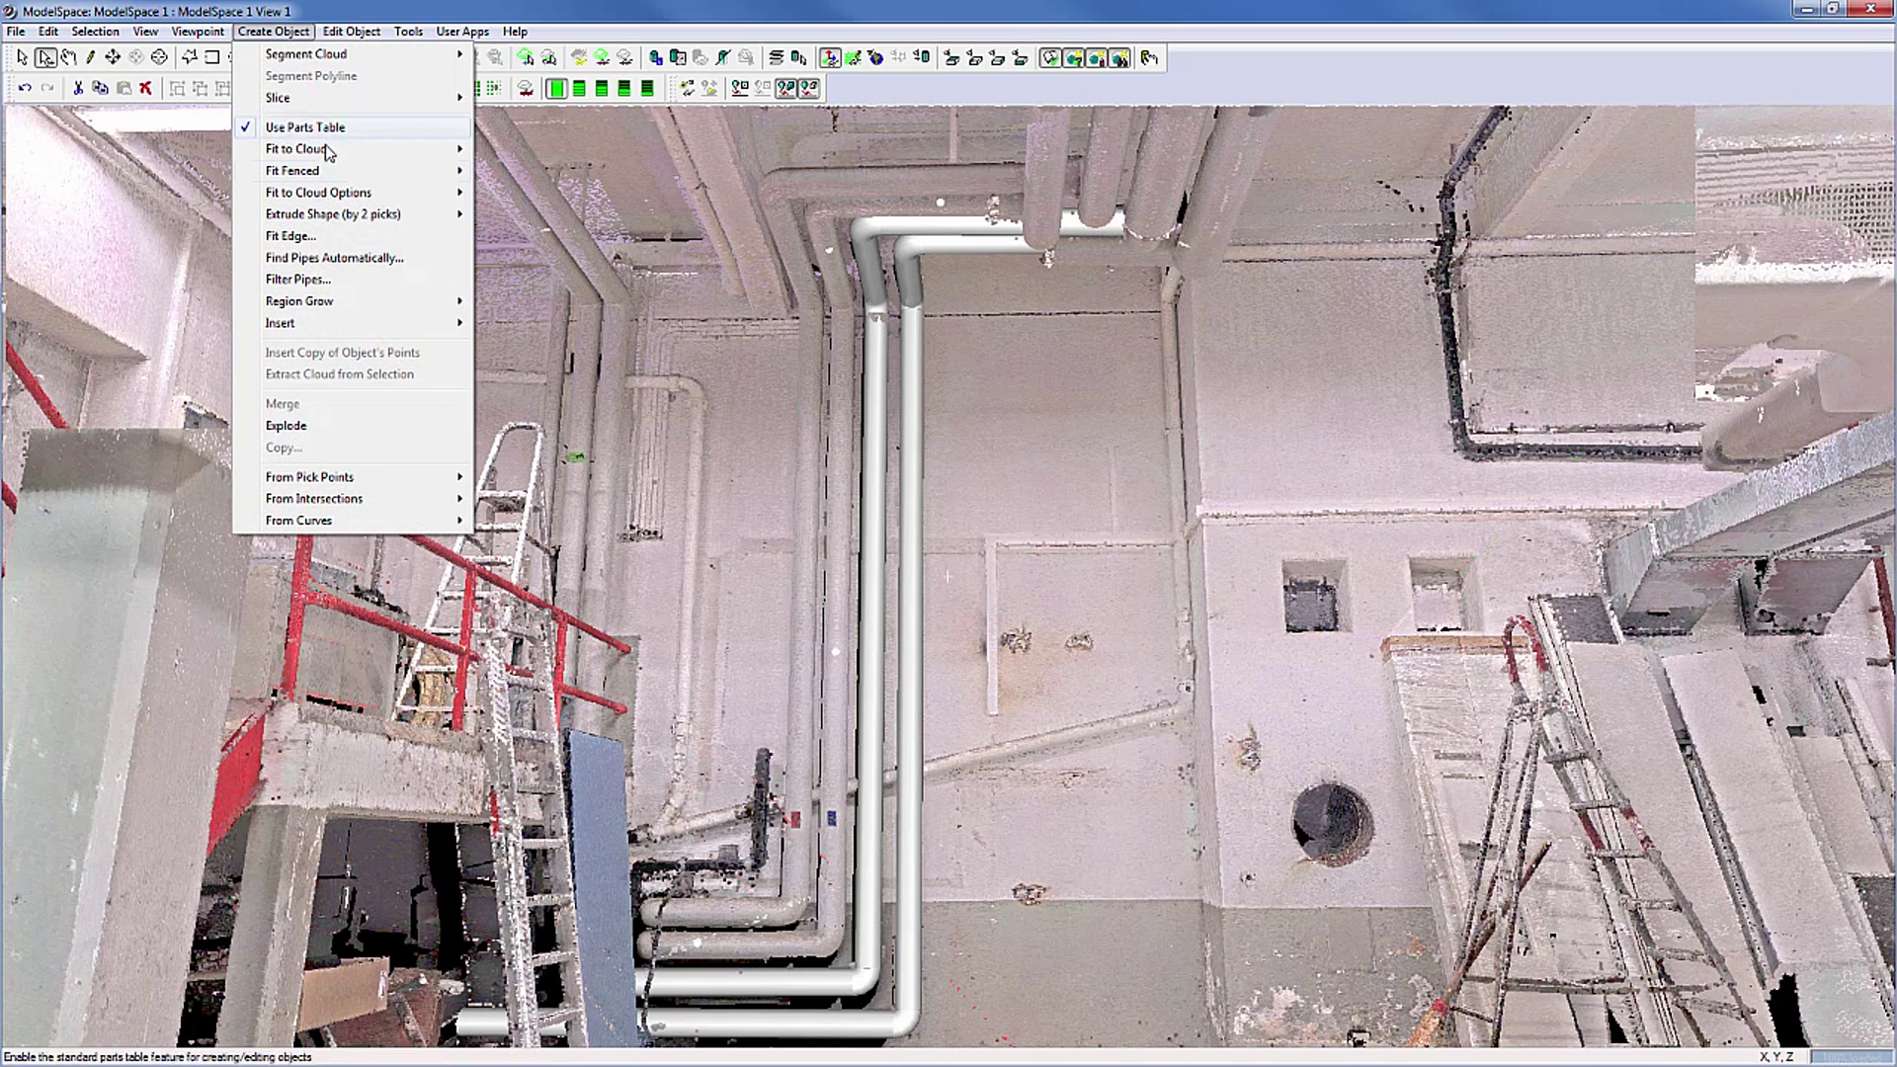
mouse_move(351, 304)
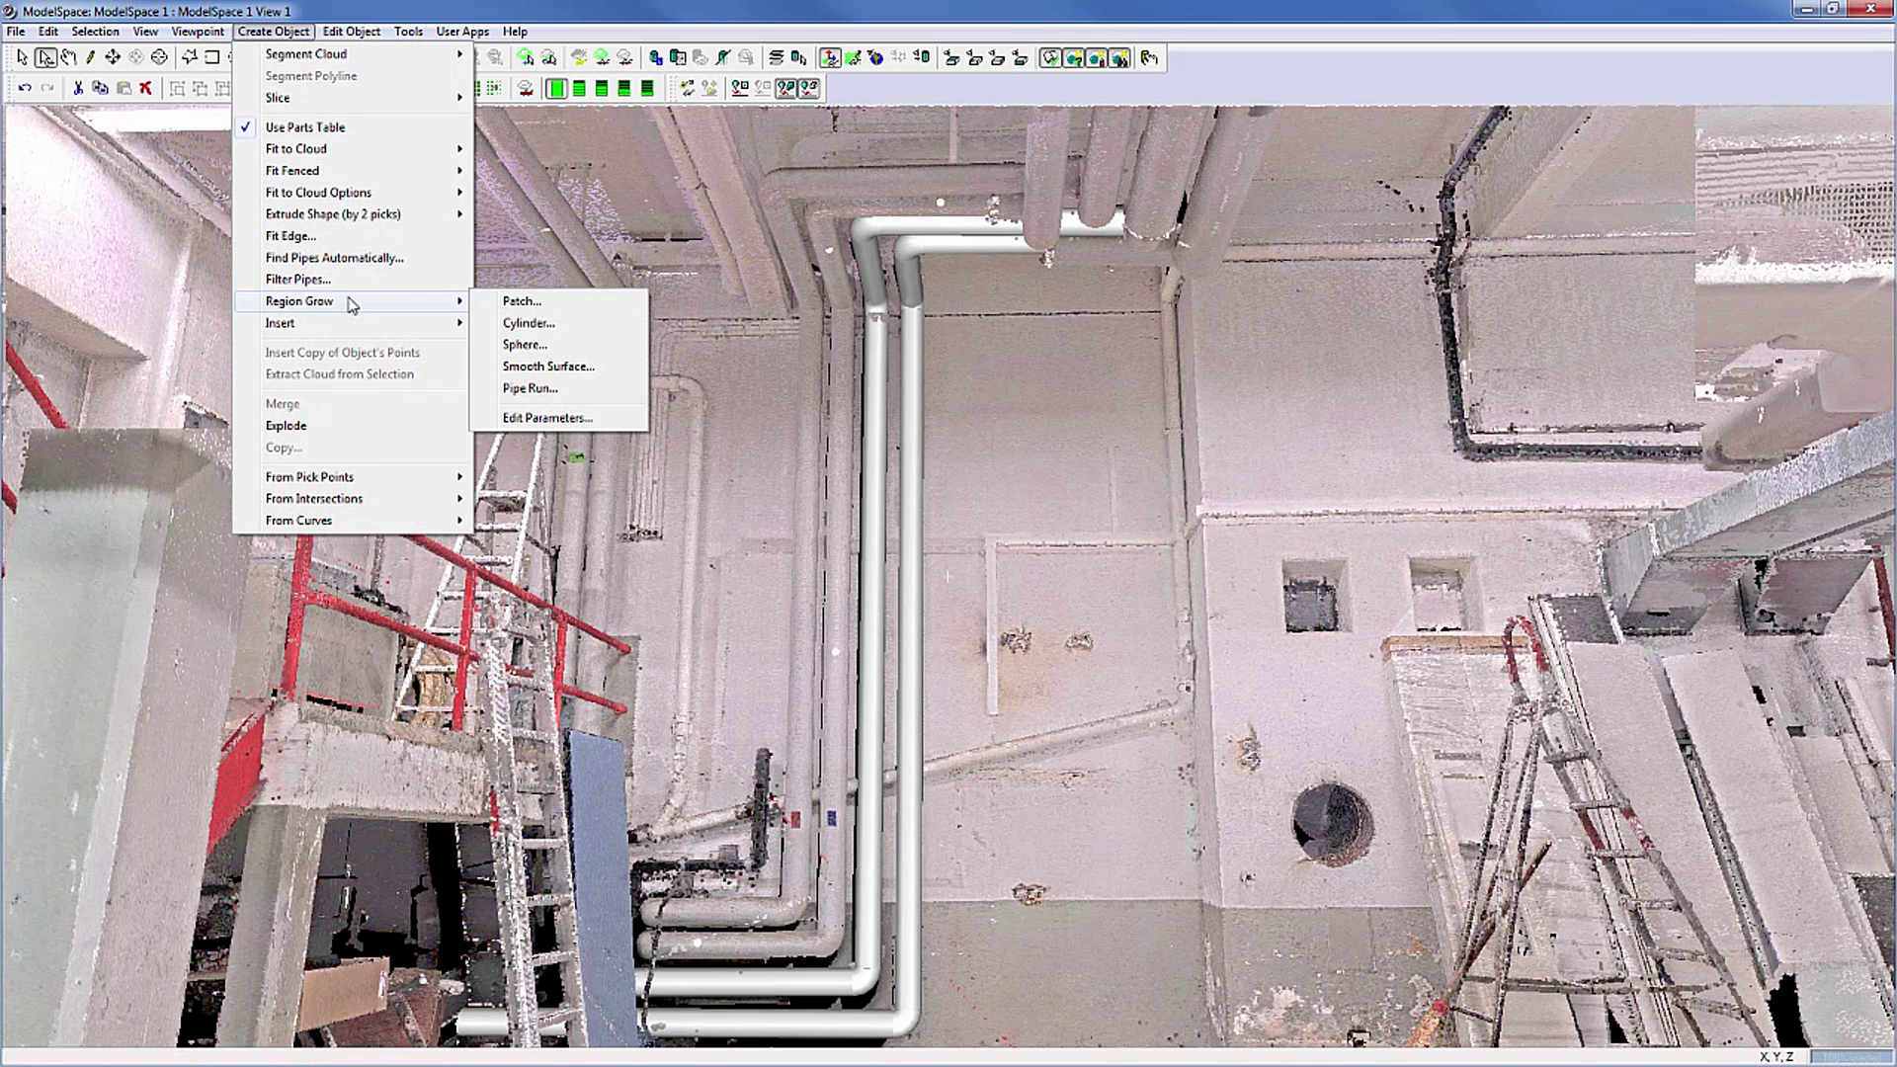
left_click(530, 389)
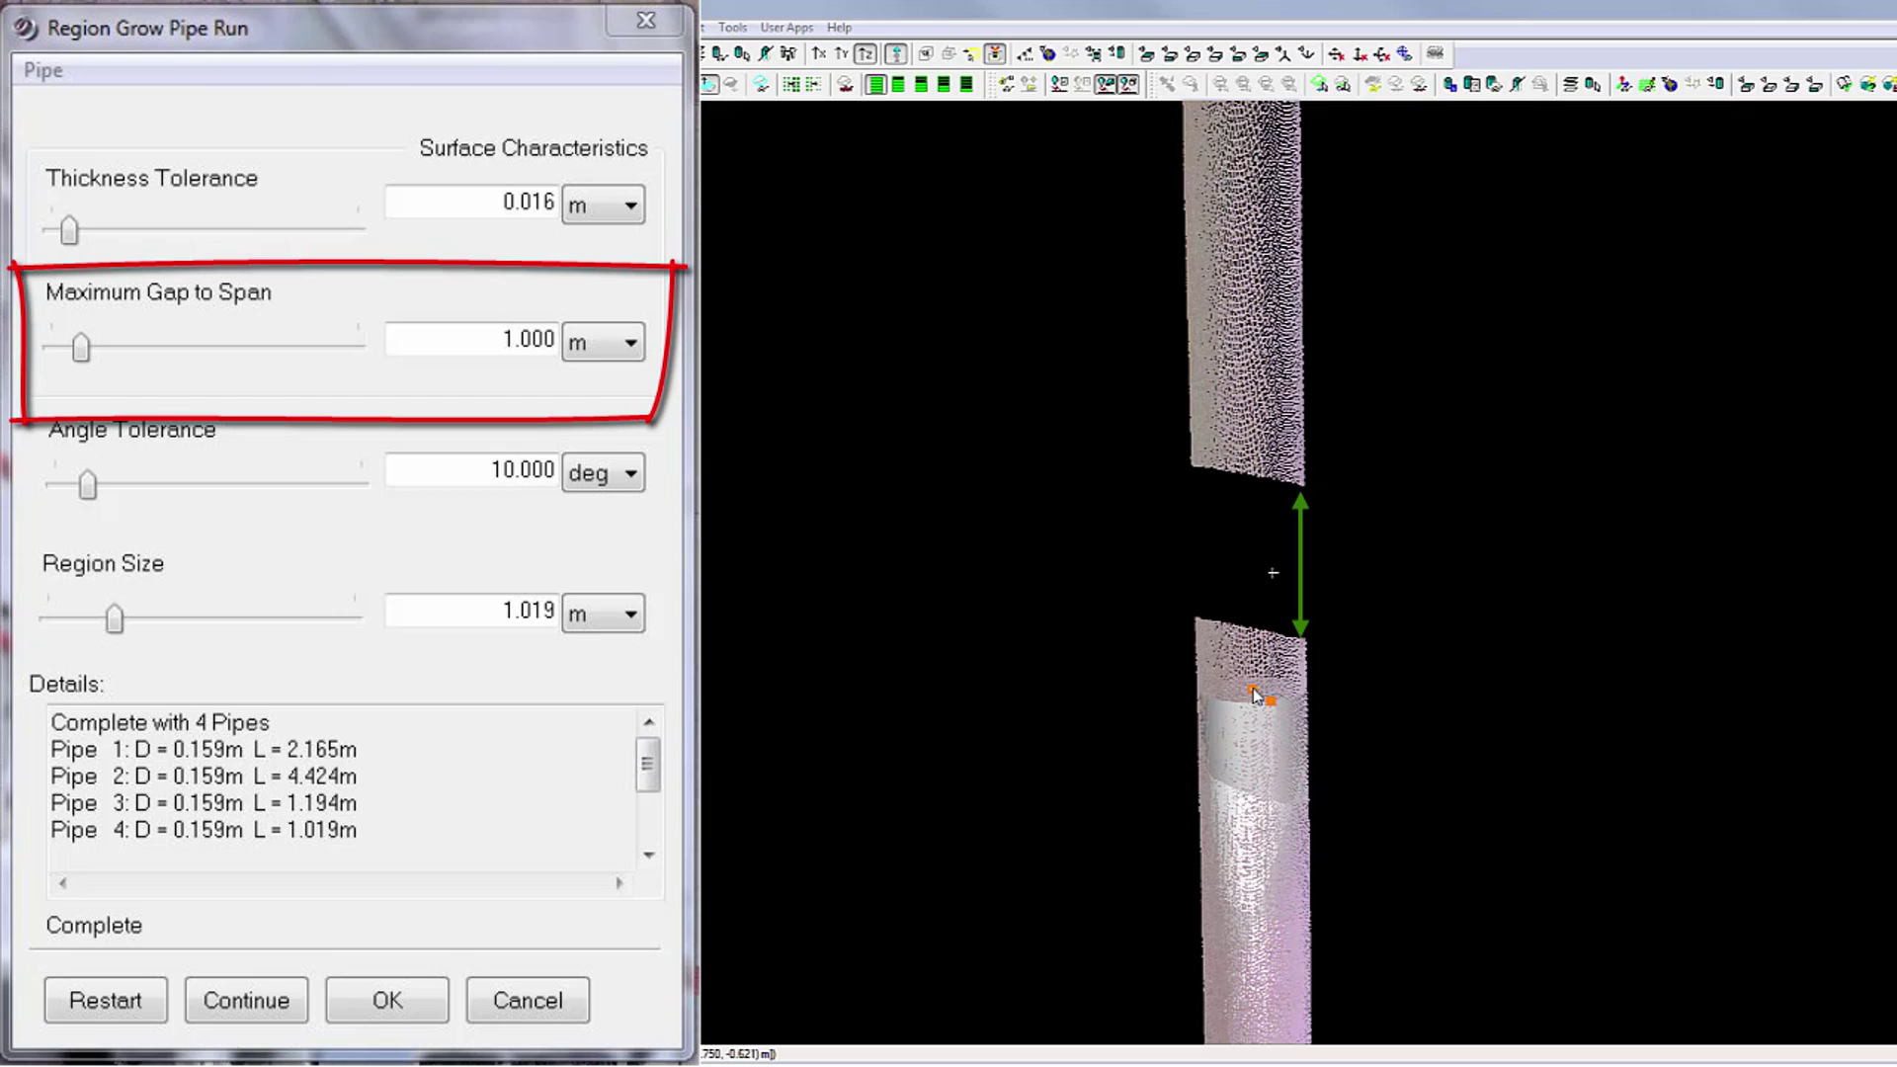
Step: Stretch the fitted pipe across the cloud gap, regrowing as three 0.157 m pipes with a bend
left_click(1253, 694)
left_click_drag(1253, 695, 1263, 477)
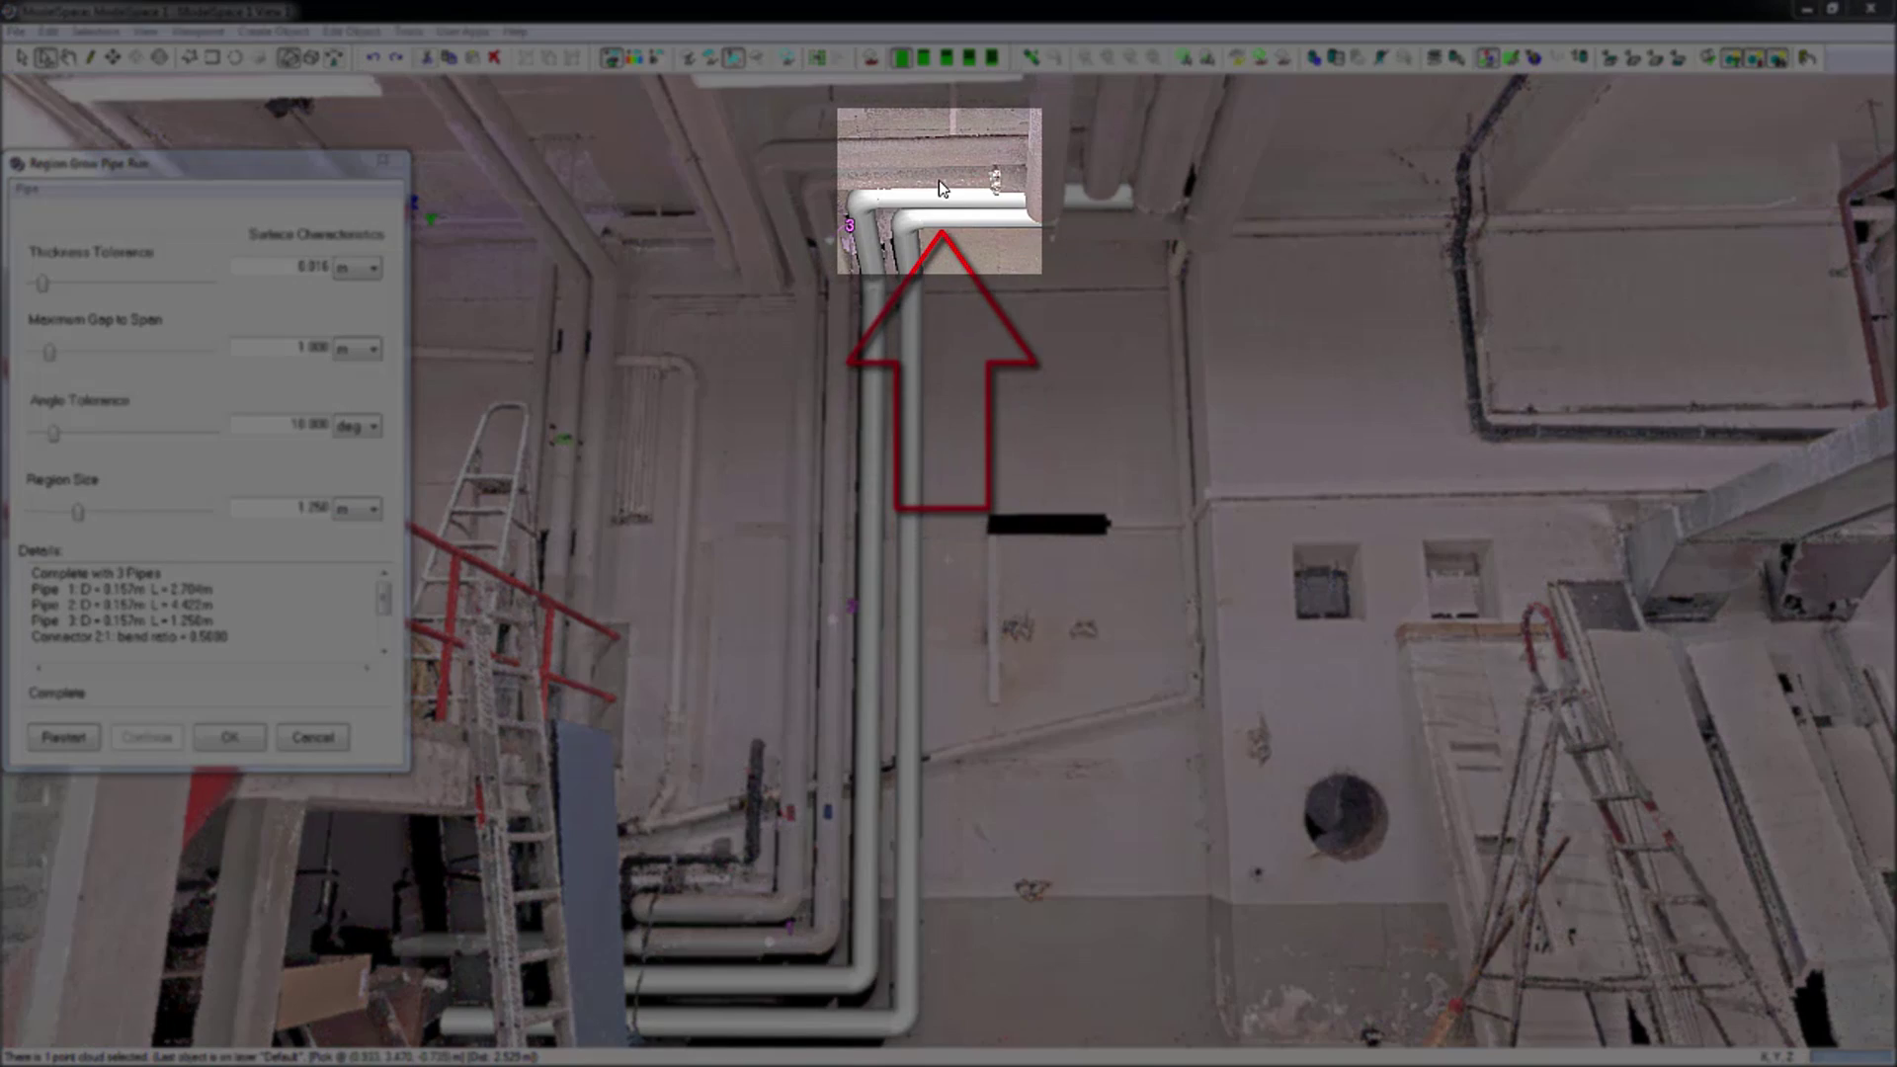
Step: Continue the third run past its upper bend and accept it as four pipes with three elbows
left_click(939, 179)
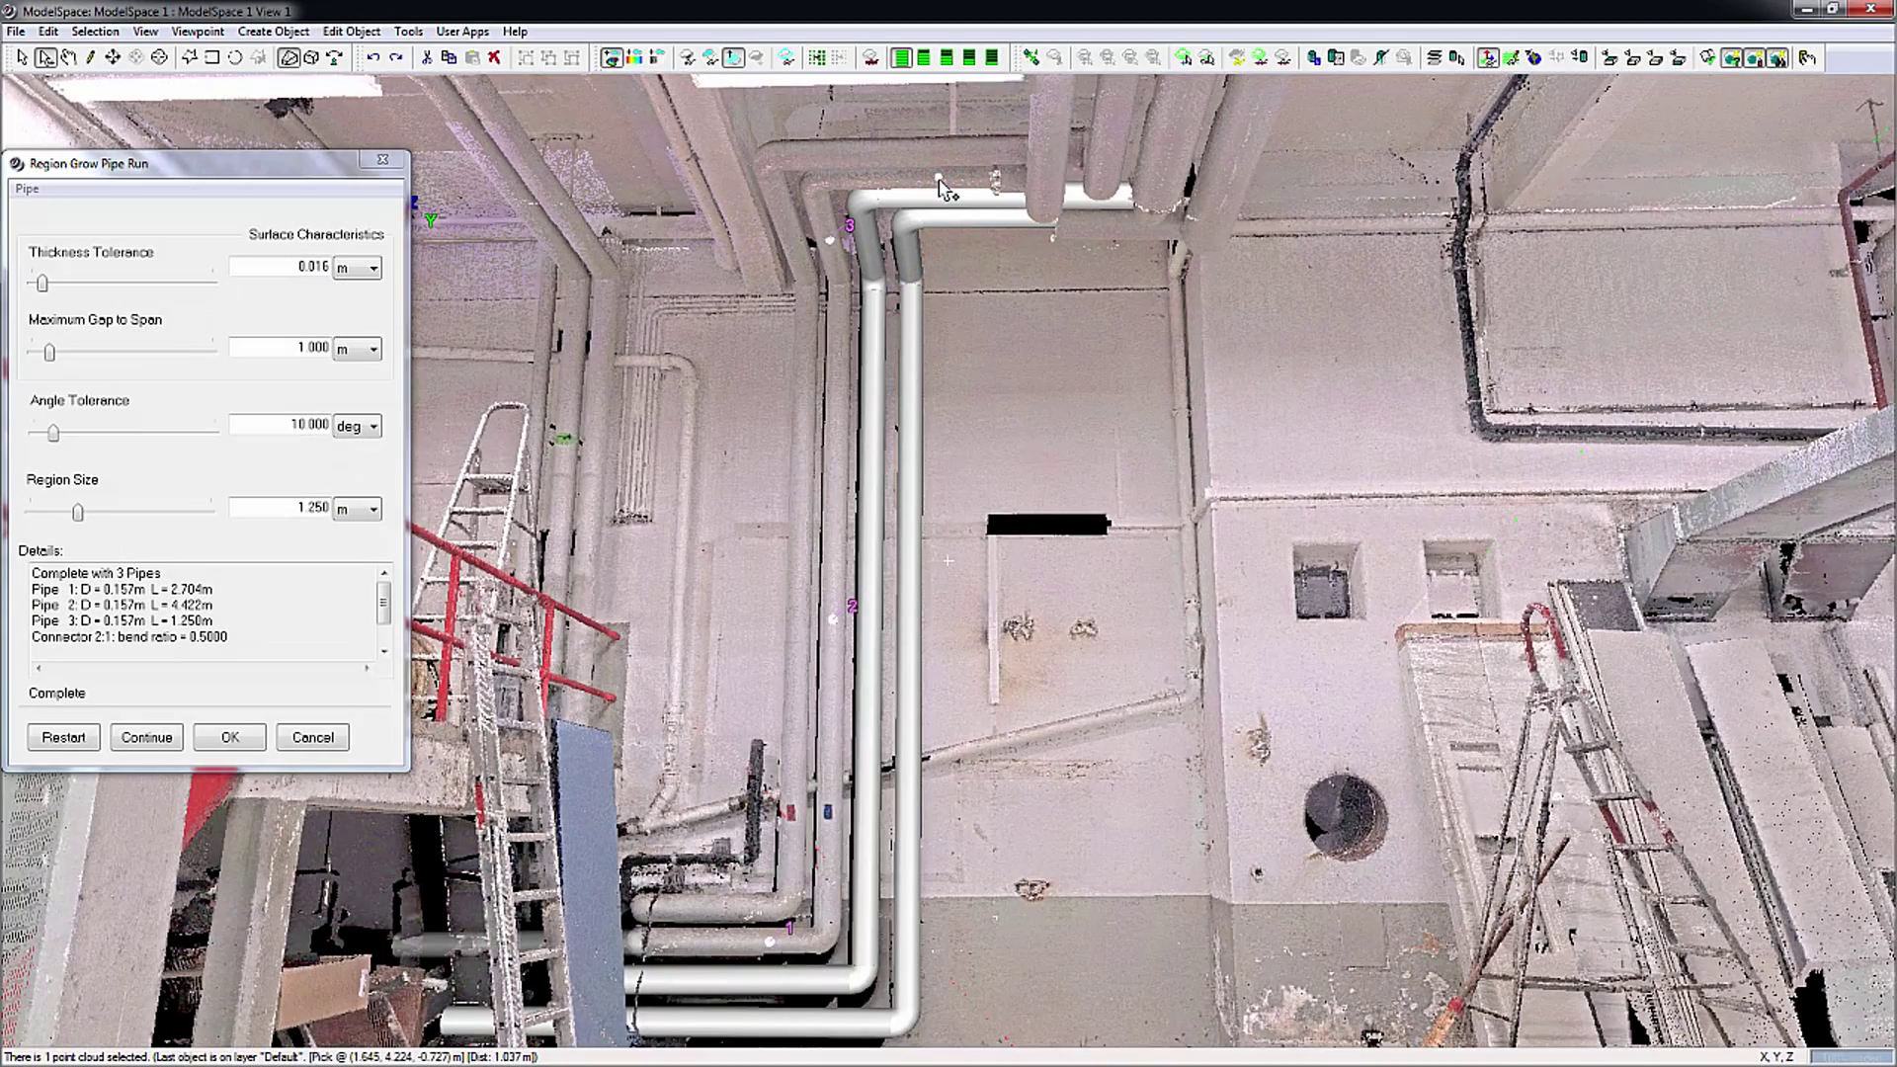
left_click(148, 739)
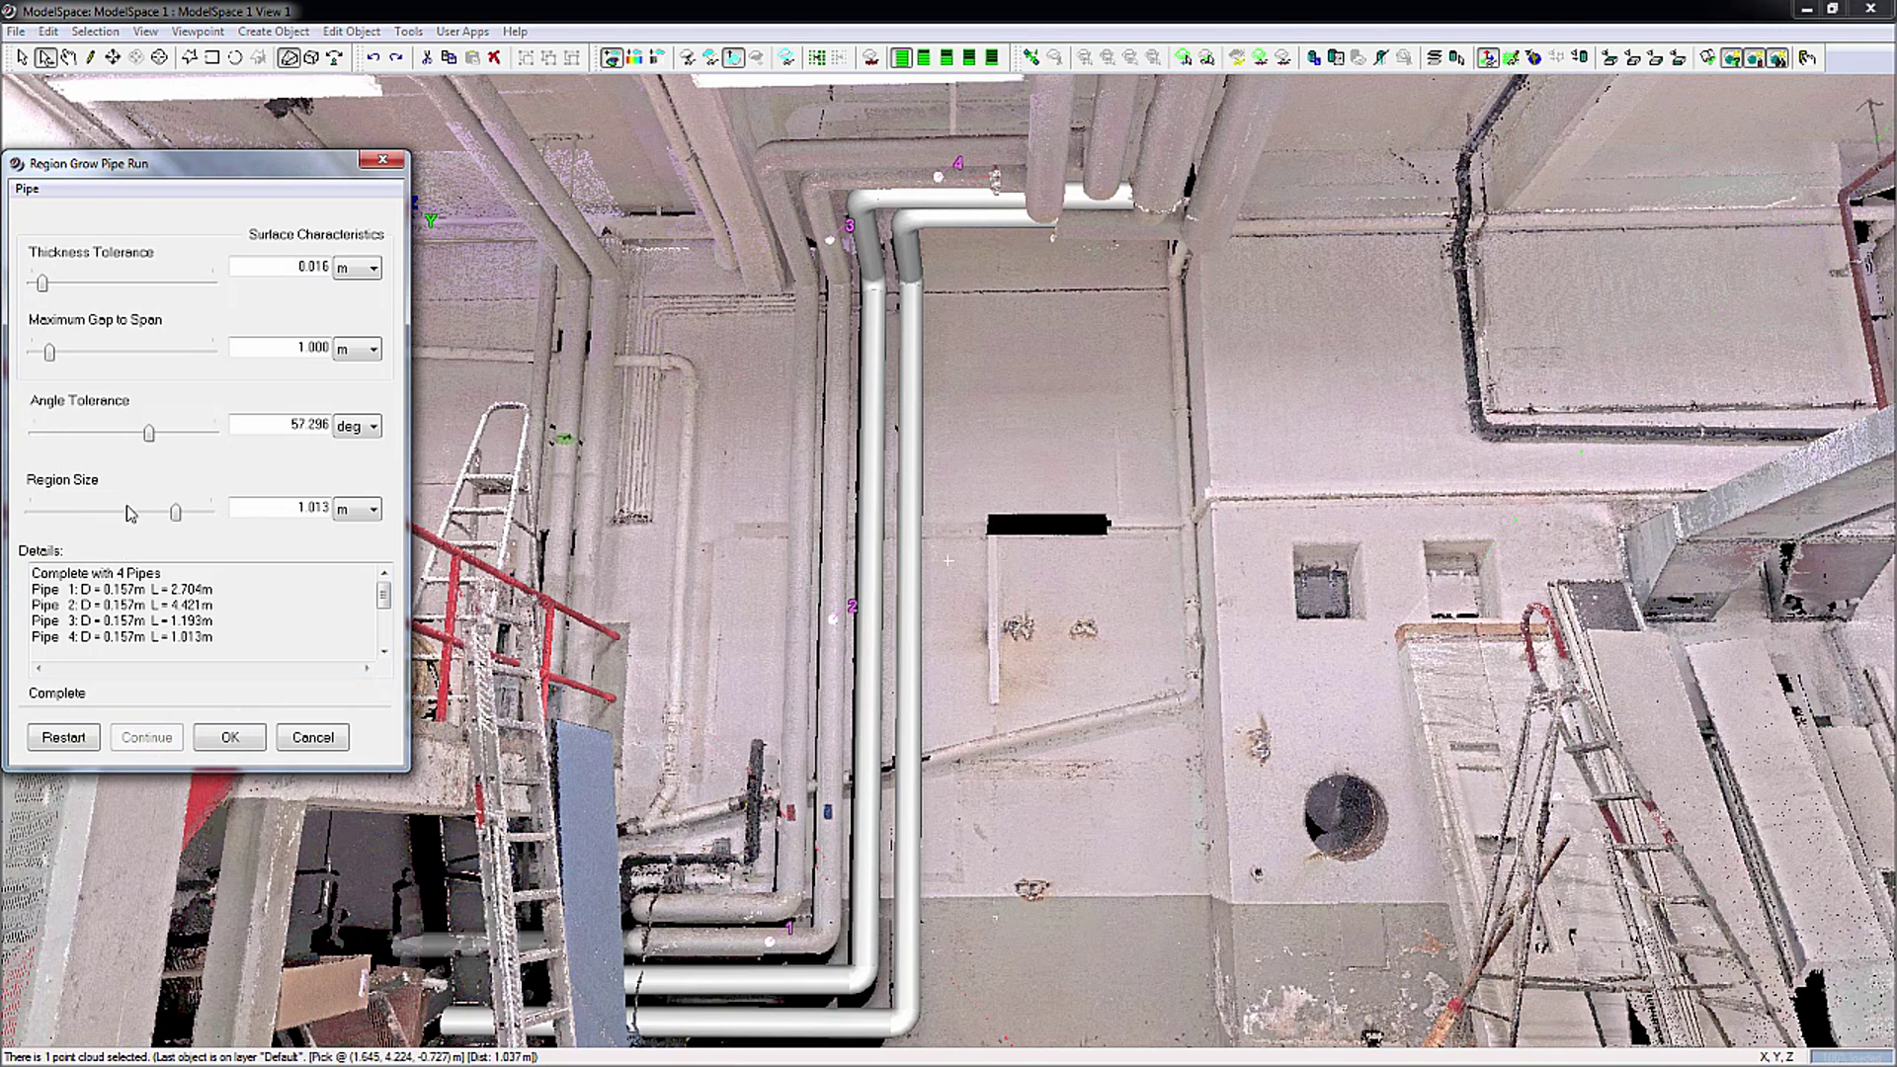
left_click(27, 189)
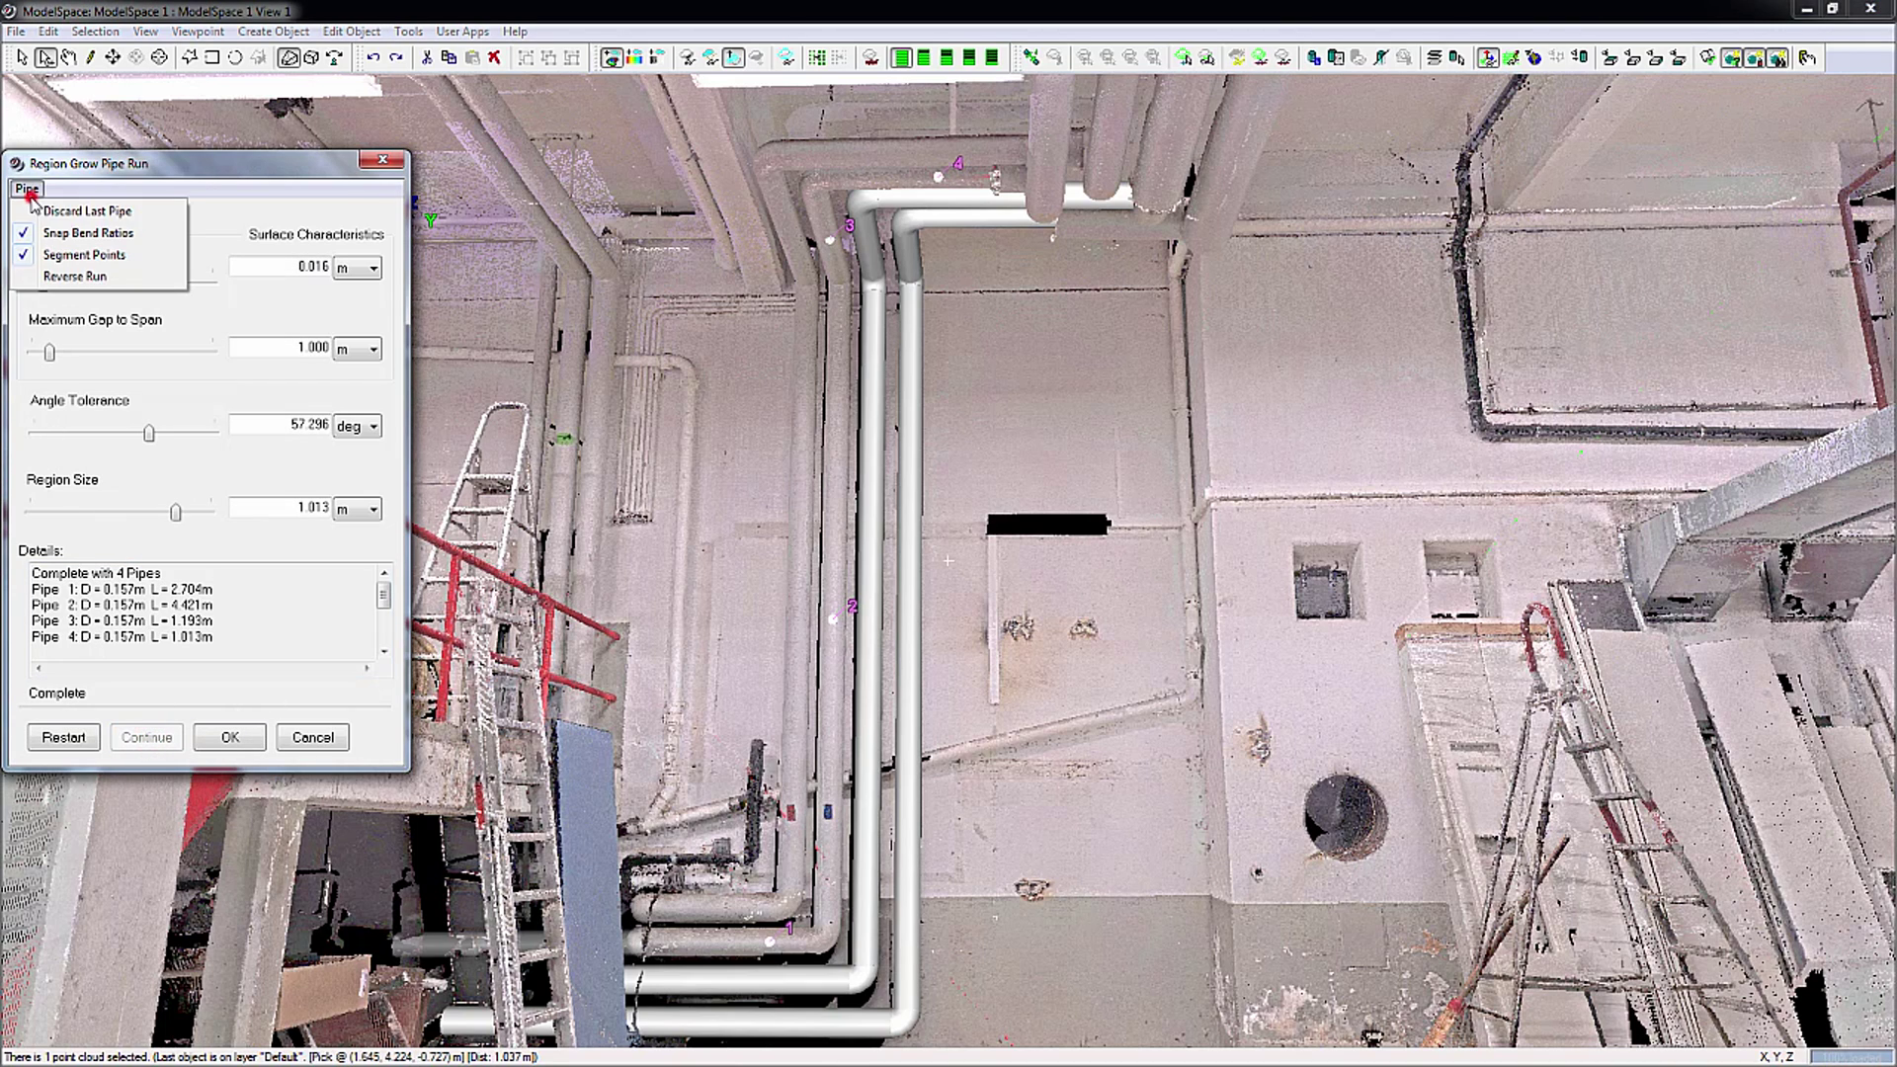
left_click(233, 738)
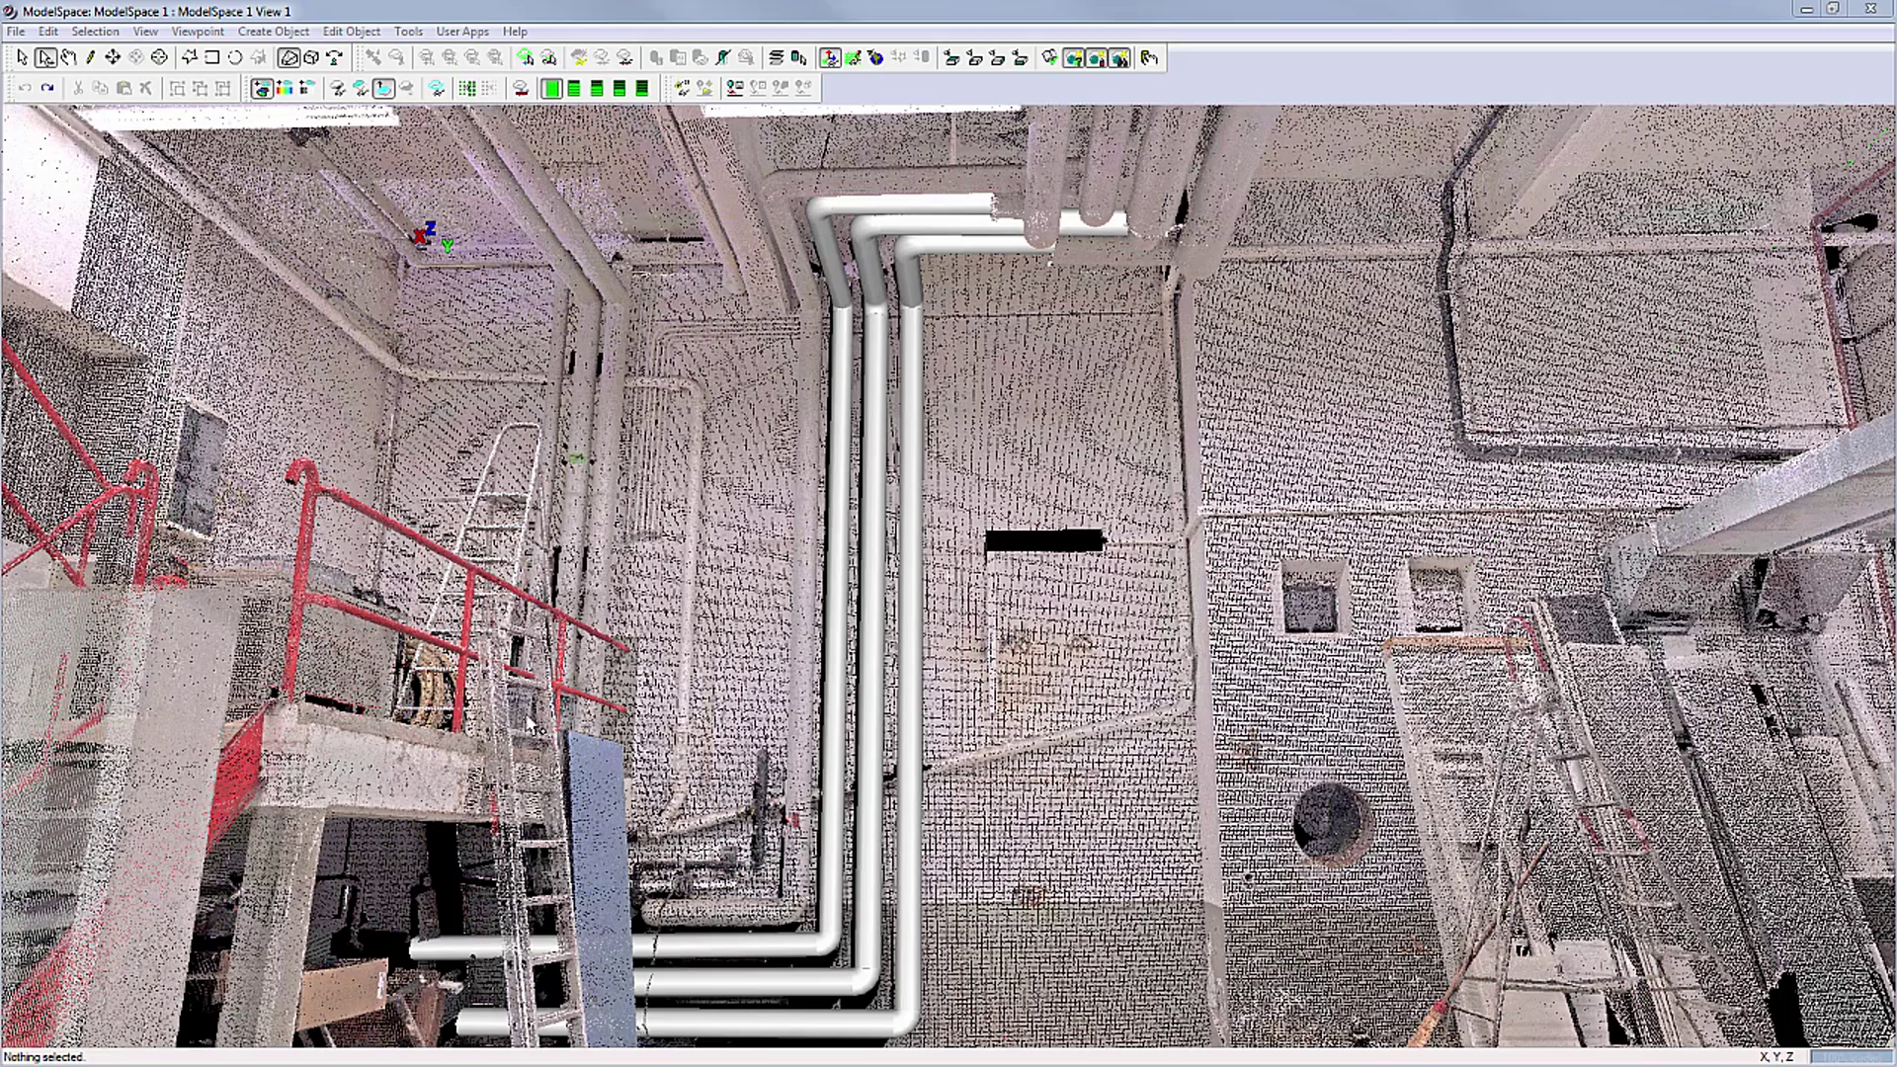
Step: Region-grow and accept a cylinder on the vertical pipe descending from the ceiling
left_click(1051, 137)
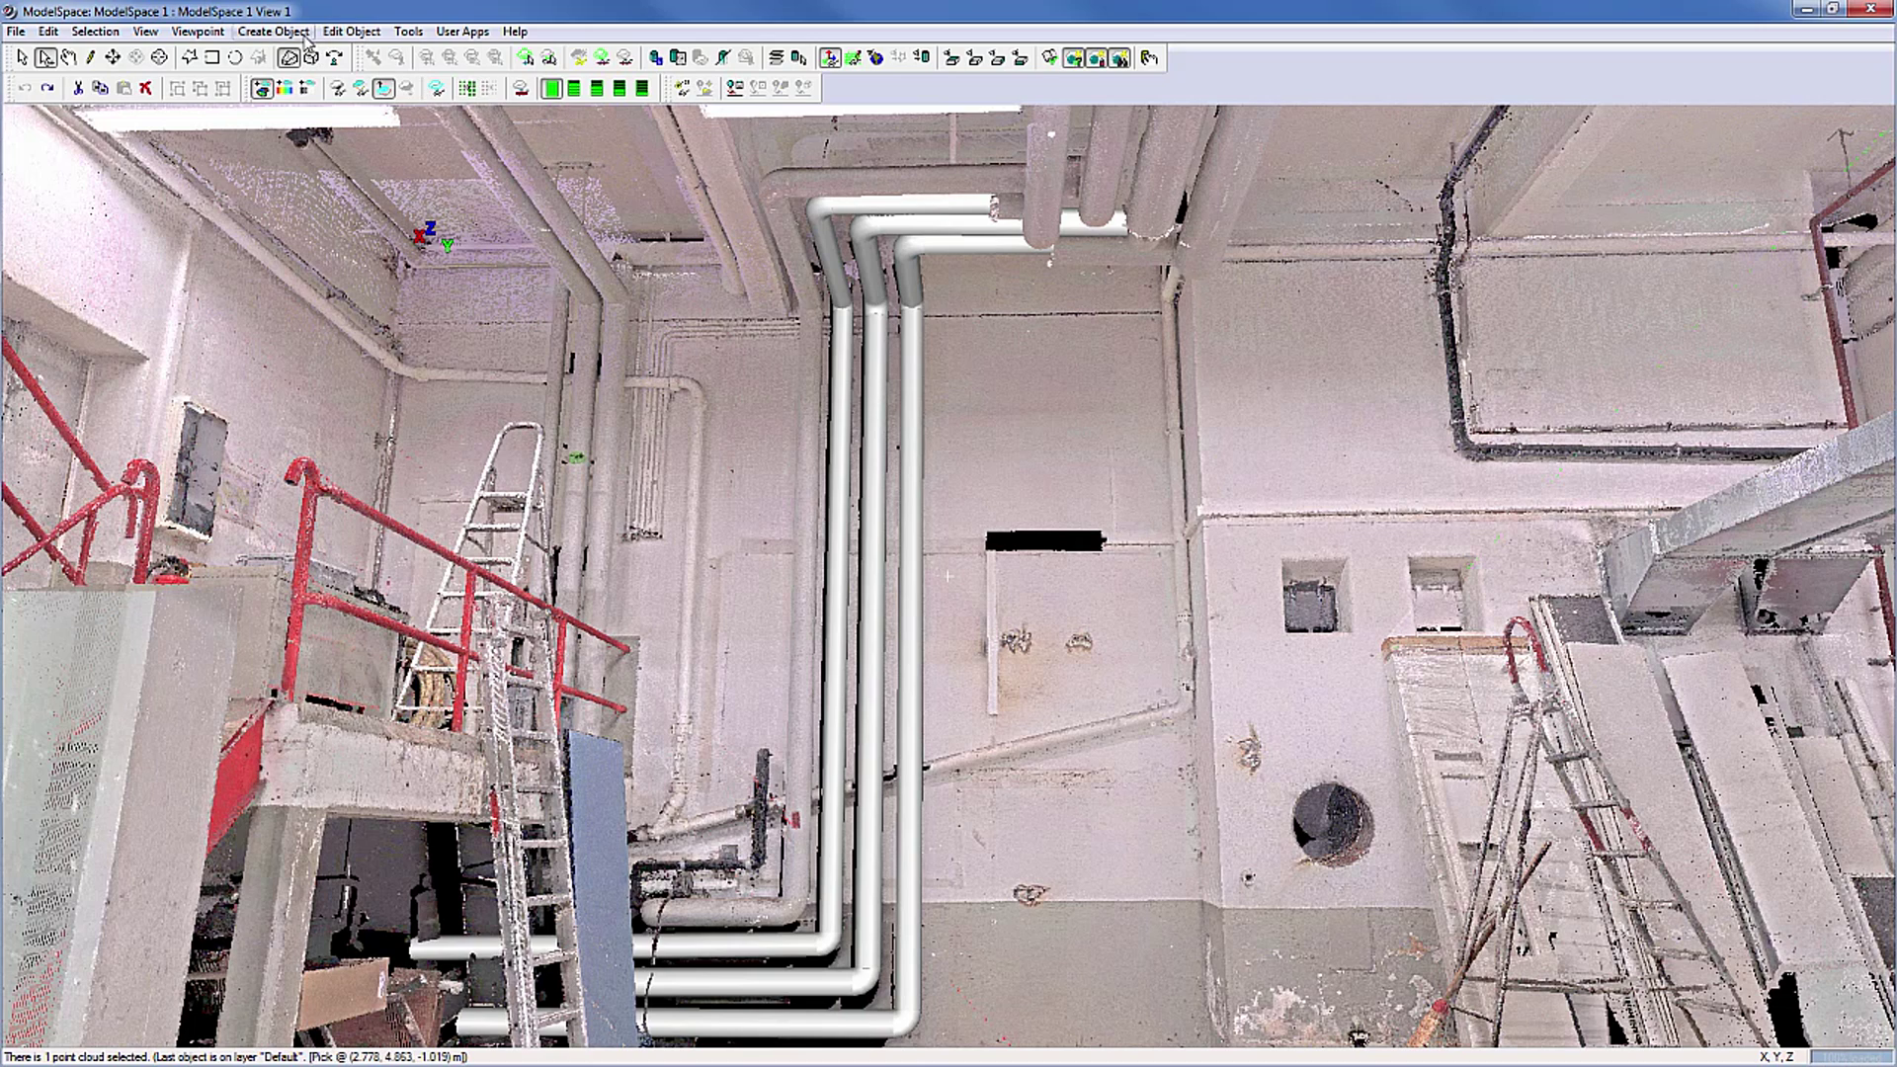
left_click(304, 33)
mouse_move(368, 302)
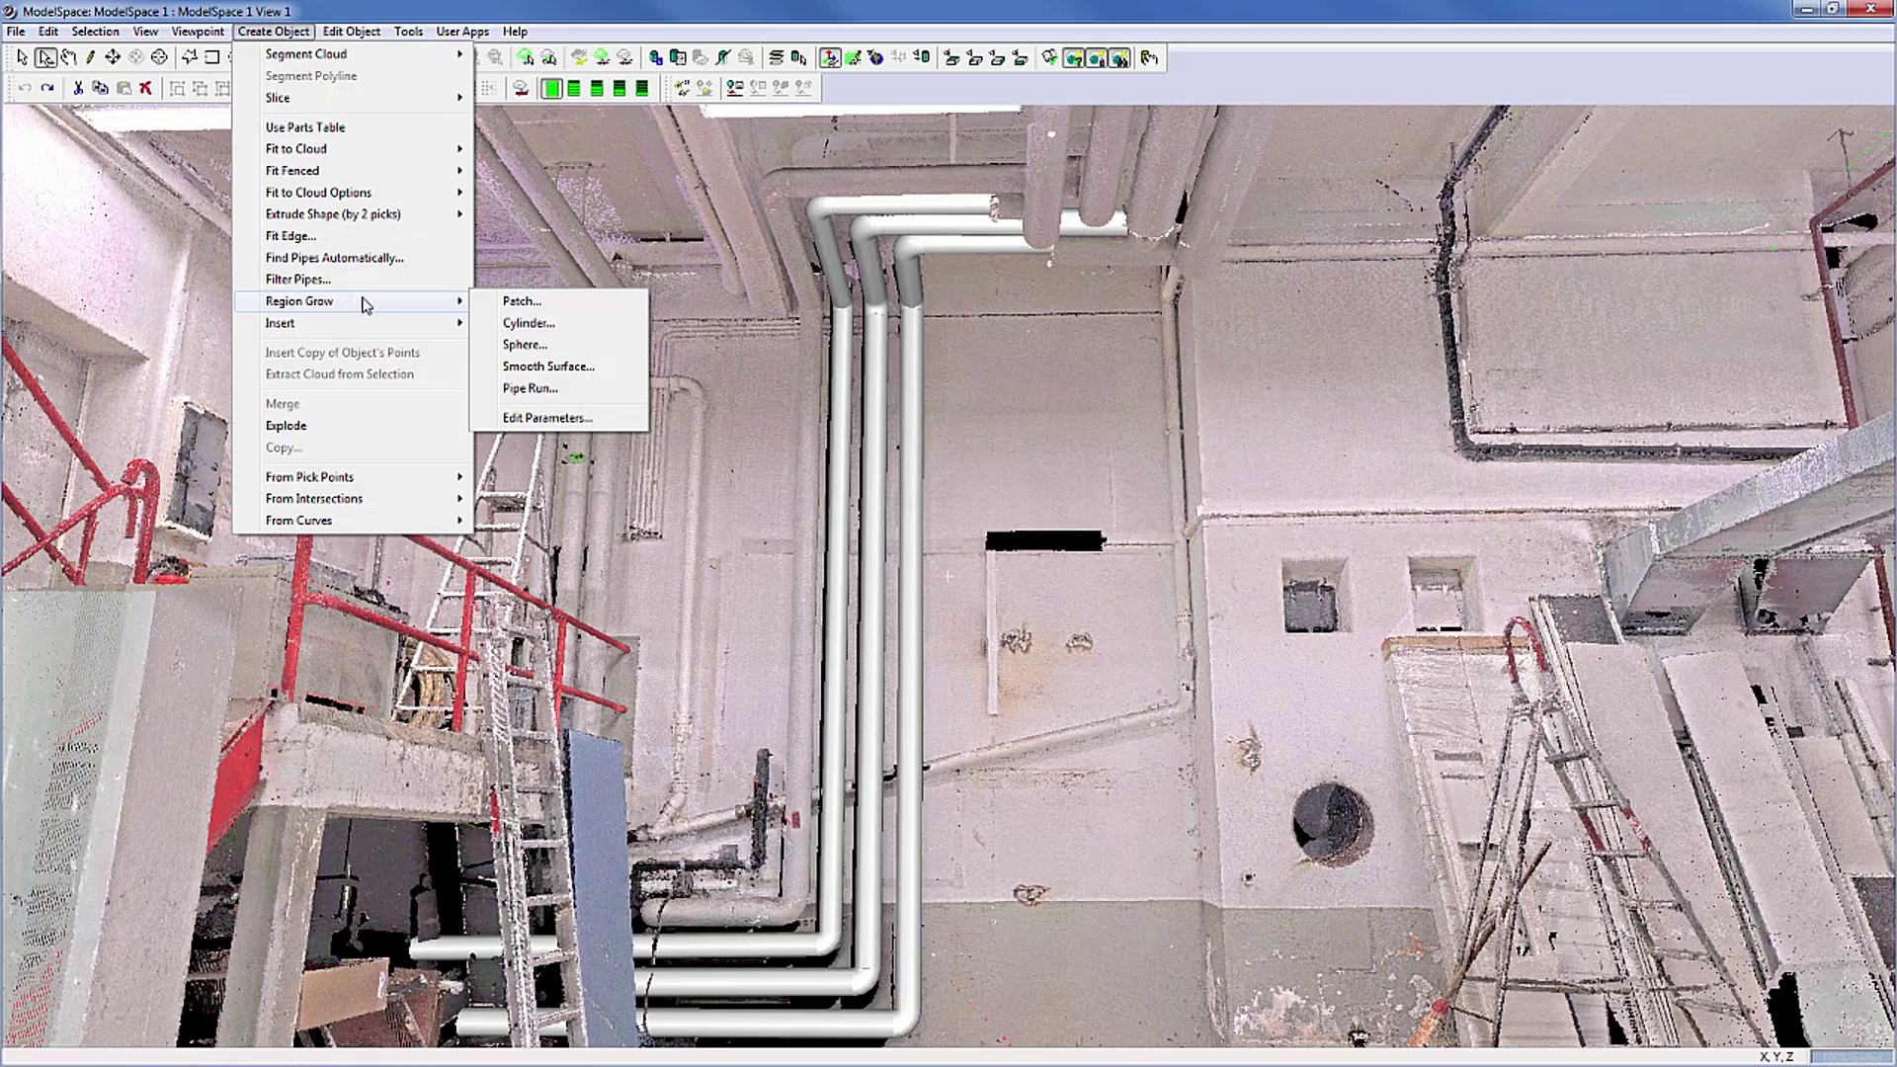
left_click(524, 323)
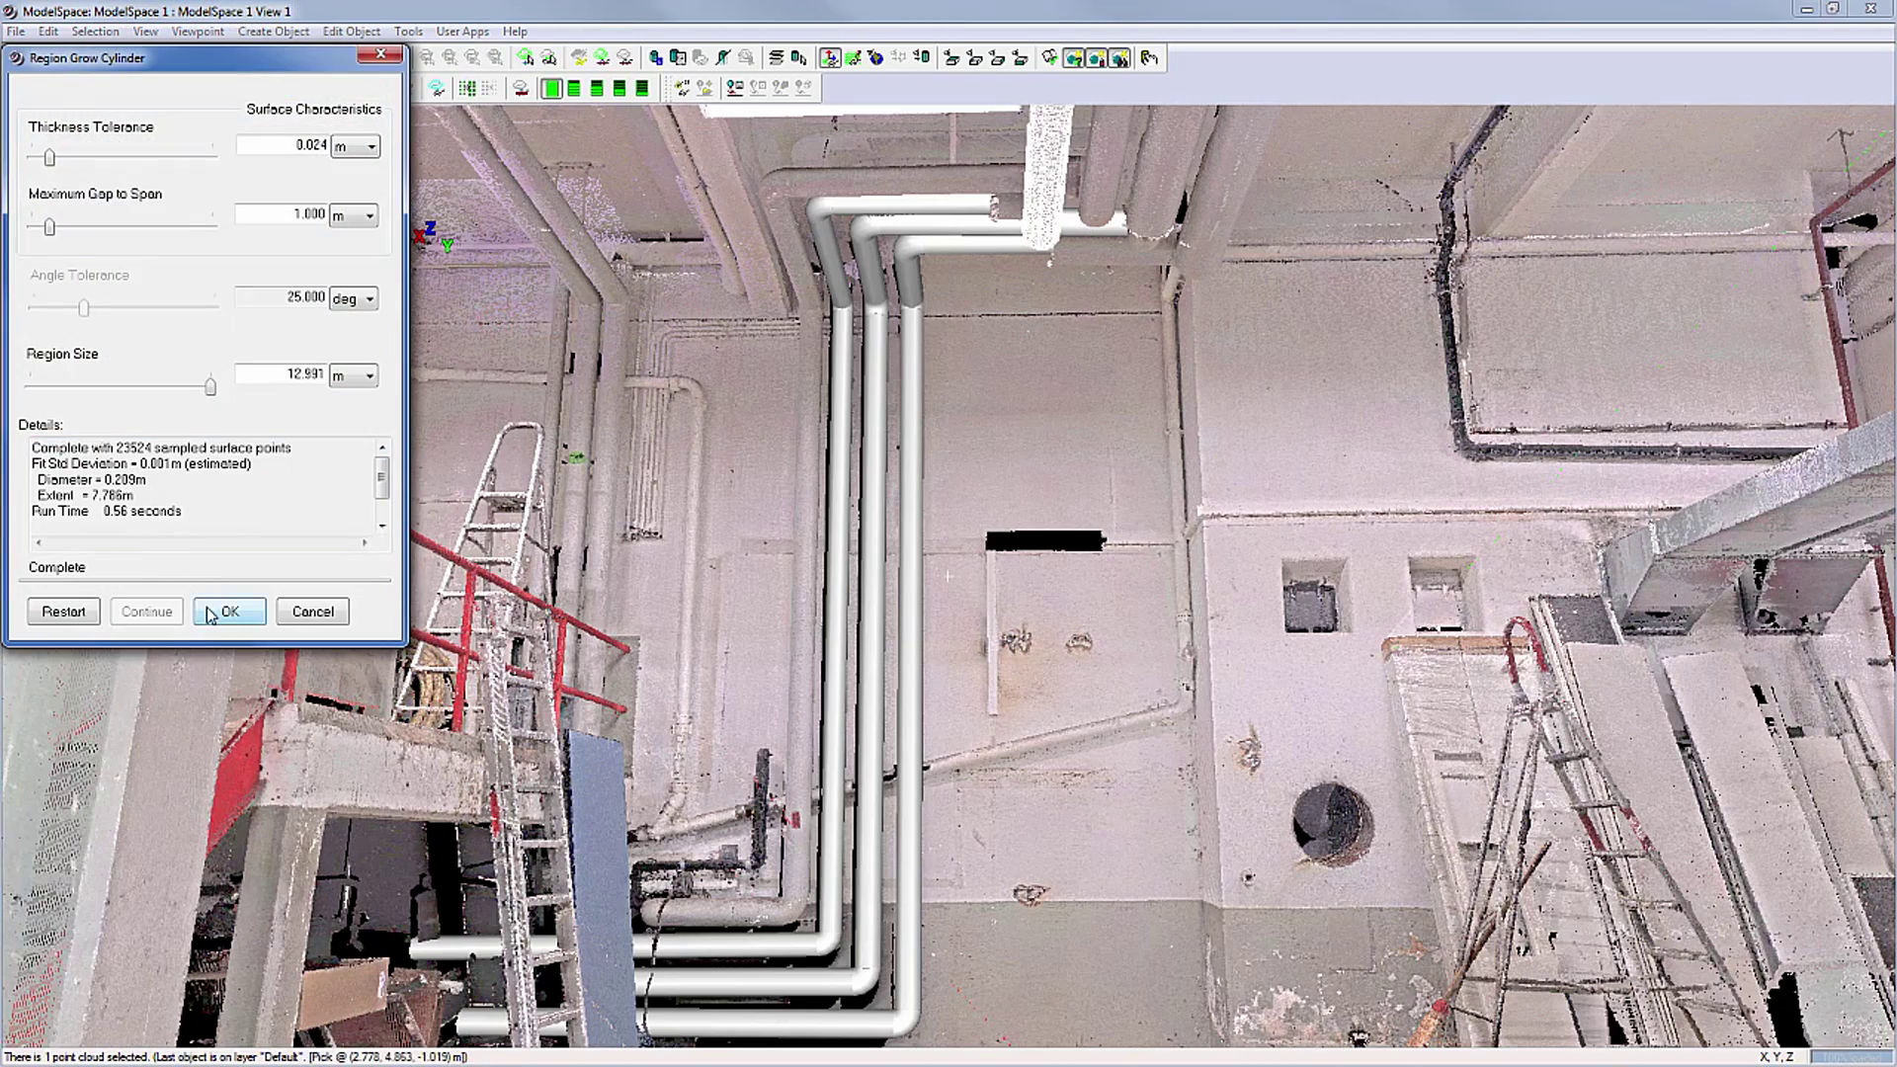
left_click(208, 611)
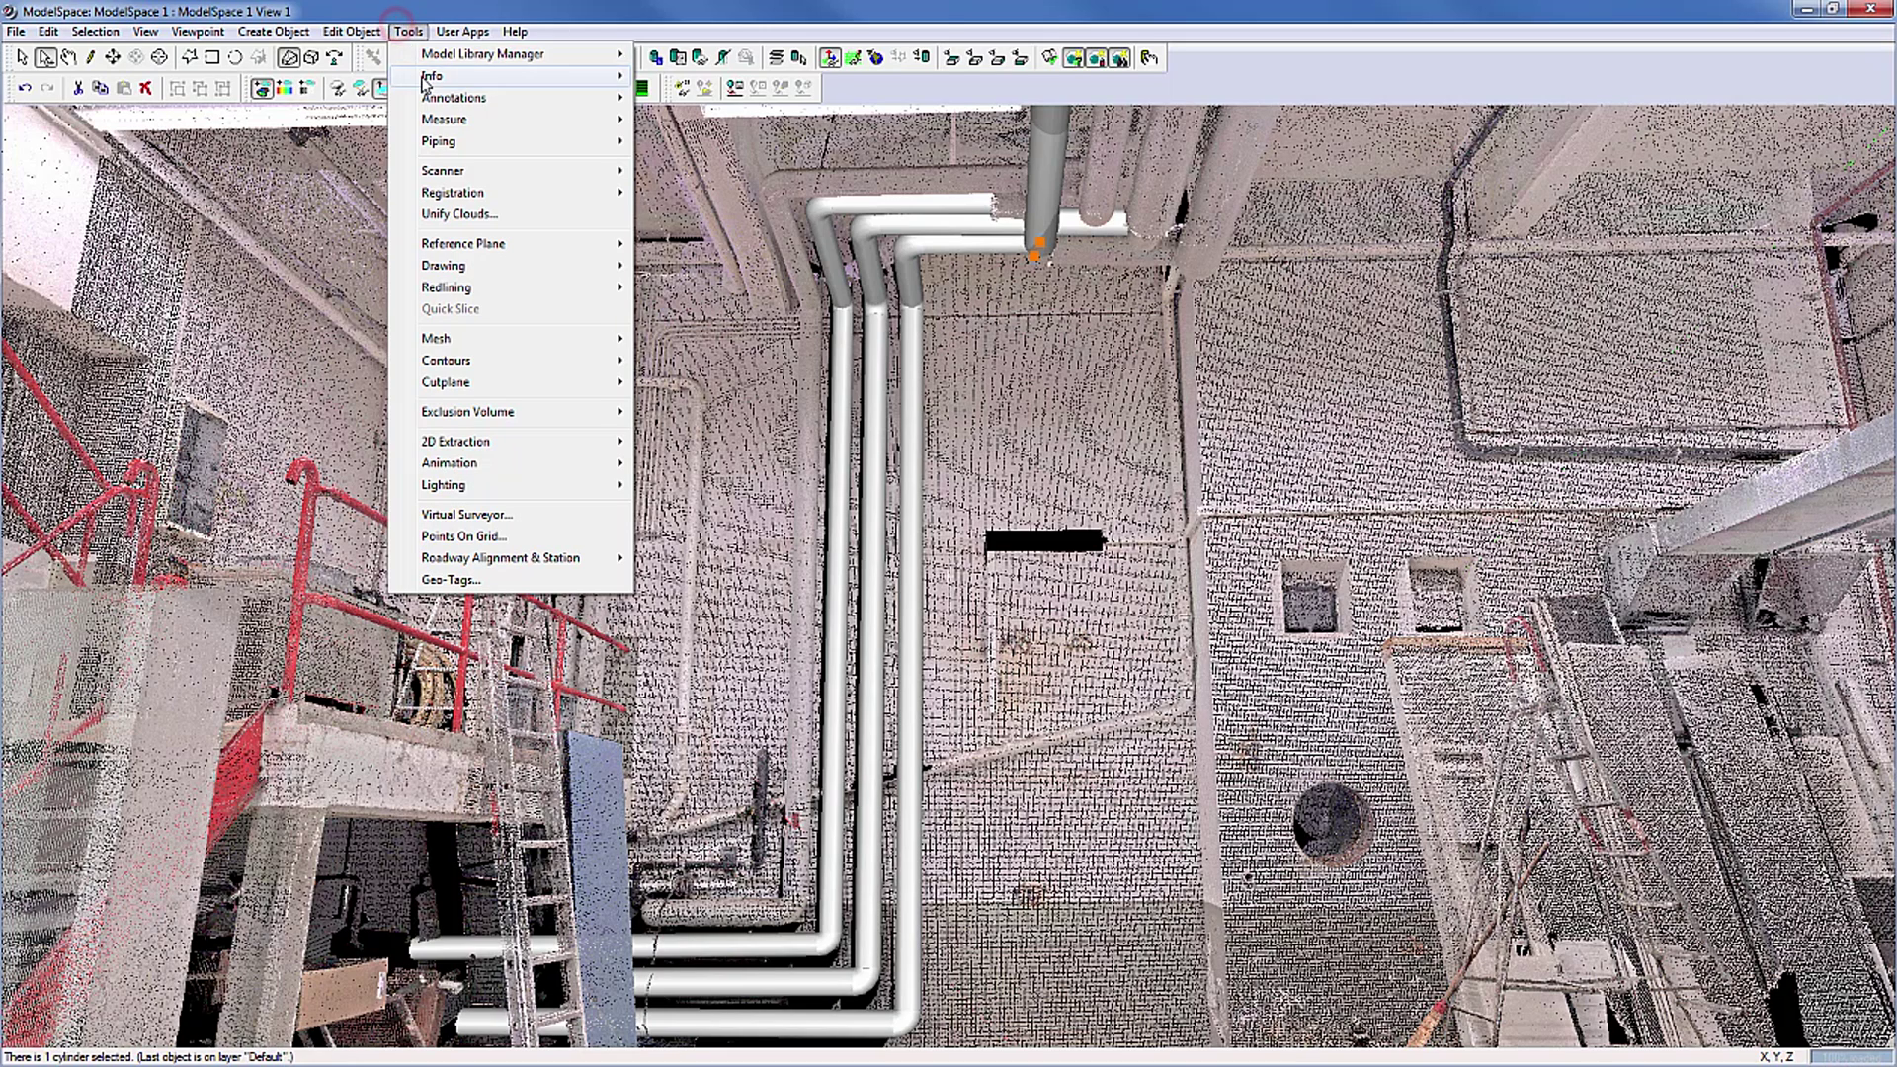
mouse_move(451, 77)
left_click(693, 78)
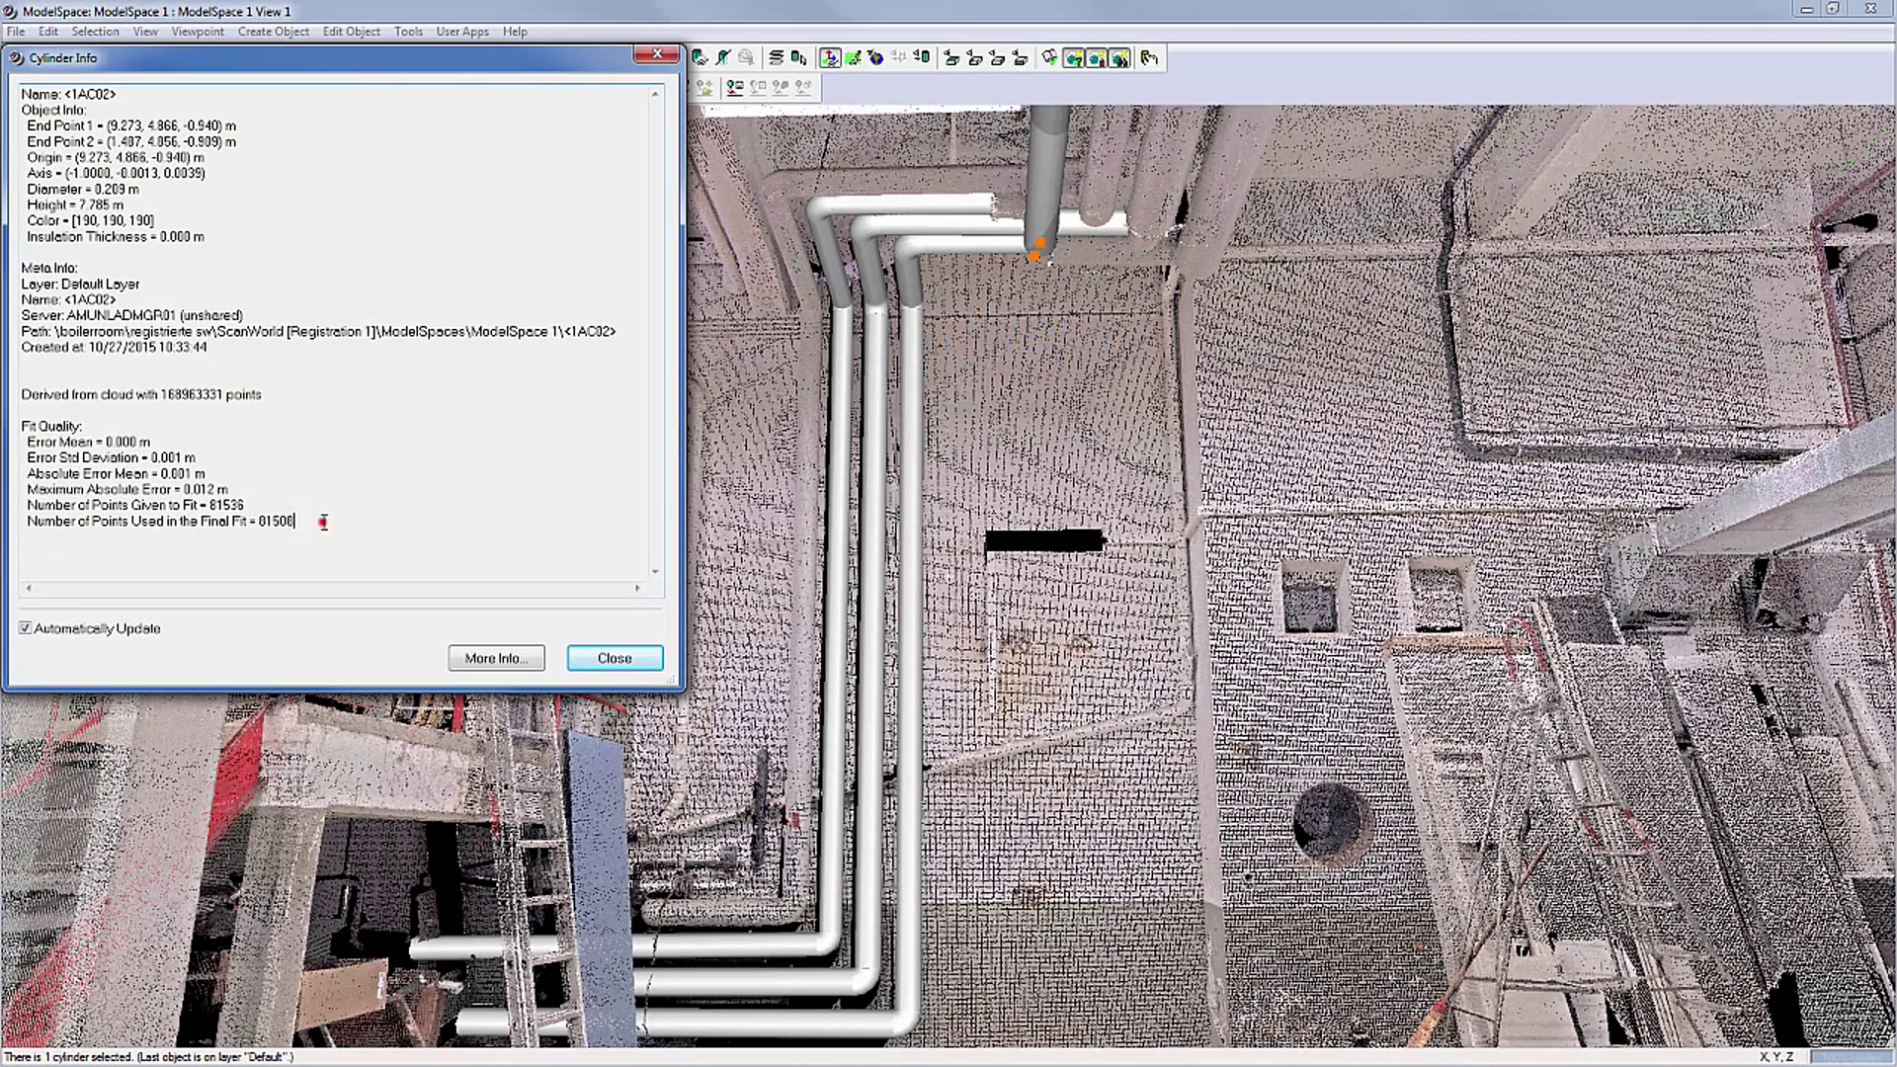
left_click_drag(322, 522, 16, 425)
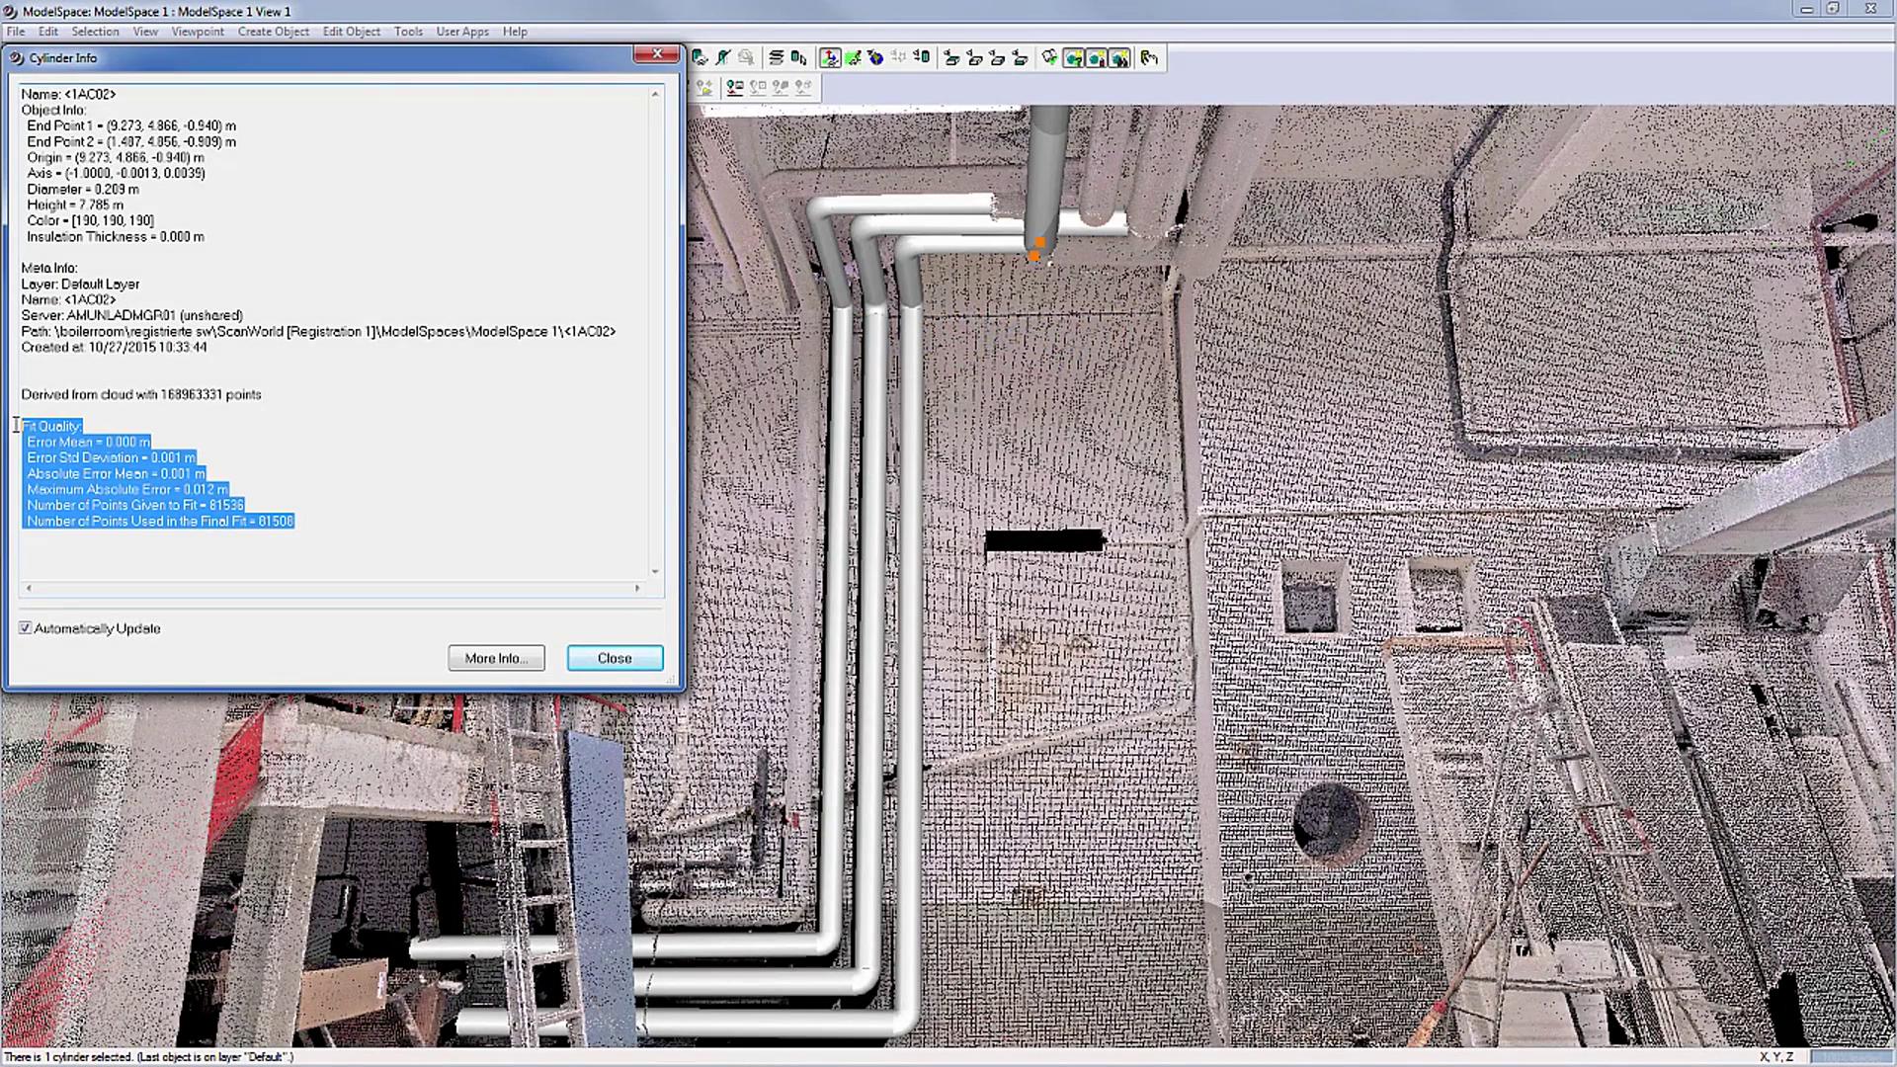
left_click(614, 658)
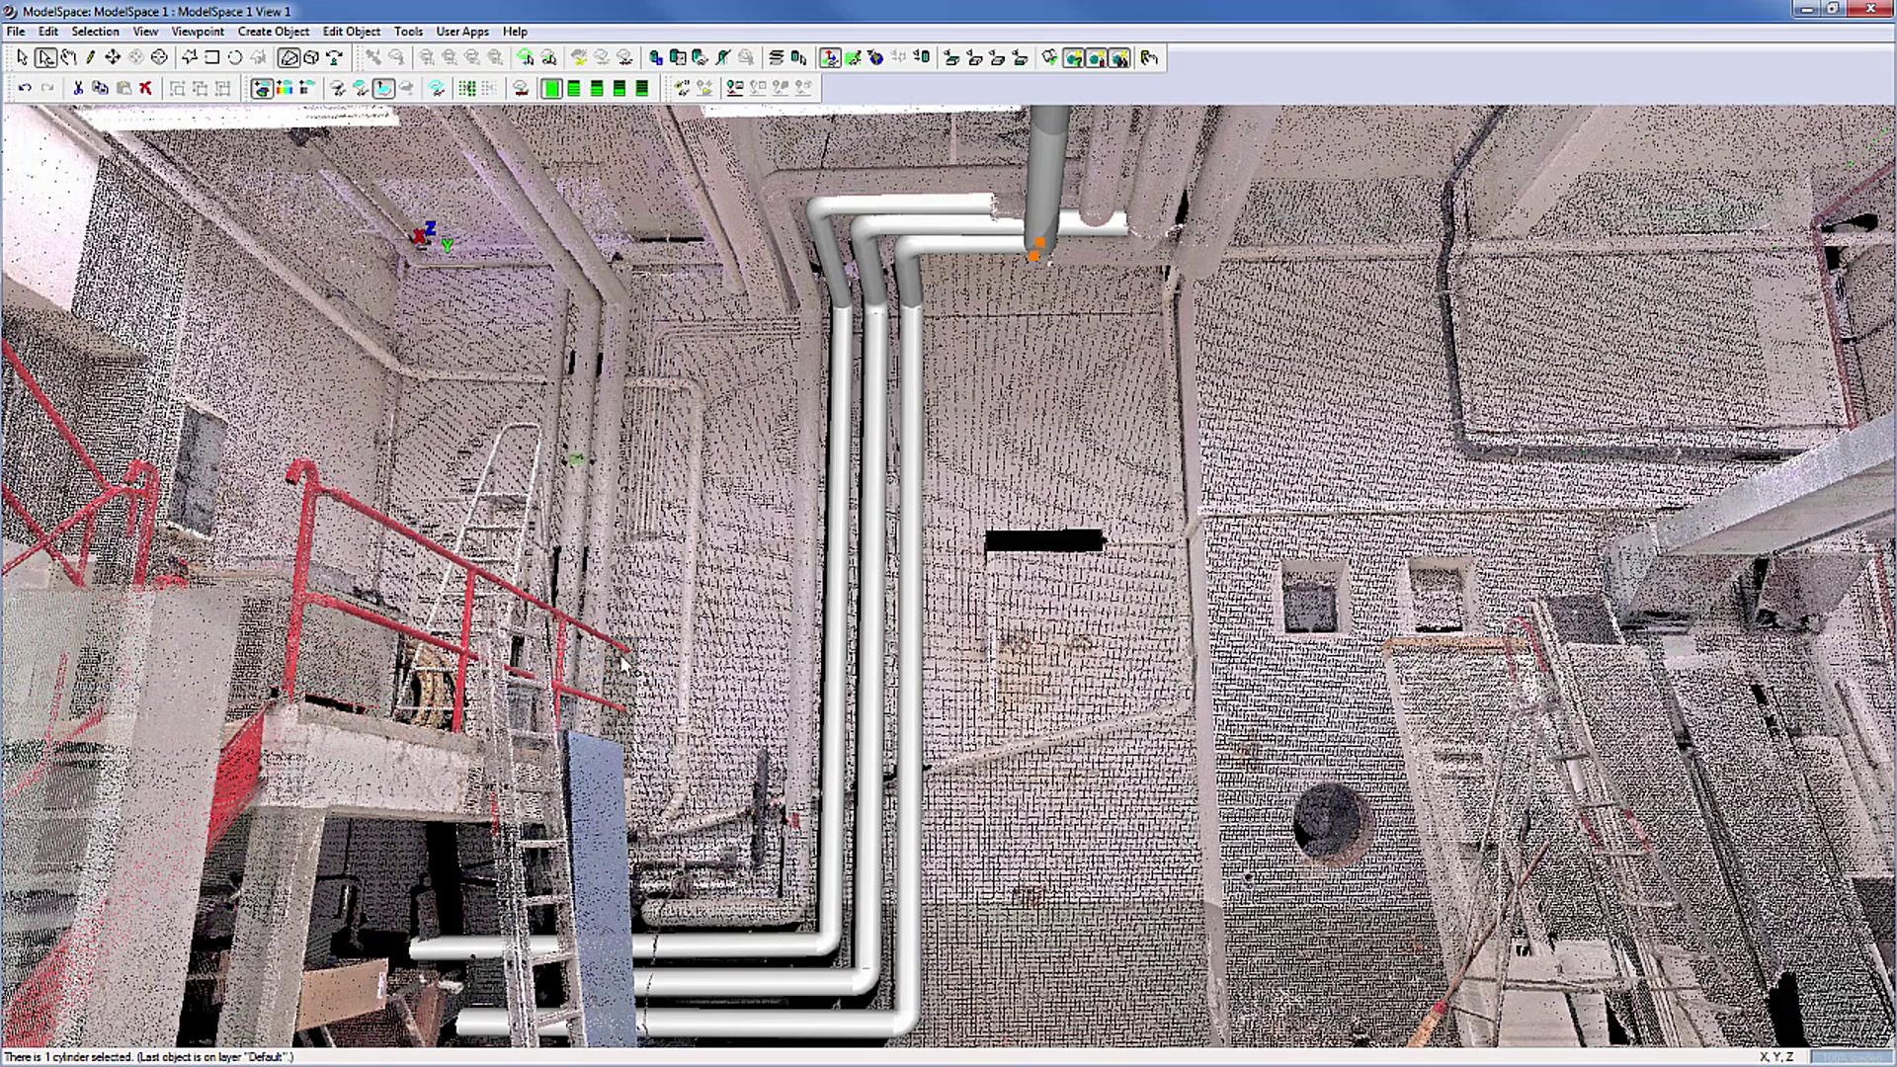
Step: Insert a copy of the vertical pipe's scan points using Insert Copy of Object's Points
left_click(295, 38)
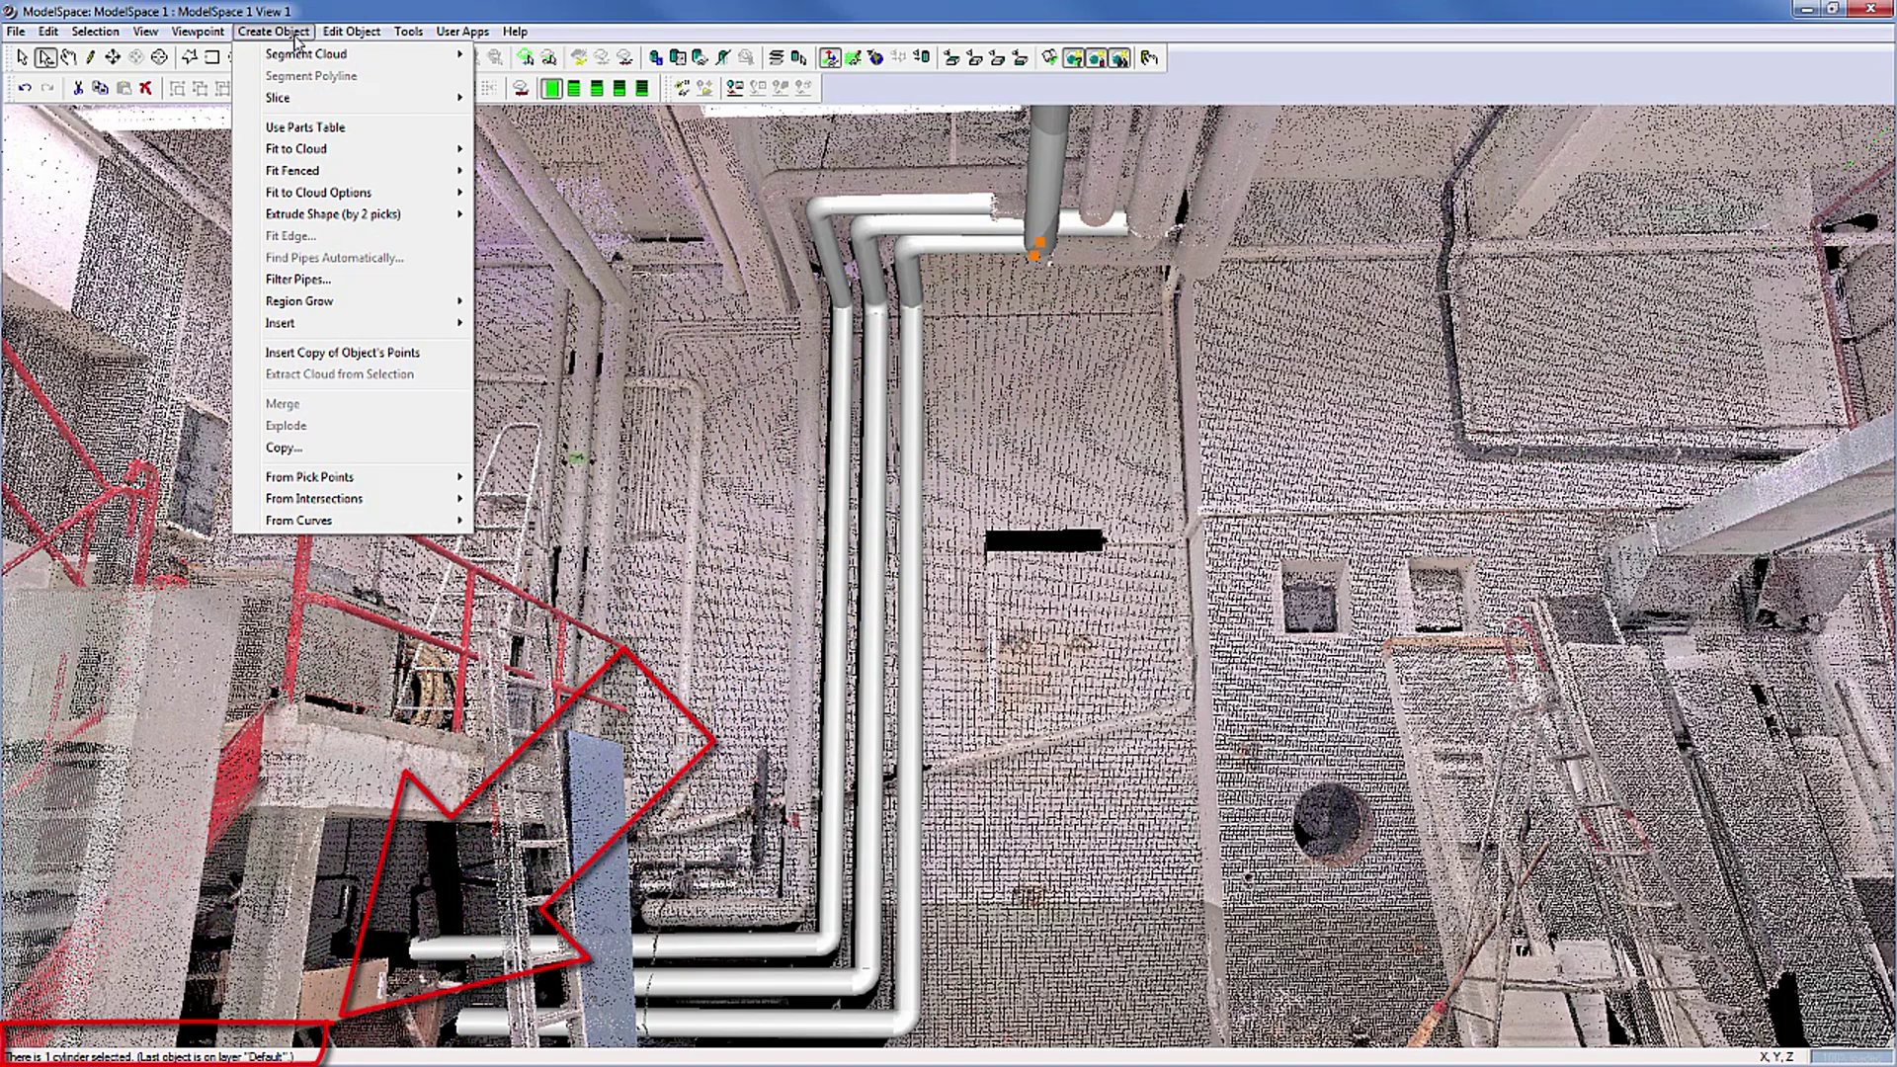
left_click(314, 352)
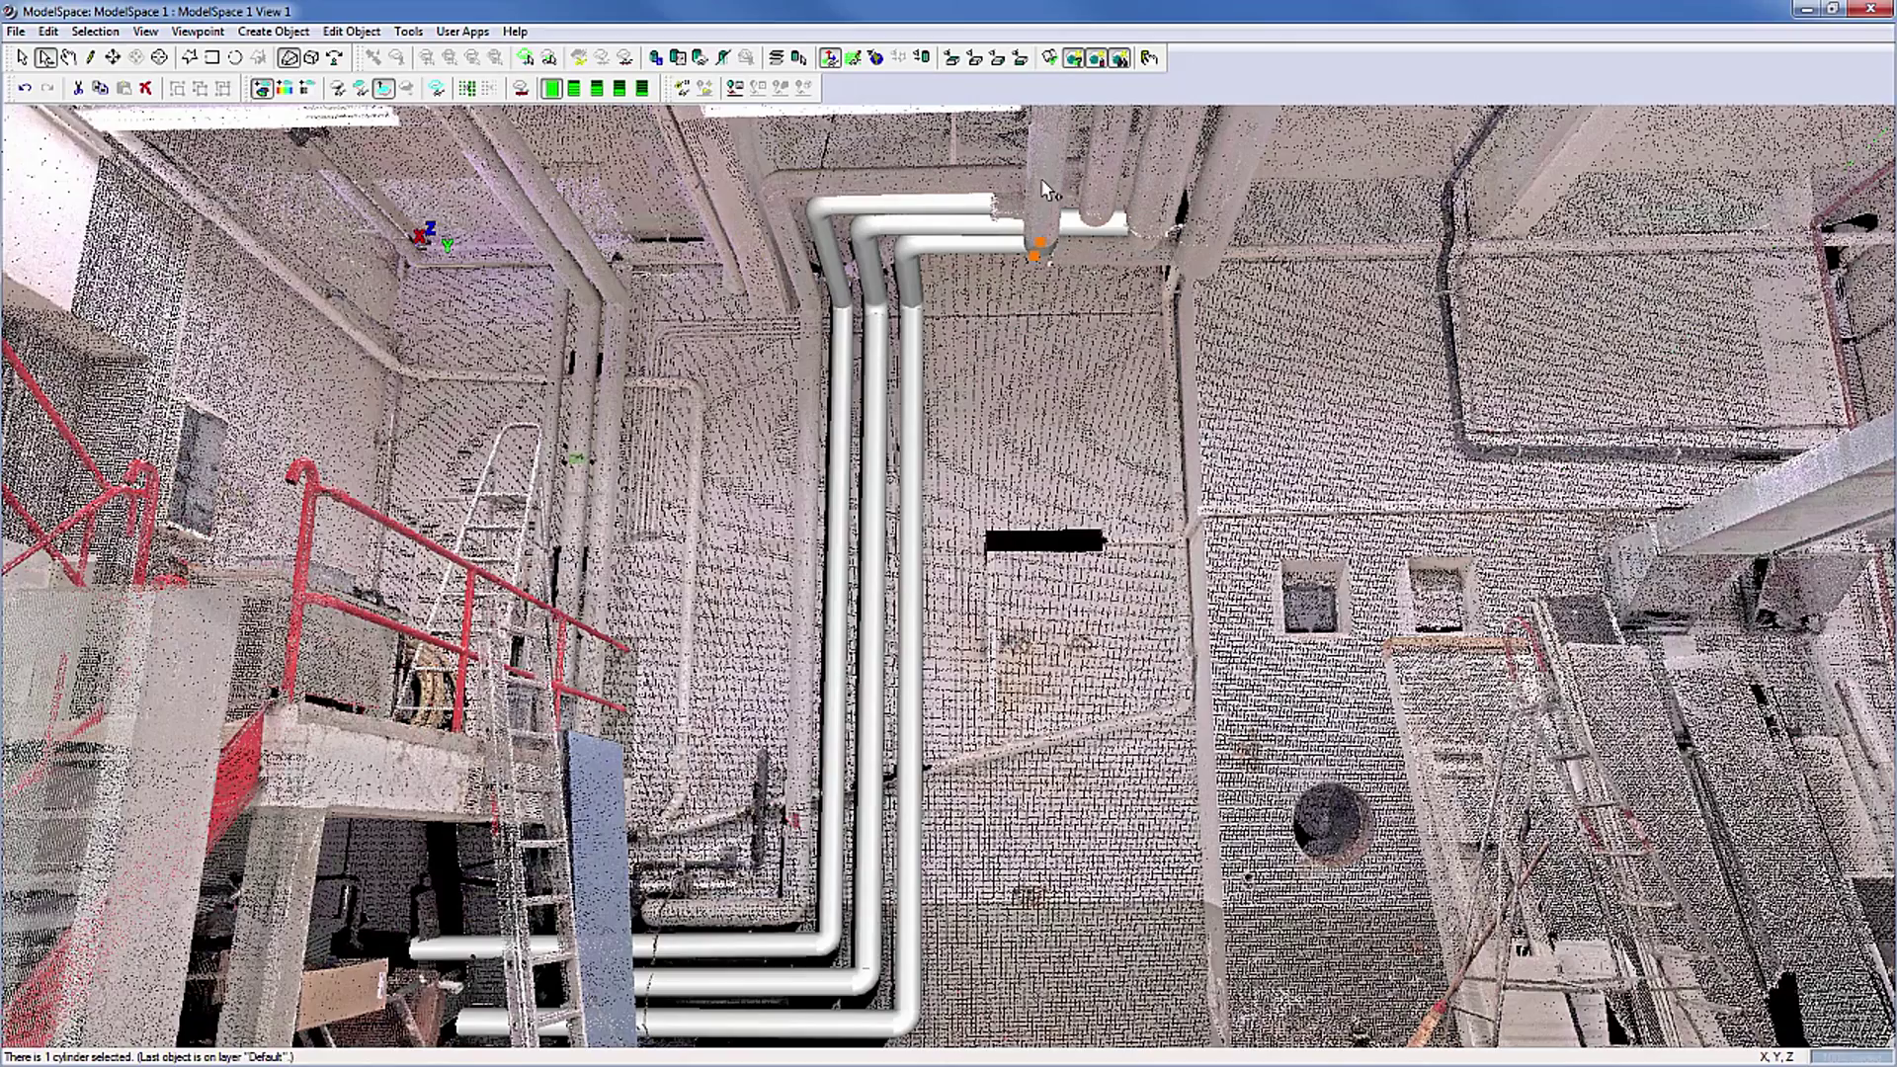
left_click(1041, 178)
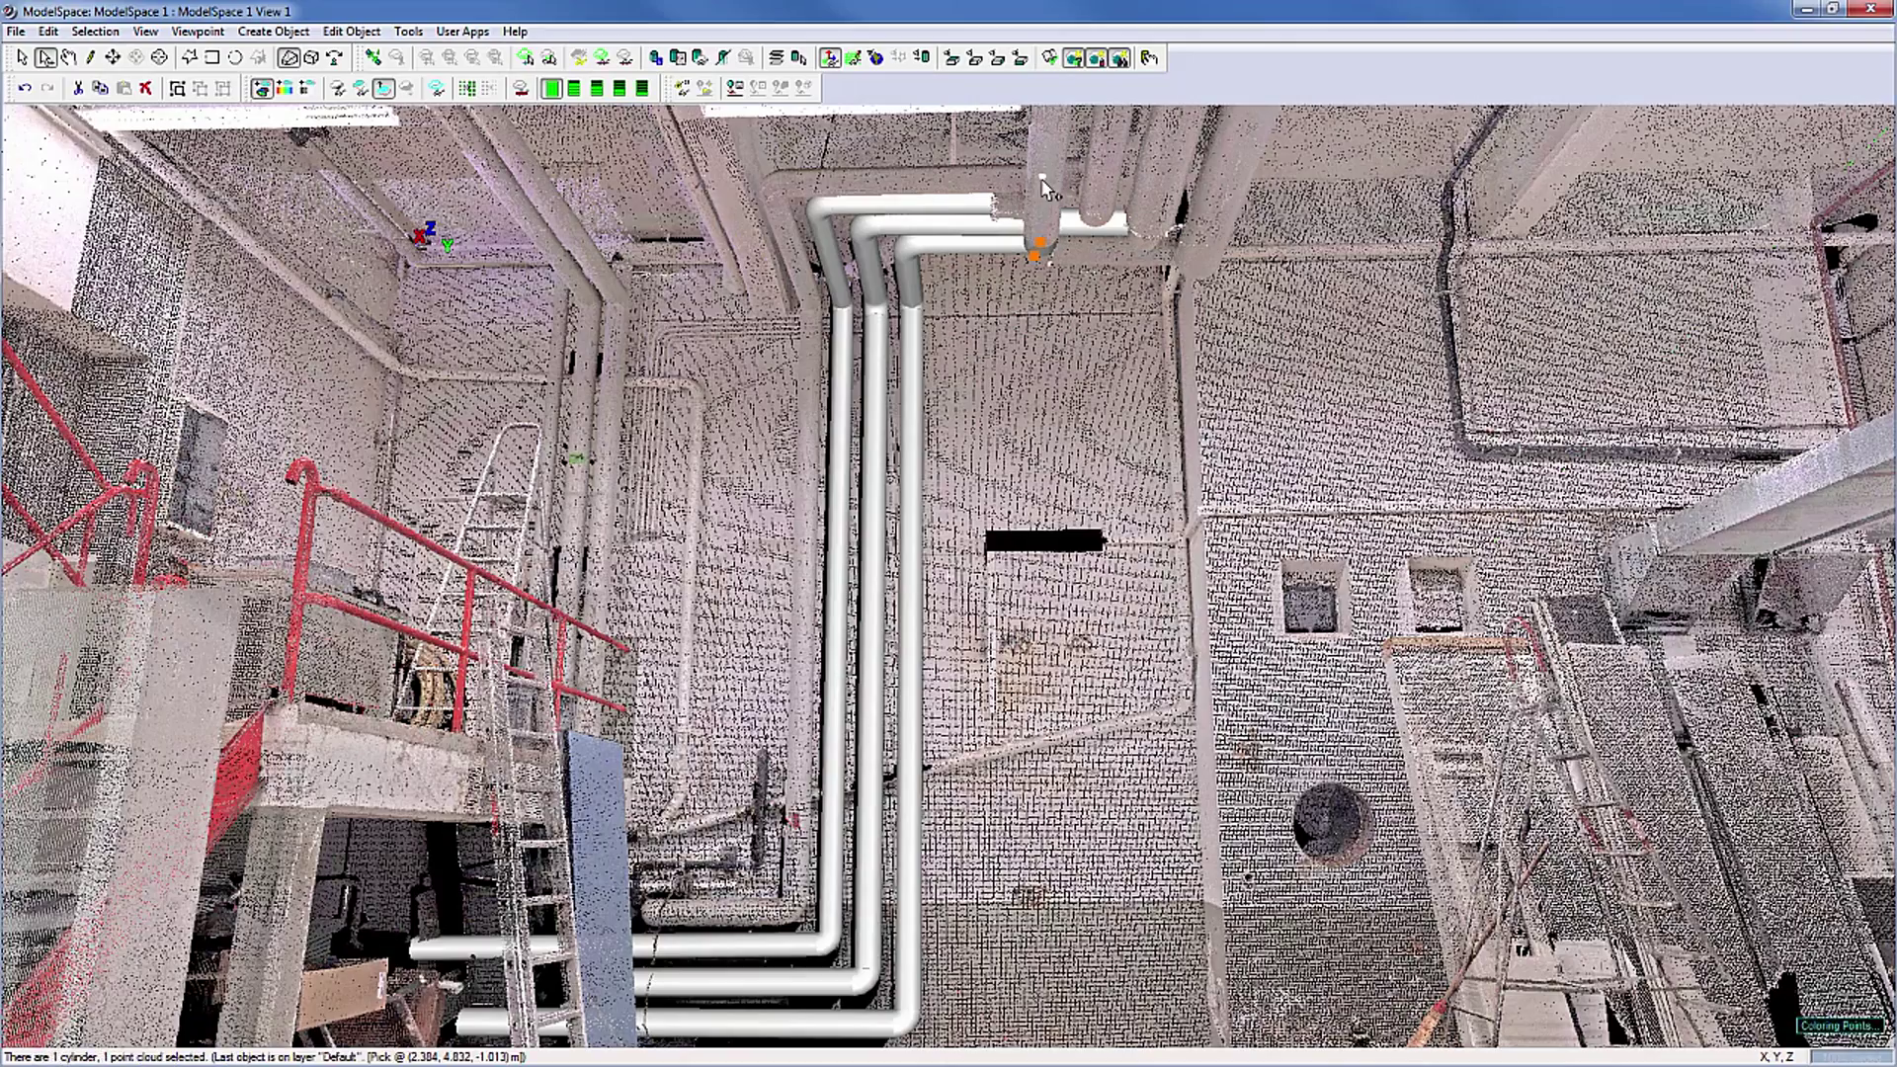
Step: Copy the selected pipe to a new ModelSpace, keeping only the cylinder selected
left_click(16, 30)
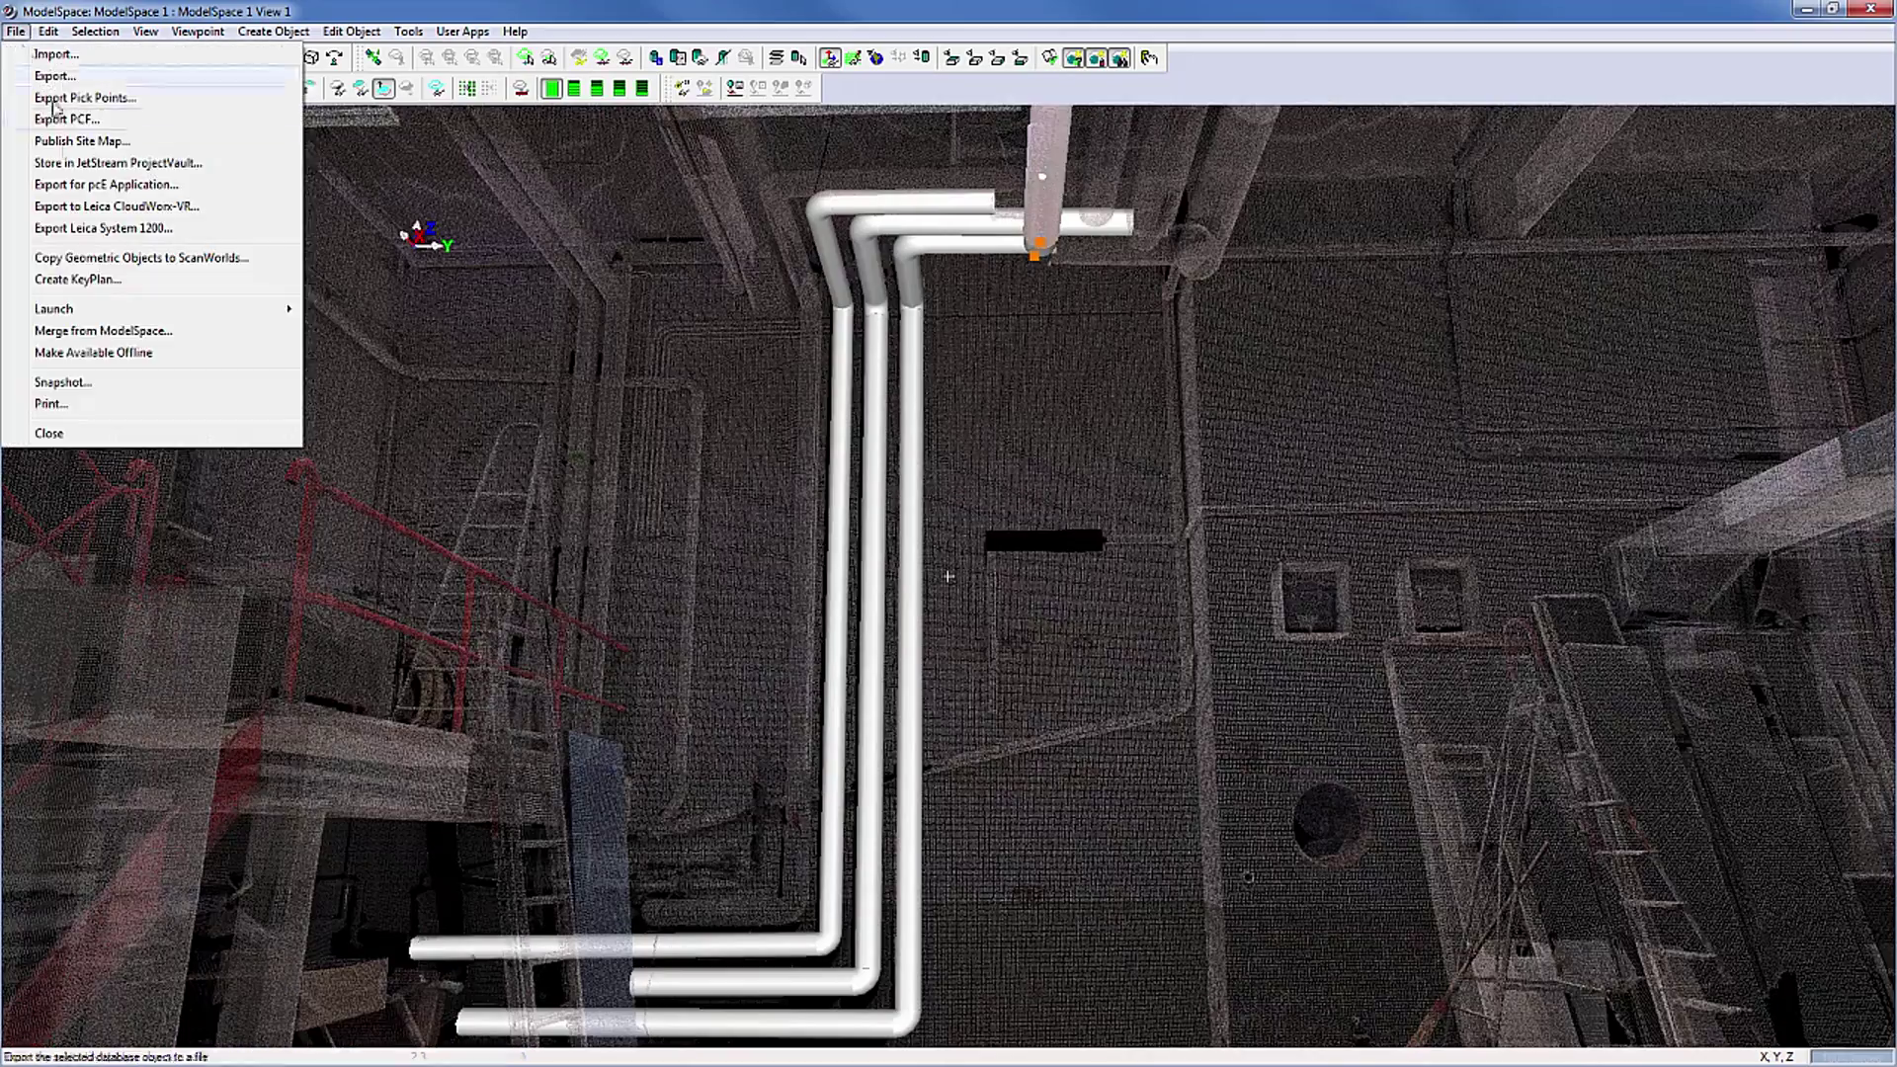
mouse_move(267, 309)
left_click(376, 360)
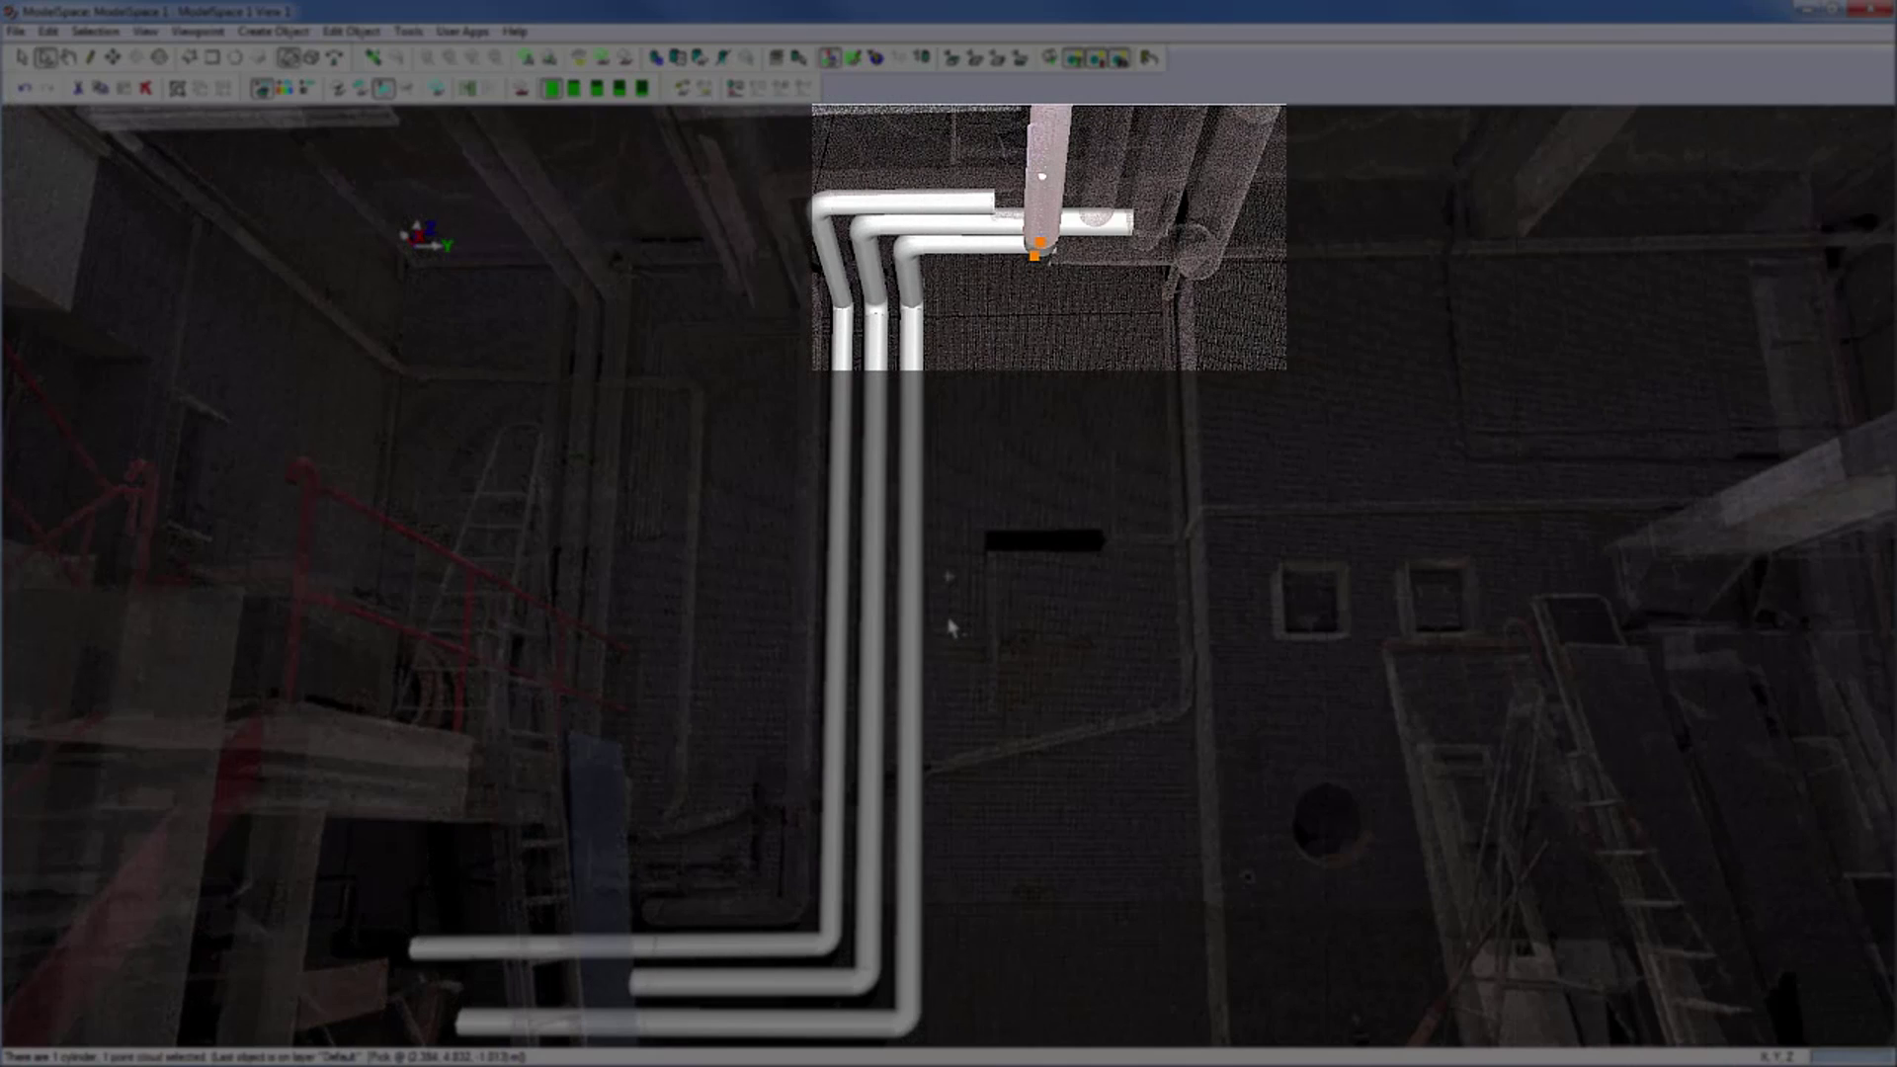
left_click(950, 626, "ctrl")
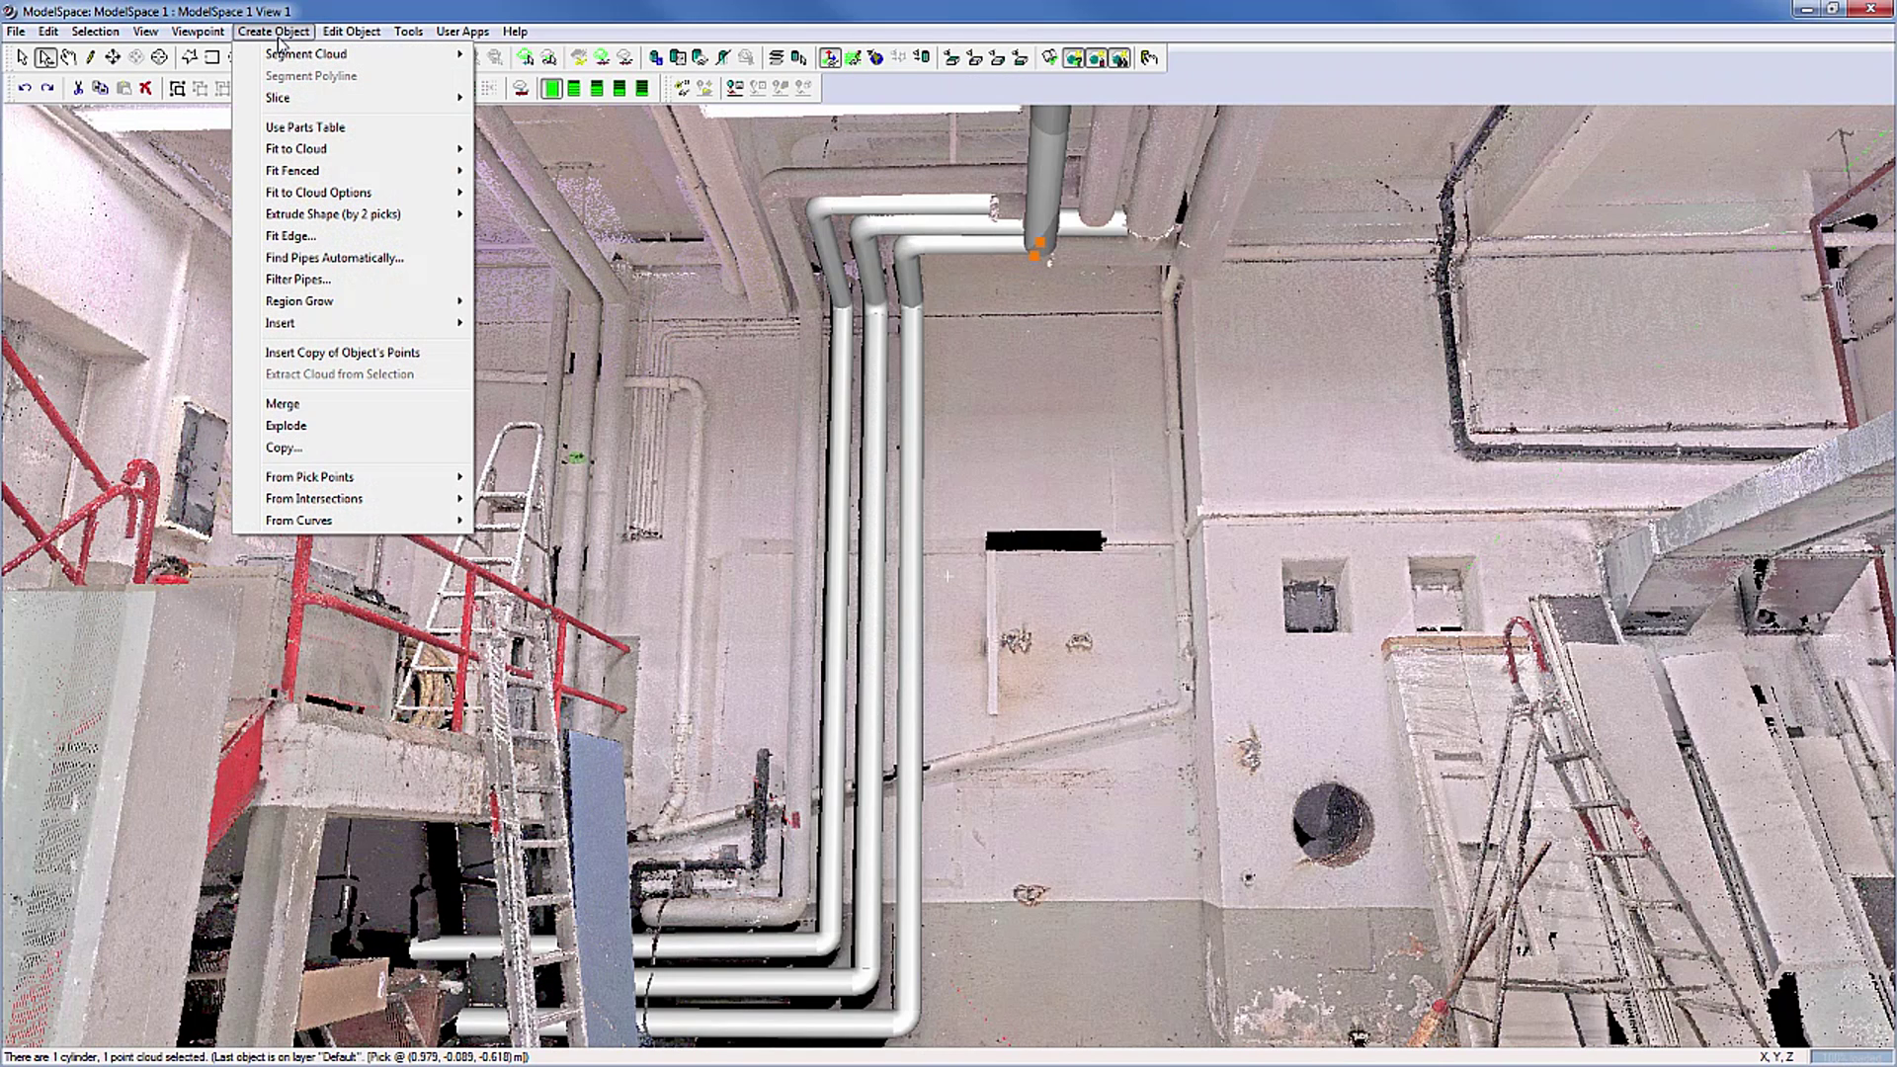
Step: Turn on Use Parts Table and select the point cloud to grow from
left_click(299, 127)
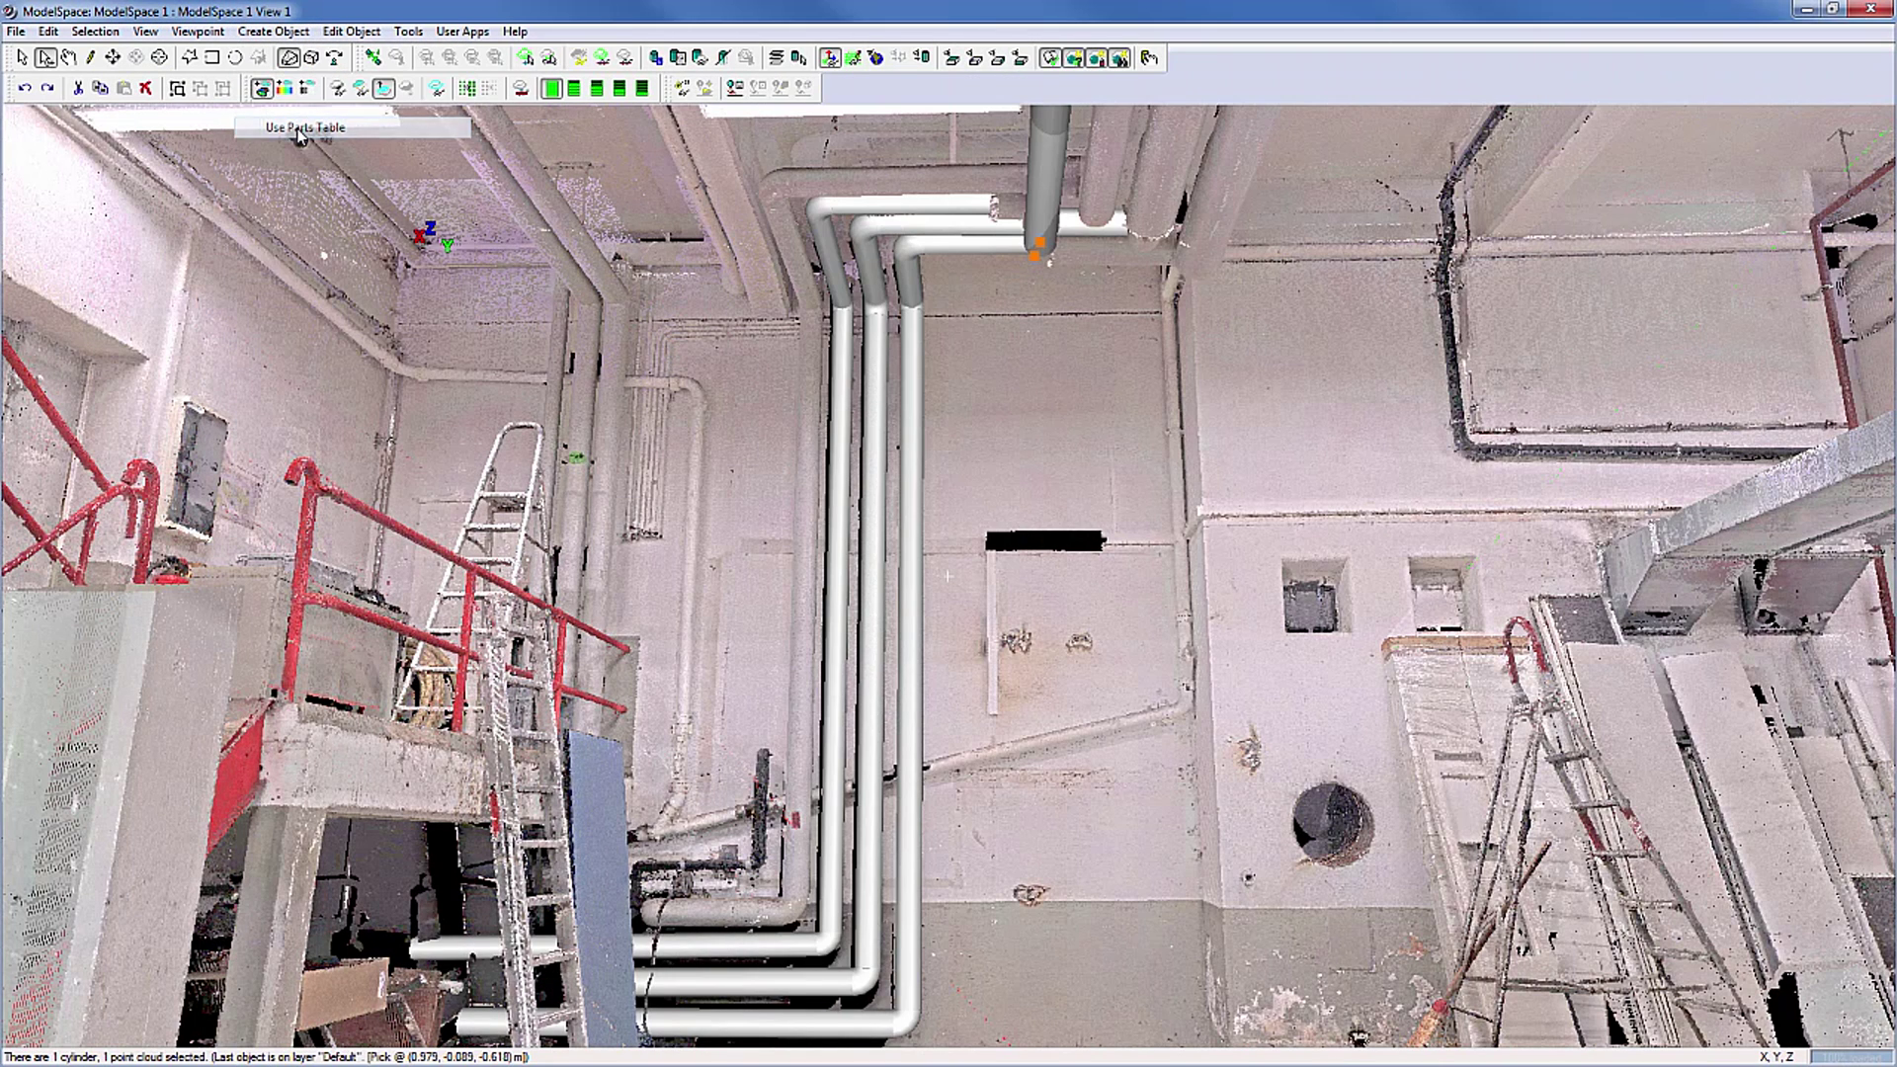
left_click(274, 32)
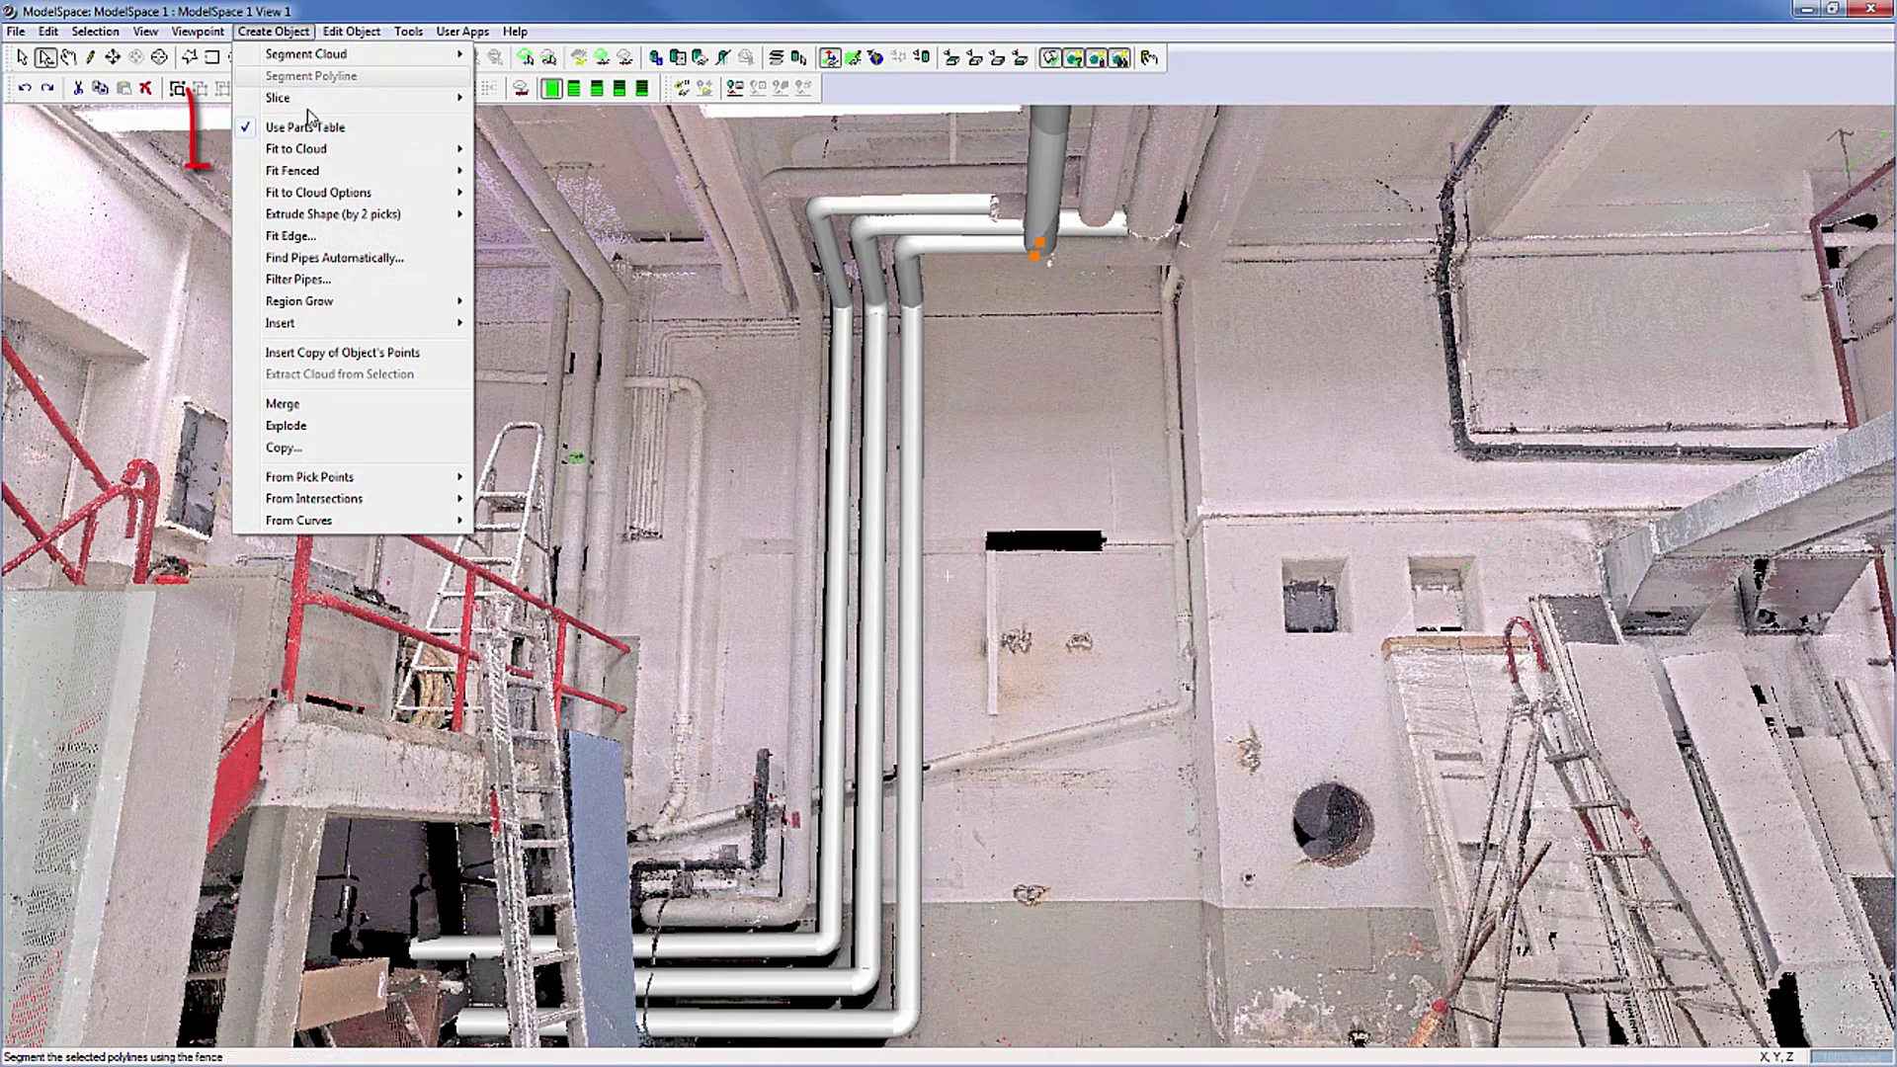
left_click(555, 184)
left_click(710, 916)
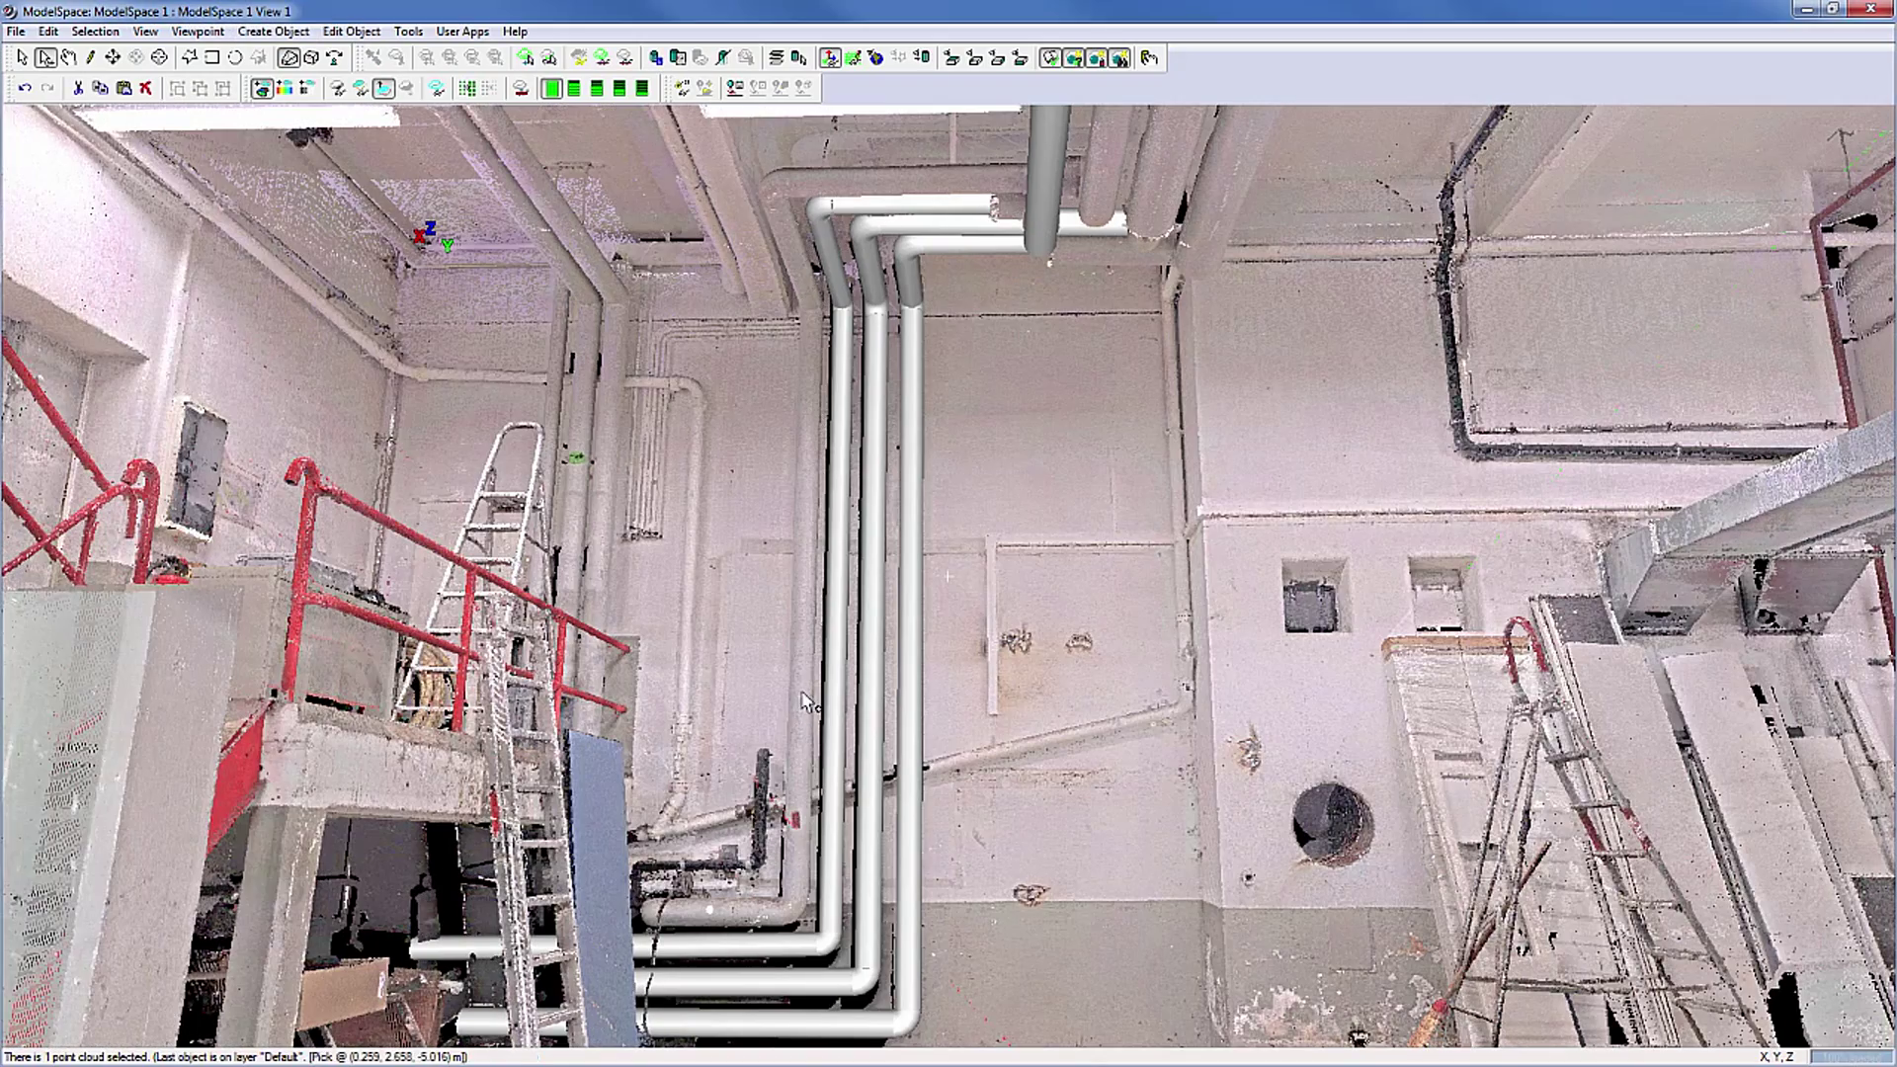
Step: Grow and accept a four-pipe run, then enlarge the Select Table Item size list
left_click(910, 188)
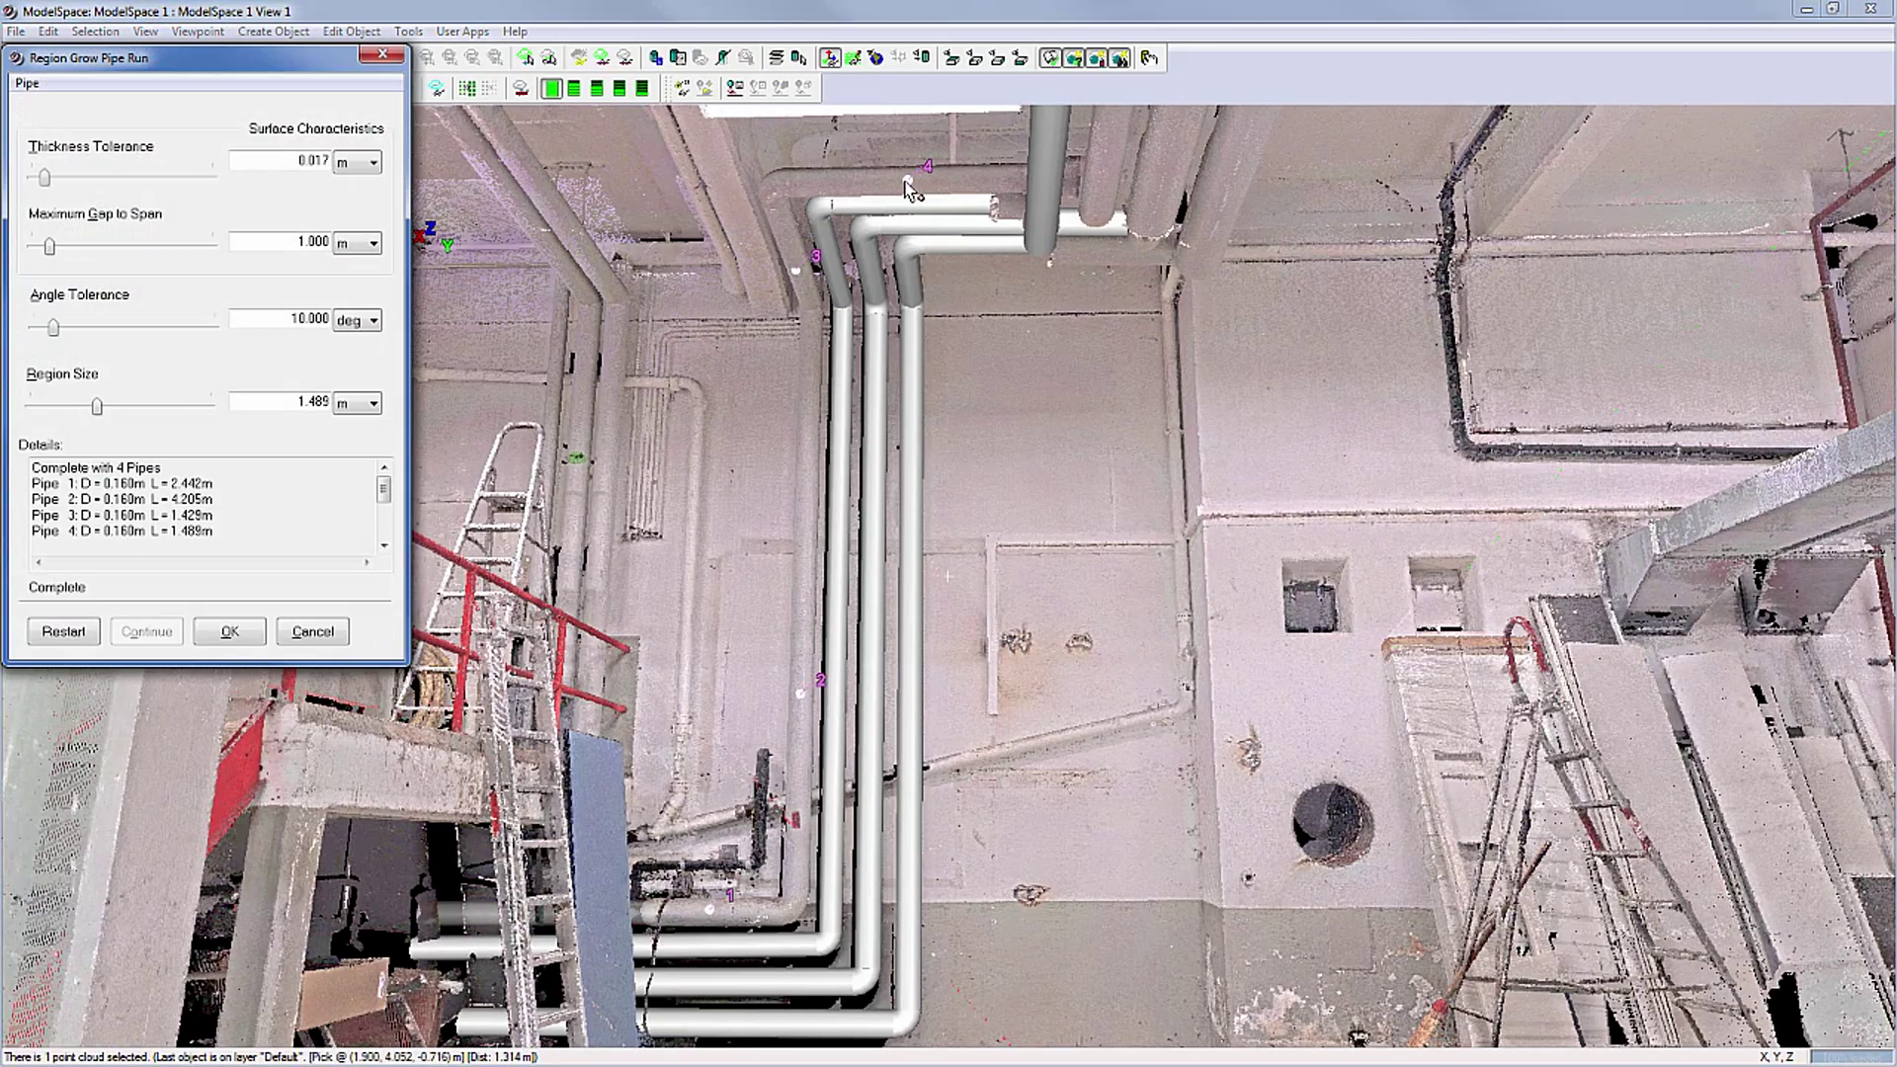
left_click(229, 619)
left_click_drag(870, 381, 661, 222)
left_click_drag(920, 537, 1091, 822)
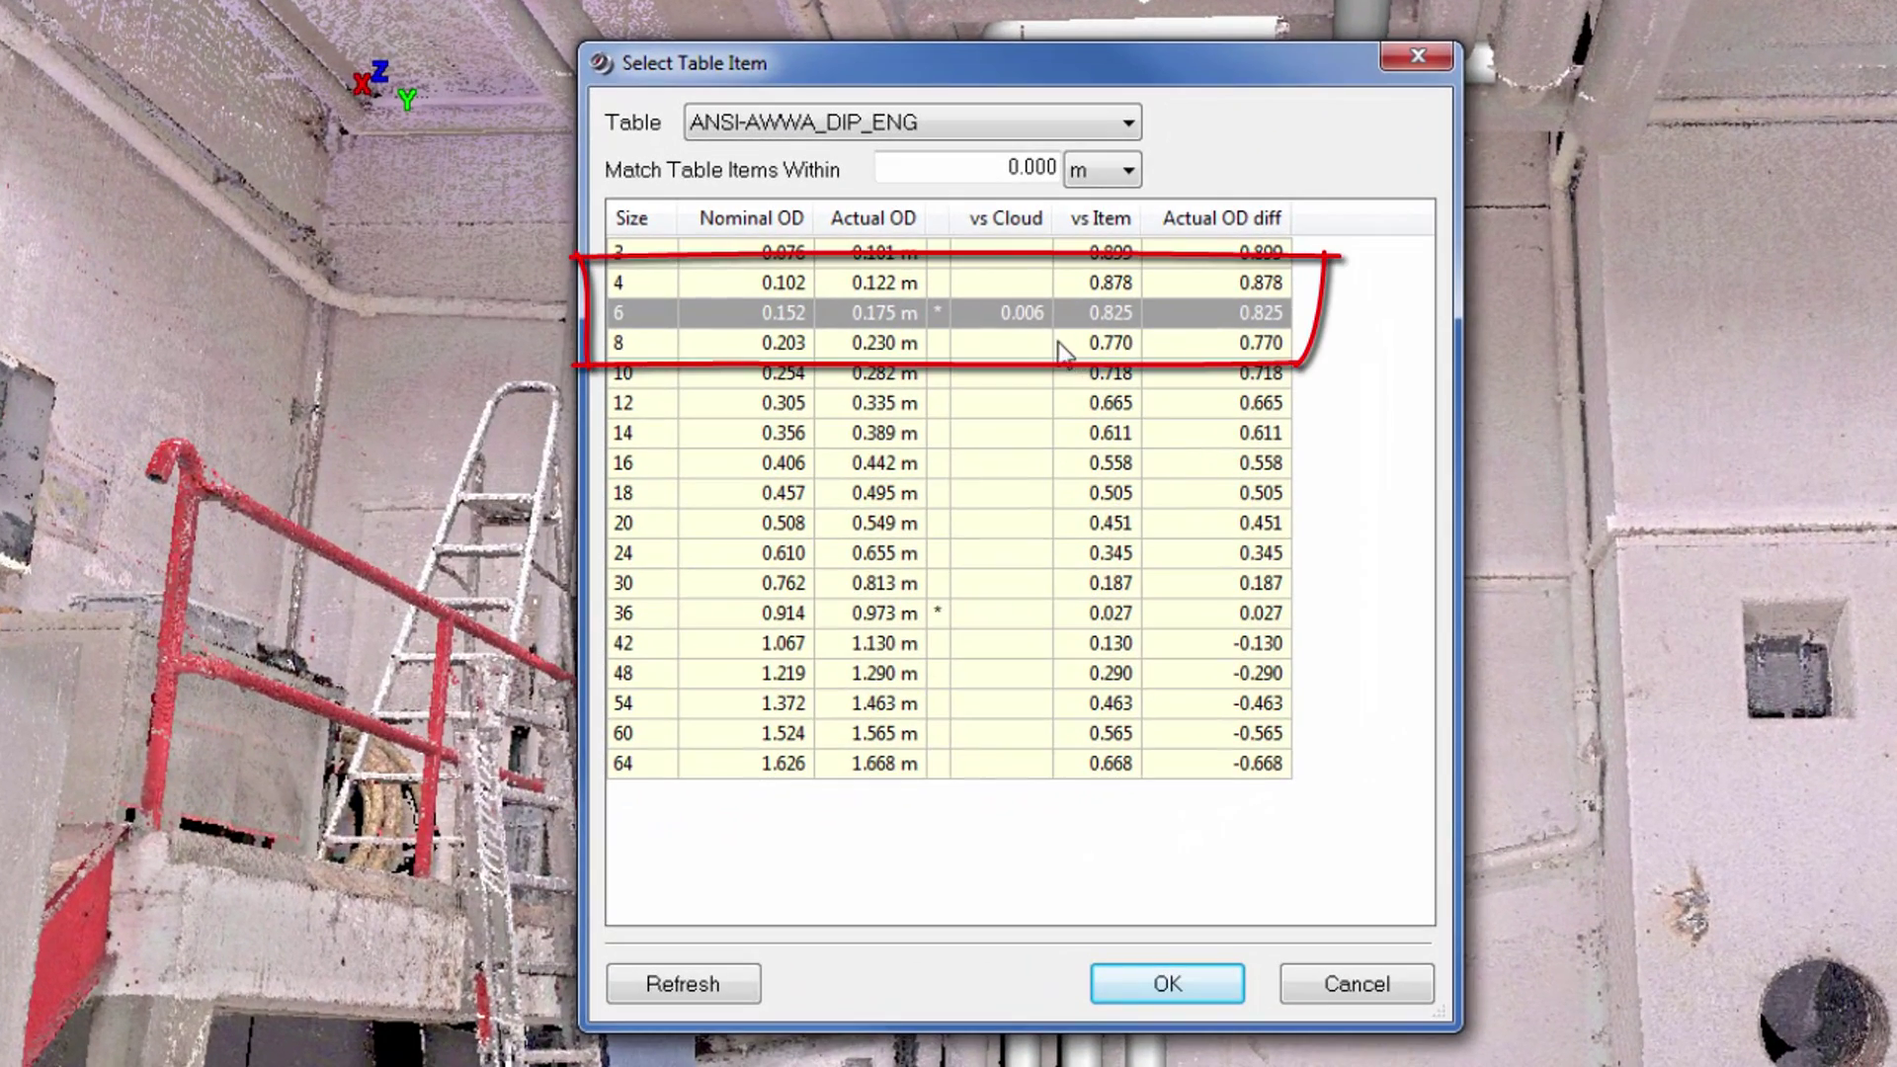
Step: Compare size 8, switch the table to ASME-ANSI_PIPE_ENG, refresh the sizes, then select the cloud
left_click(998, 341)
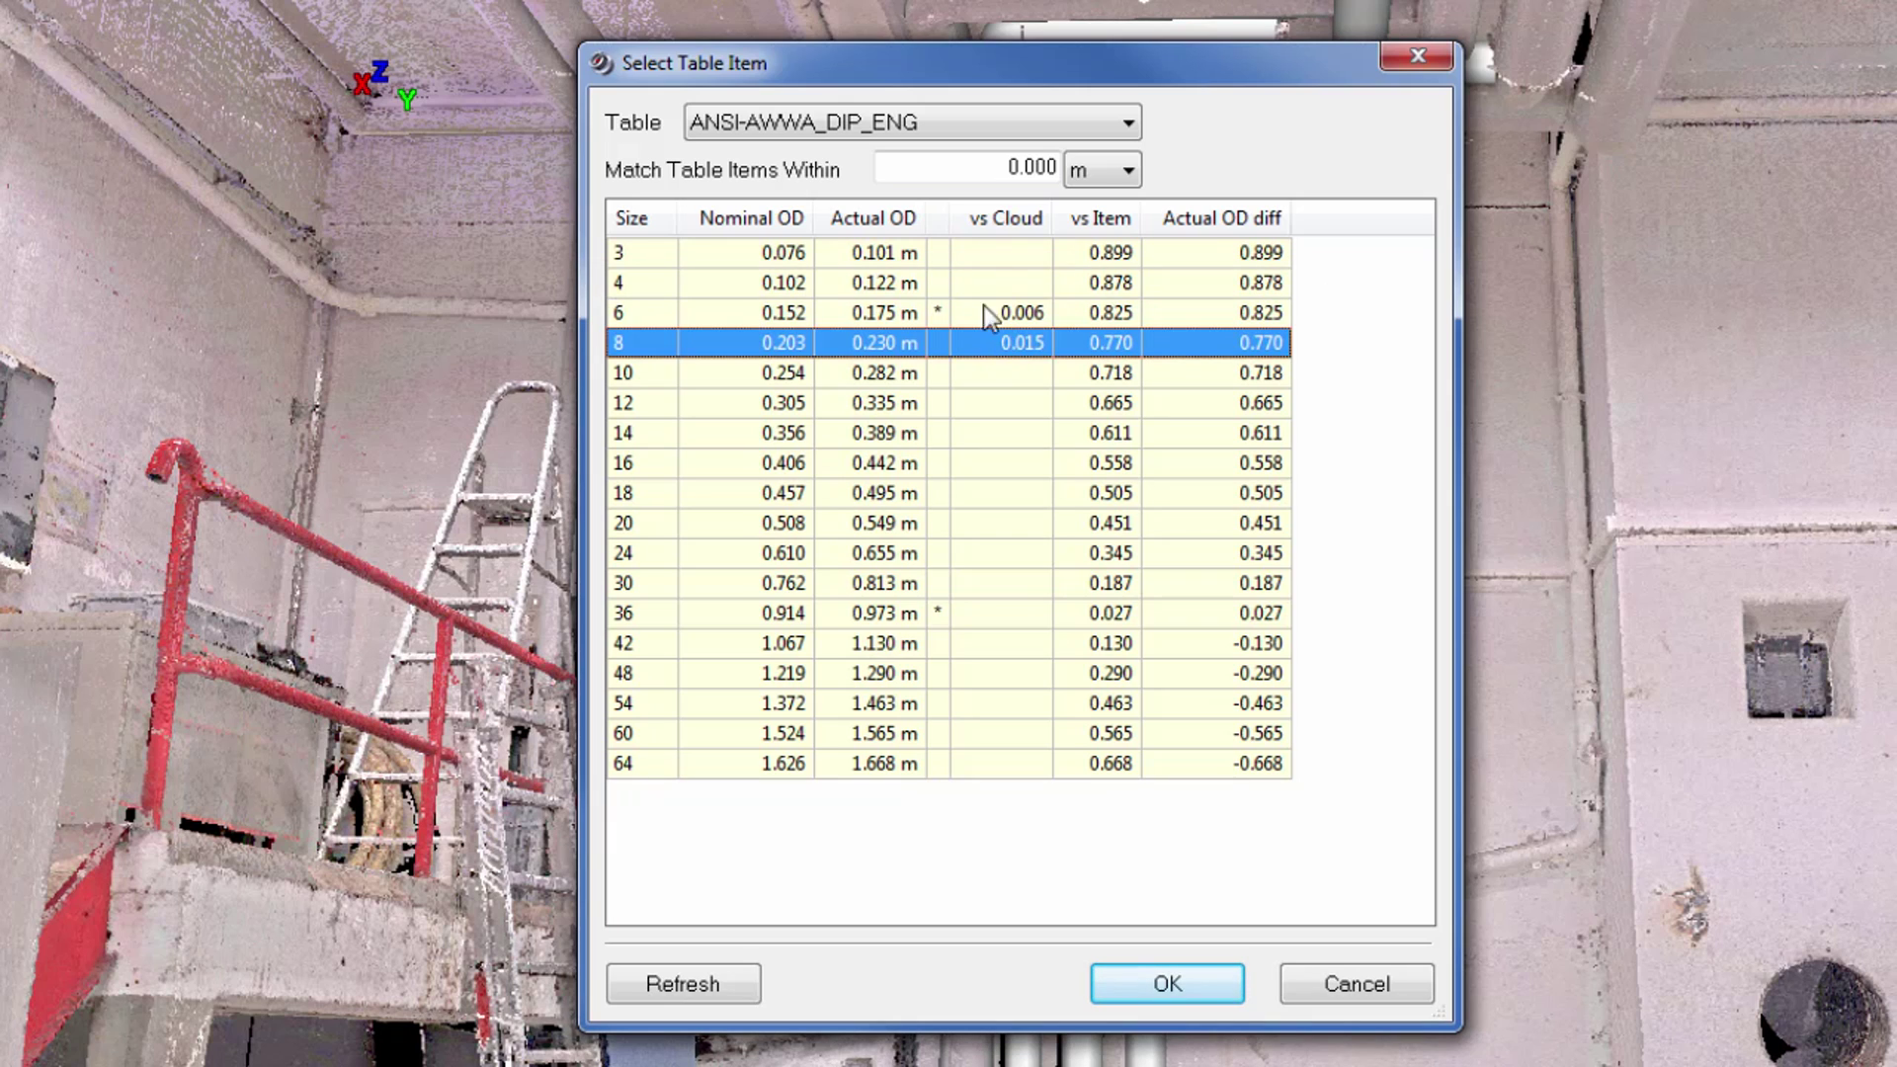
left_click(1033, 121)
left_click(986, 178)
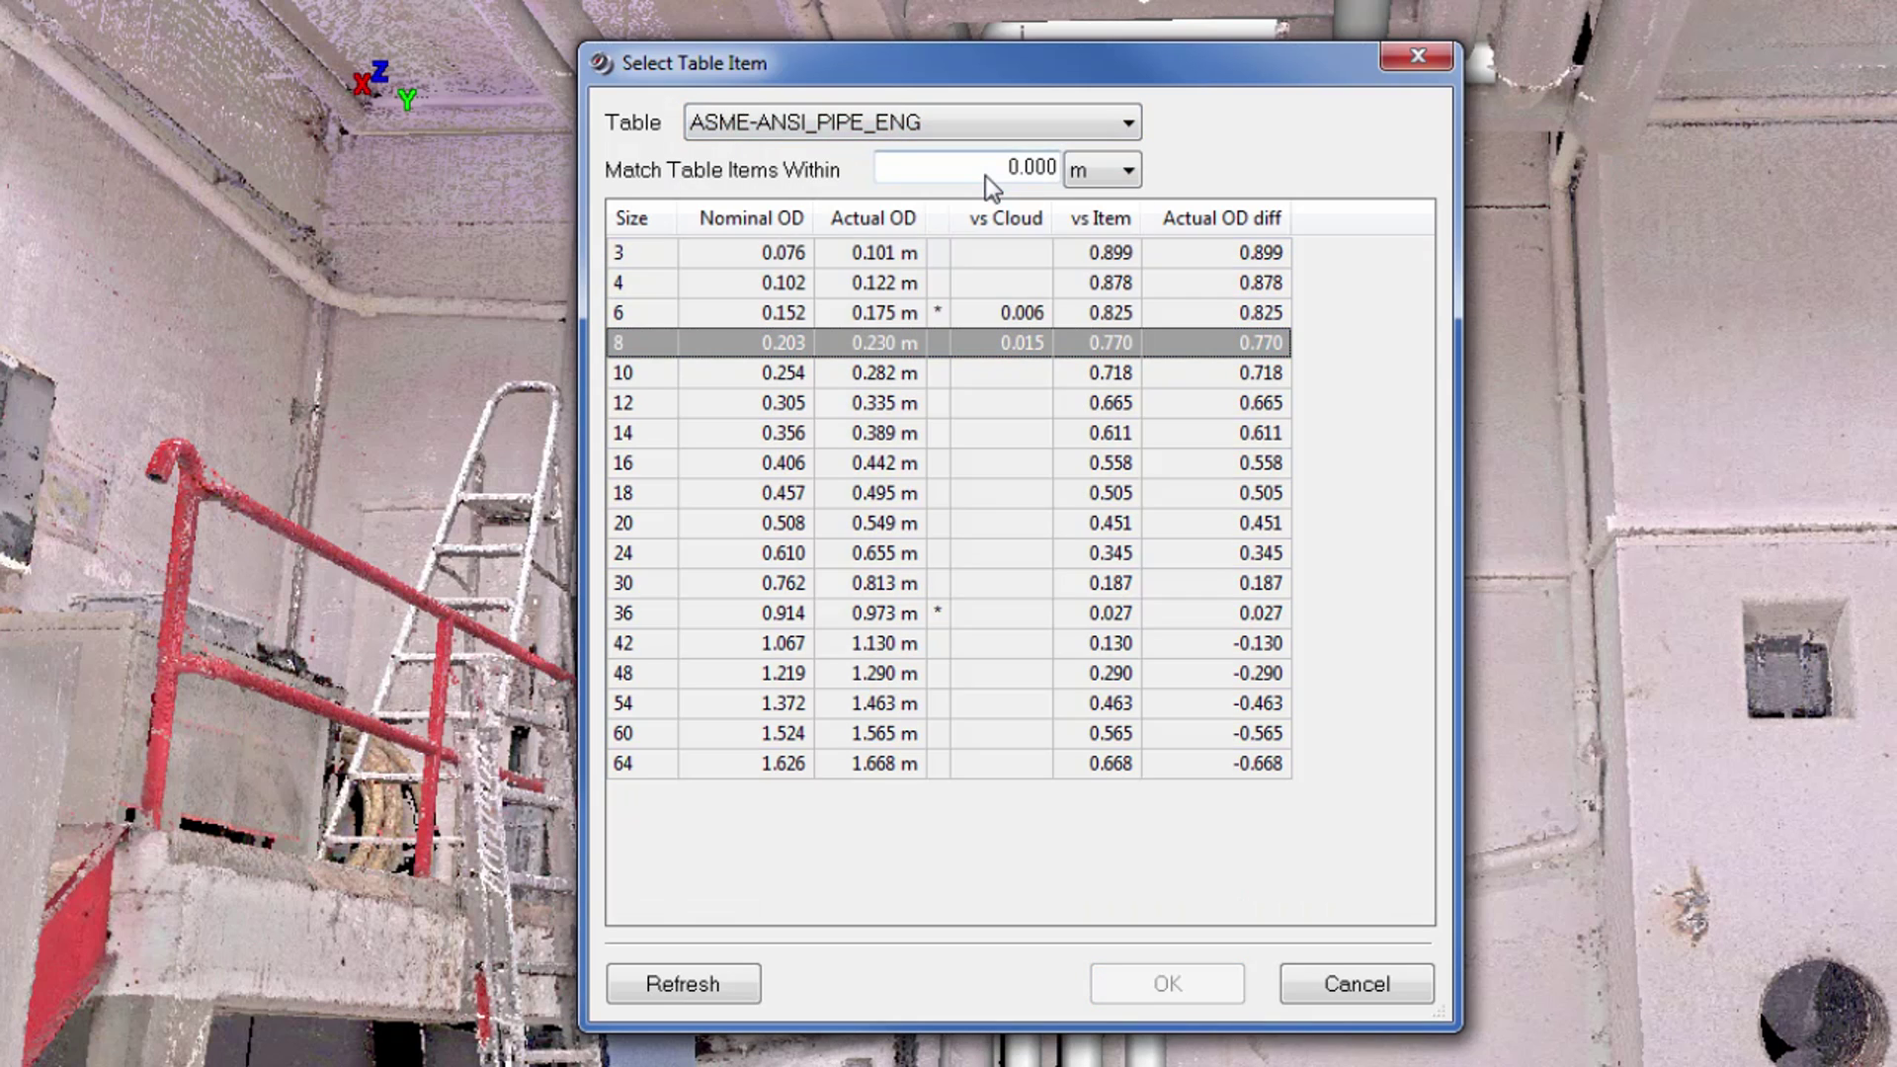
left_click(699, 988)
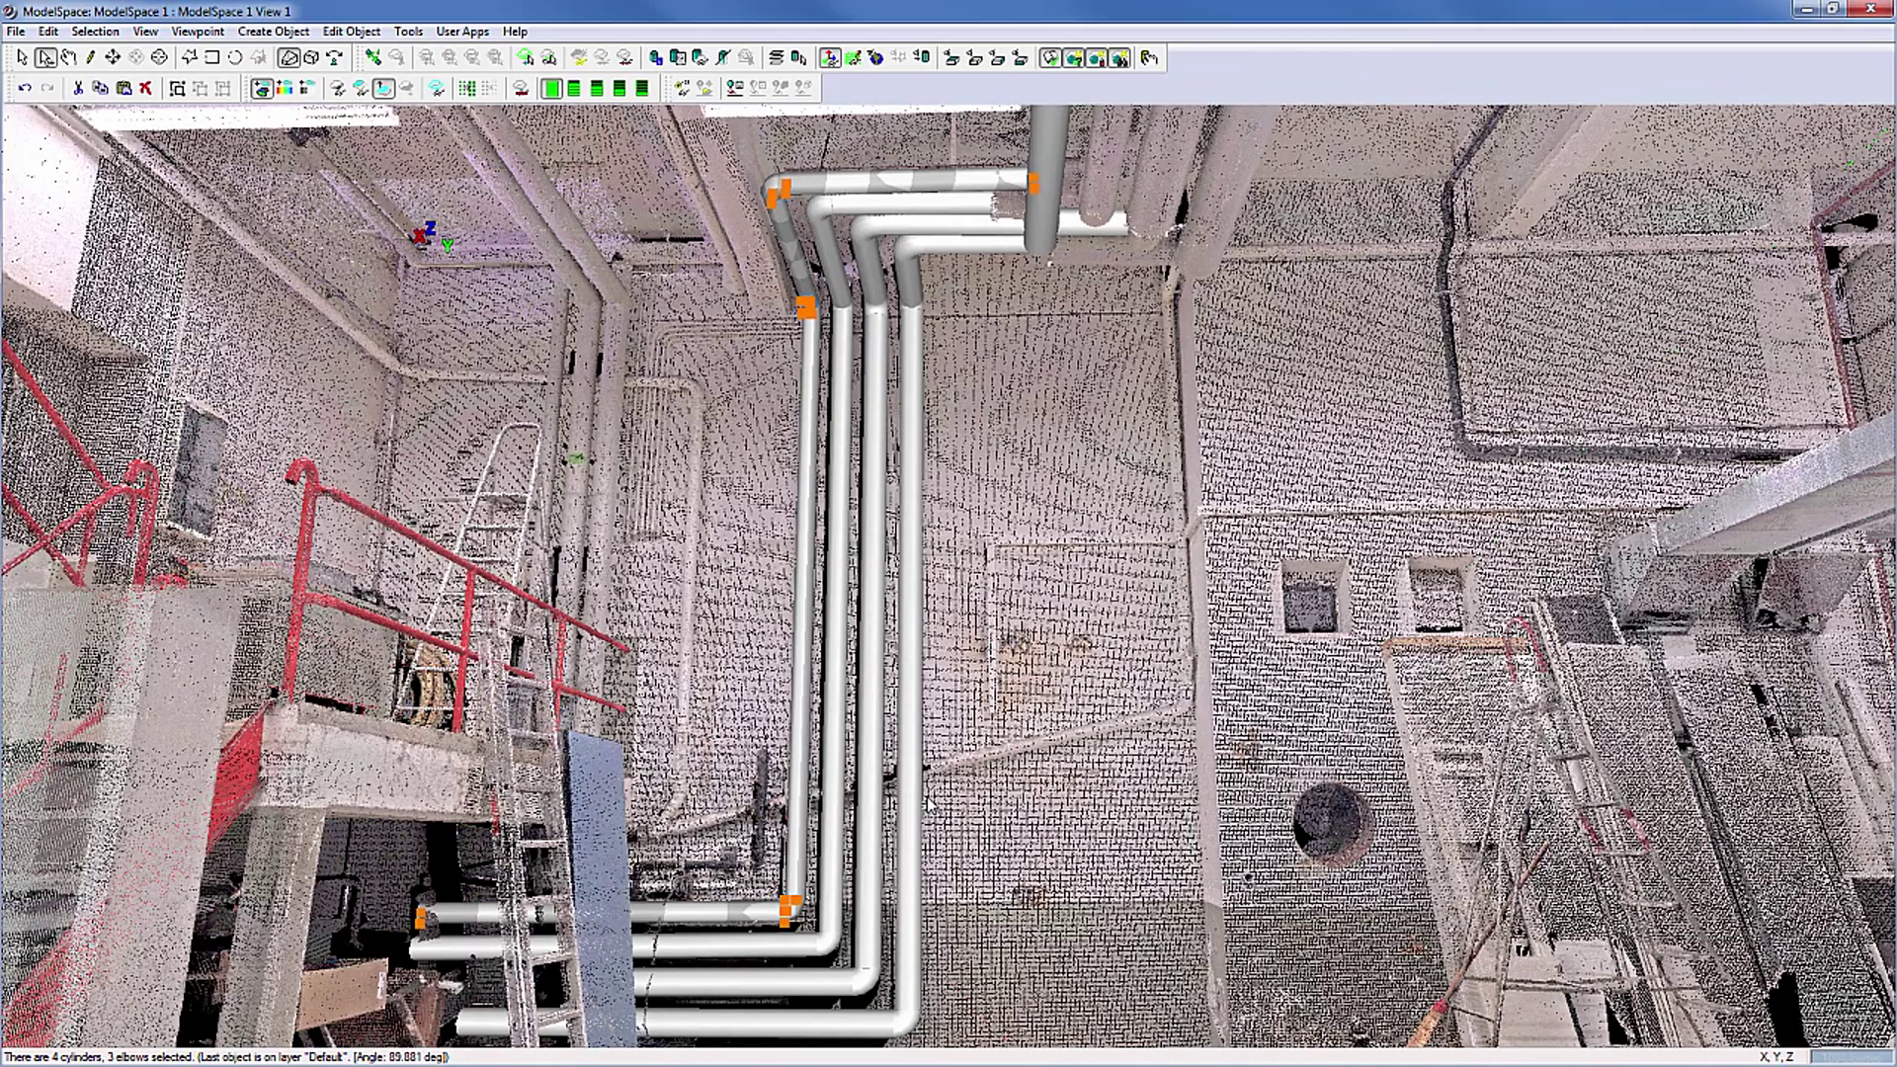
left_click(644, 543)
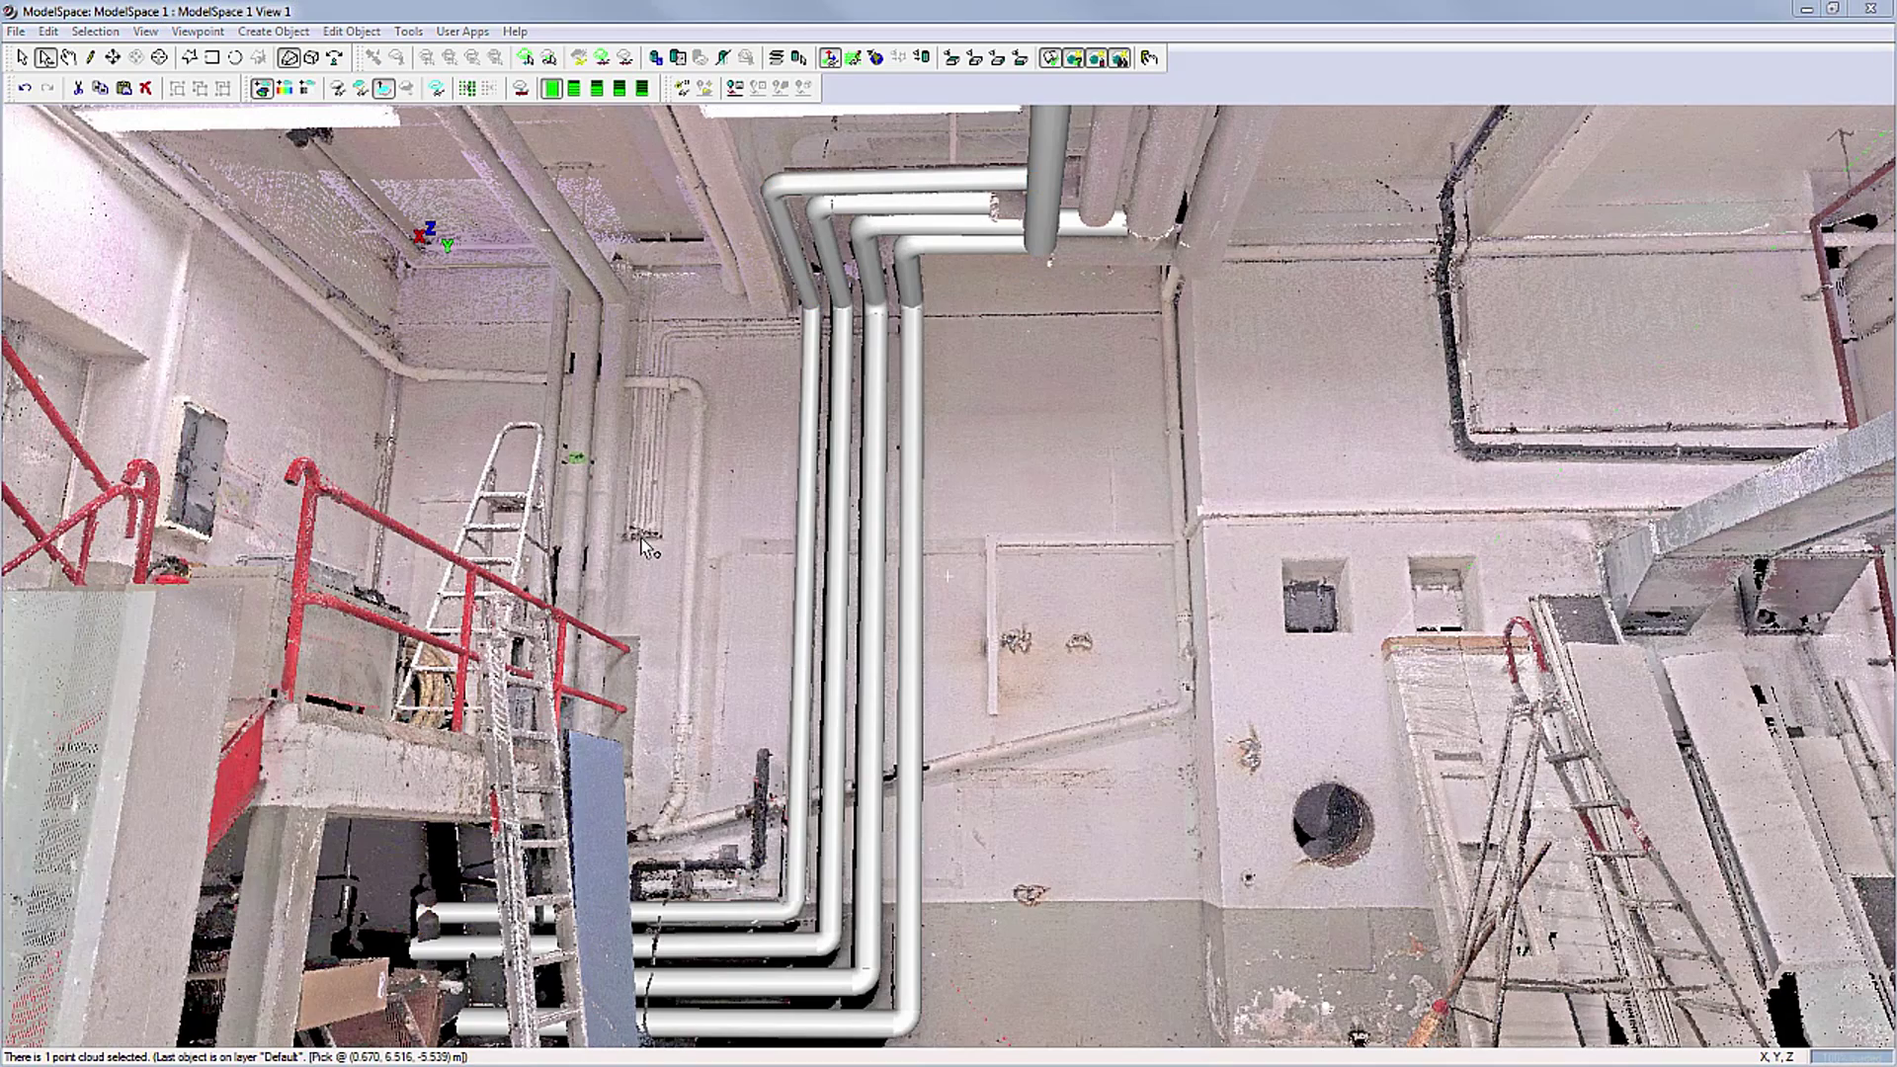
Step: In Object Preferences, make User Default cylinders use the catalogue parts table with fit tolerances on
left_click(48, 30)
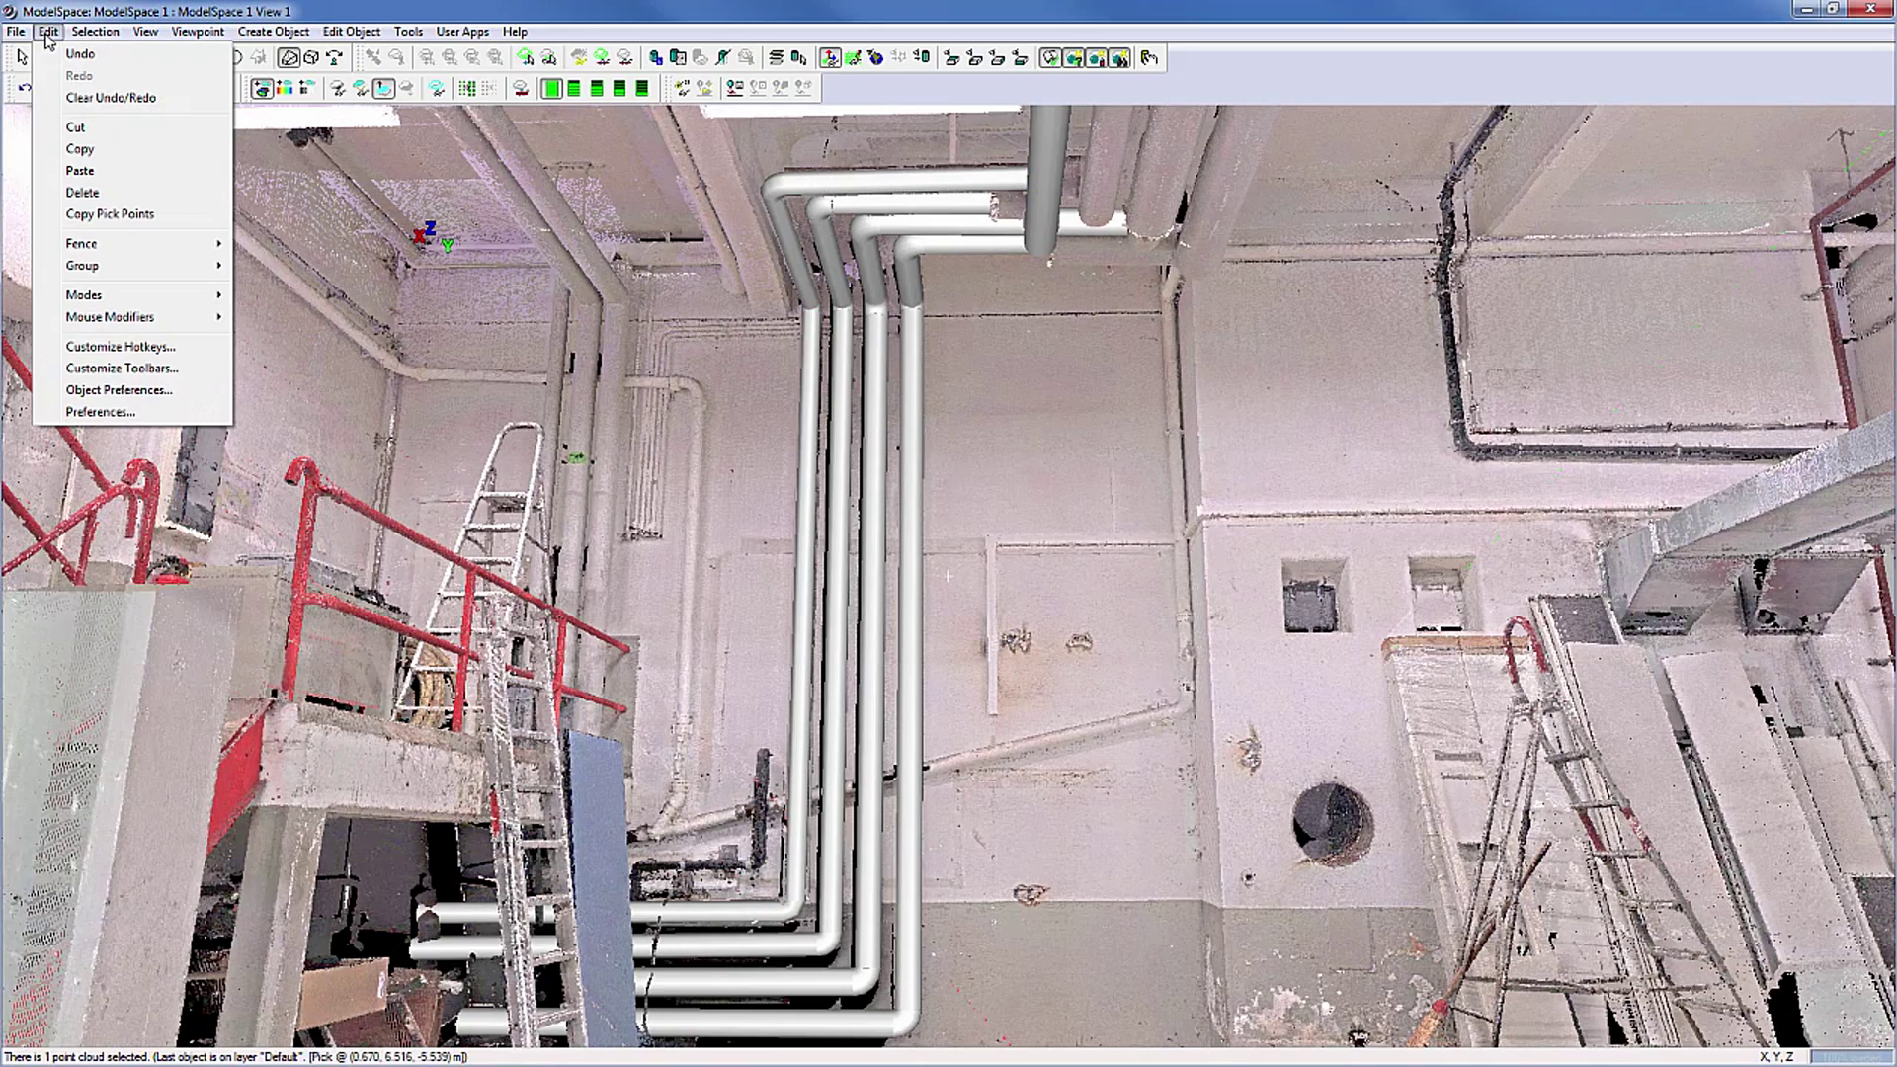
left_click(110, 391)
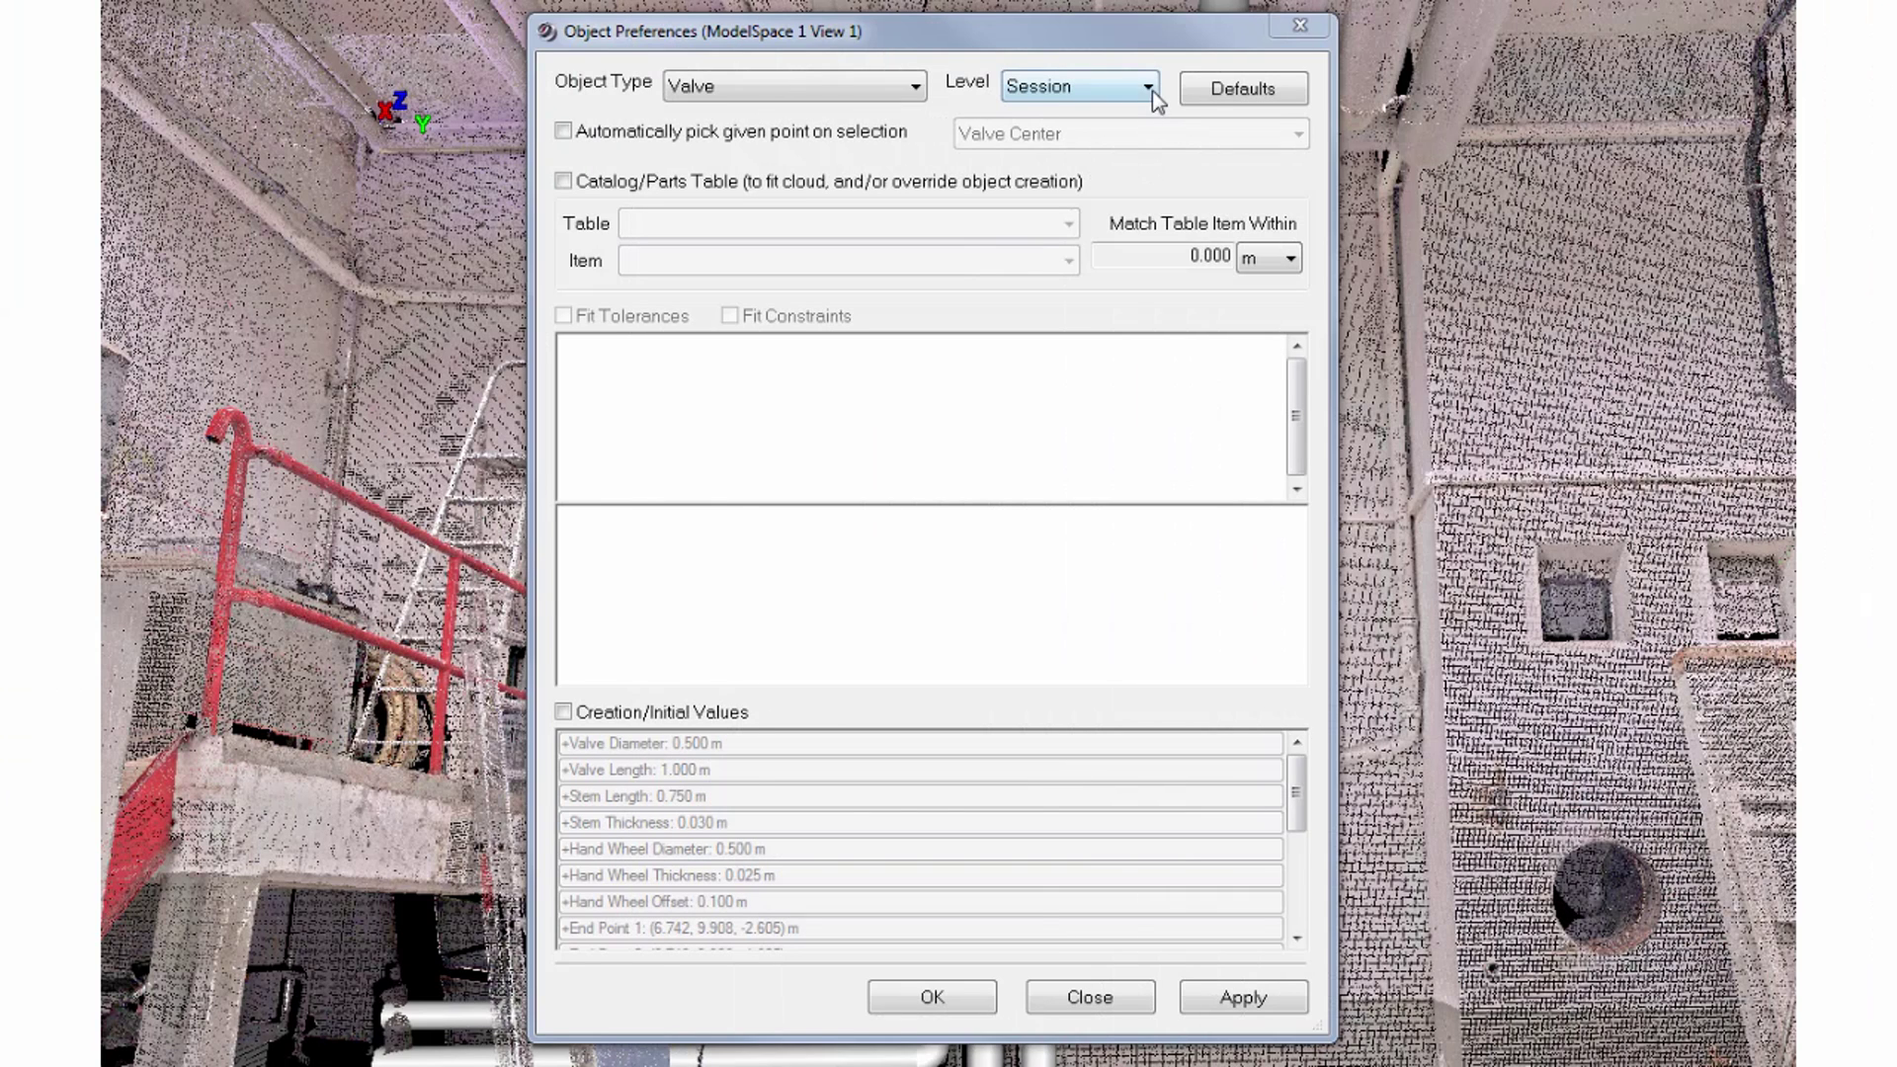
left_click(1149, 88)
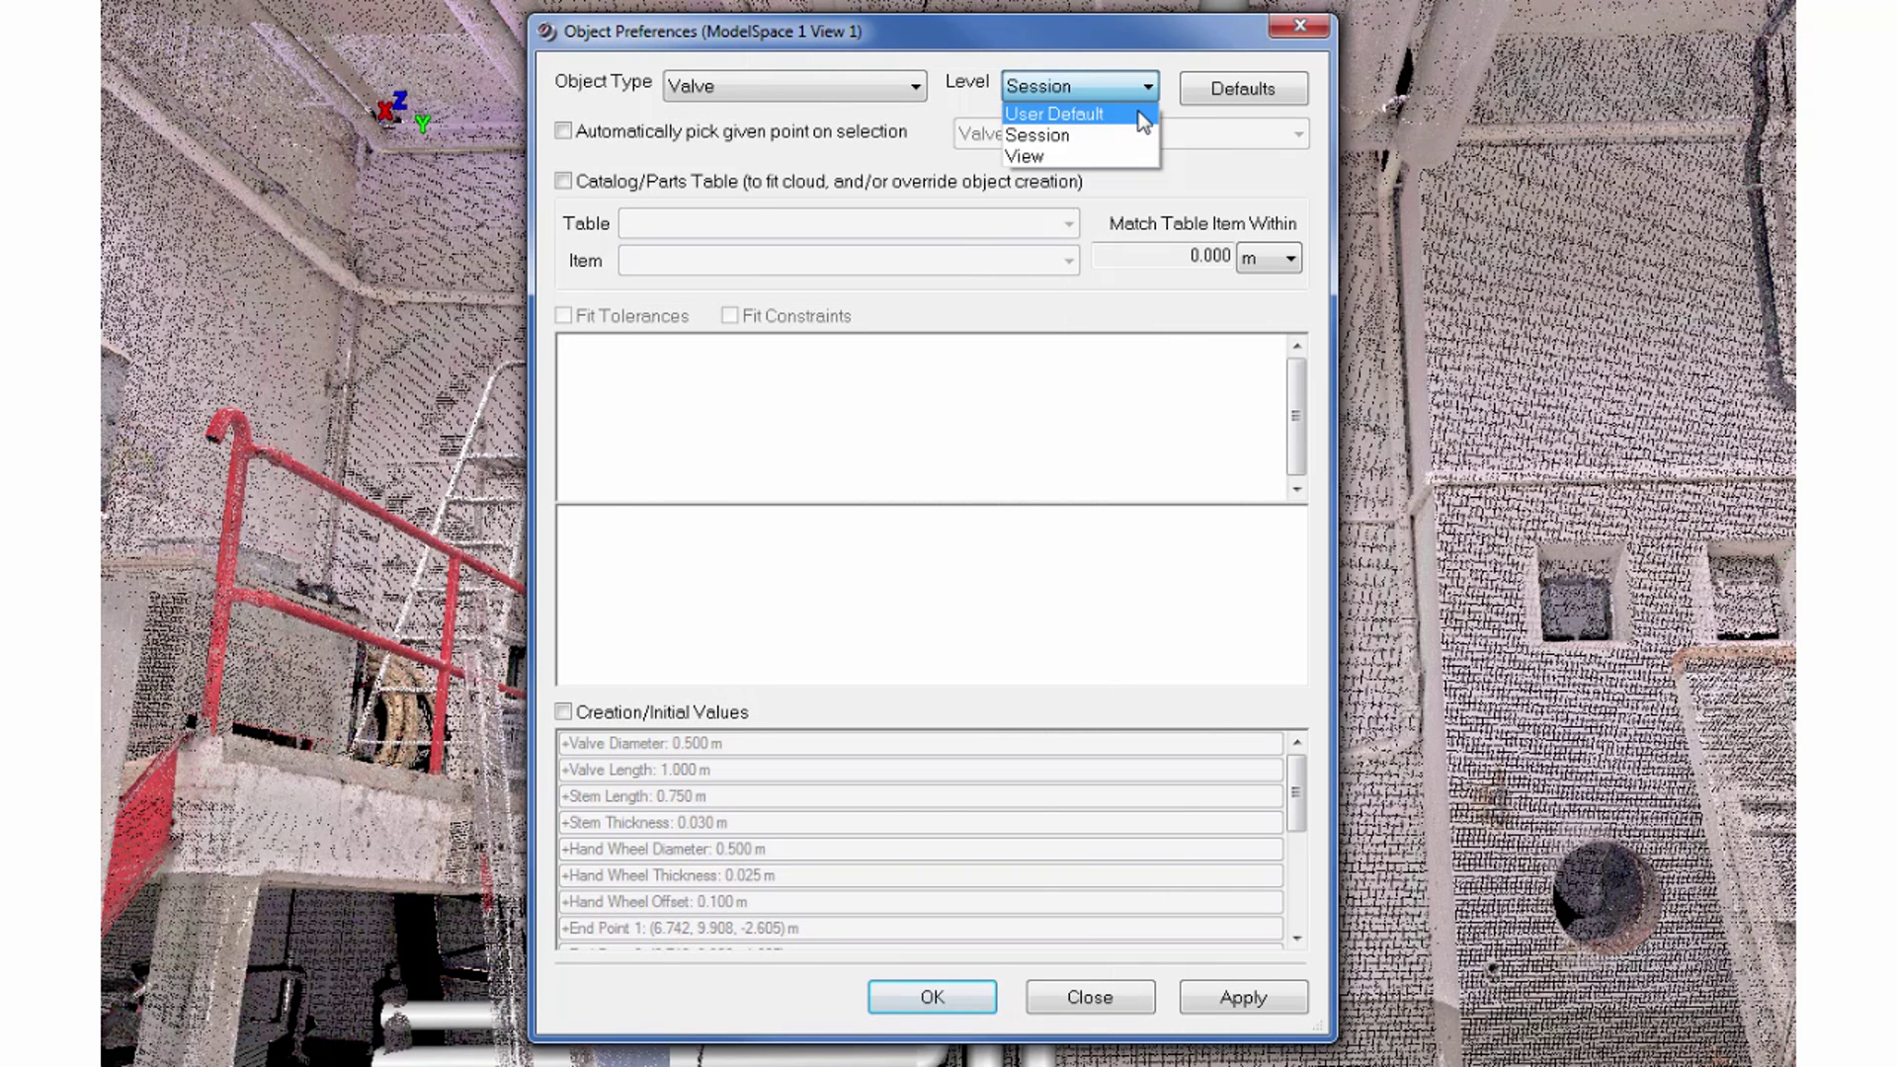
left_click(1139, 114)
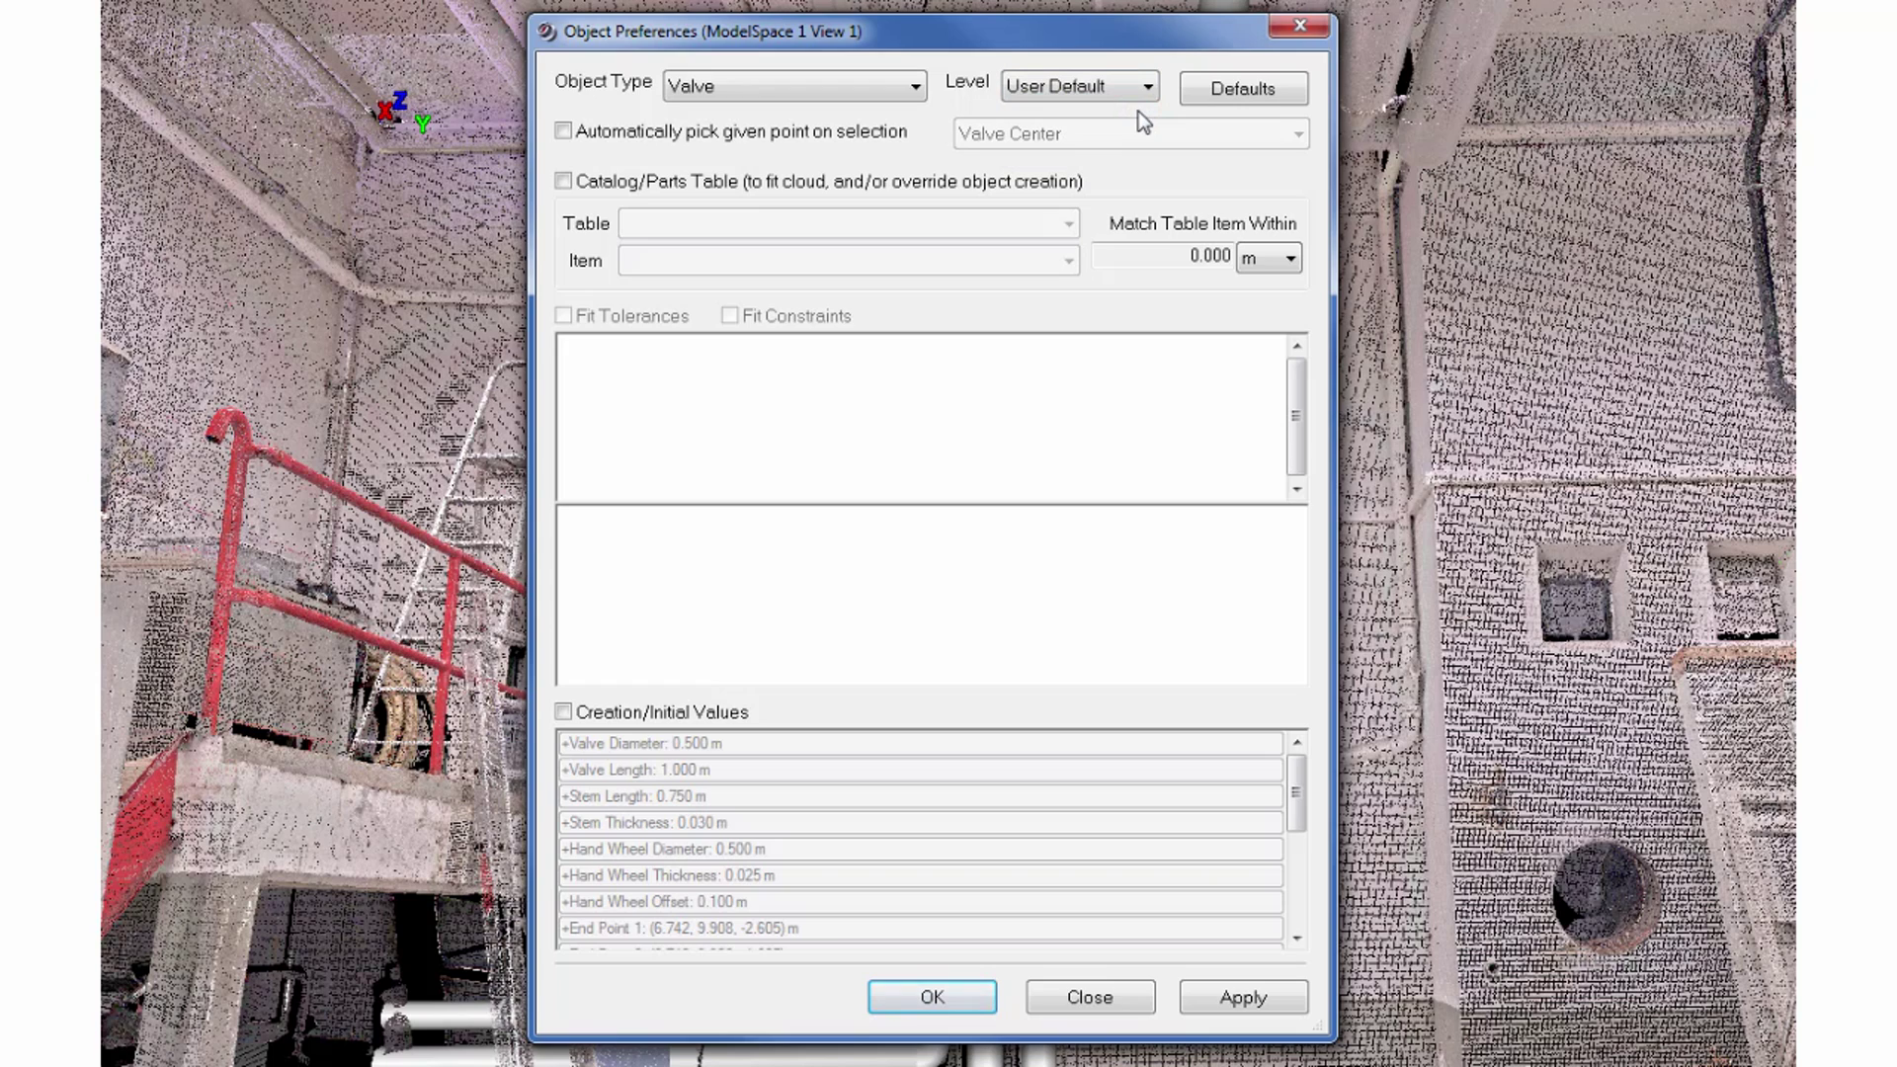
left_click(917, 89)
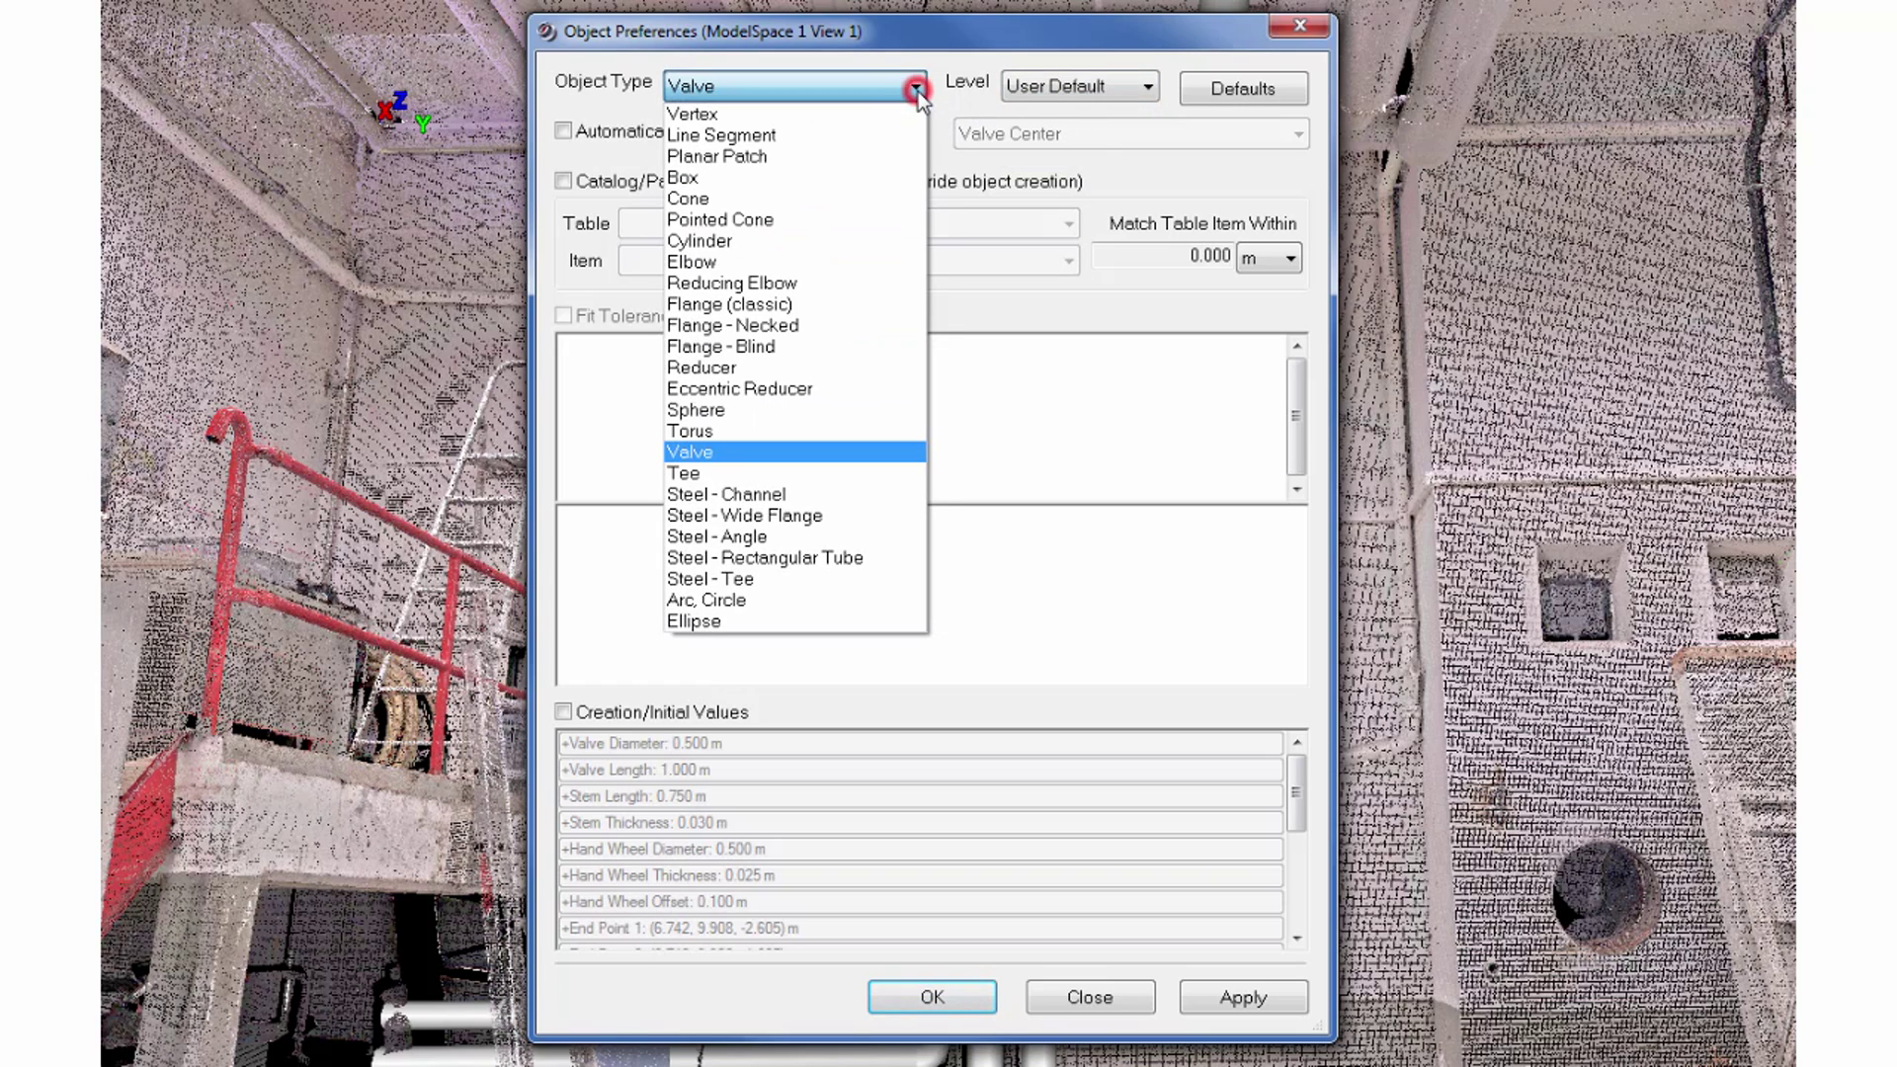
left_click(882, 250)
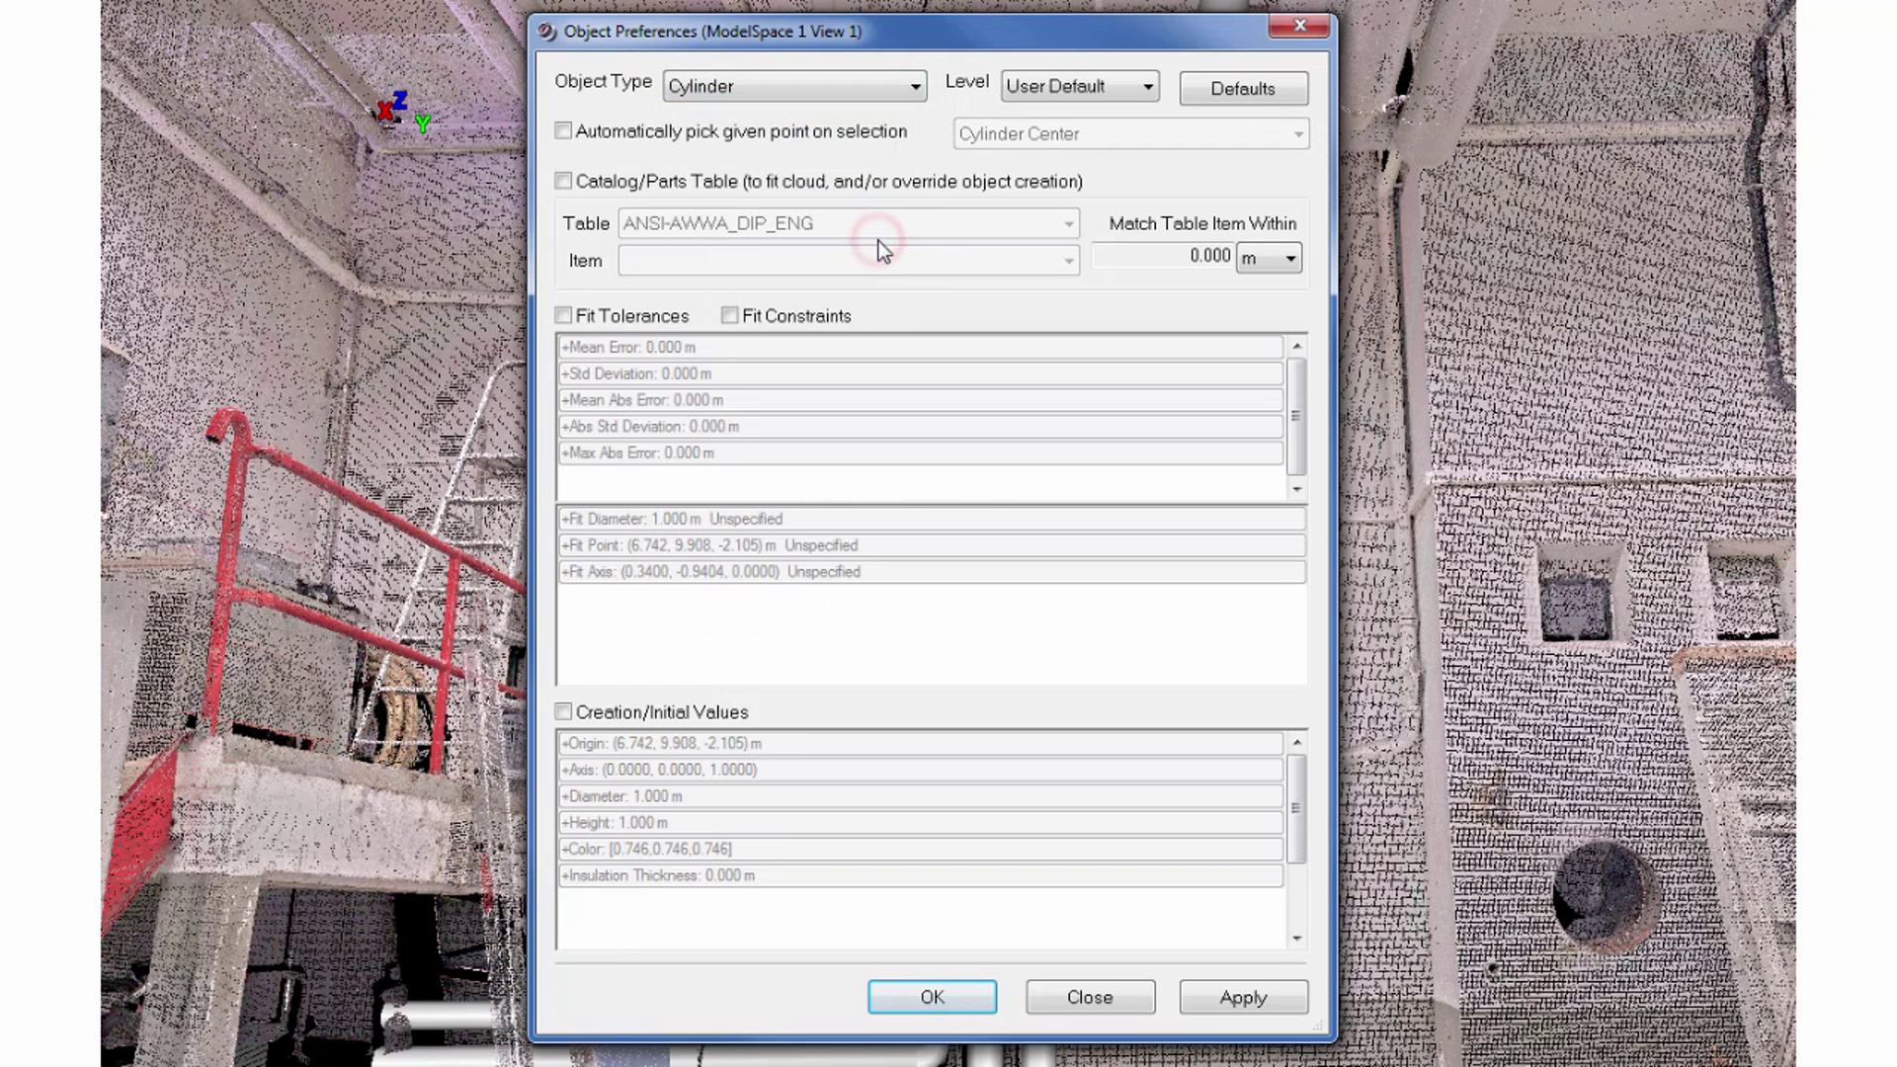
left_click(564, 183)
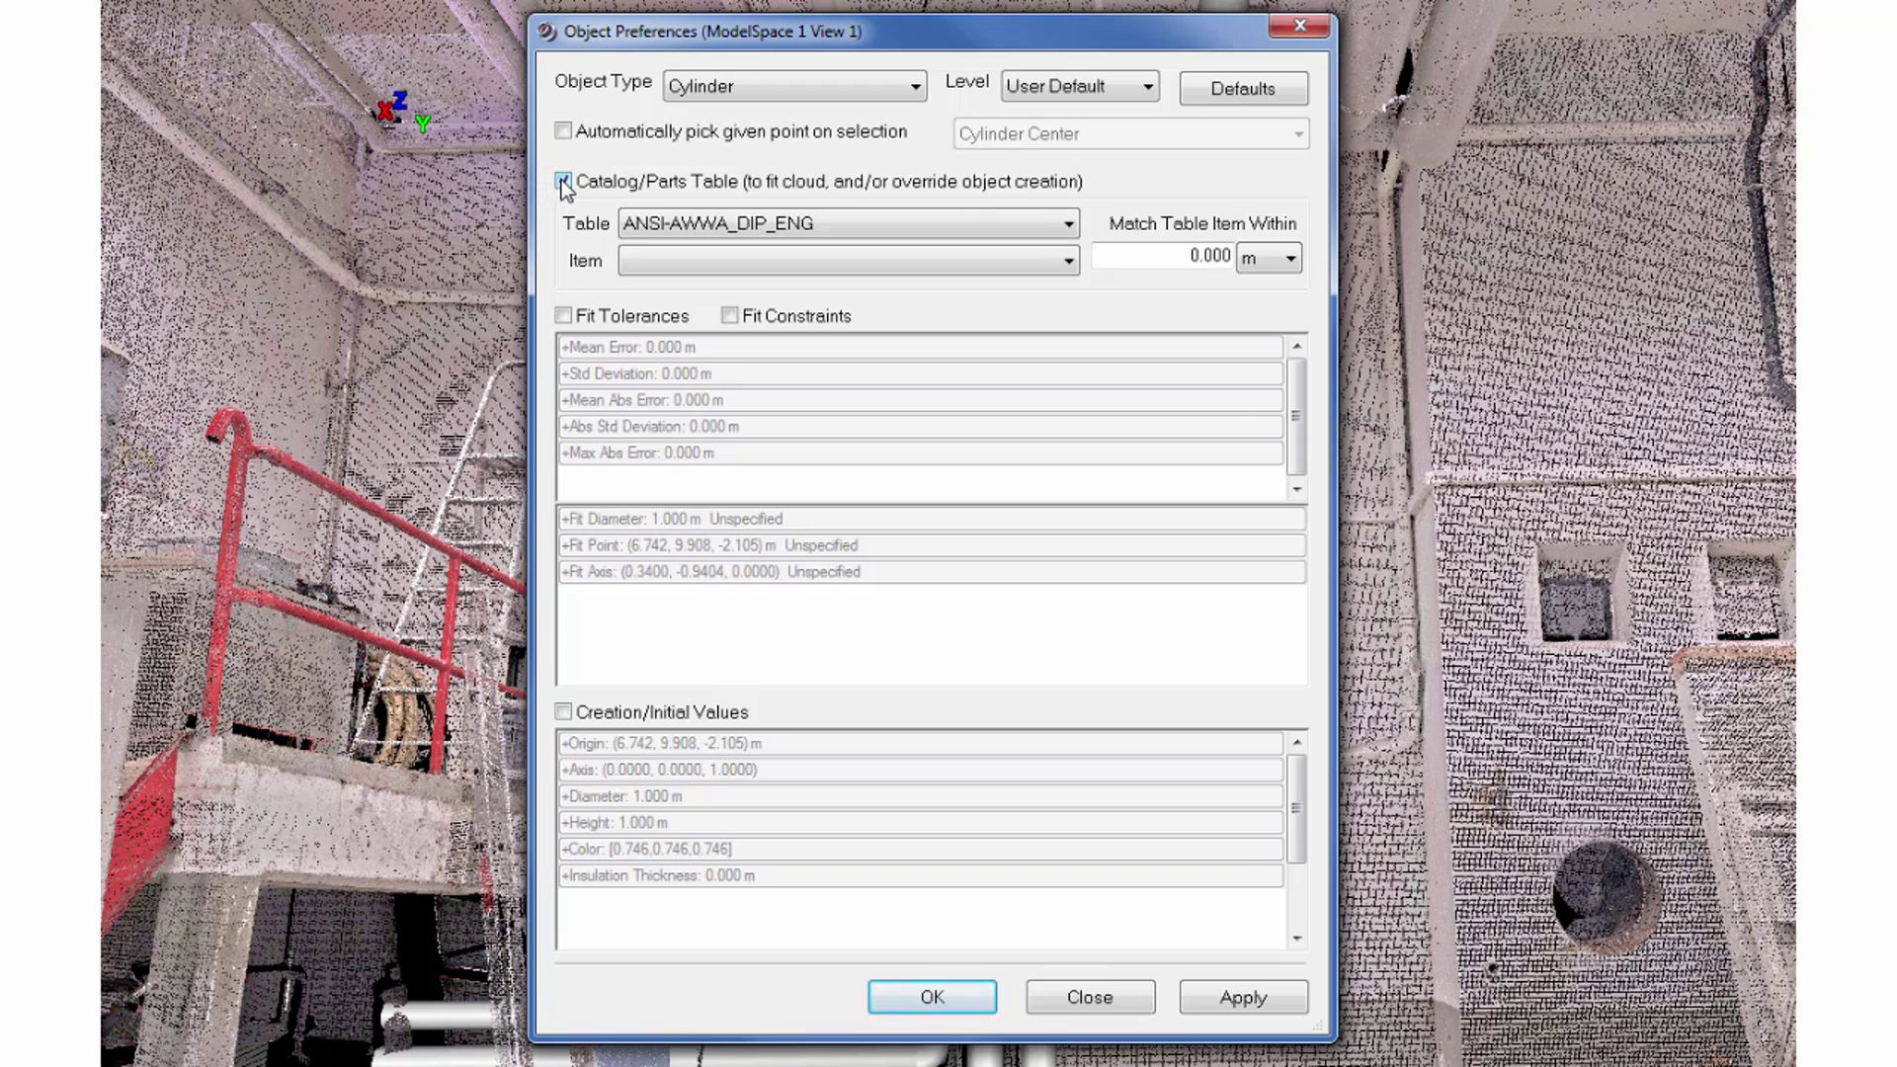
left_click(564, 317)
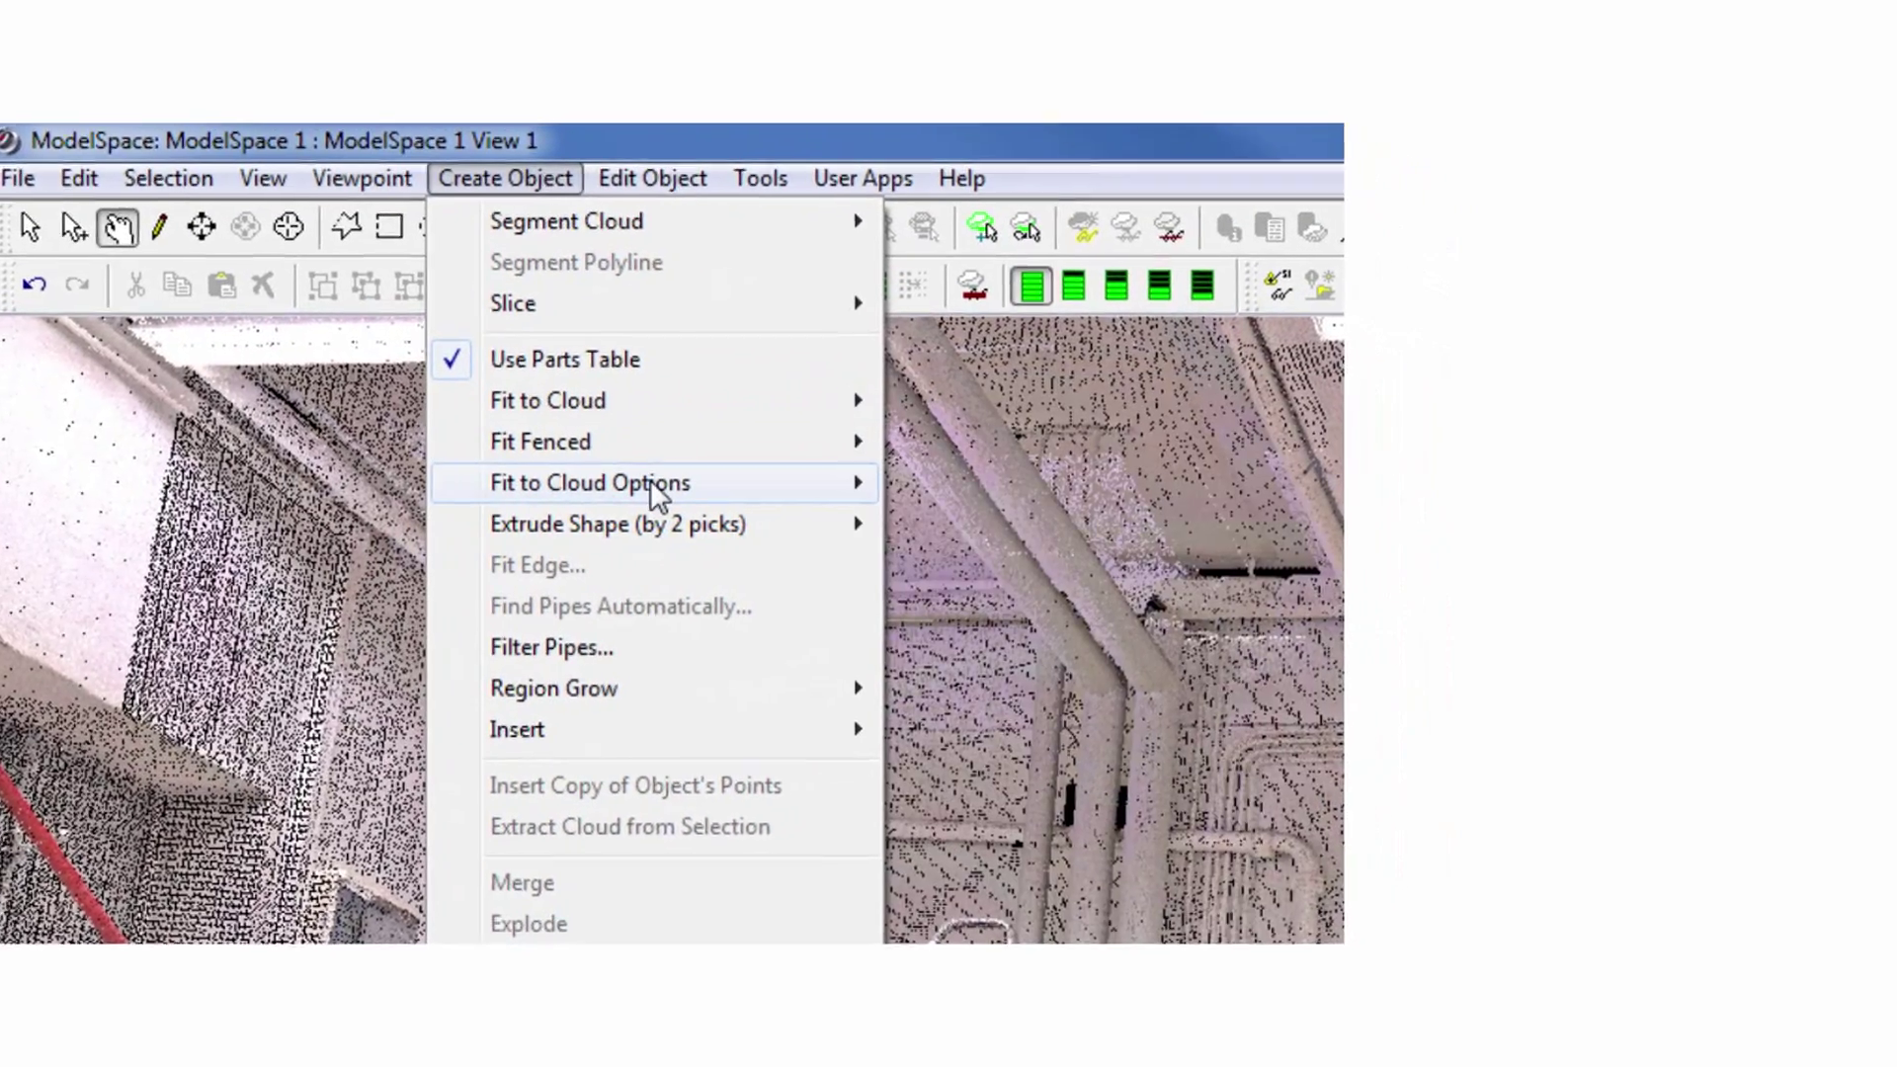
Step: Bring up View Properties for the Copy of ModelSpace 1 window
mouse_move(650, 482)
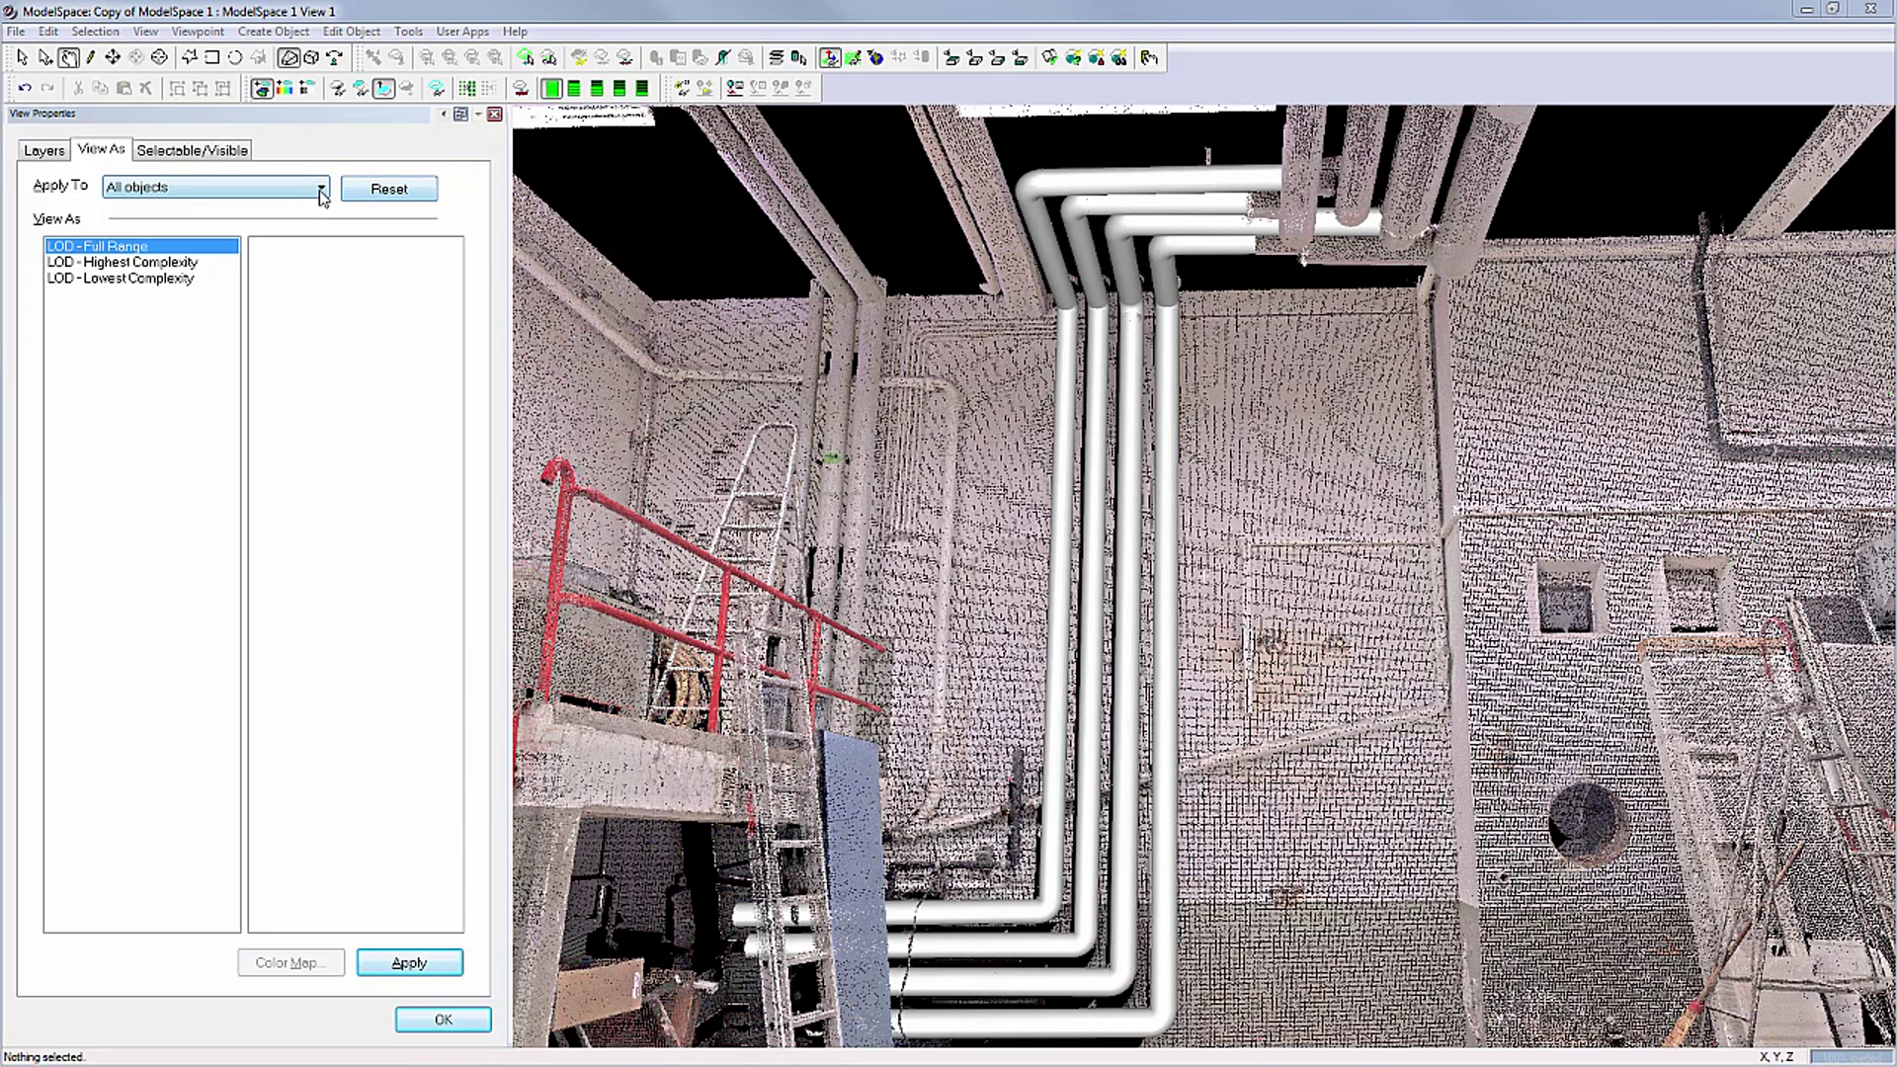
Step: Turn on Show Object's Cloud for Cylinder objects and apply it
left_click(322, 191)
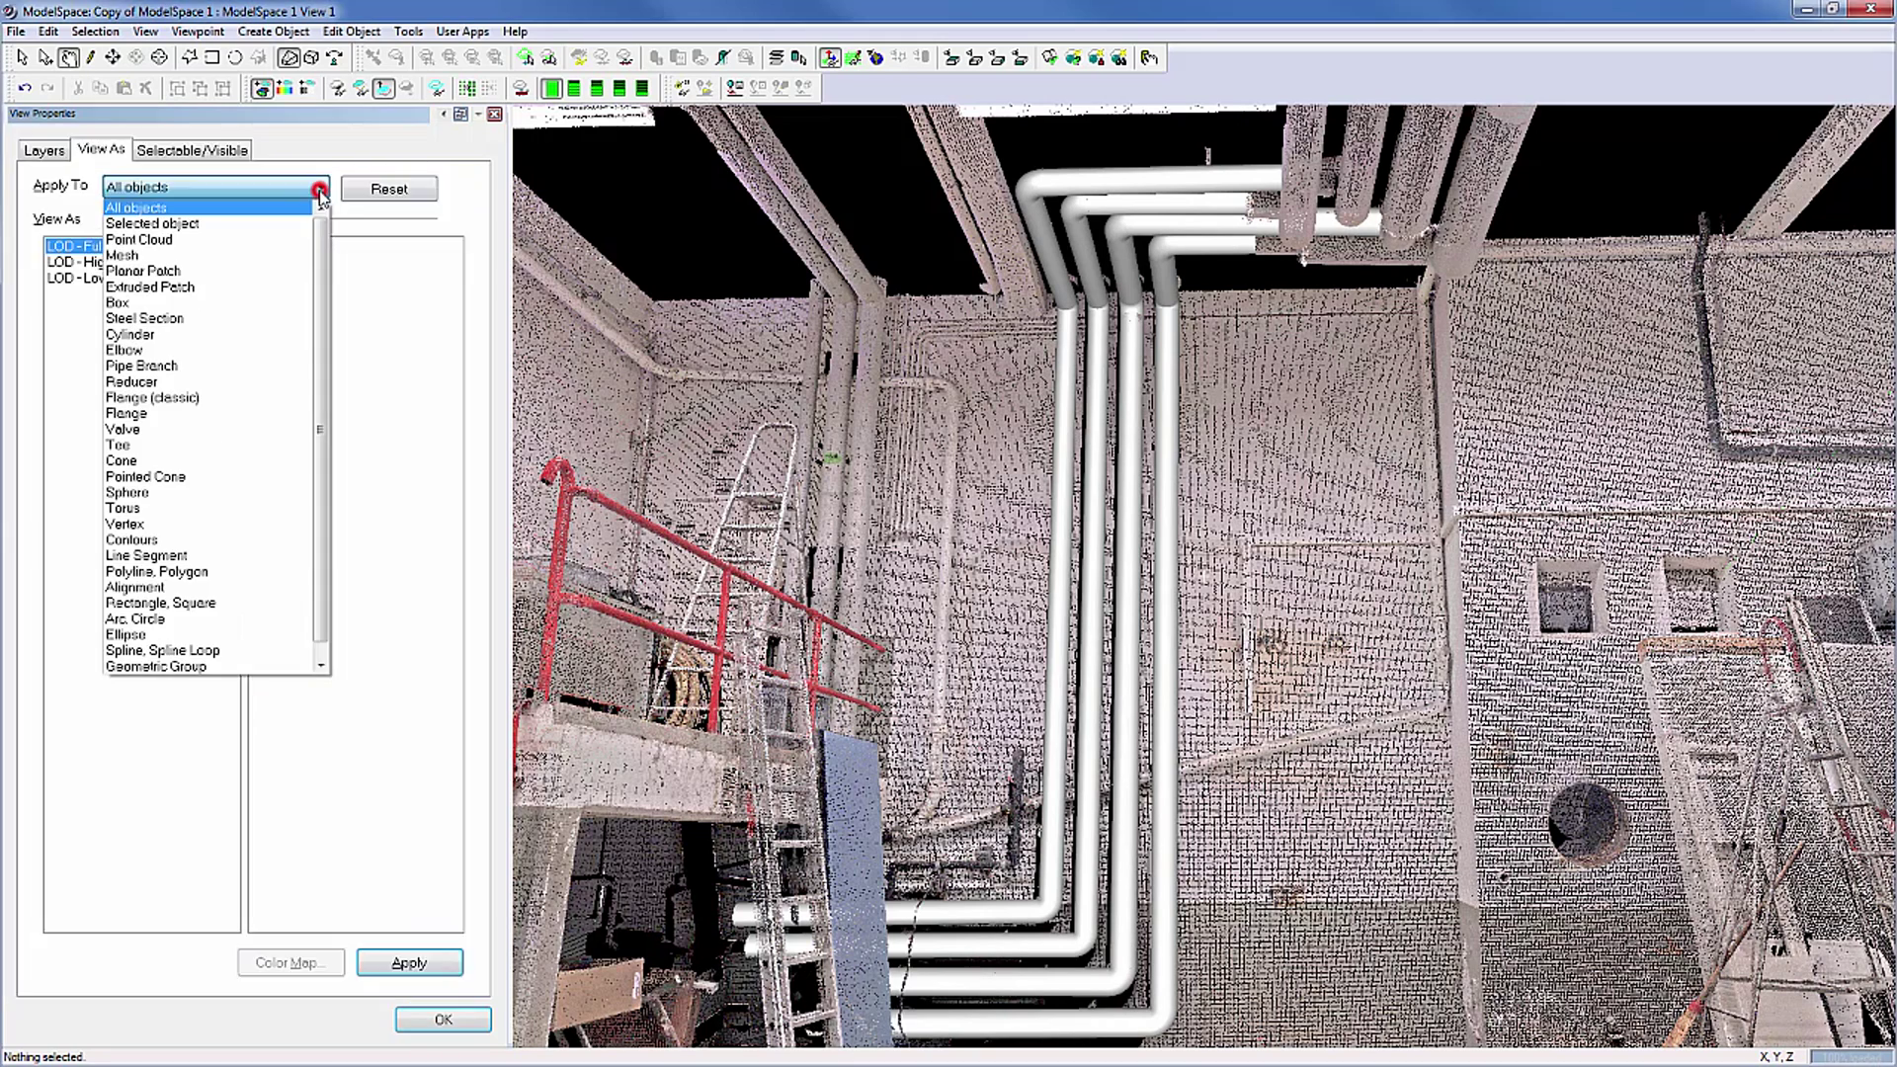
left_click(270, 336)
left_click(258, 246)
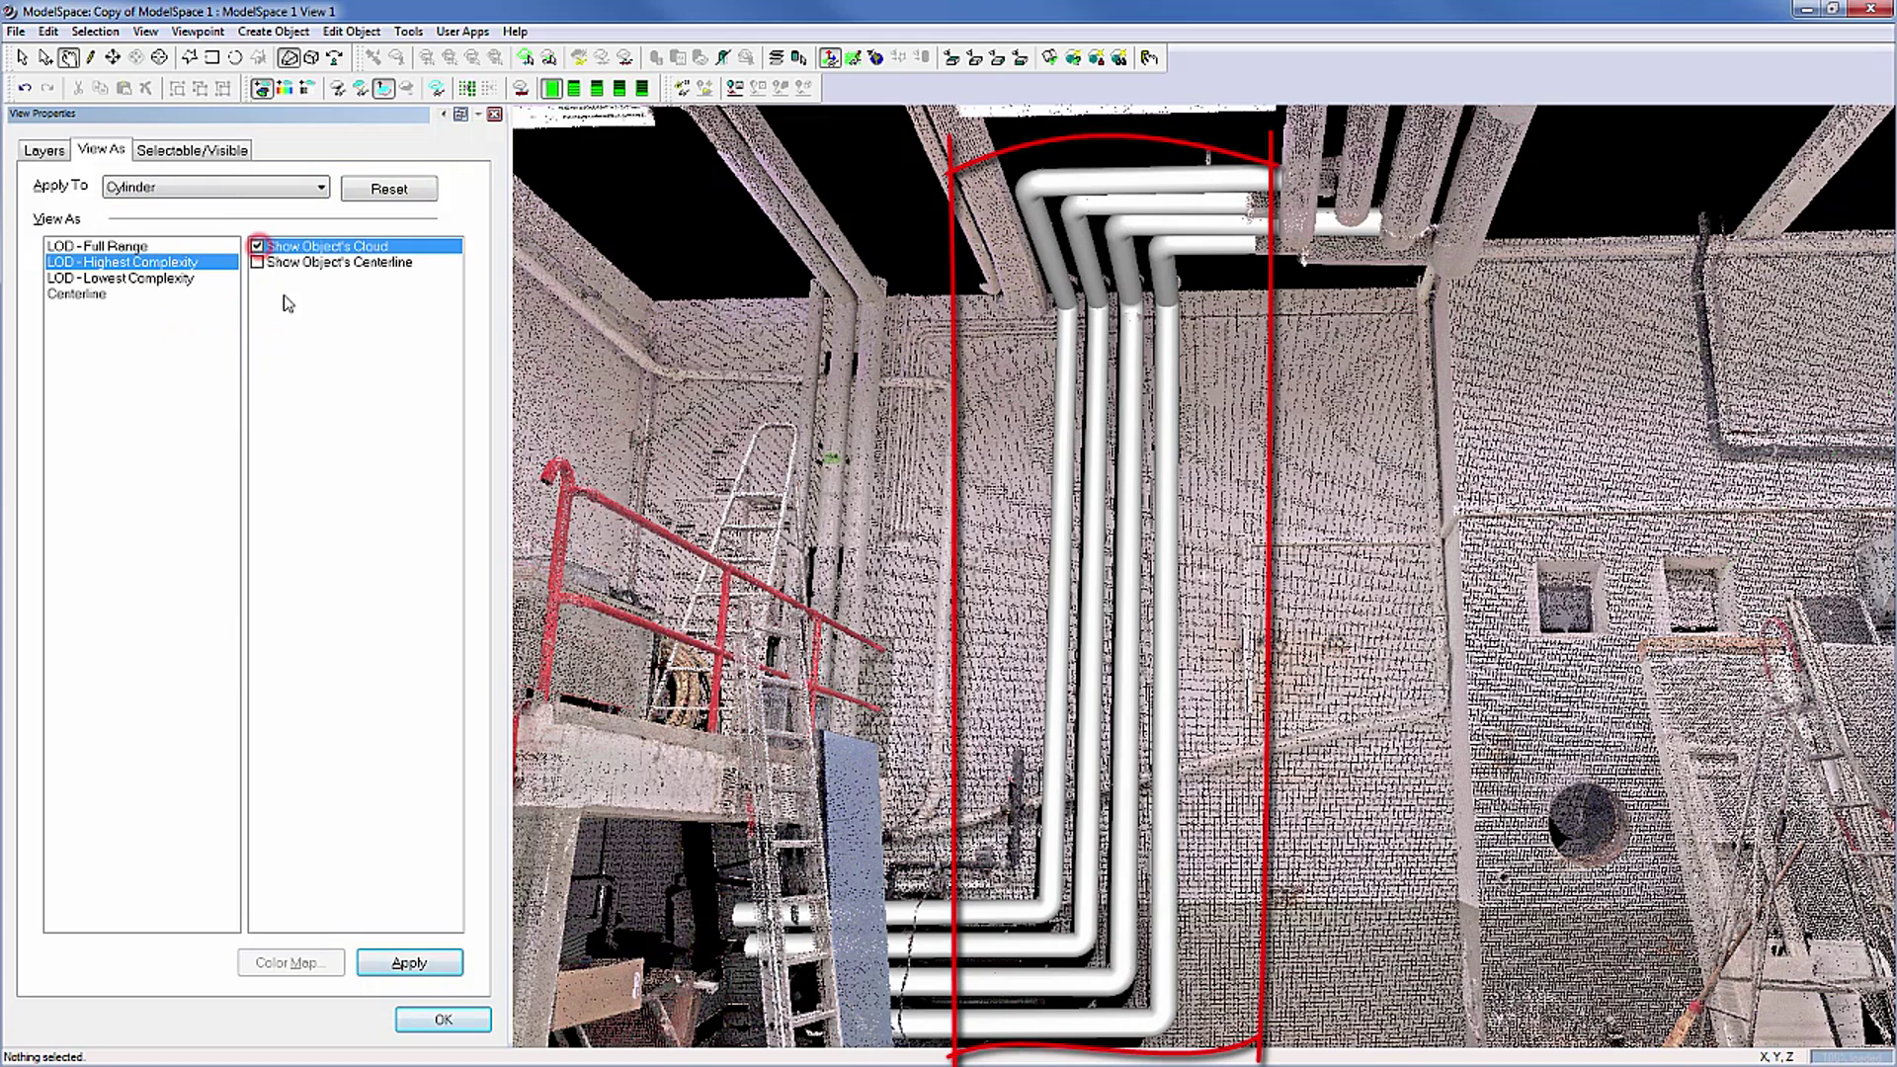
left_click(434, 964)
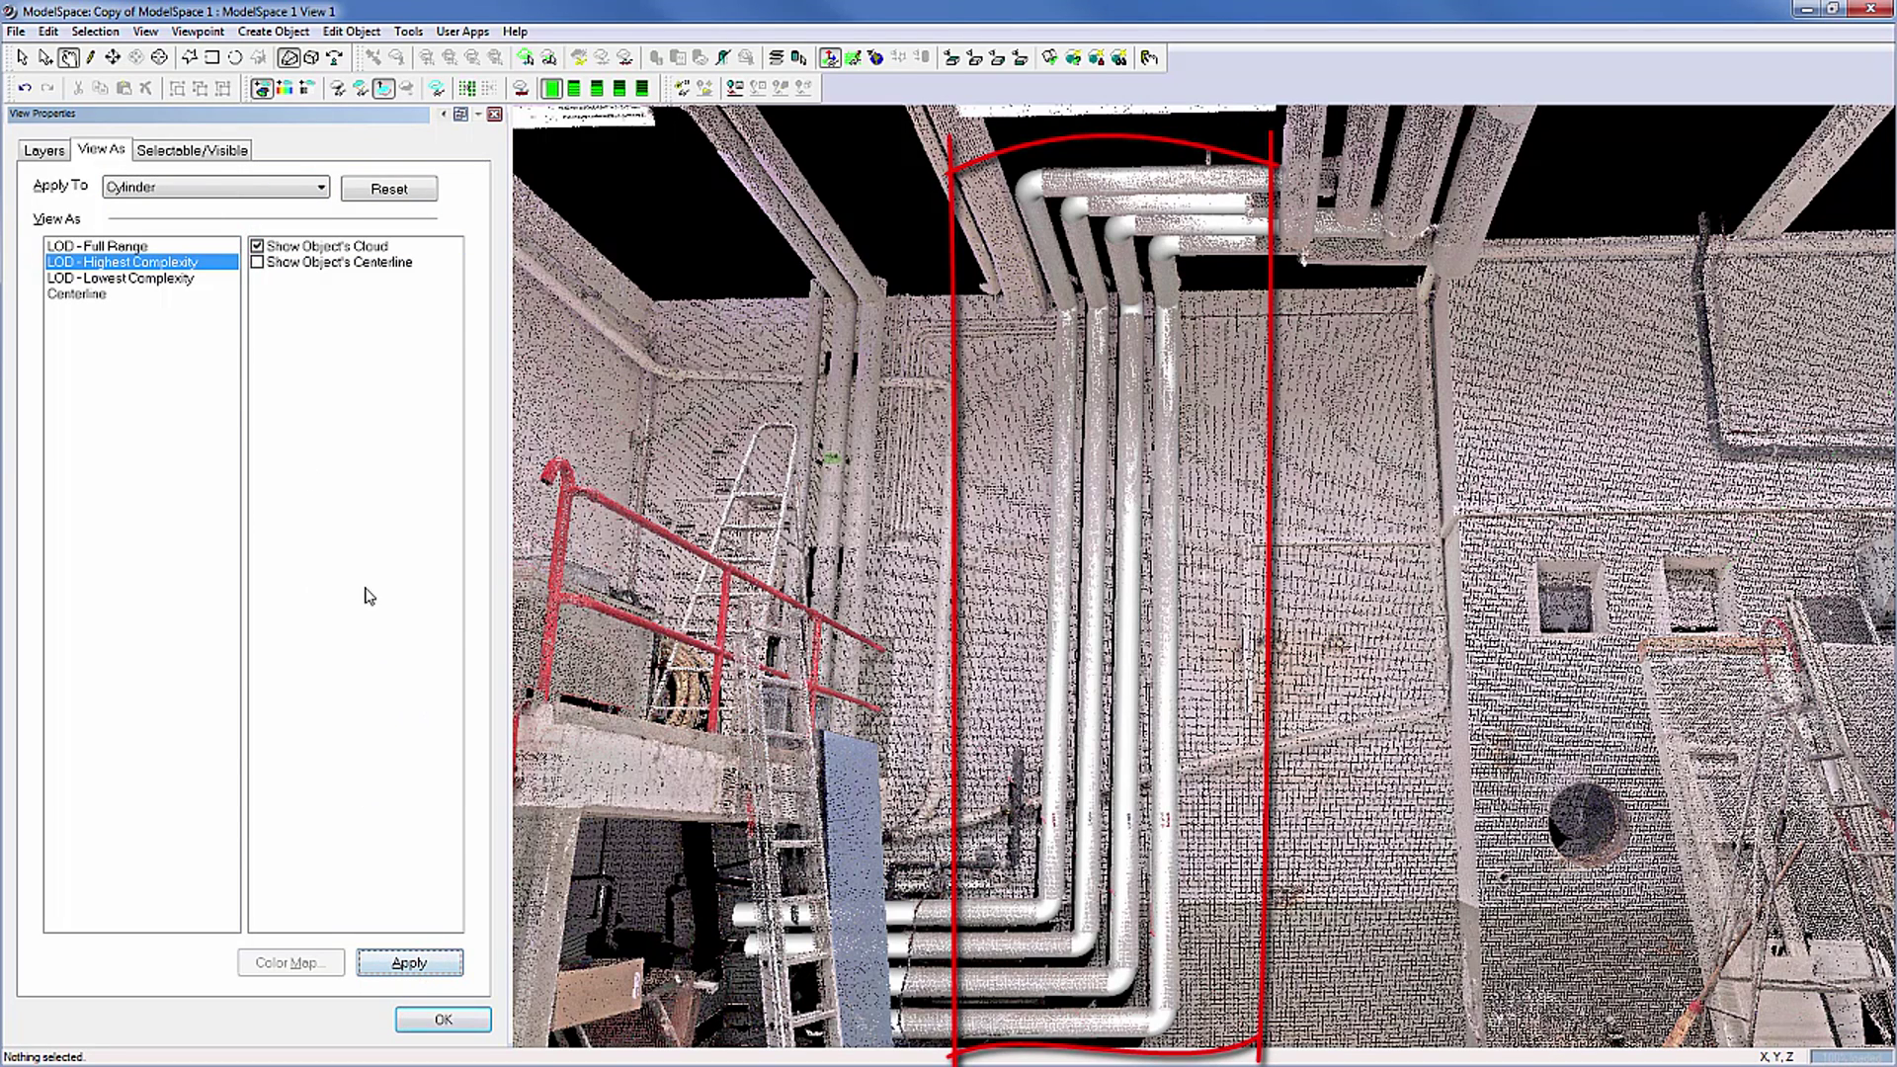
Step: Turn on Show Object's Cloud for Elbow objects, apply, and close View Properties
left_click(322, 188)
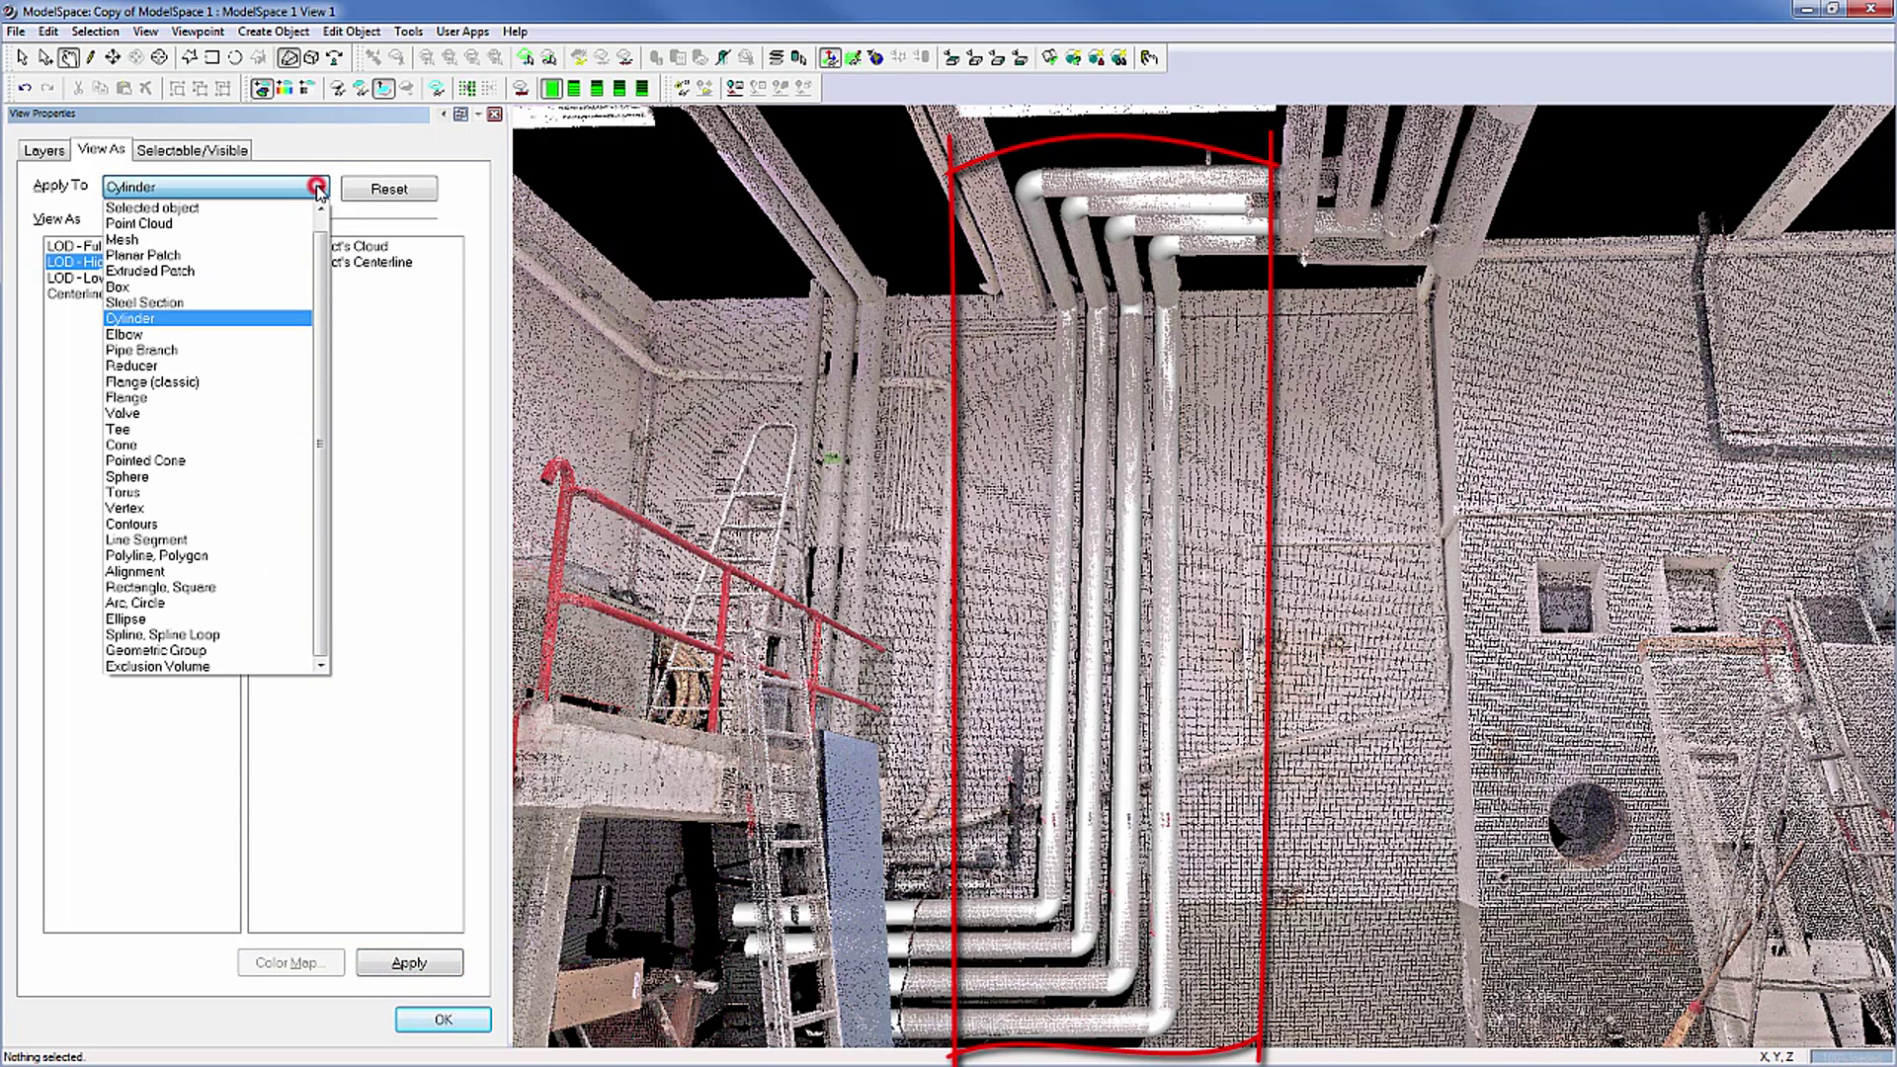
left_click(275, 336)
left_click(258, 247)
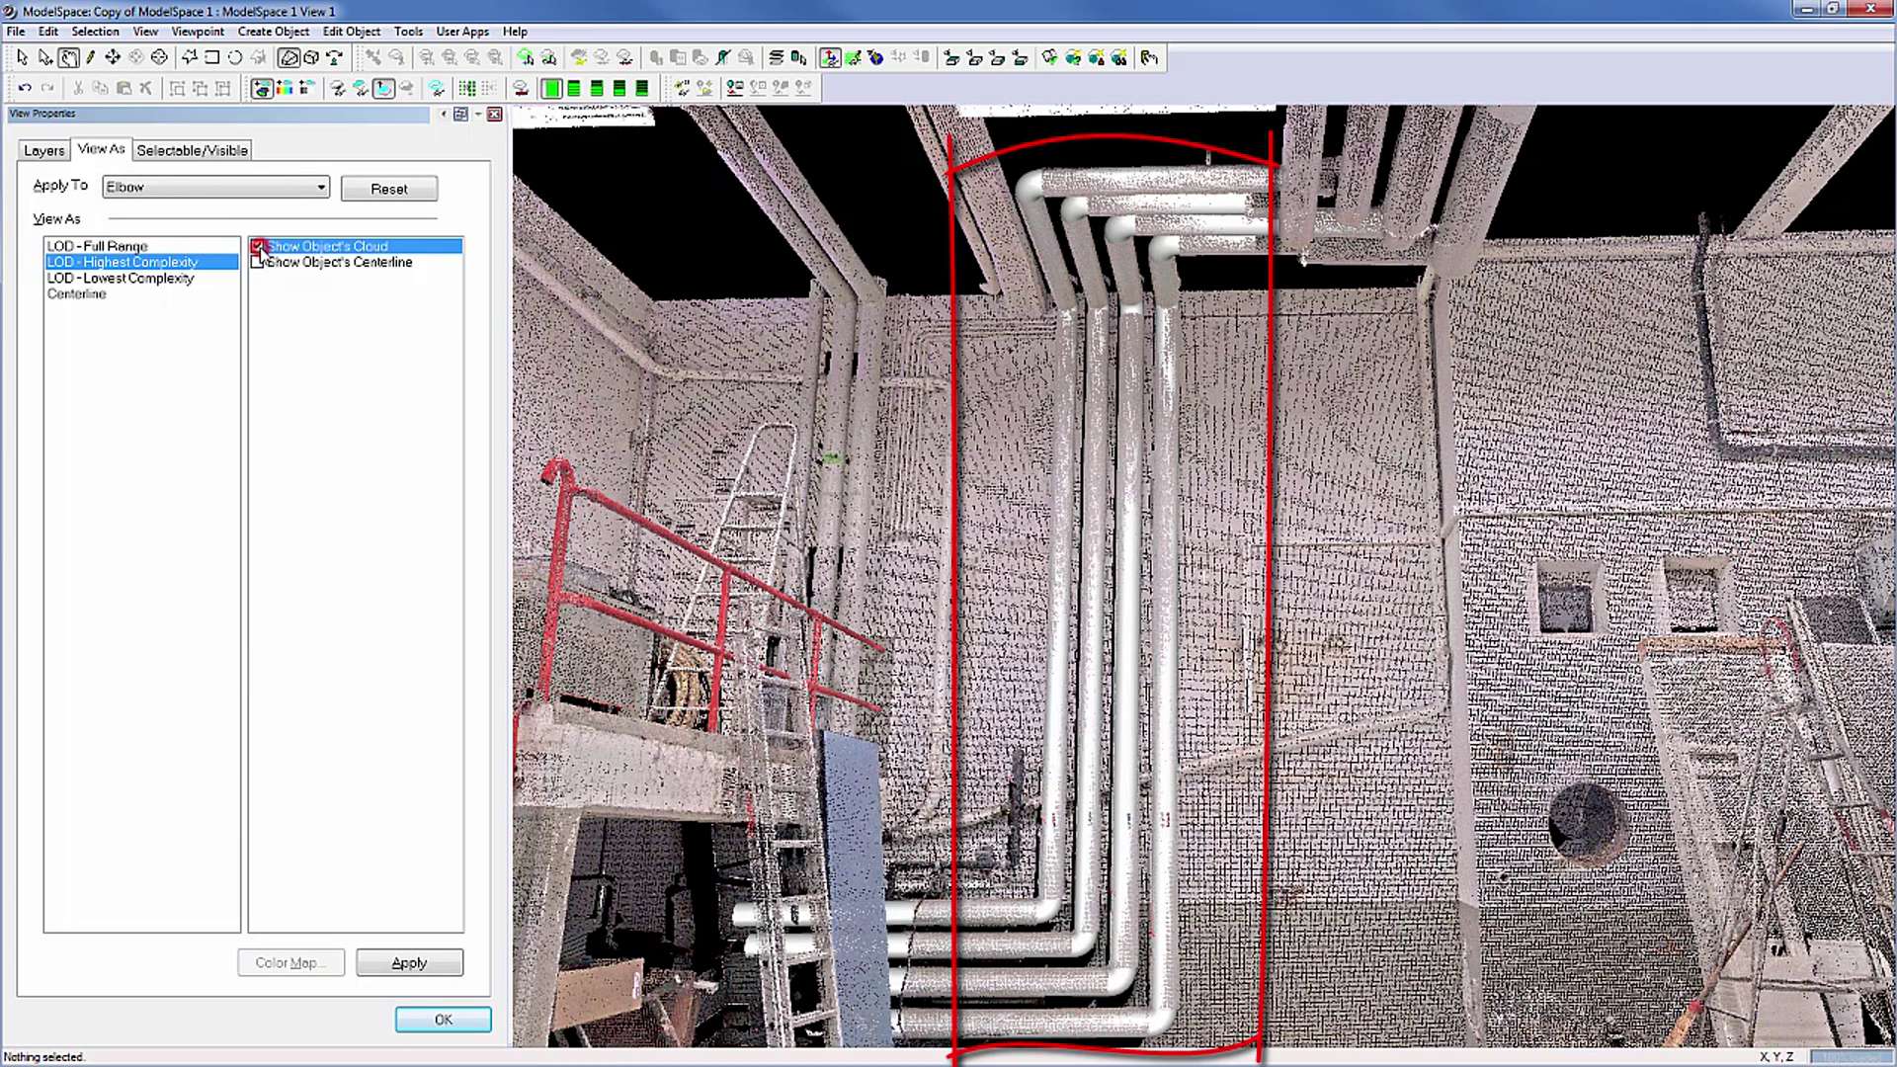
left_click(407, 966)
left_click(407, 966)
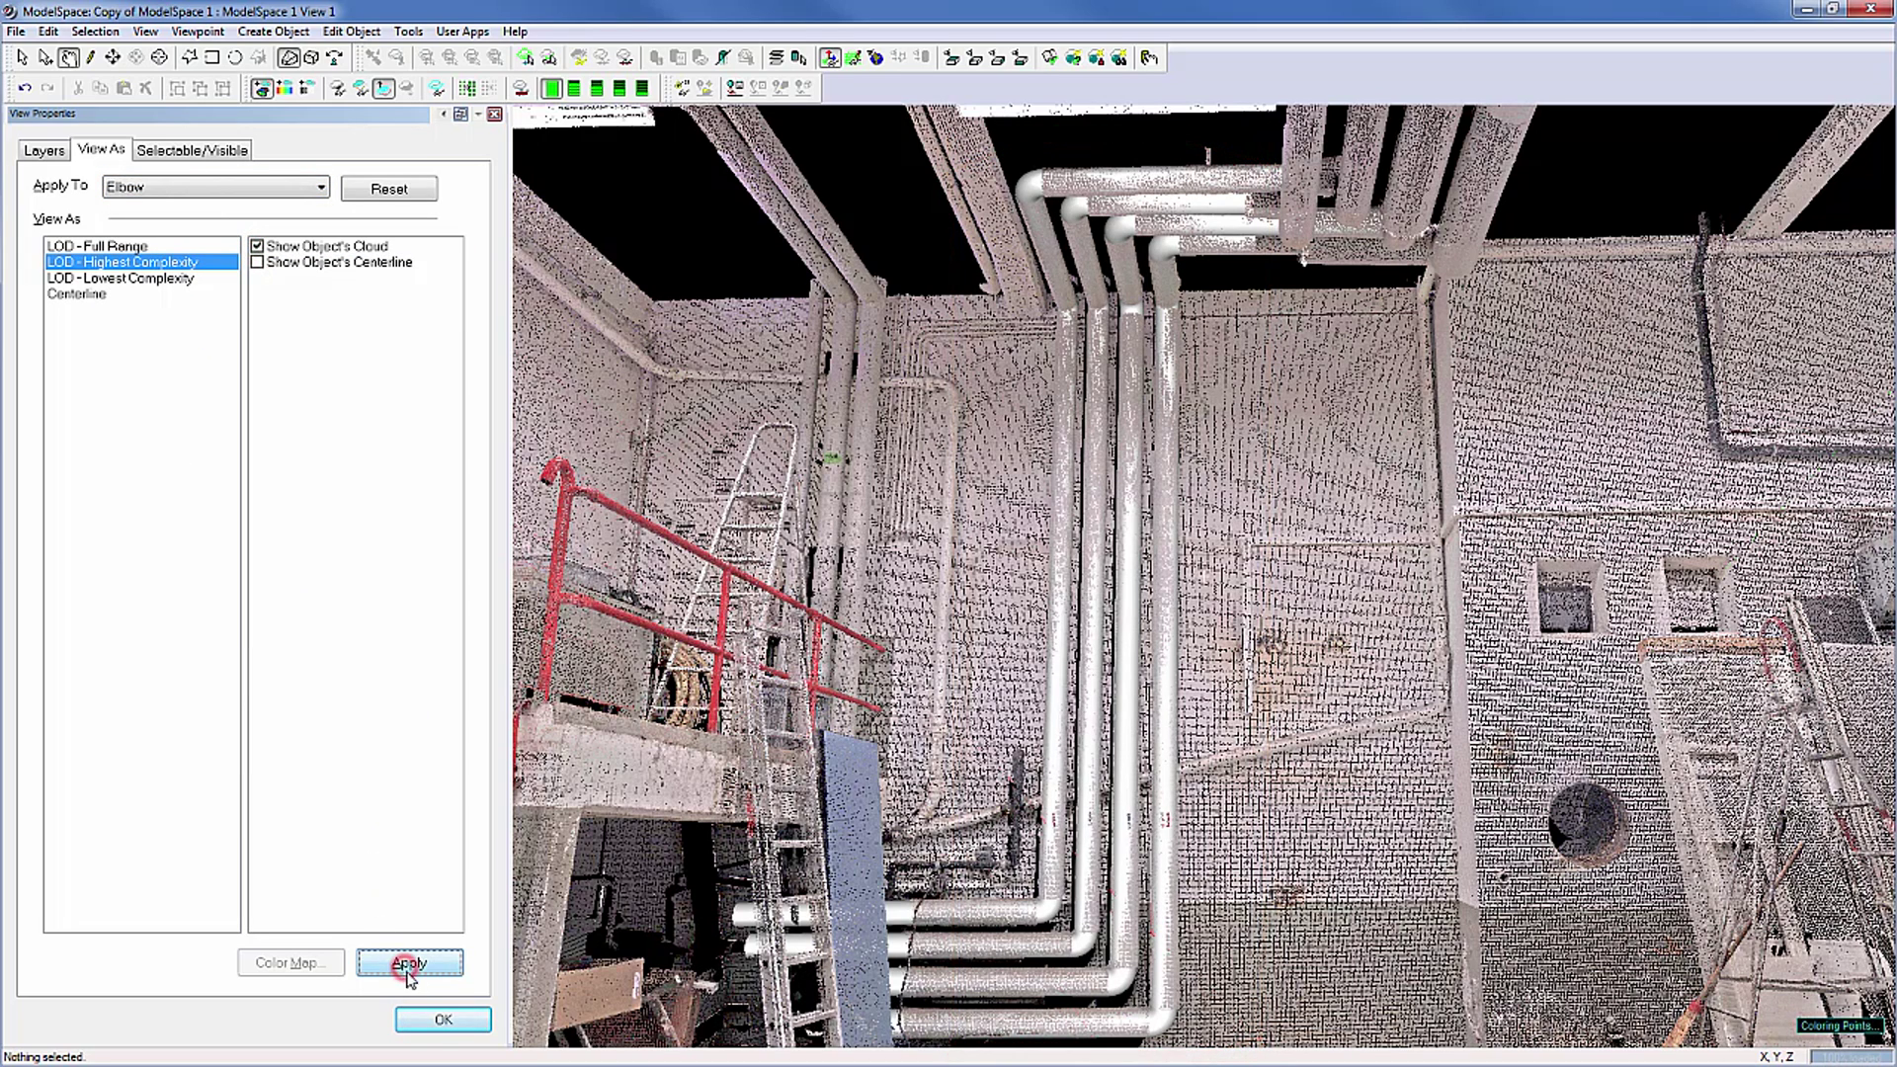
left_click(433, 1023)
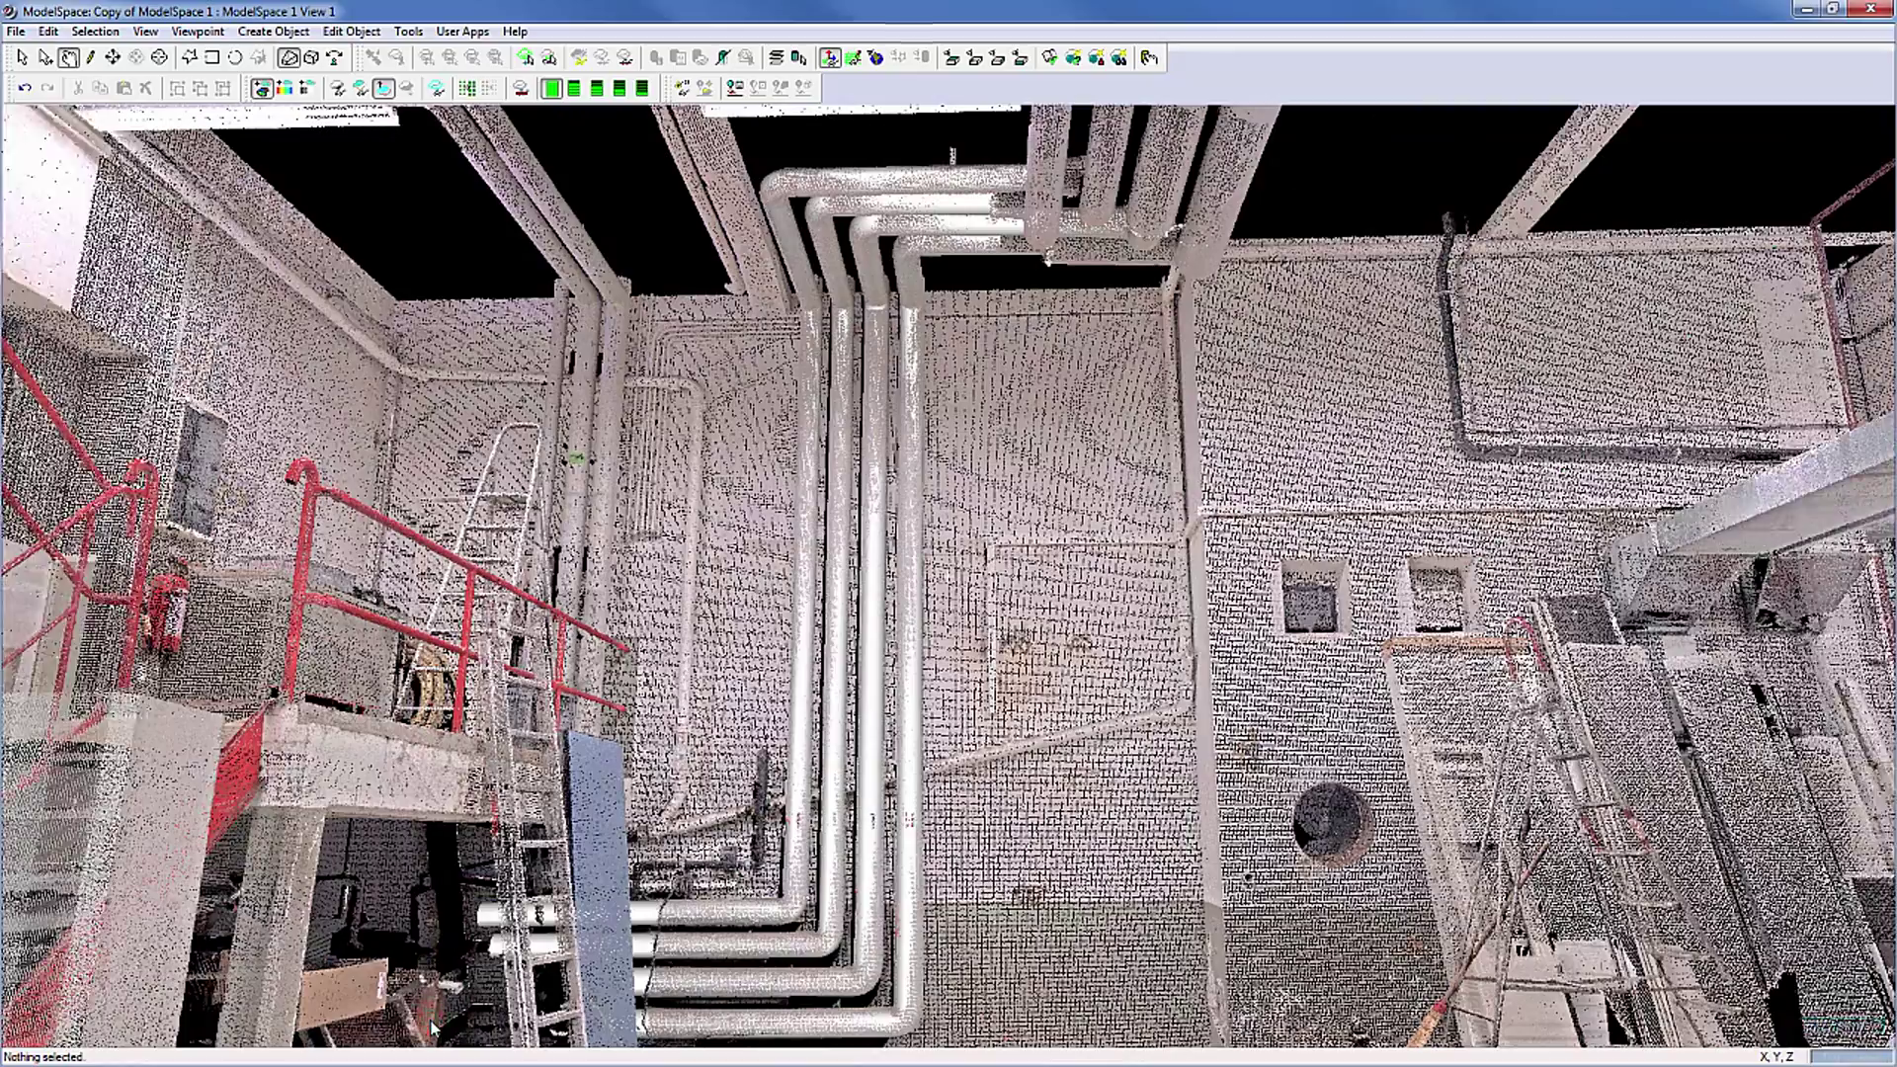
Step: Select the straight cylinder, the elbow and the vertical cylinder
left_click_drag(830, 924, 849, 632)
scroll(865, 491, "up", 5)
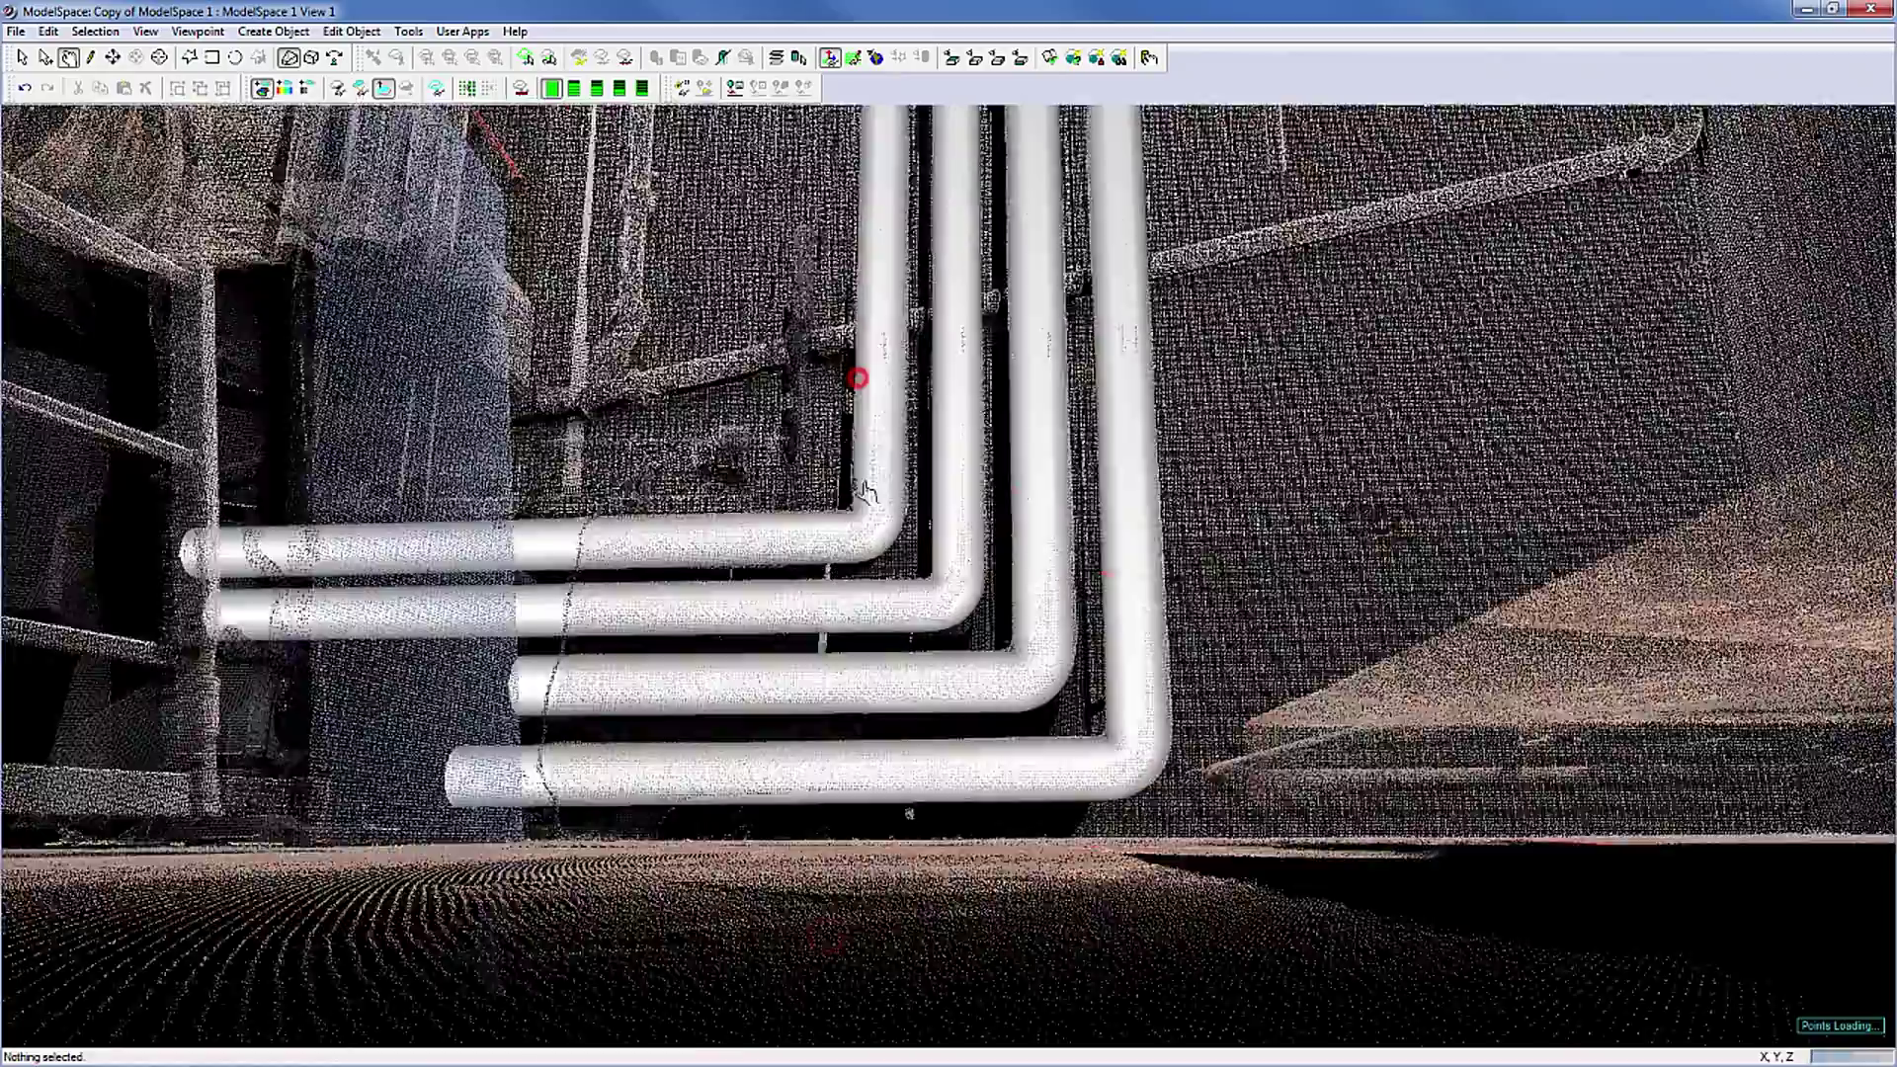
scroll(866, 491, "up", 6)
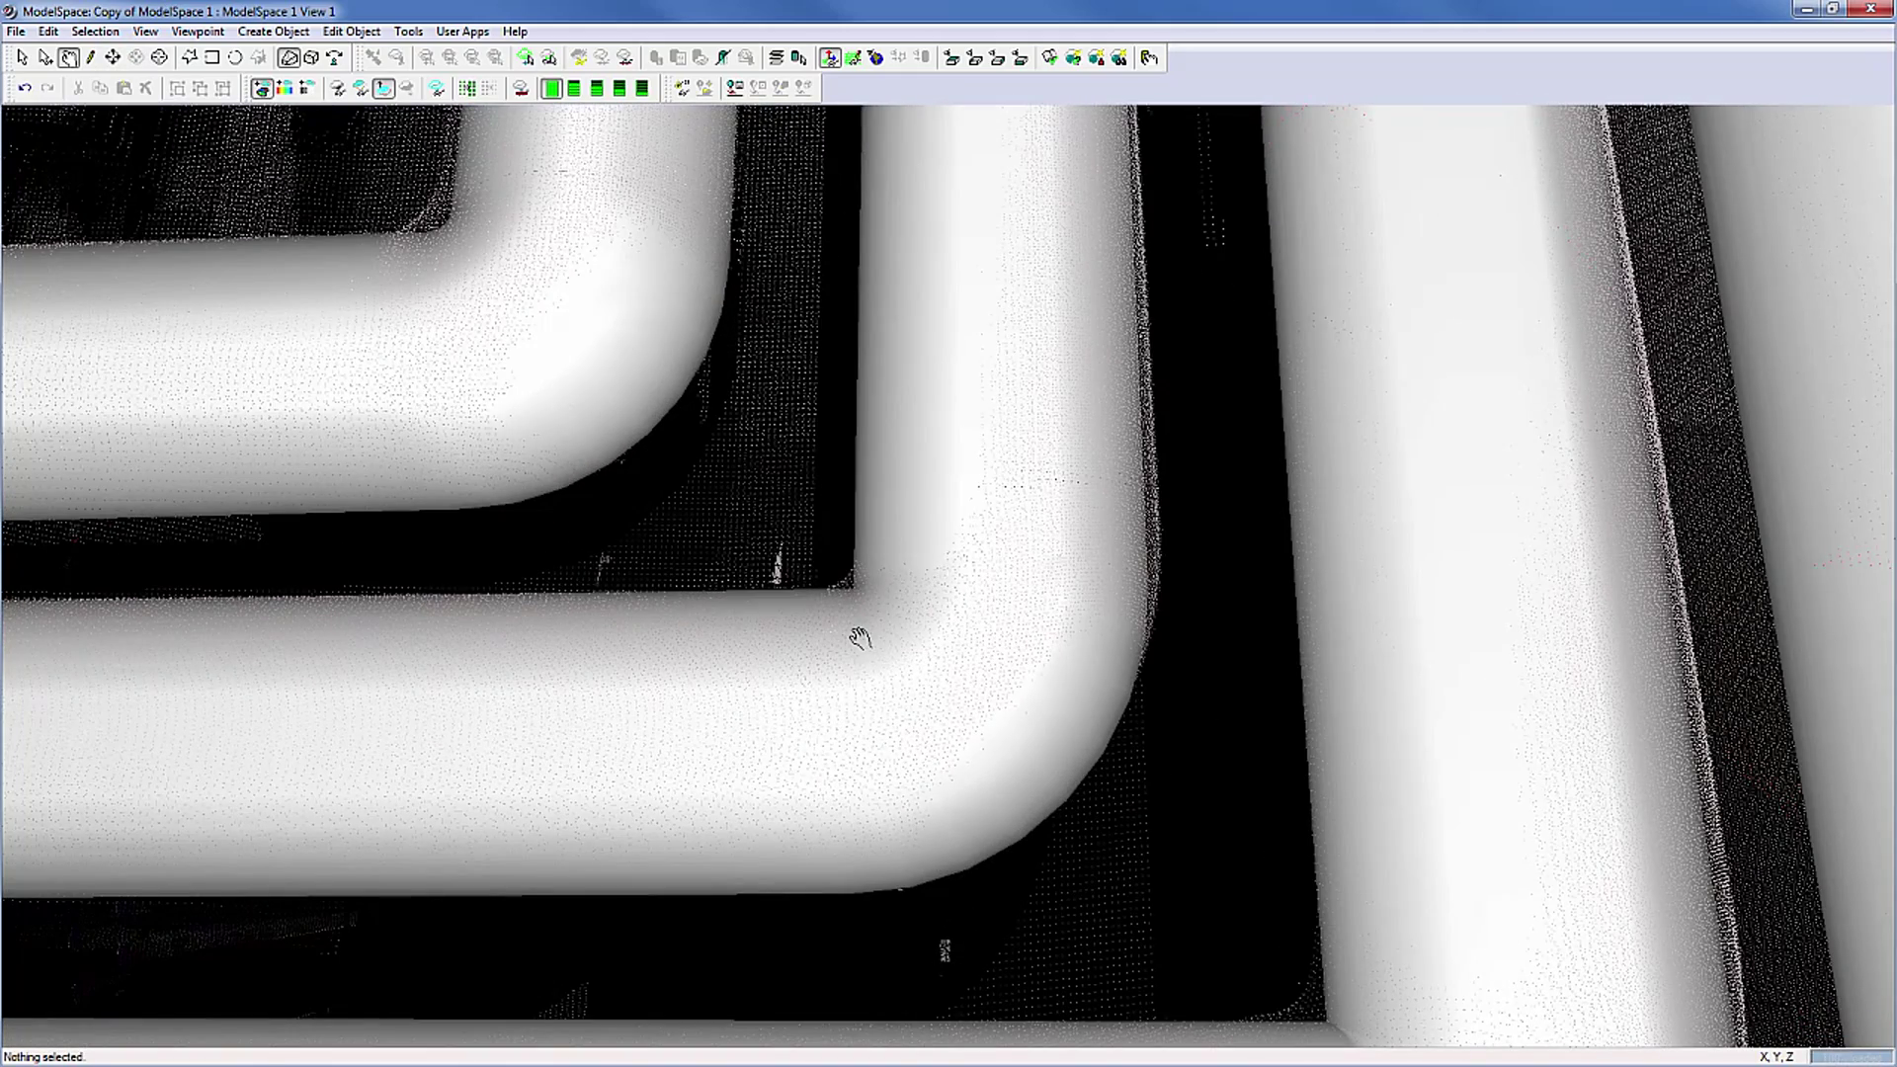
left_click(45, 58)
left_click(416, 710)
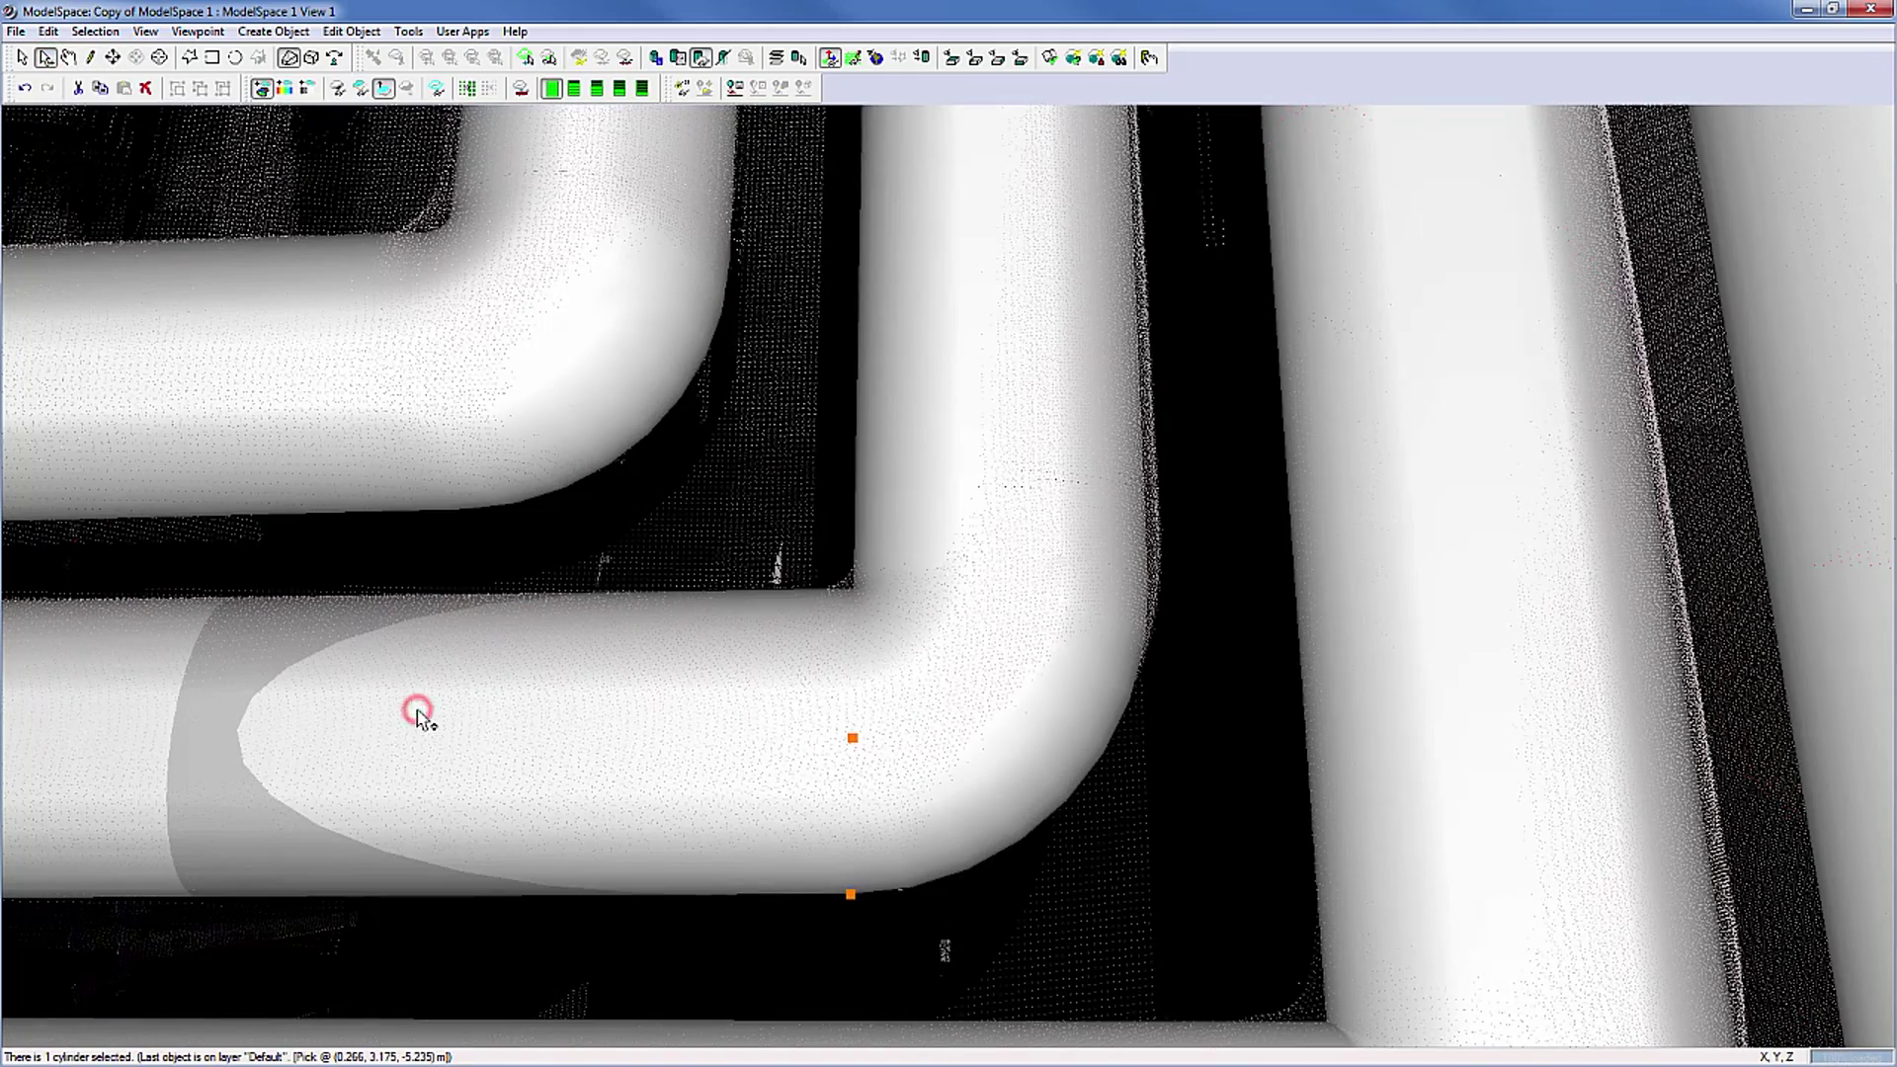
left_click(980, 717, "shift")
left_click(991, 376, "shift")
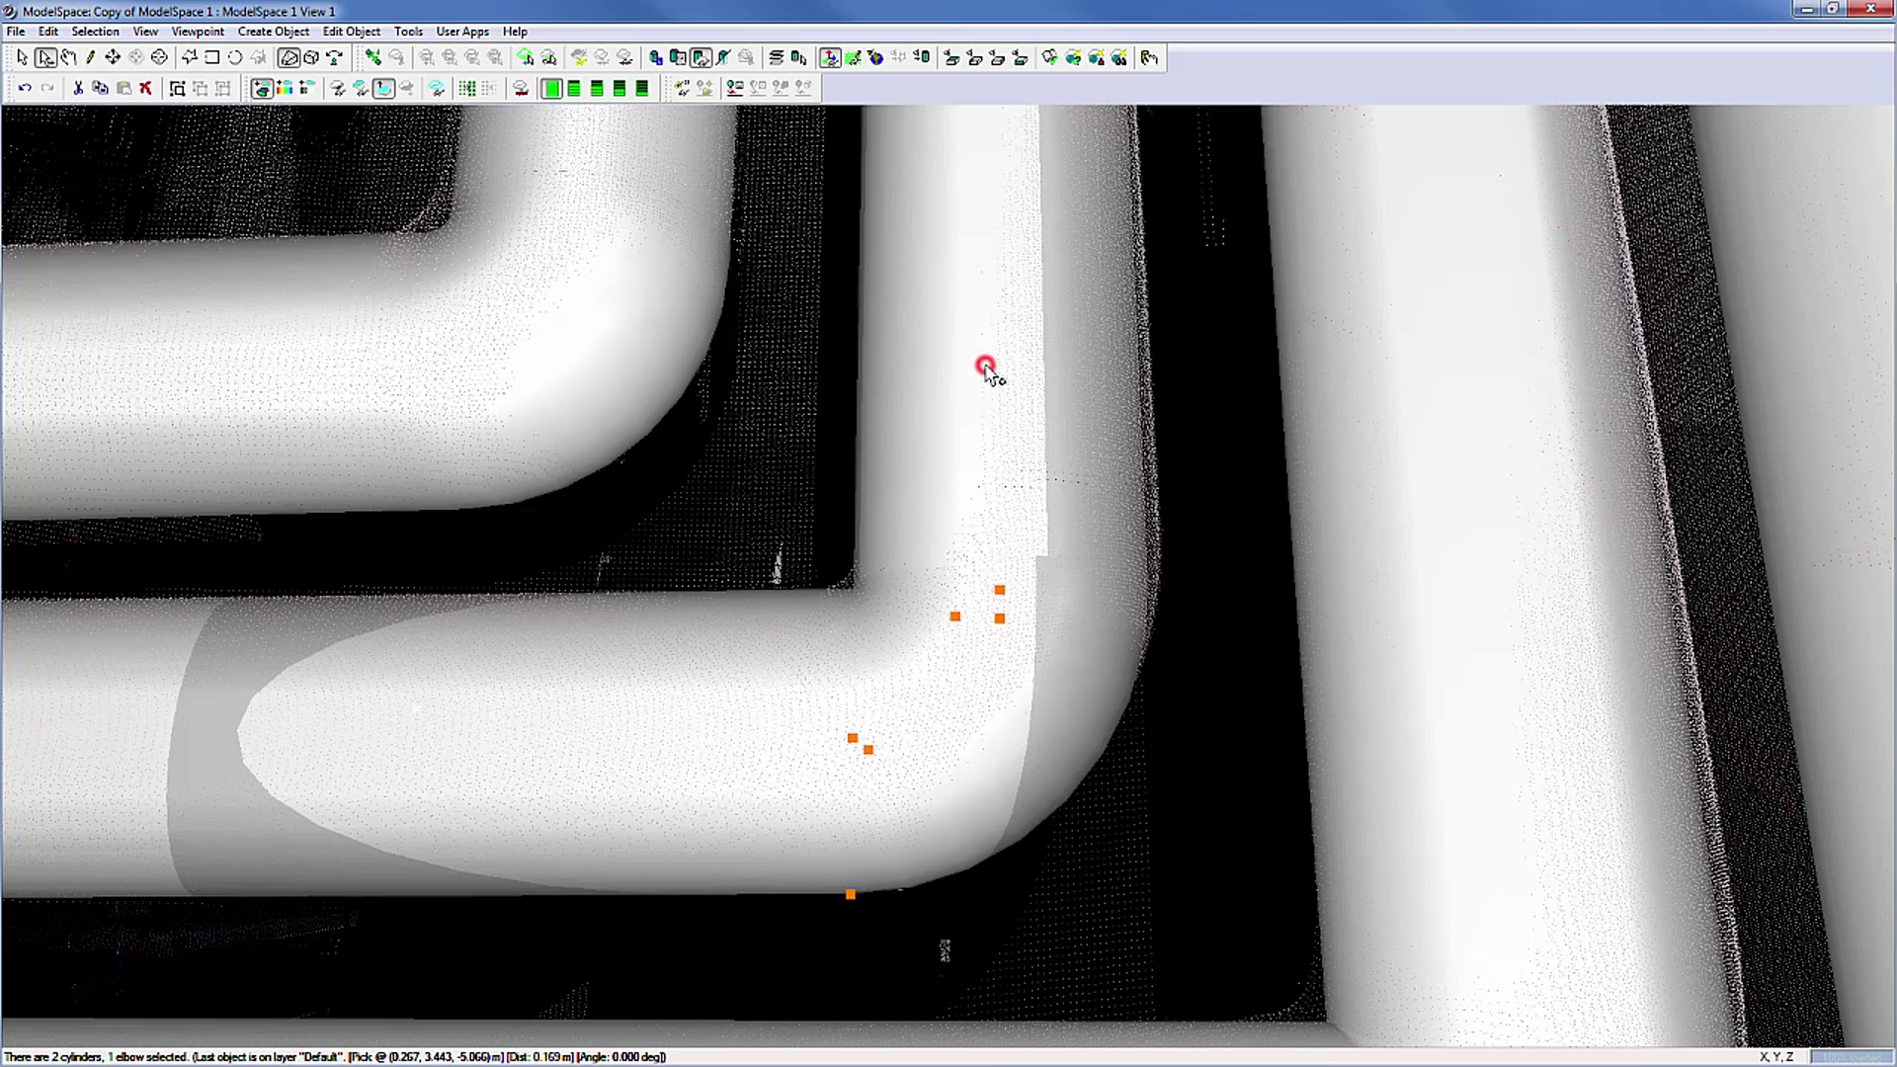
Step: Change the elbow bend ratio from 0.5000 to 0.6000 via Edit Elbow Bend Ratio
left_click(408, 31)
mouse_move(465, 141)
left_click(689, 215)
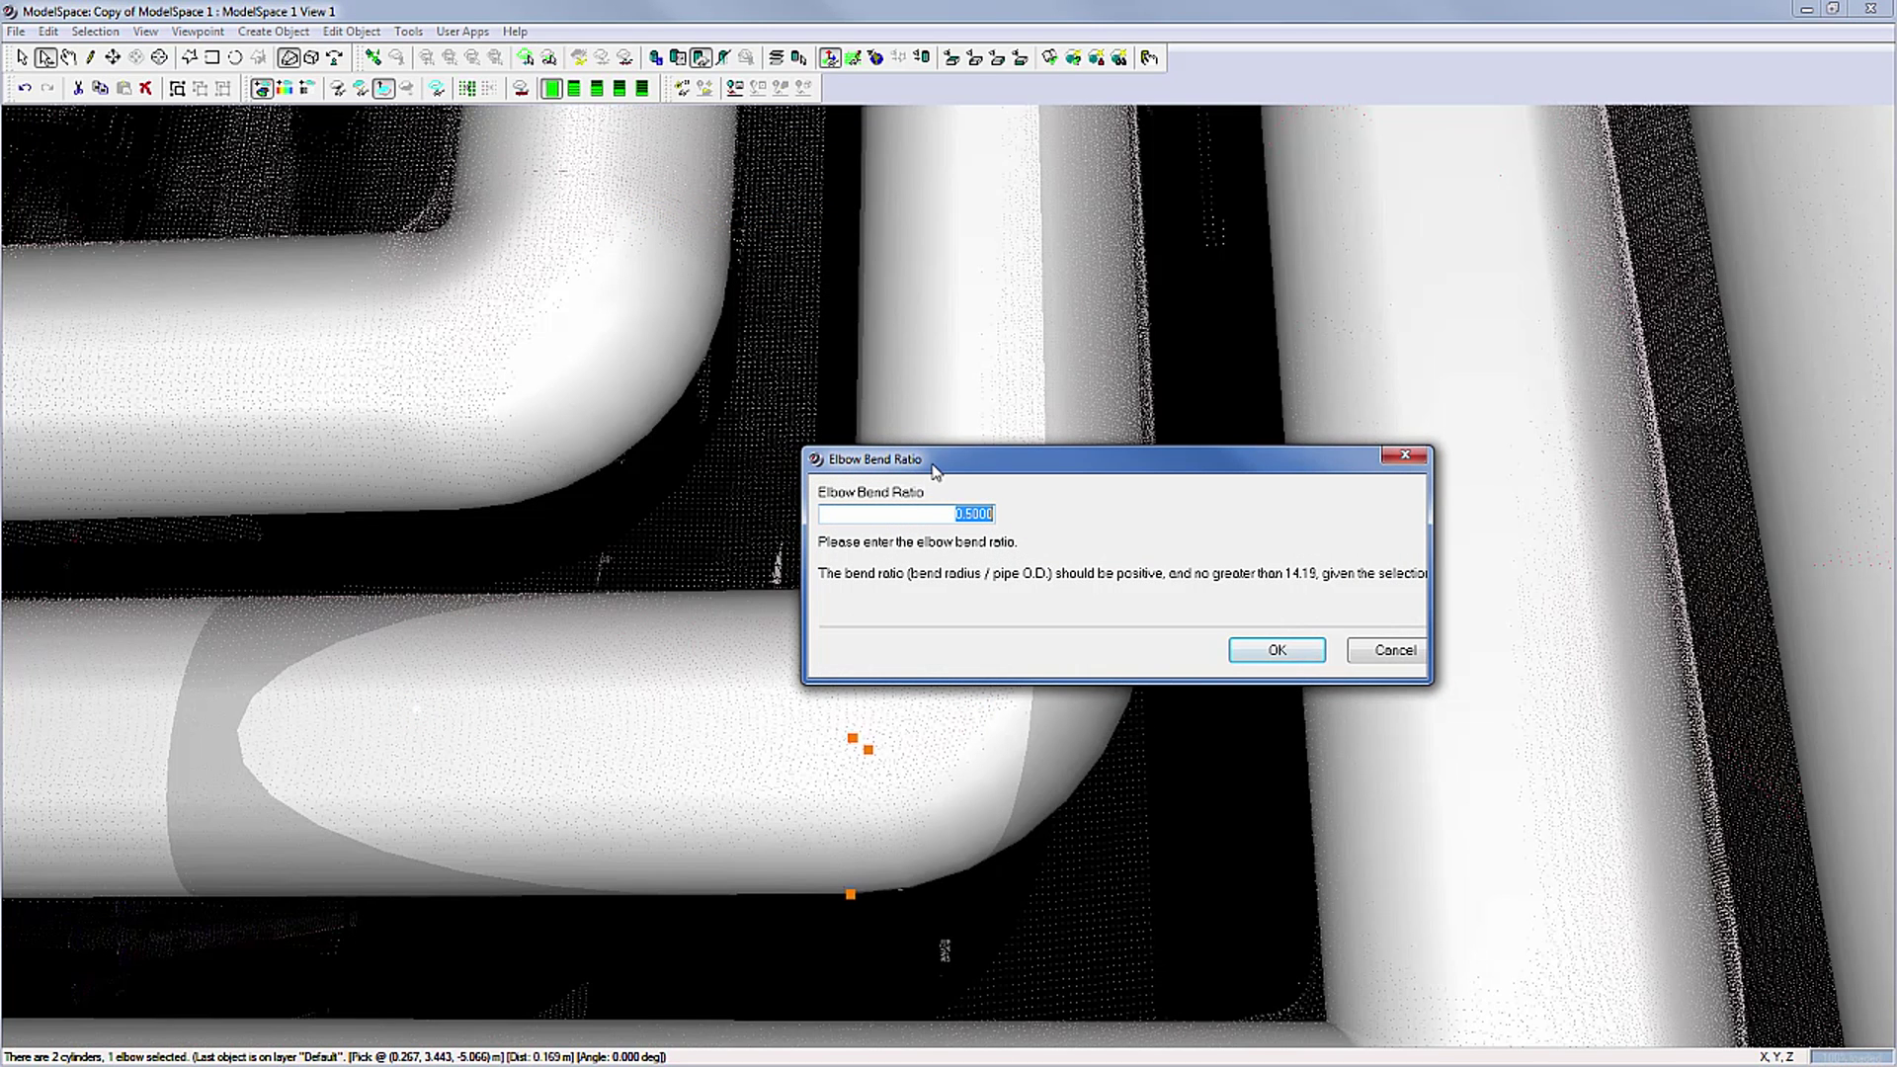
left_click_drag(933, 465, 448, 223)
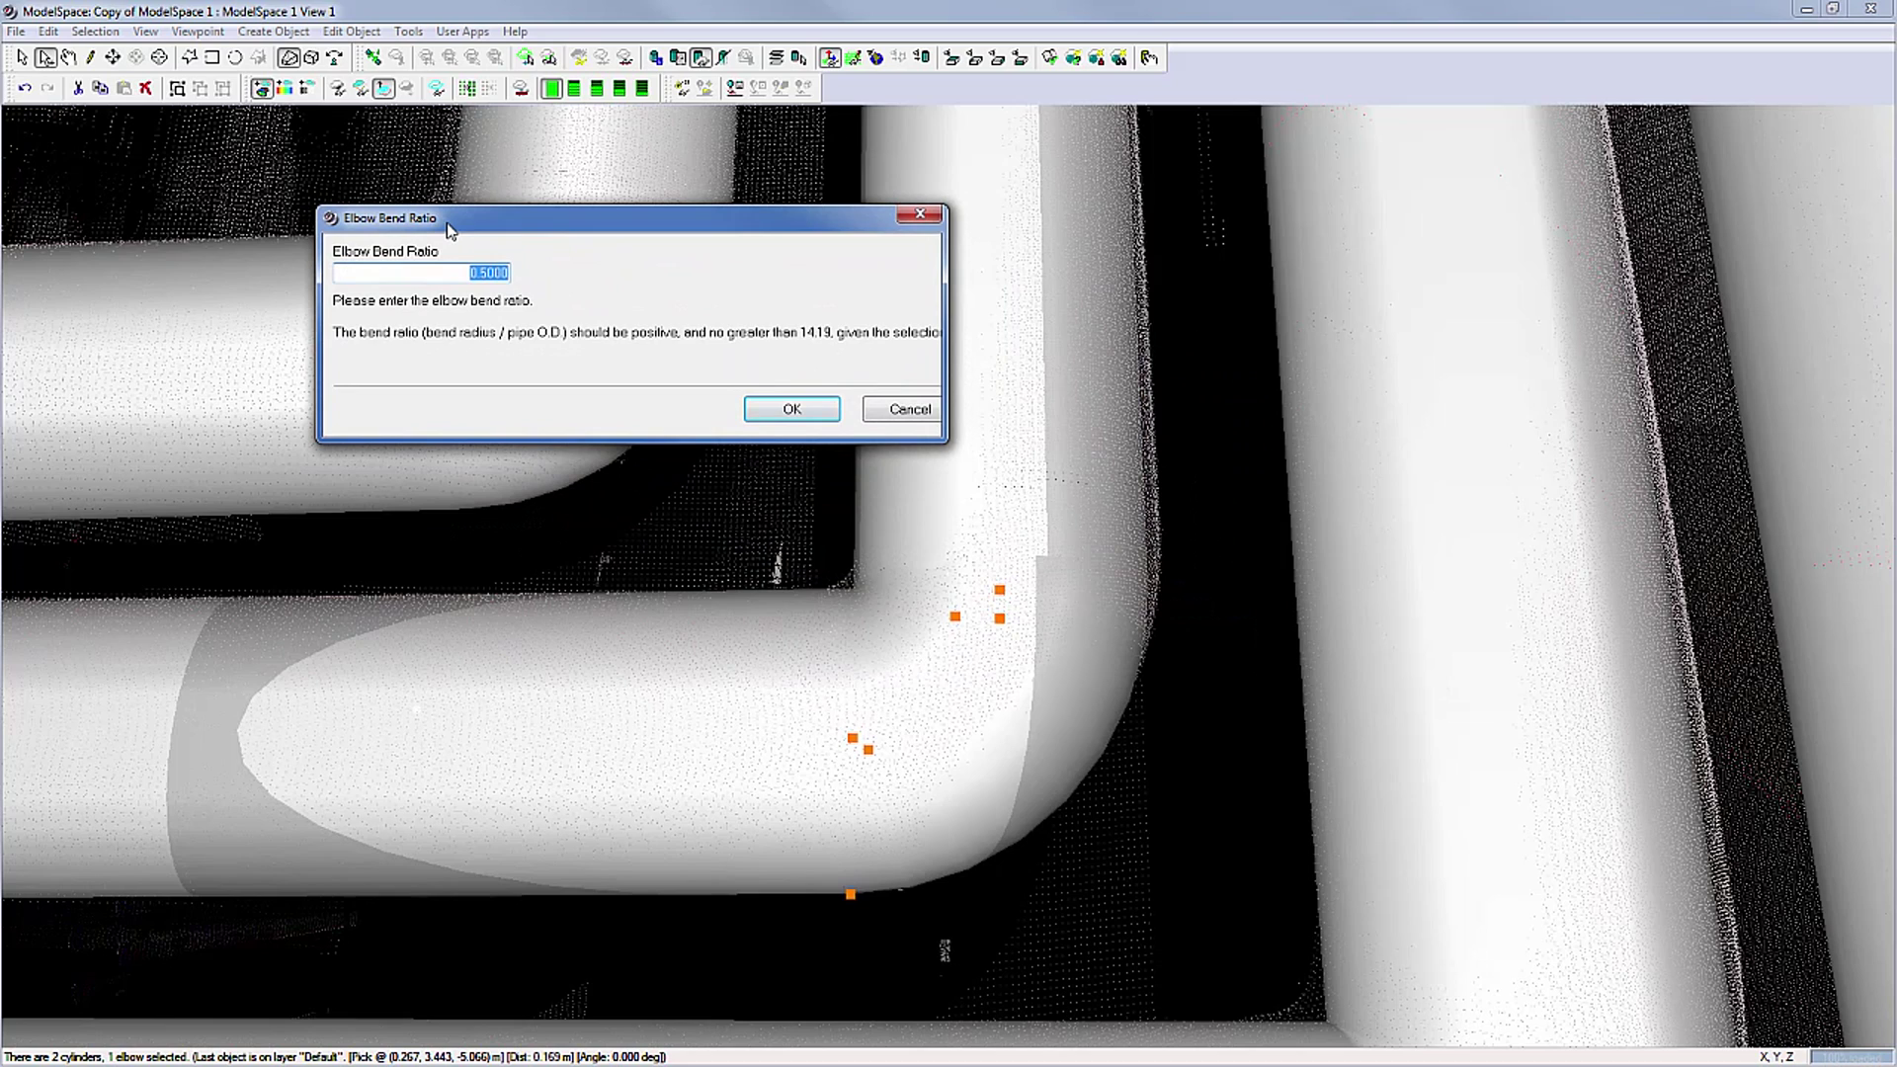
left_click(479, 272)
left_click_drag(479, 271, 485, 270)
type("6")
left_click(792, 409)
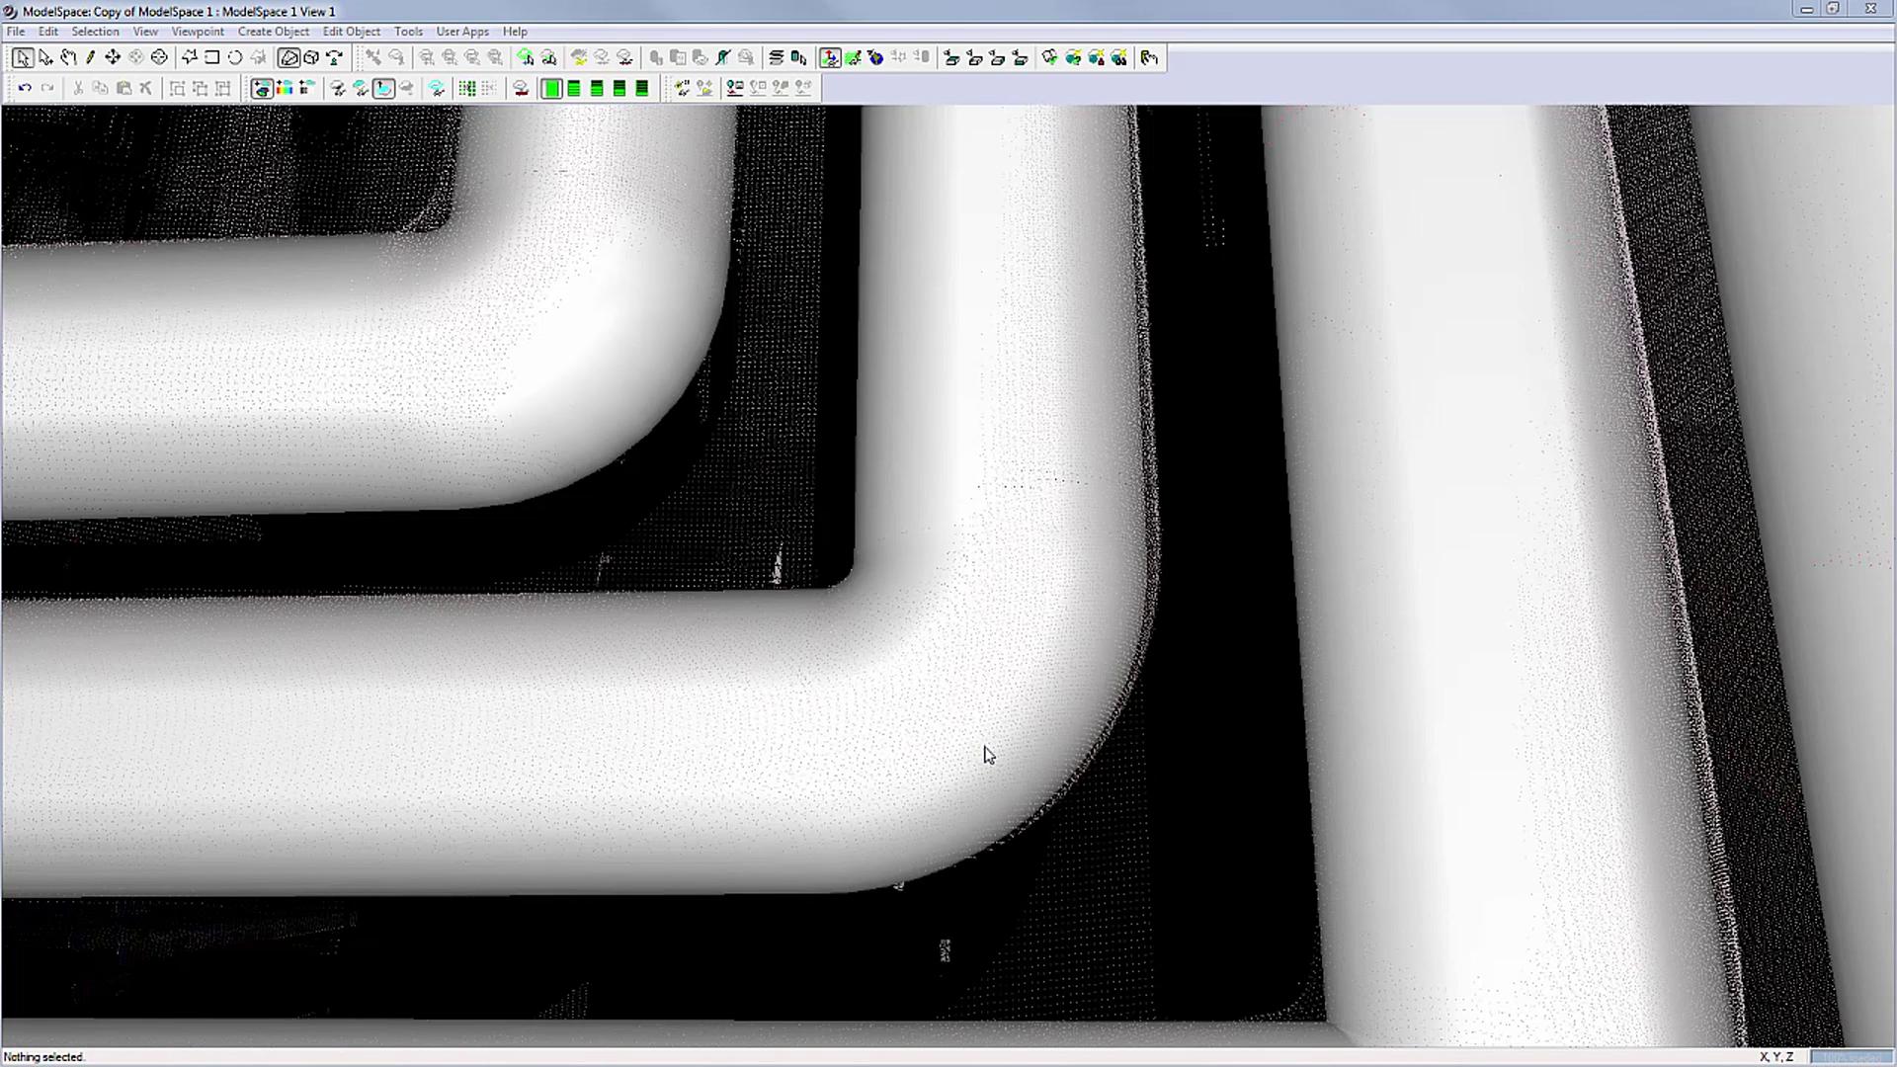
Step: Convert the selected elbow to a mitered elbow, accepting the default segment count
left_click(988, 755)
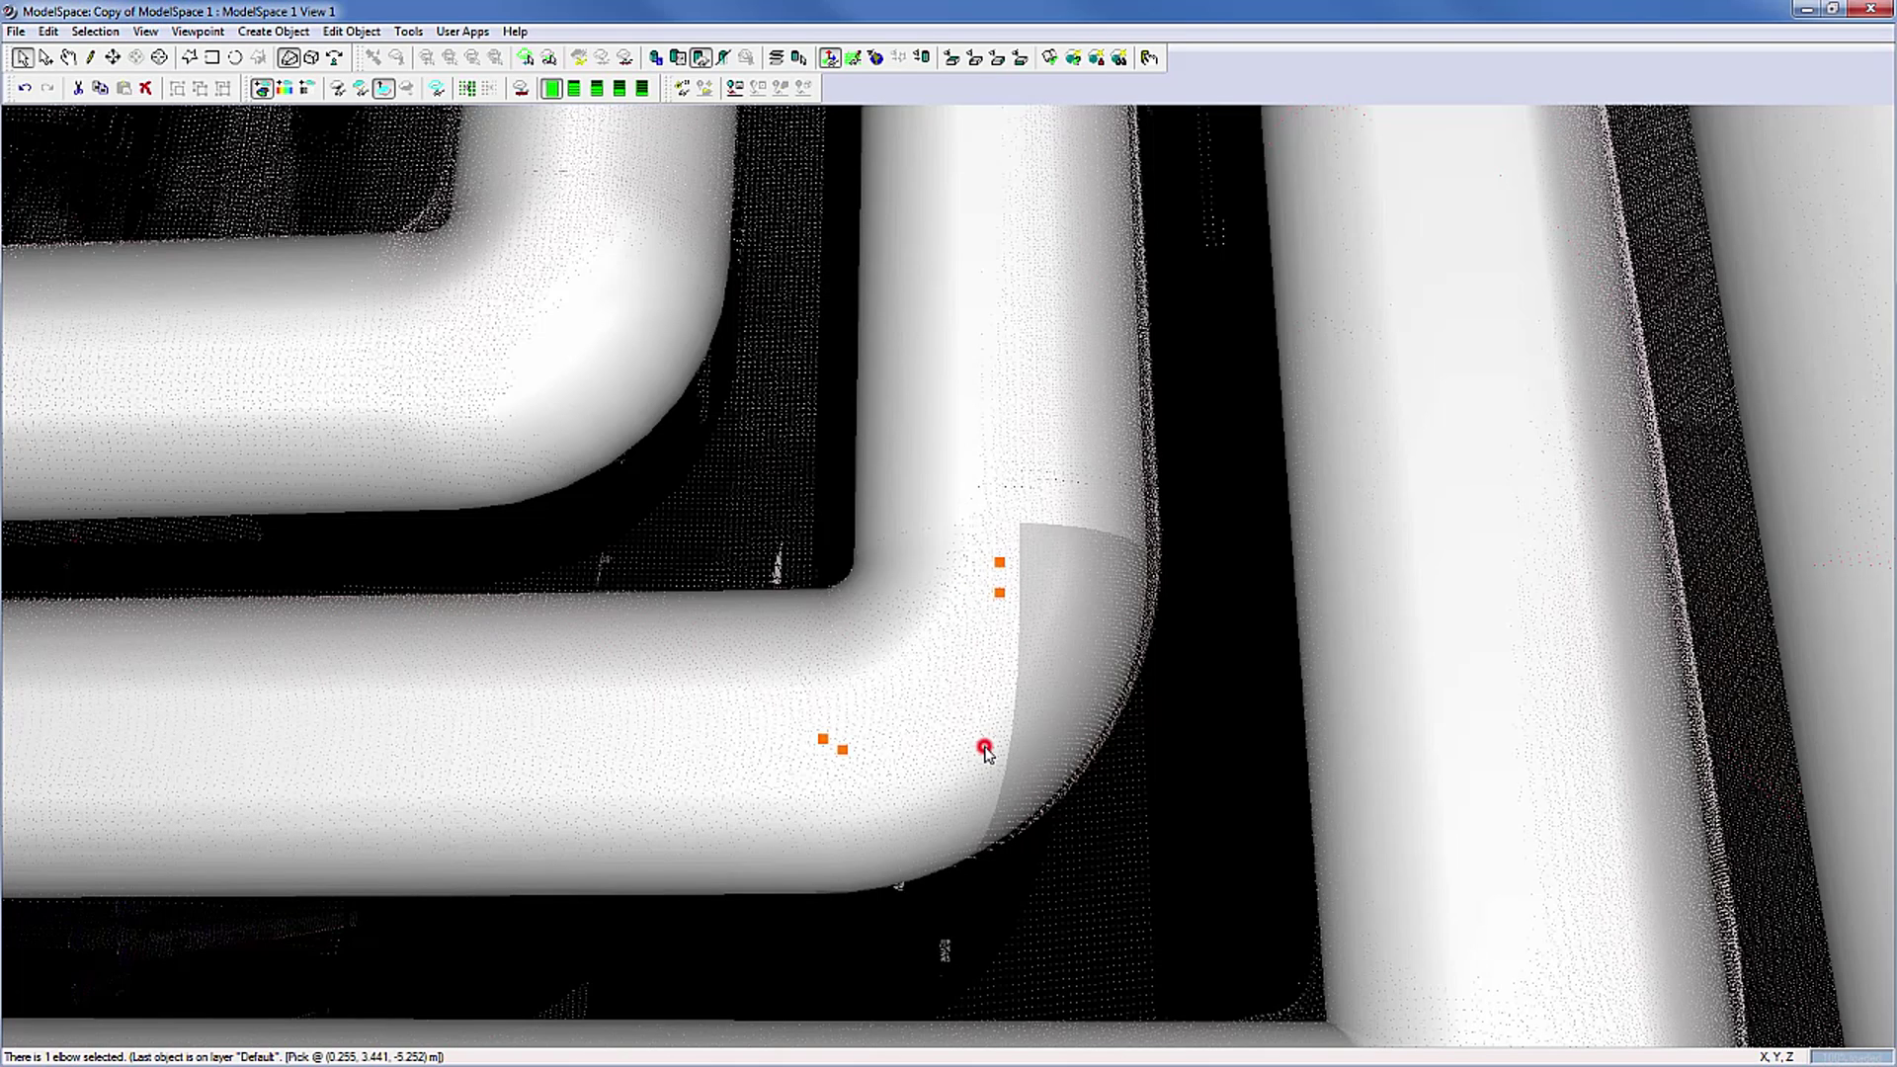
left_click(414, 34)
mouse_move(436, 144)
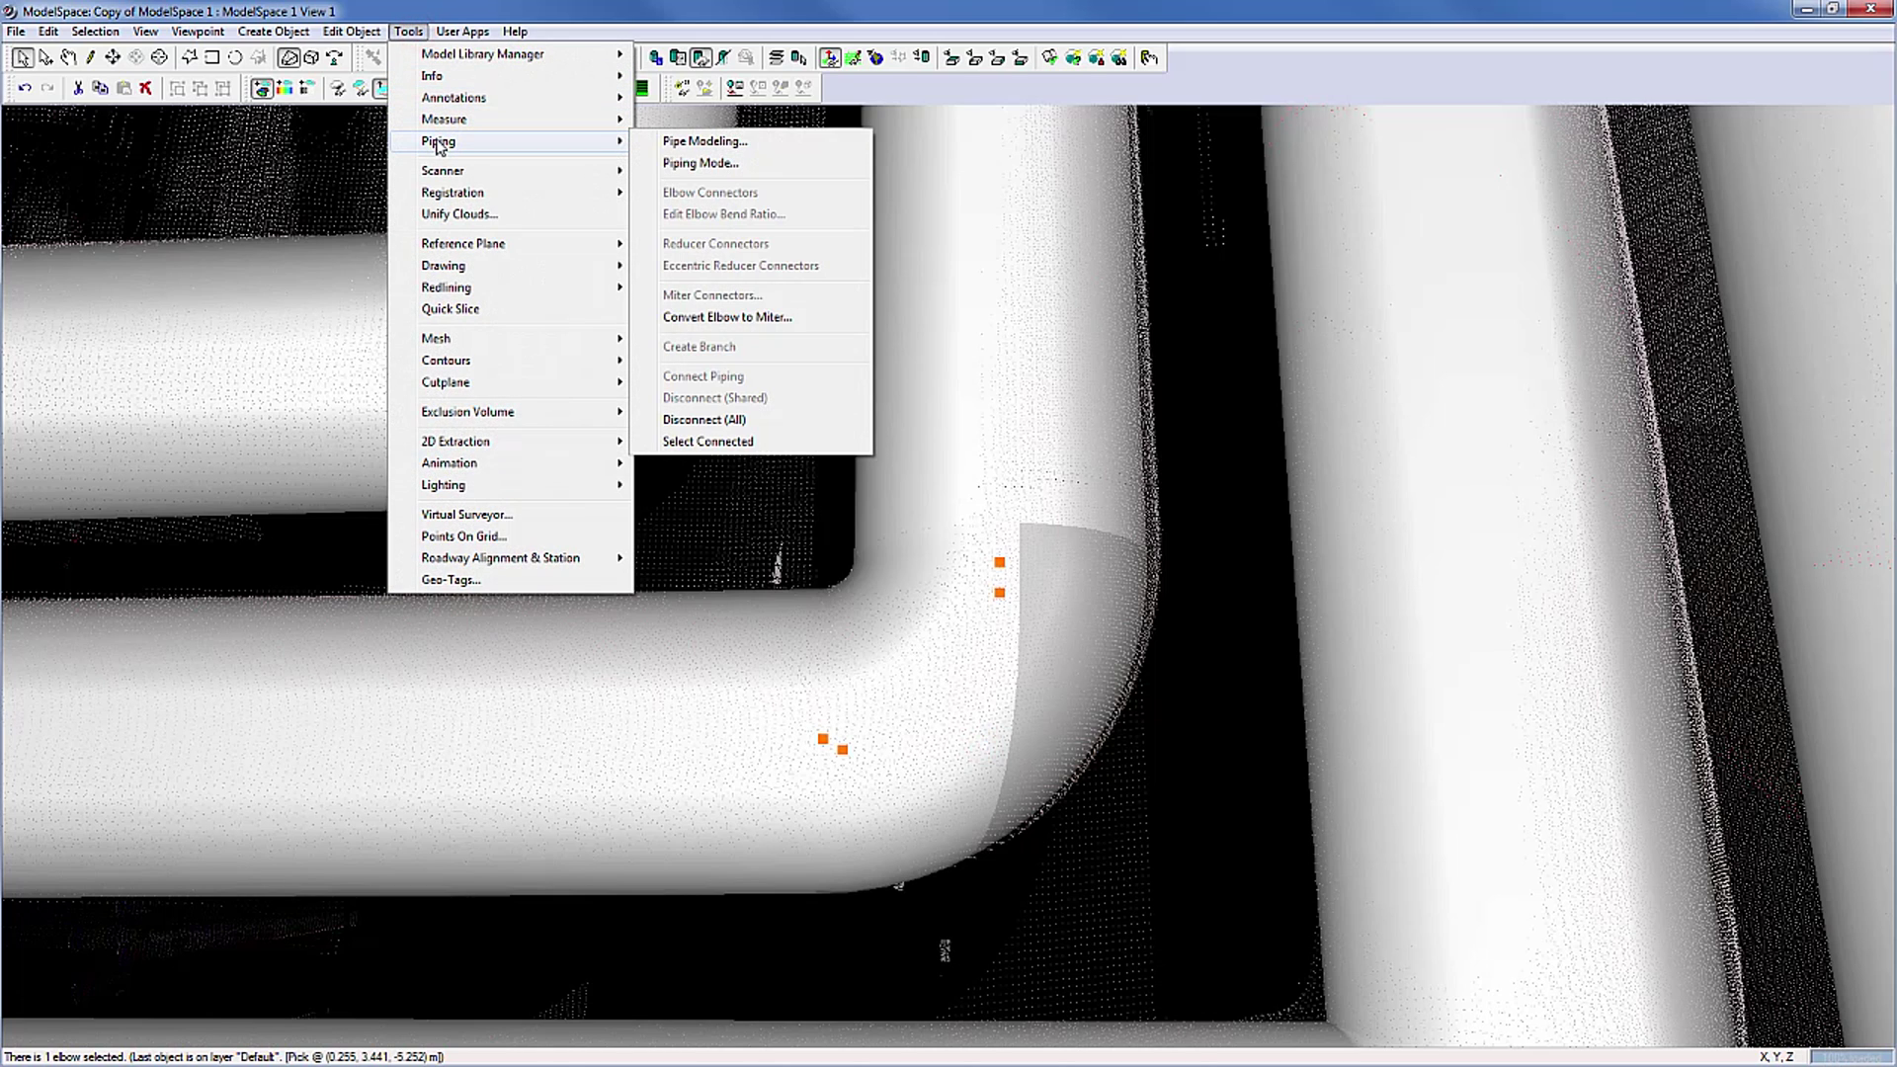
left_click(724, 317)
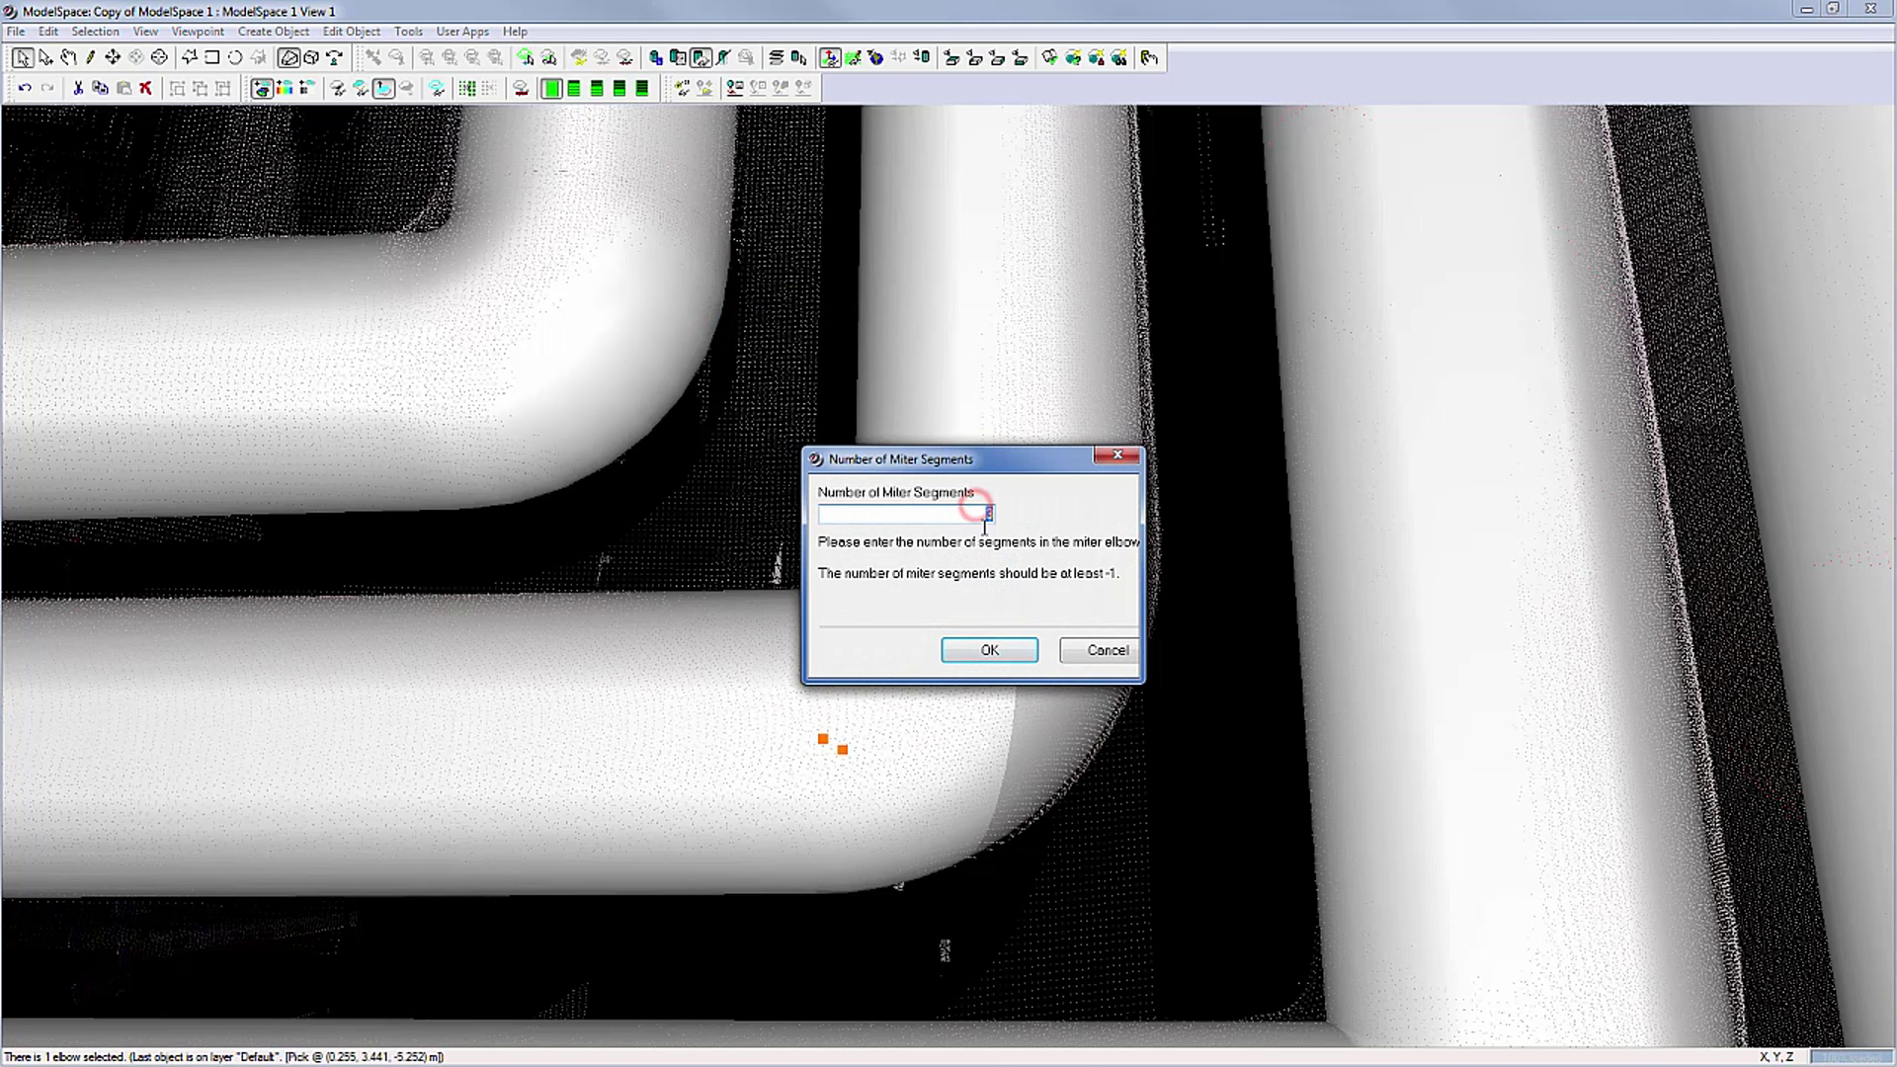
left_click(989, 650)
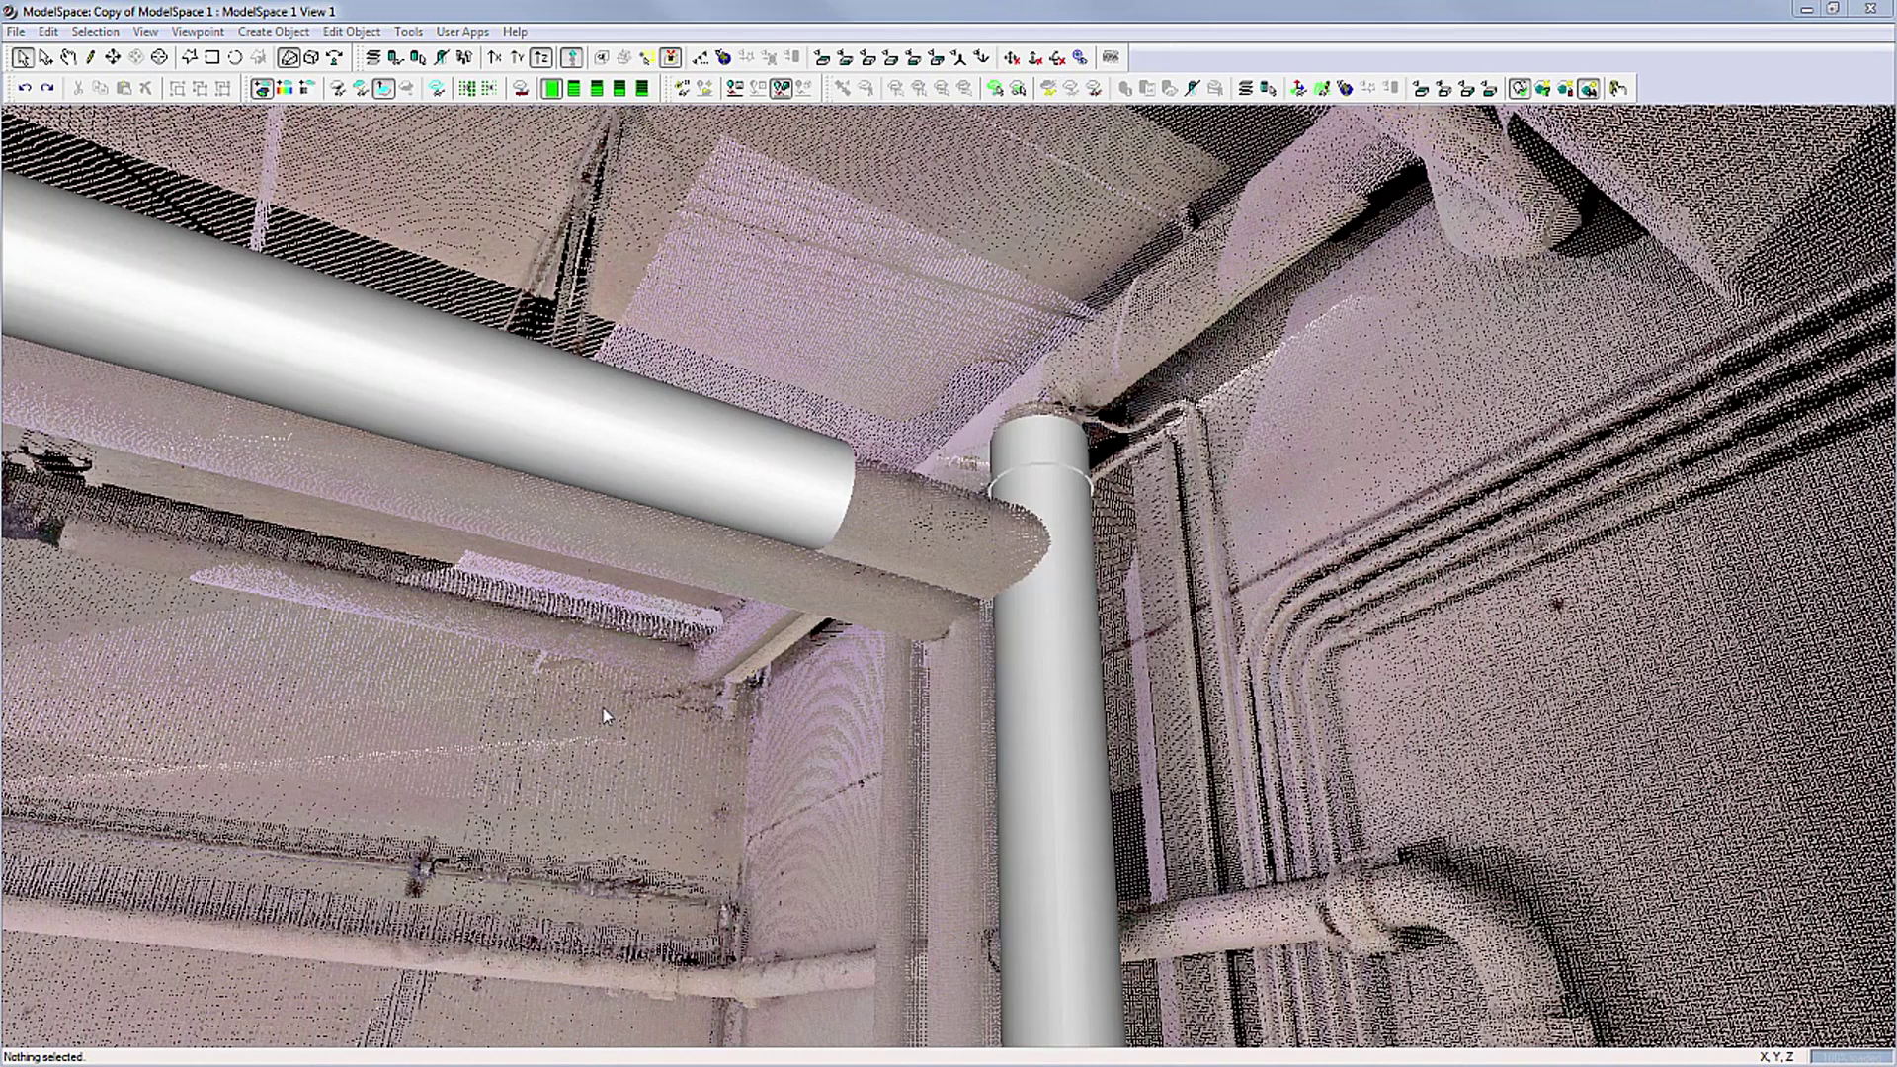
Step: Review the horizontal pipe's properties, keeping the ANSI-AWWA_DIP_ENG table, and check its sizes
left_click(648, 459)
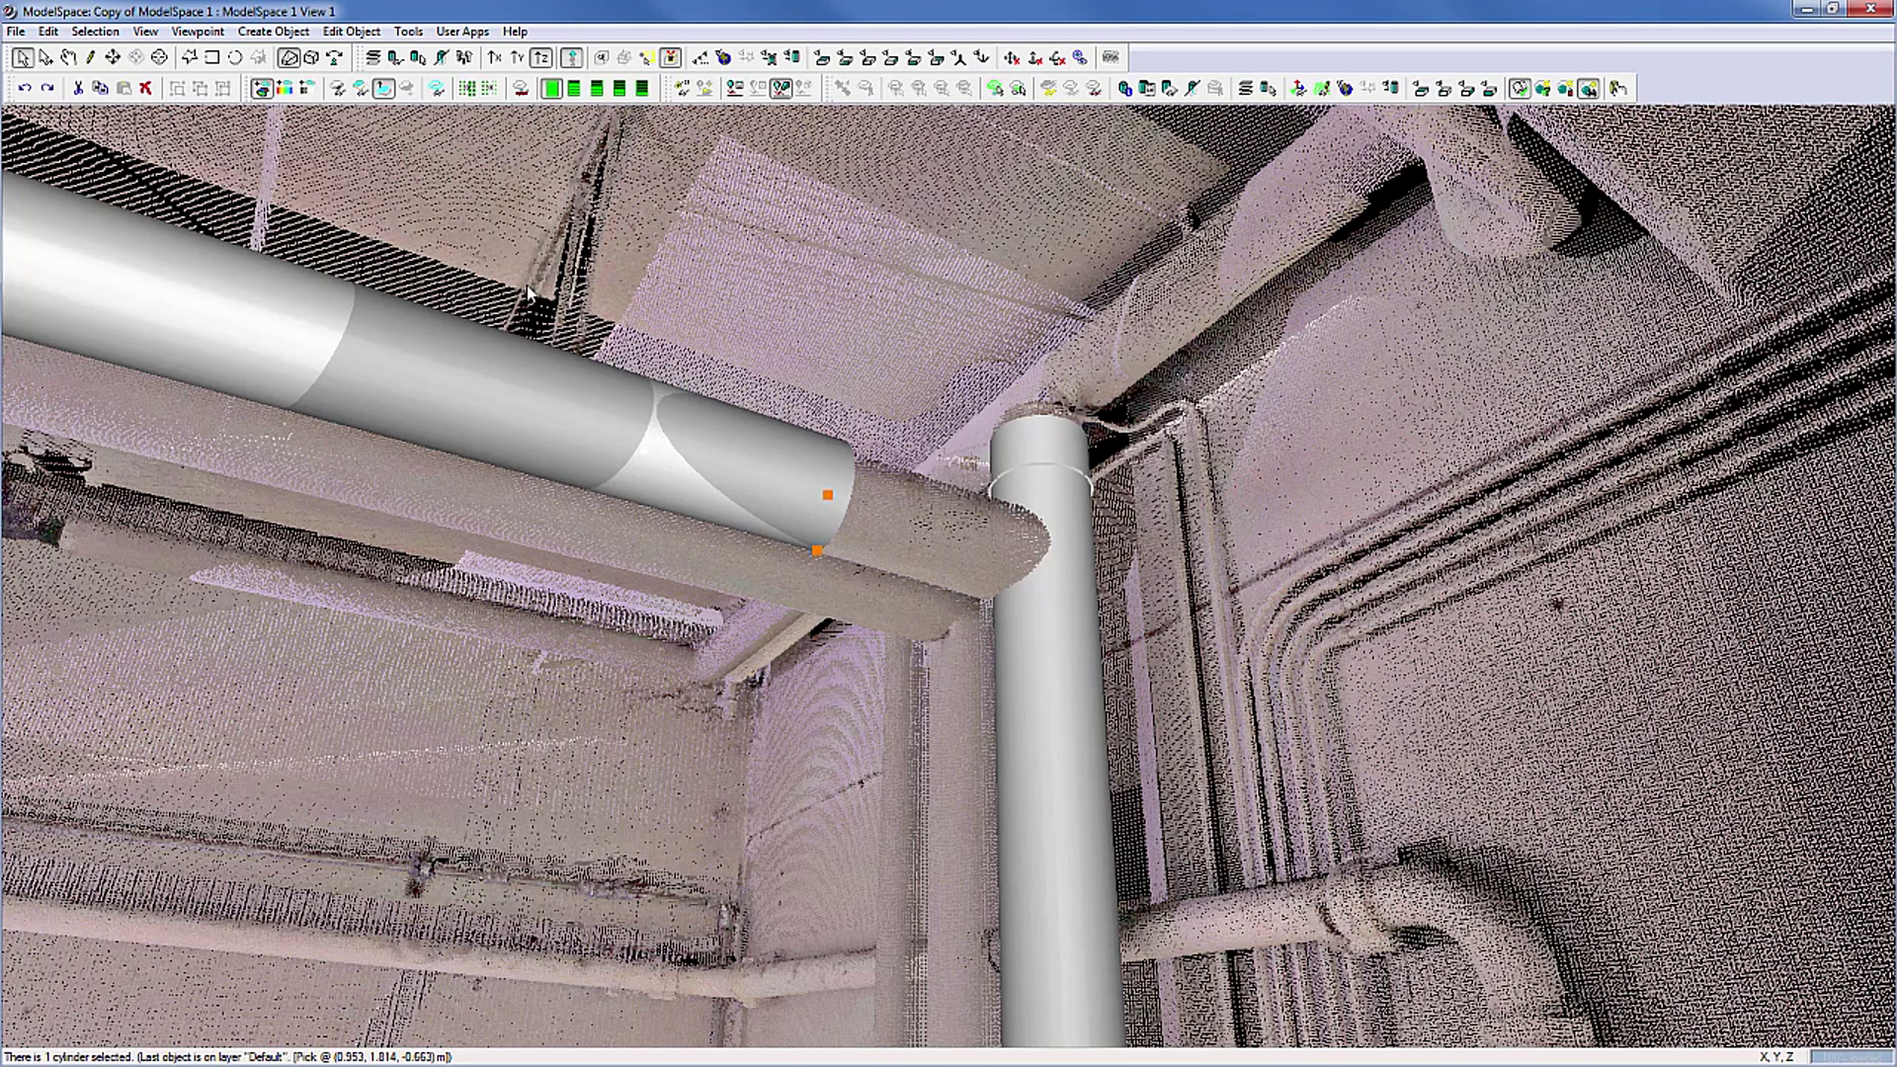
left_click(351, 32)
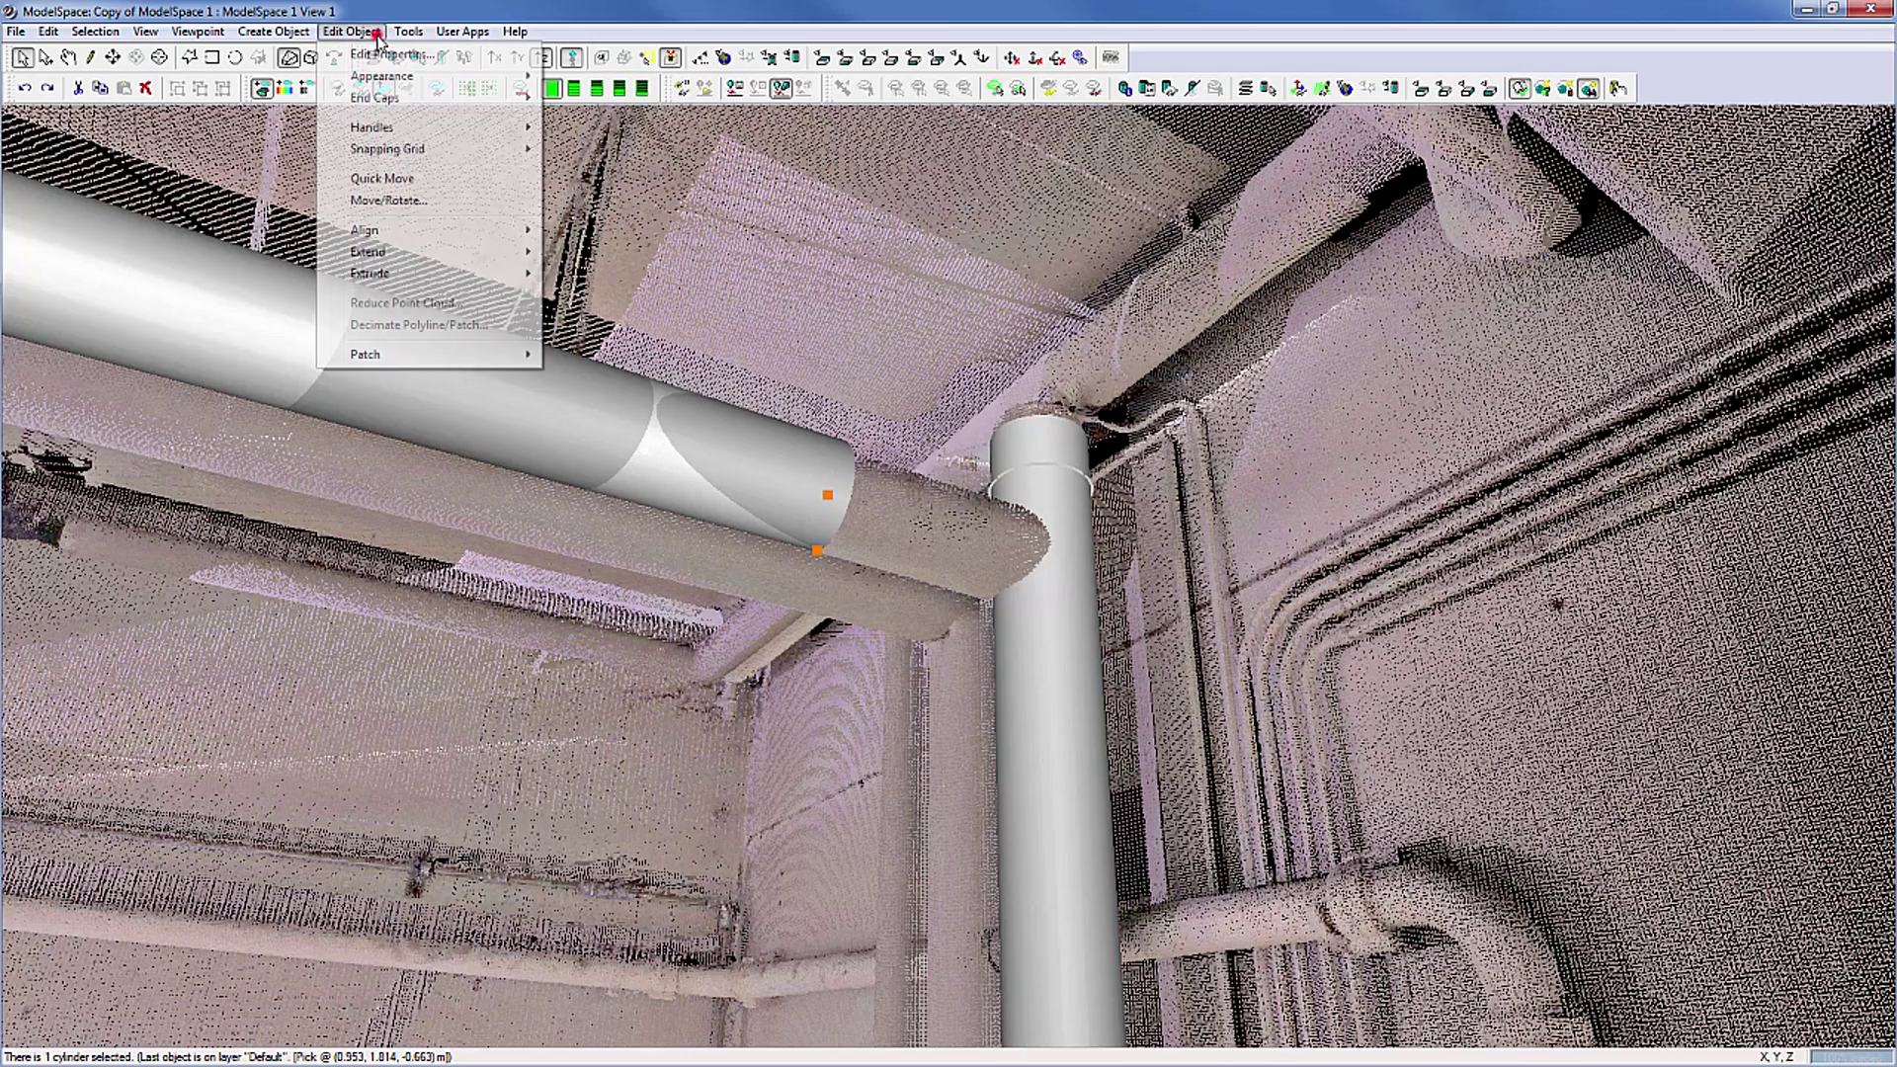
left_click(381, 55)
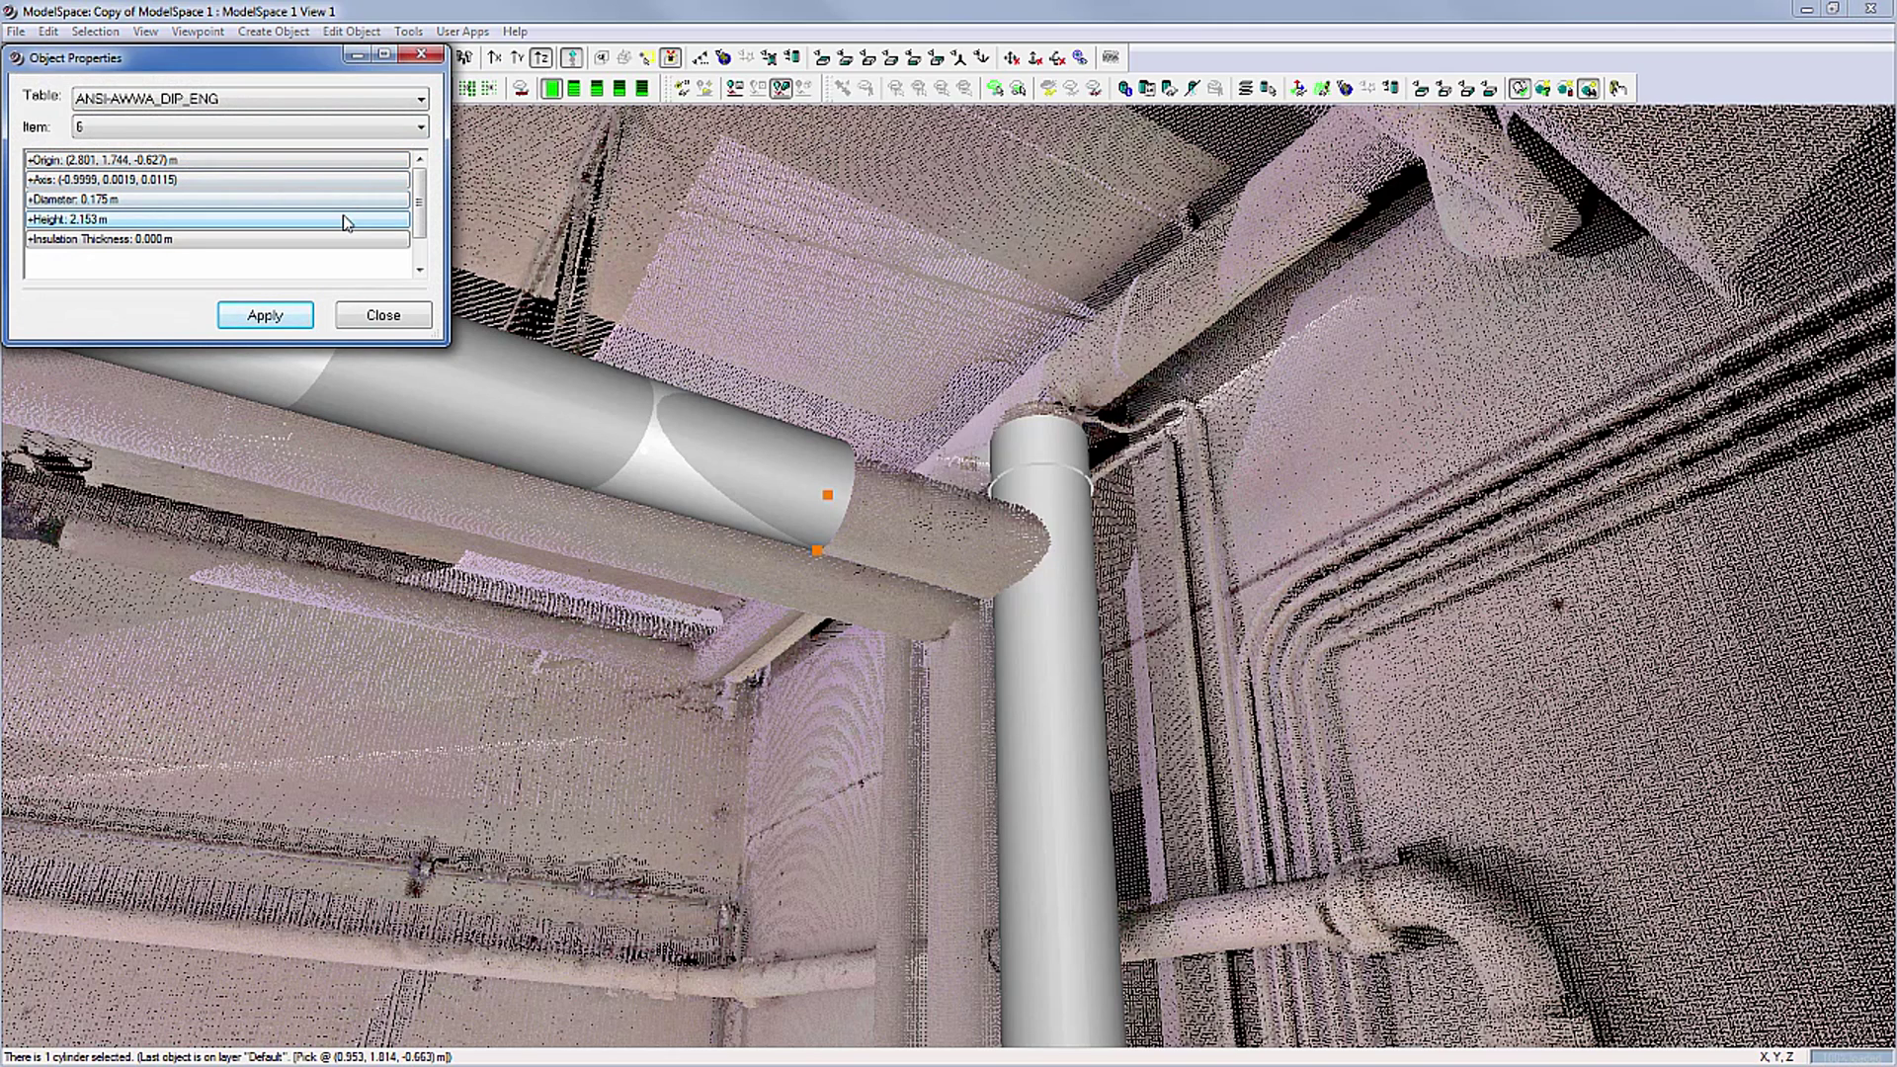
left_click(338, 160)
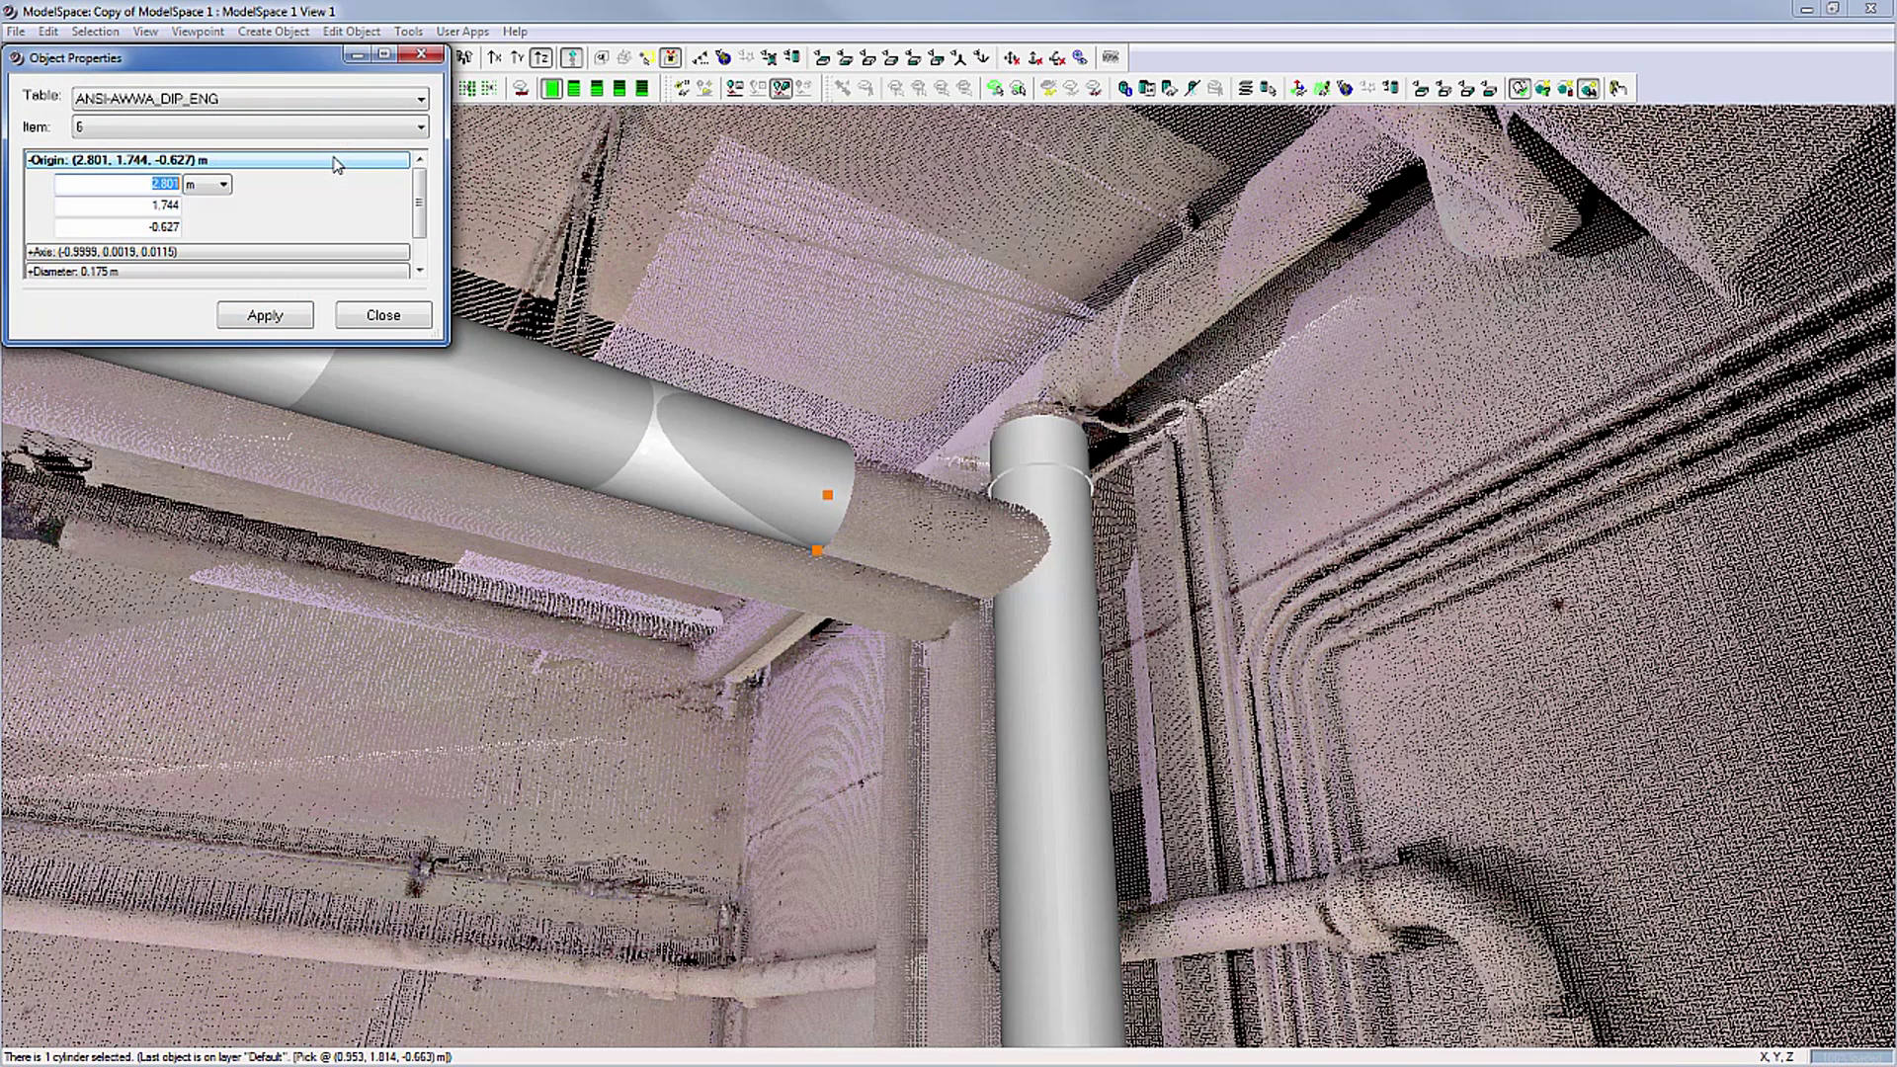
left_click(337, 101)
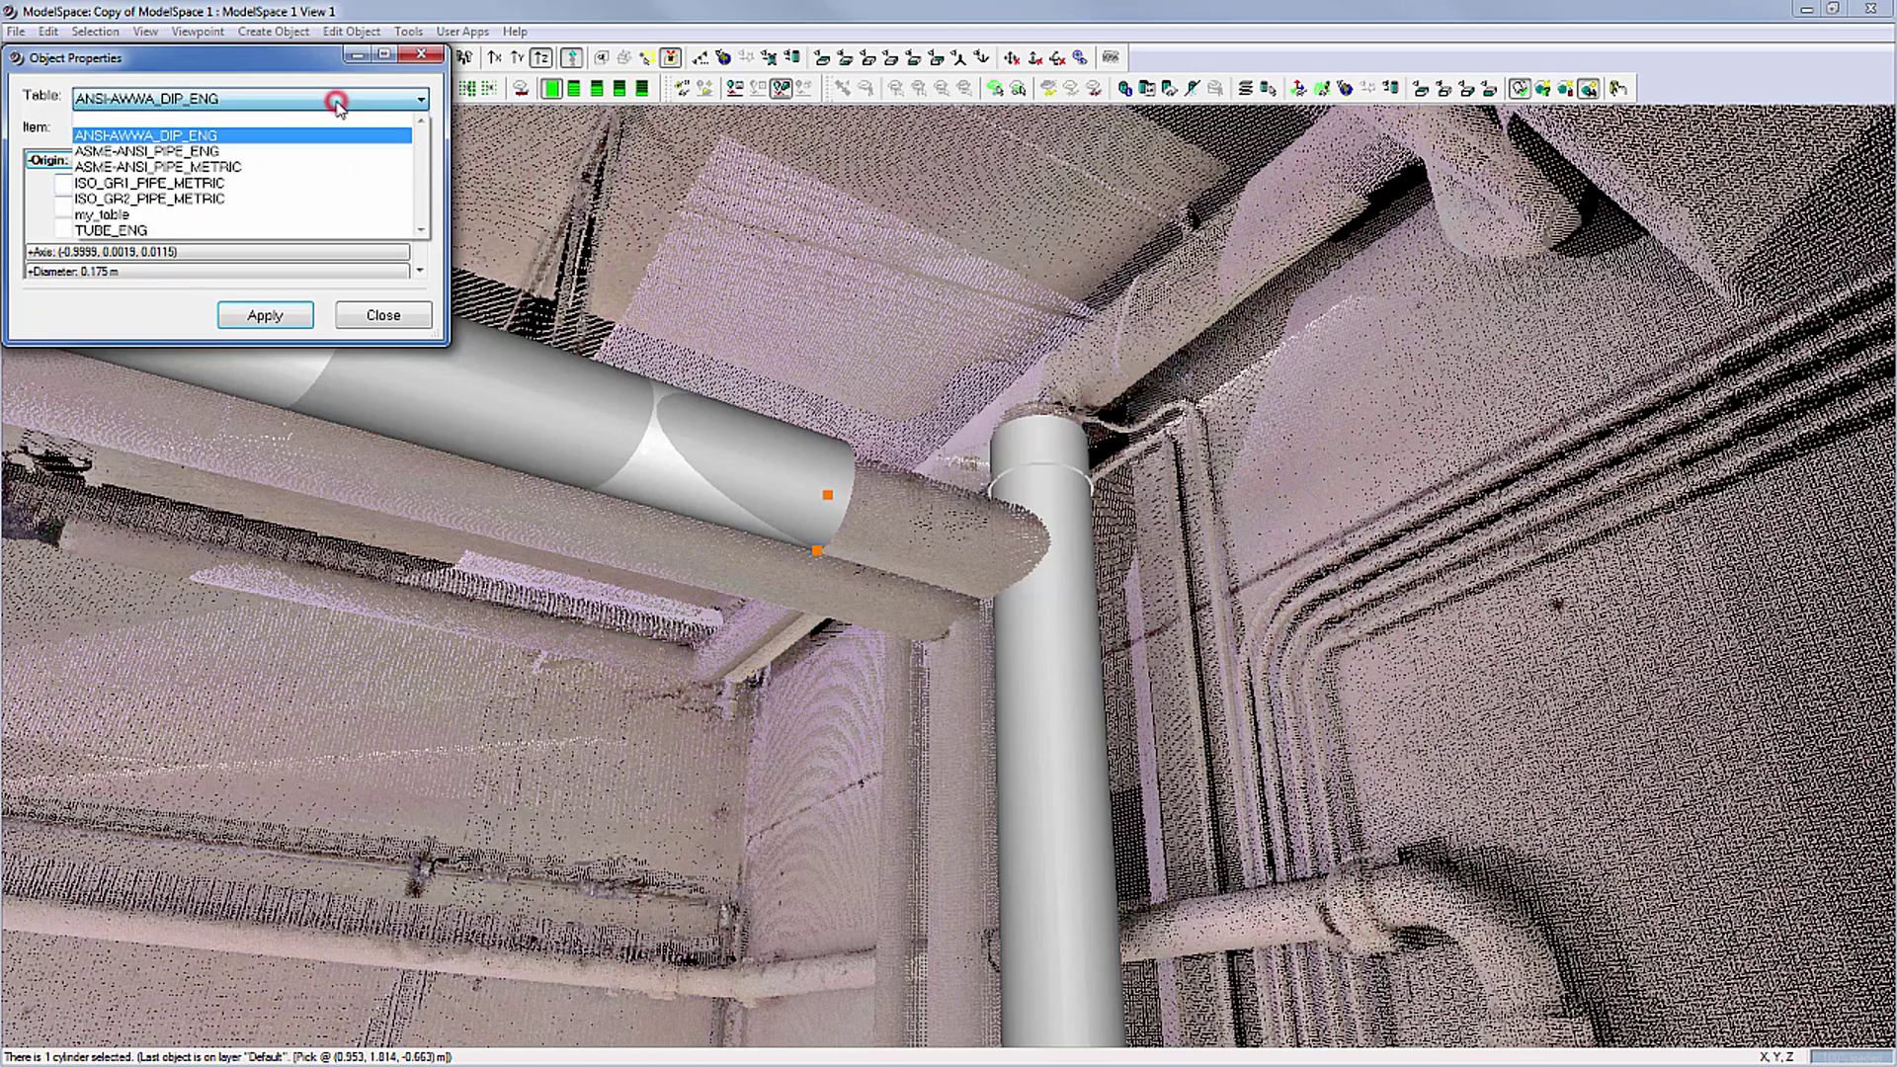
left_click(337, 107)
left_click(346, 128)
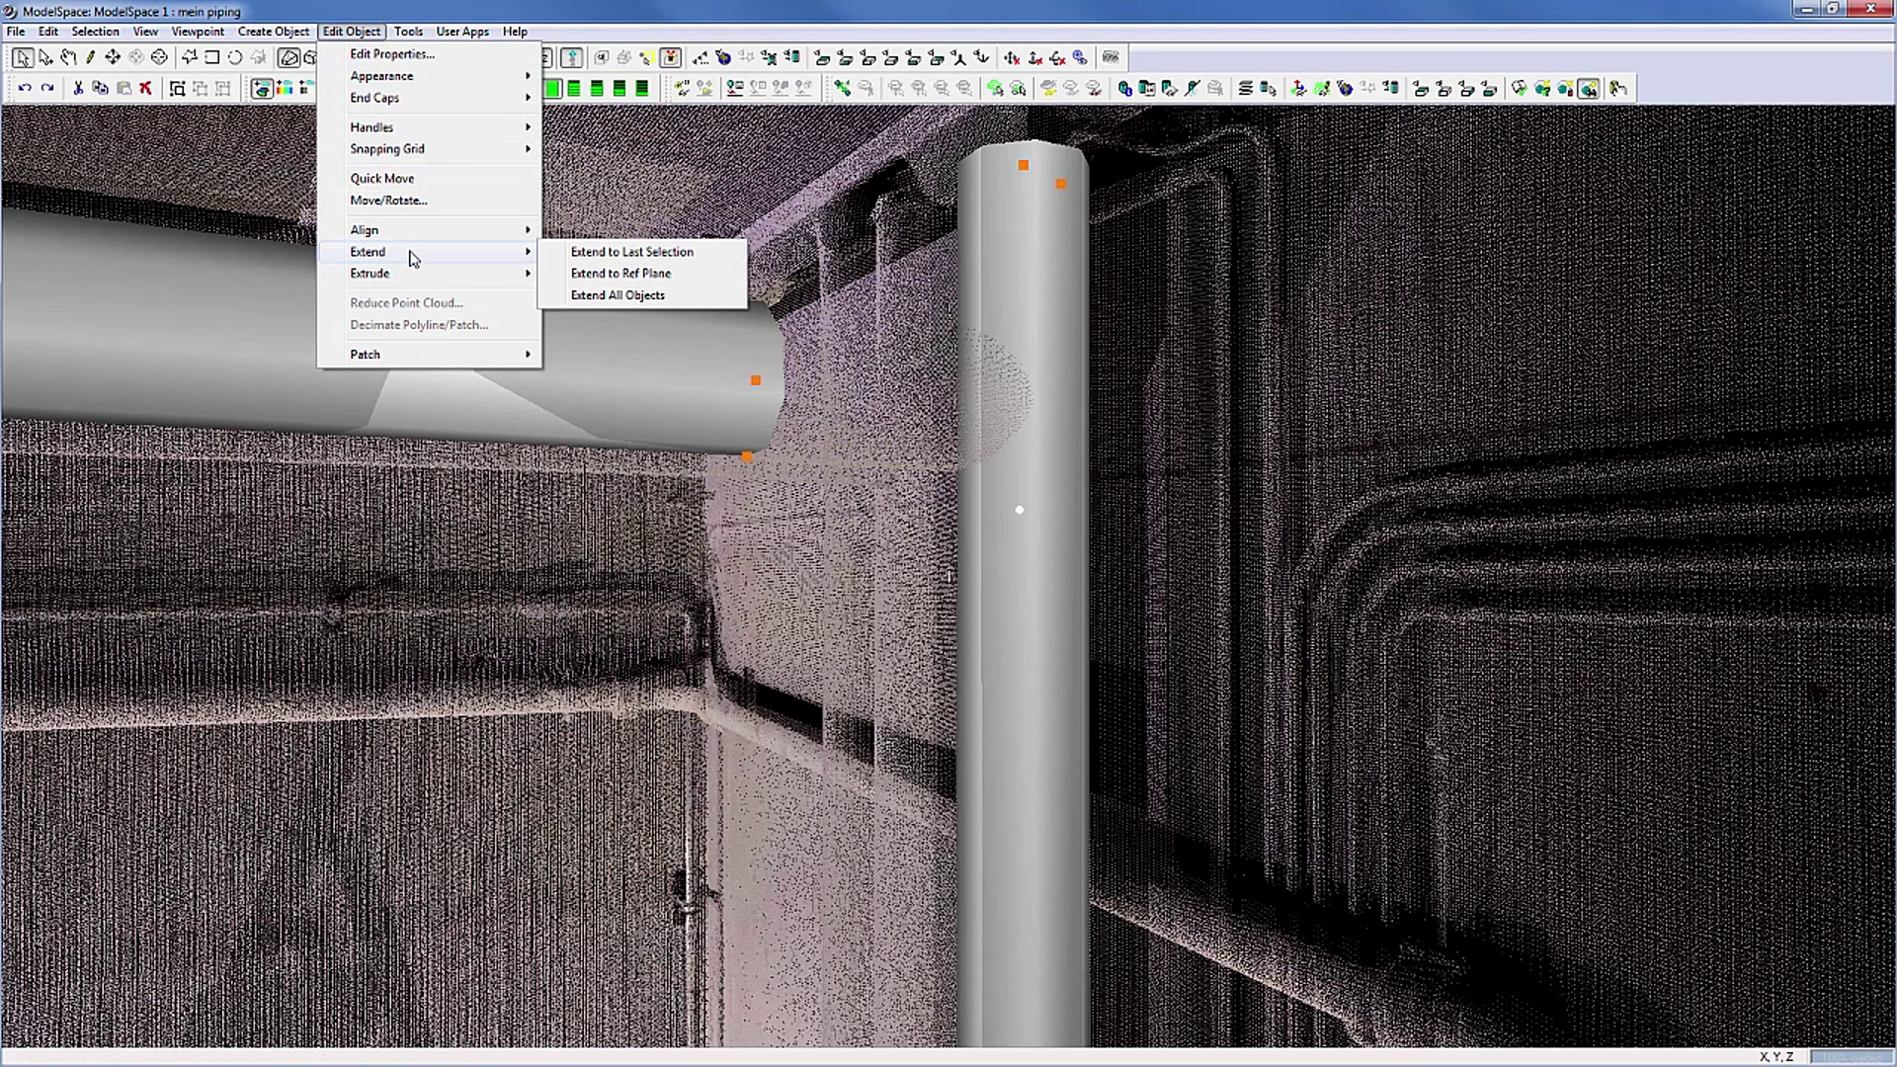
Step: Extend the horizontal pipe to the last selection, the vertical pipe
left_click(607, 255)
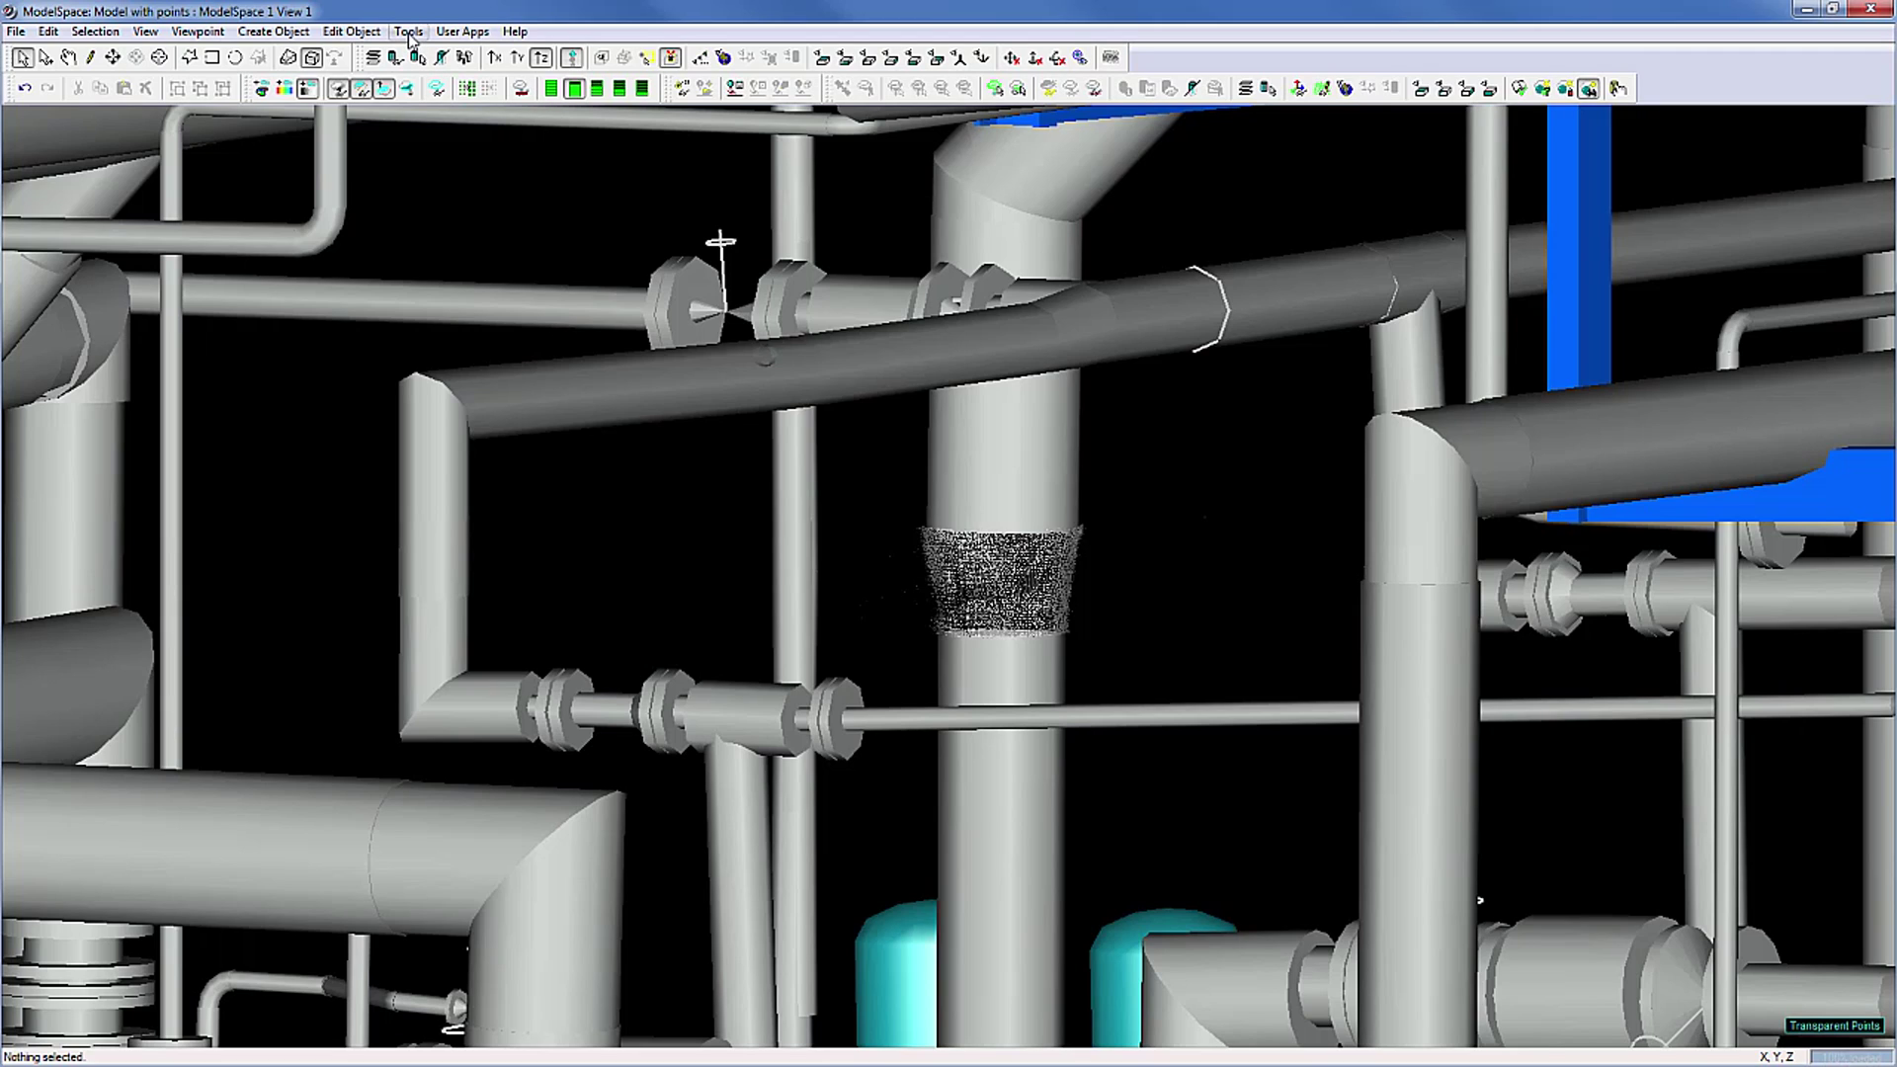
Step: Preview an ANSI_REDR_CONC_ENG concentric reducer placed F/F at the pipe's top end
left_click(410, 37)
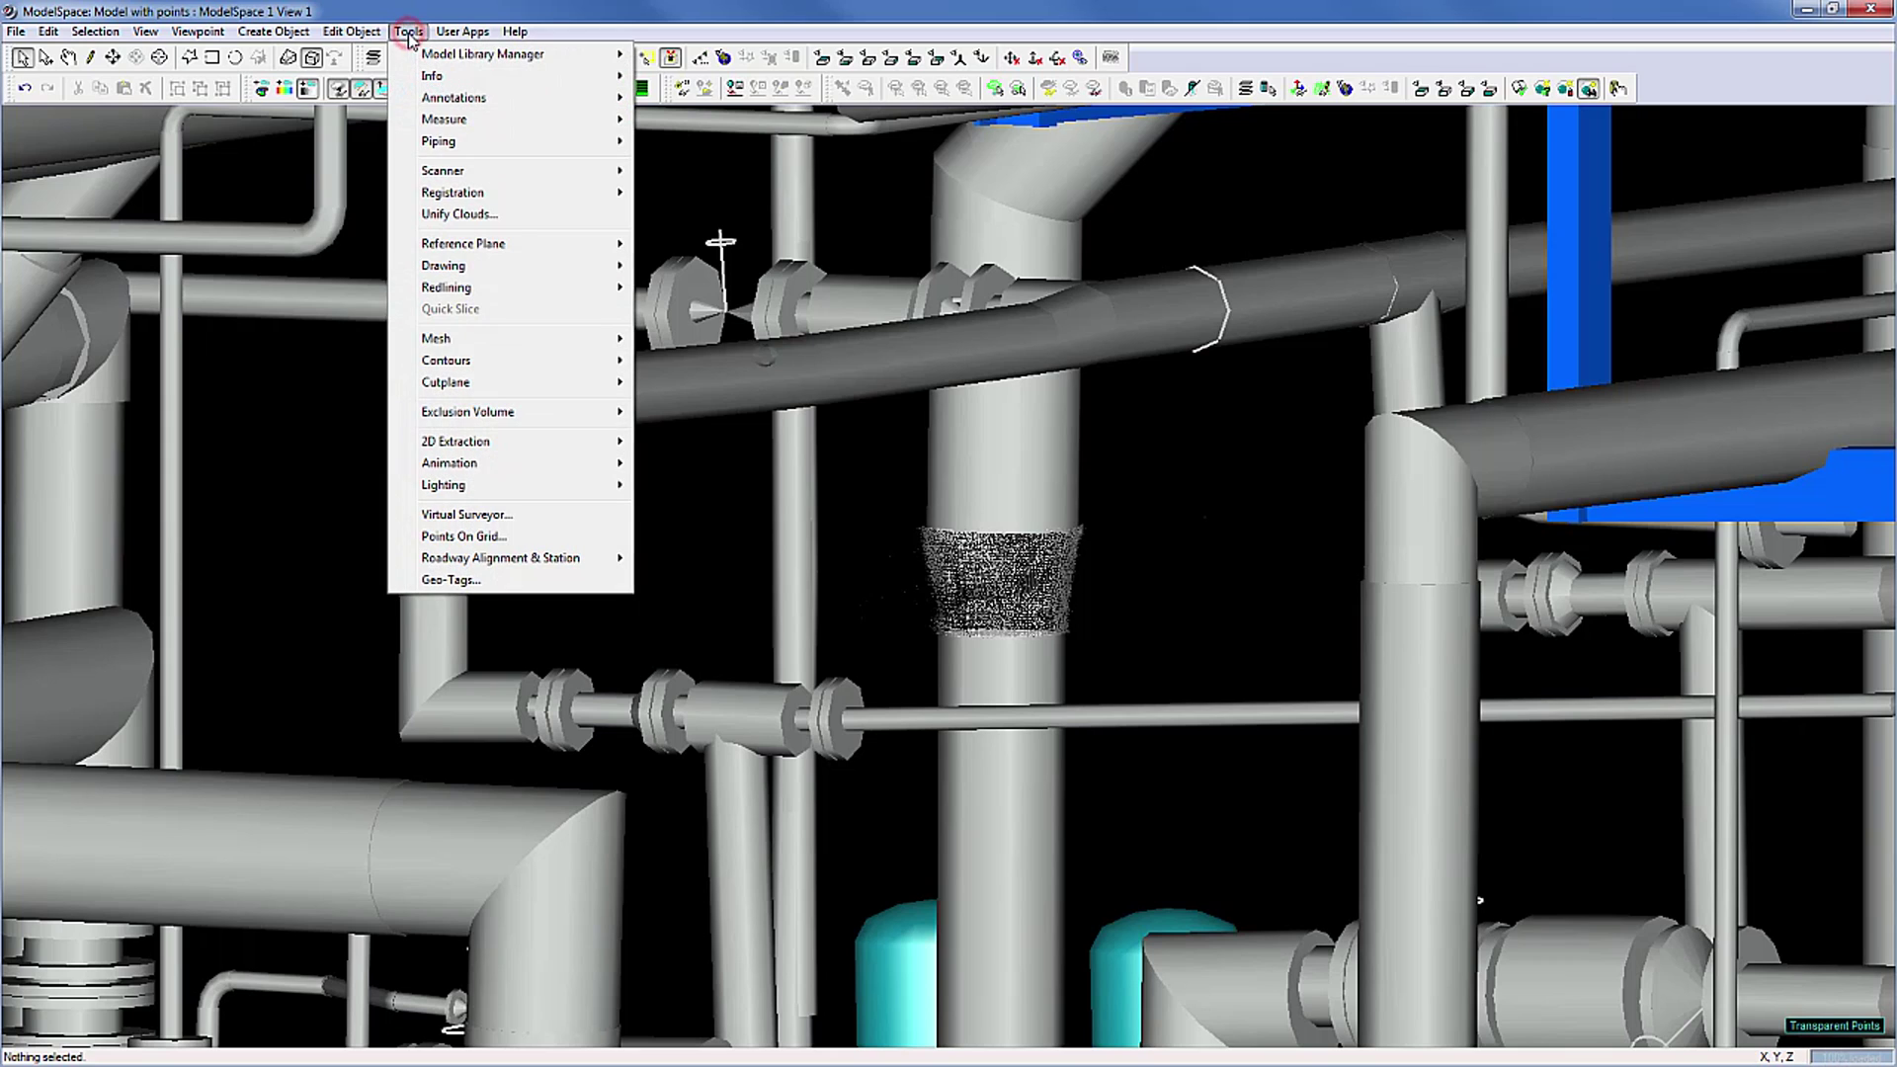
mouse_move(433, 146)
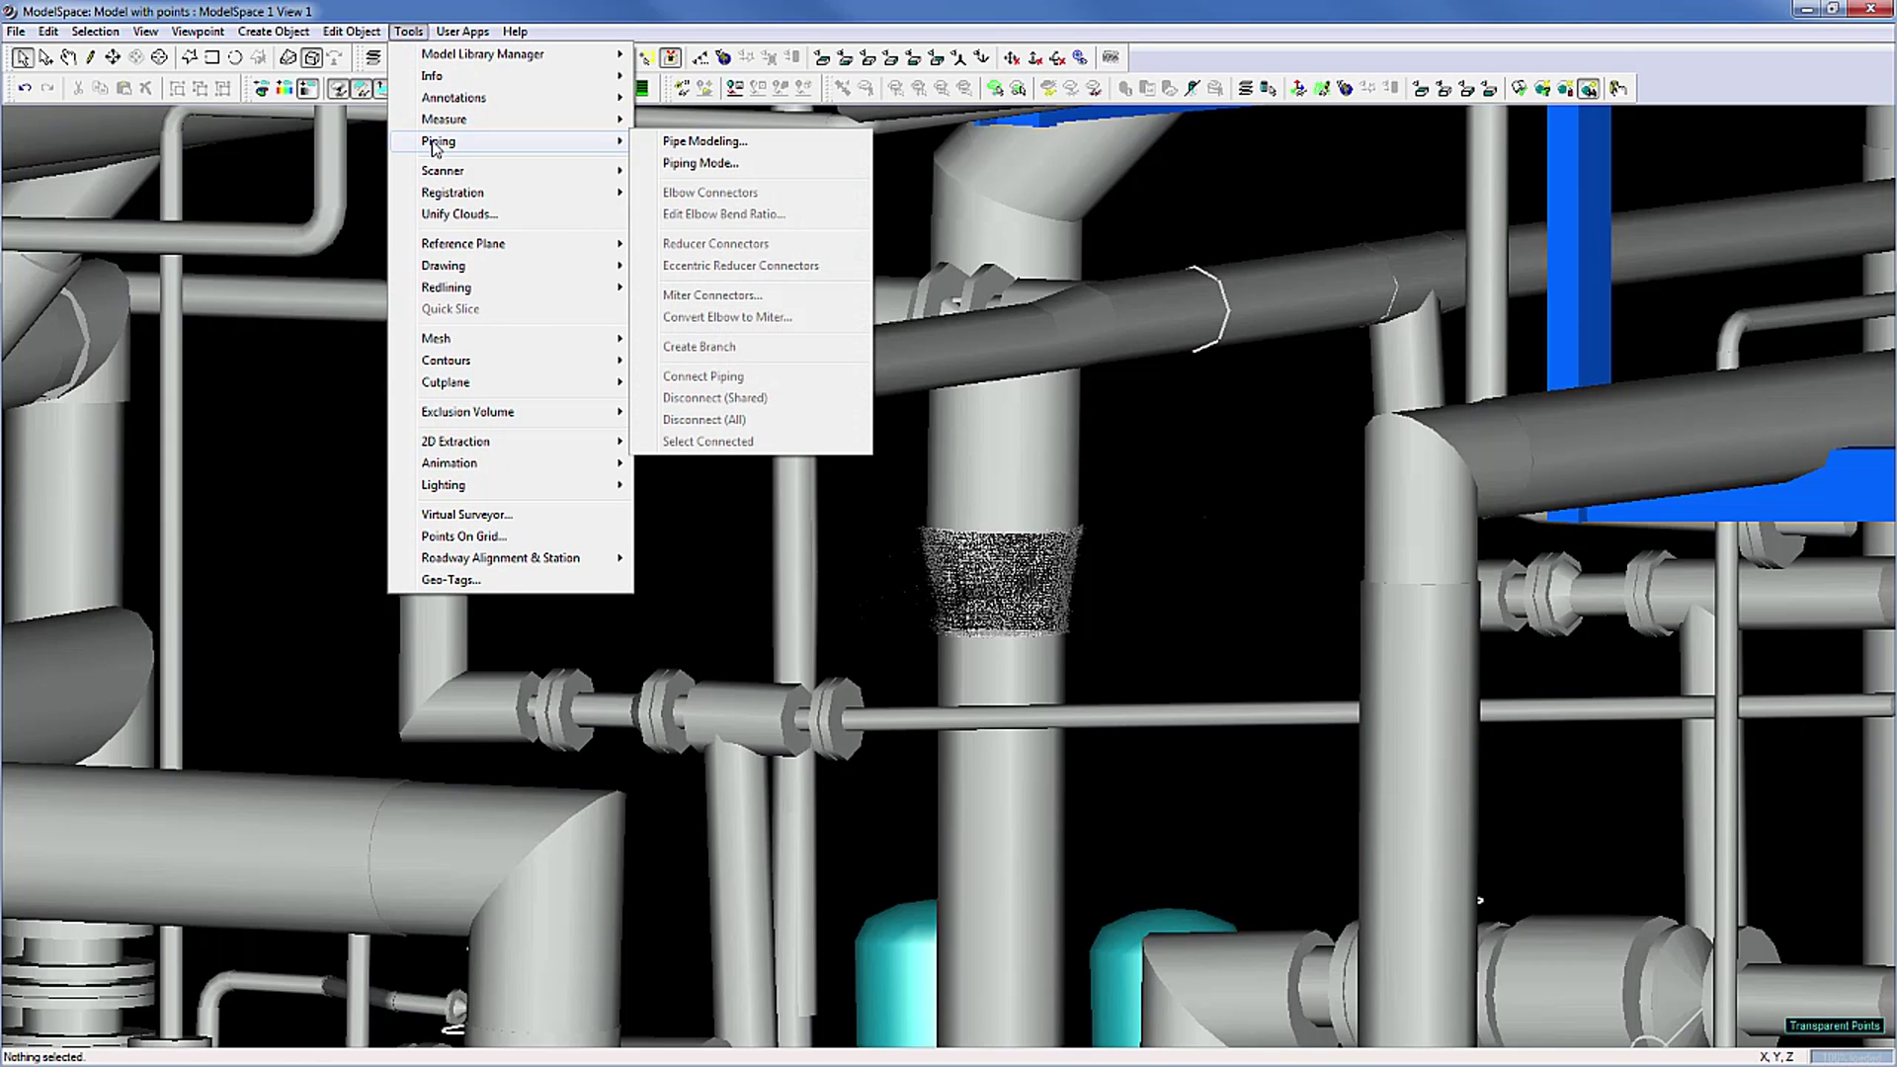
left_click(703, 141)
left_click_drag(163, 316, 717, 335)
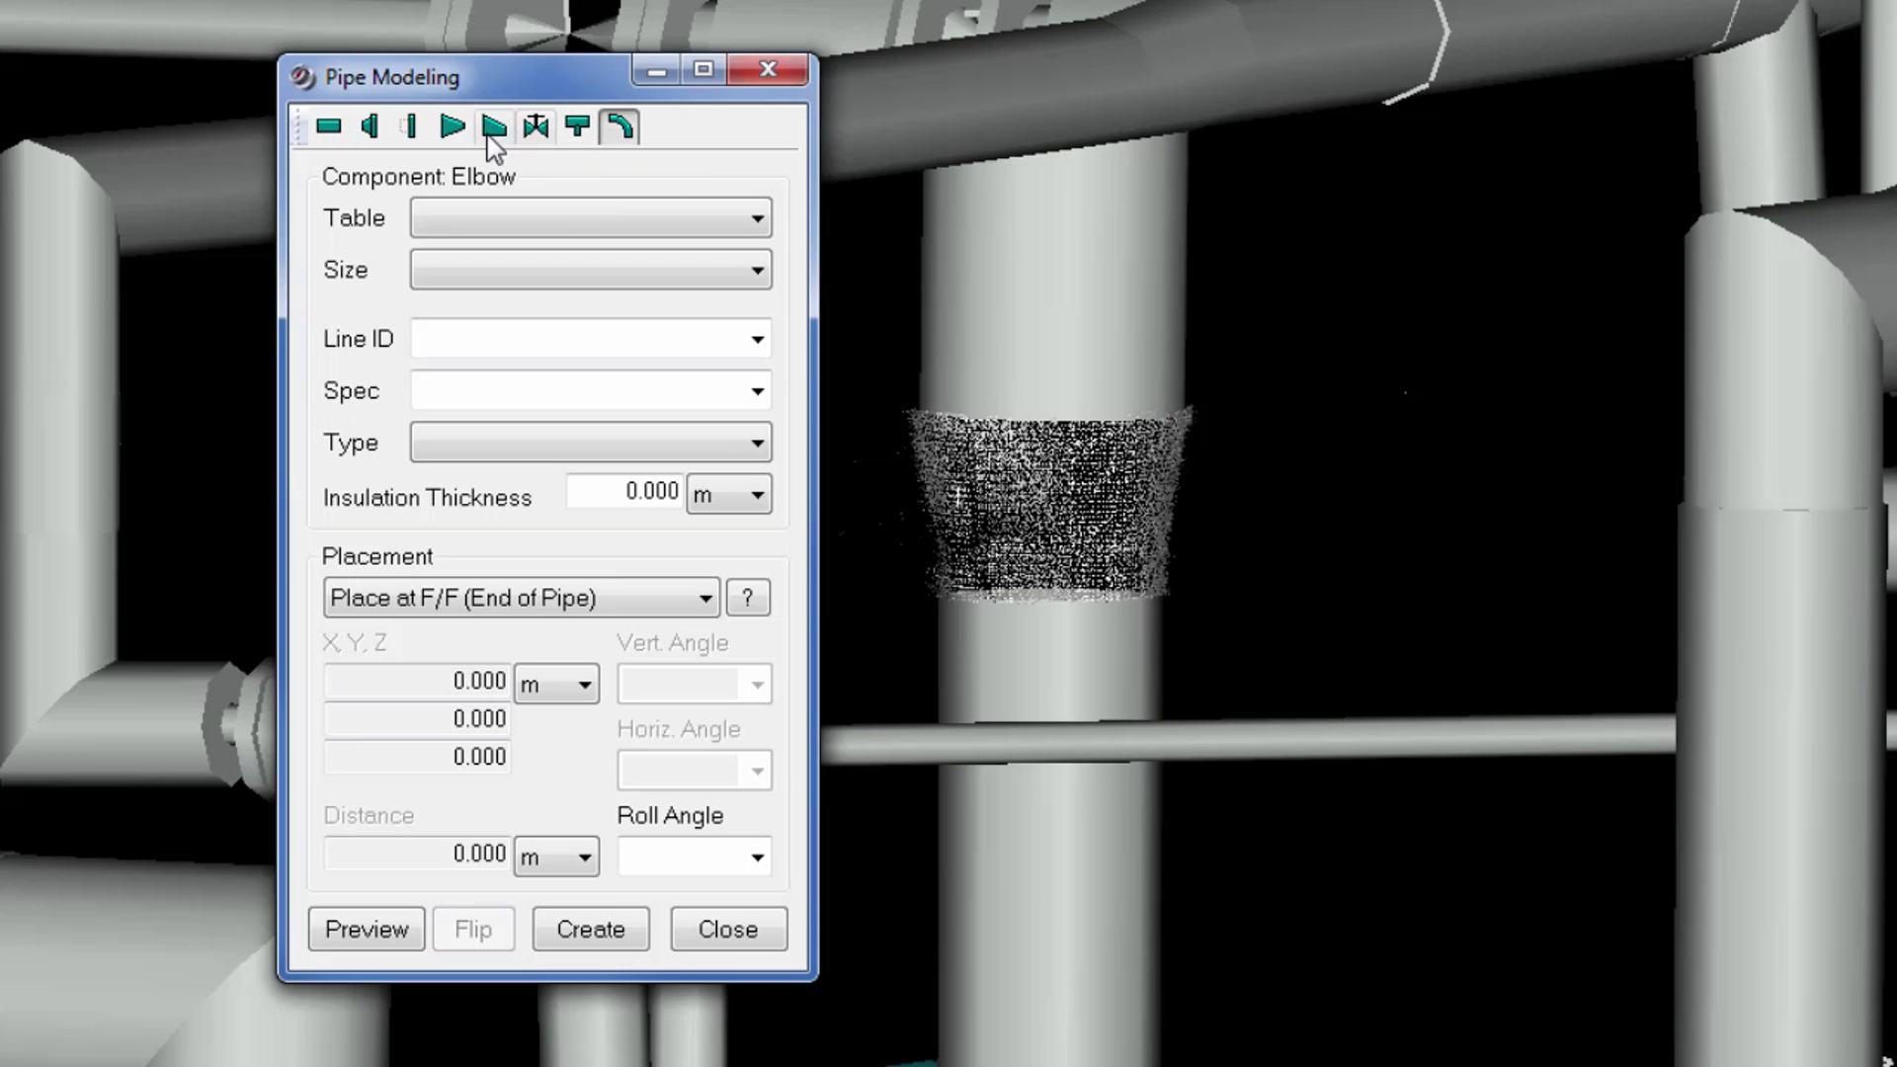
left_click(453, 126)
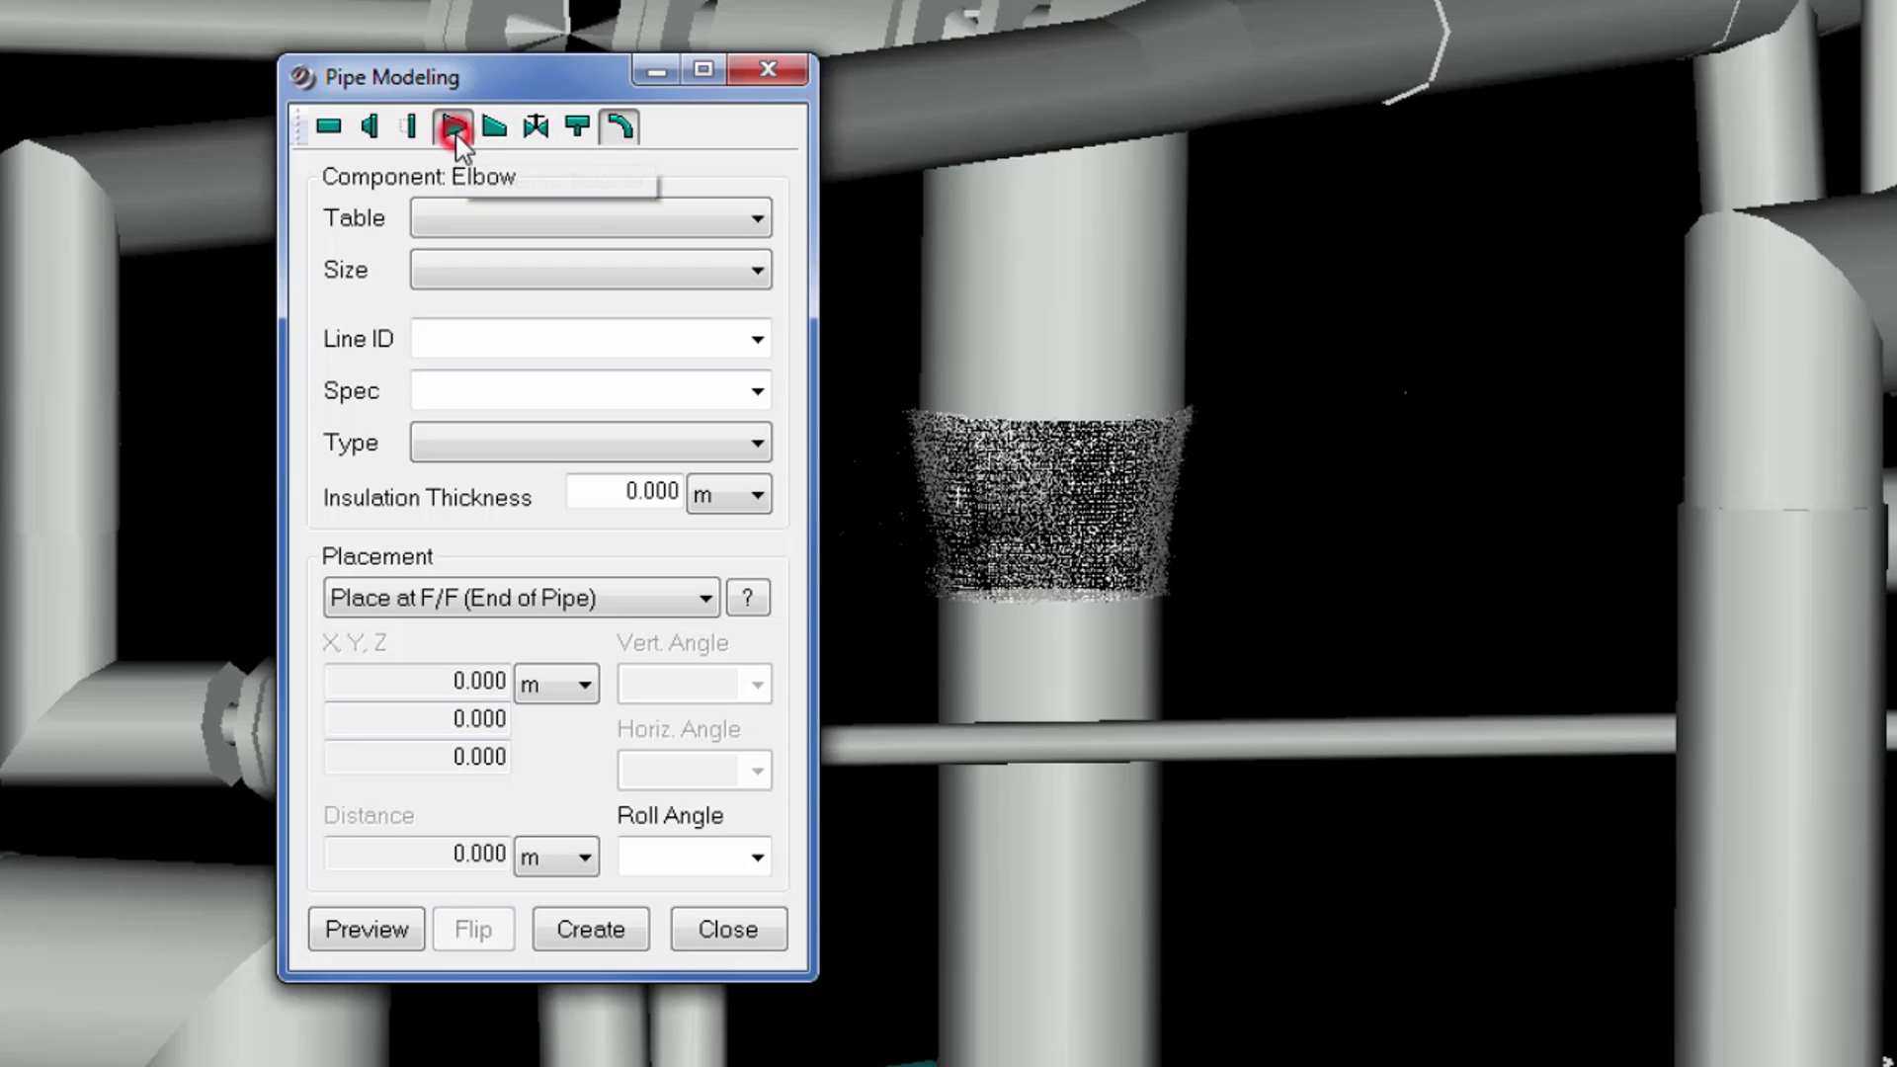
left_click(522, 212)
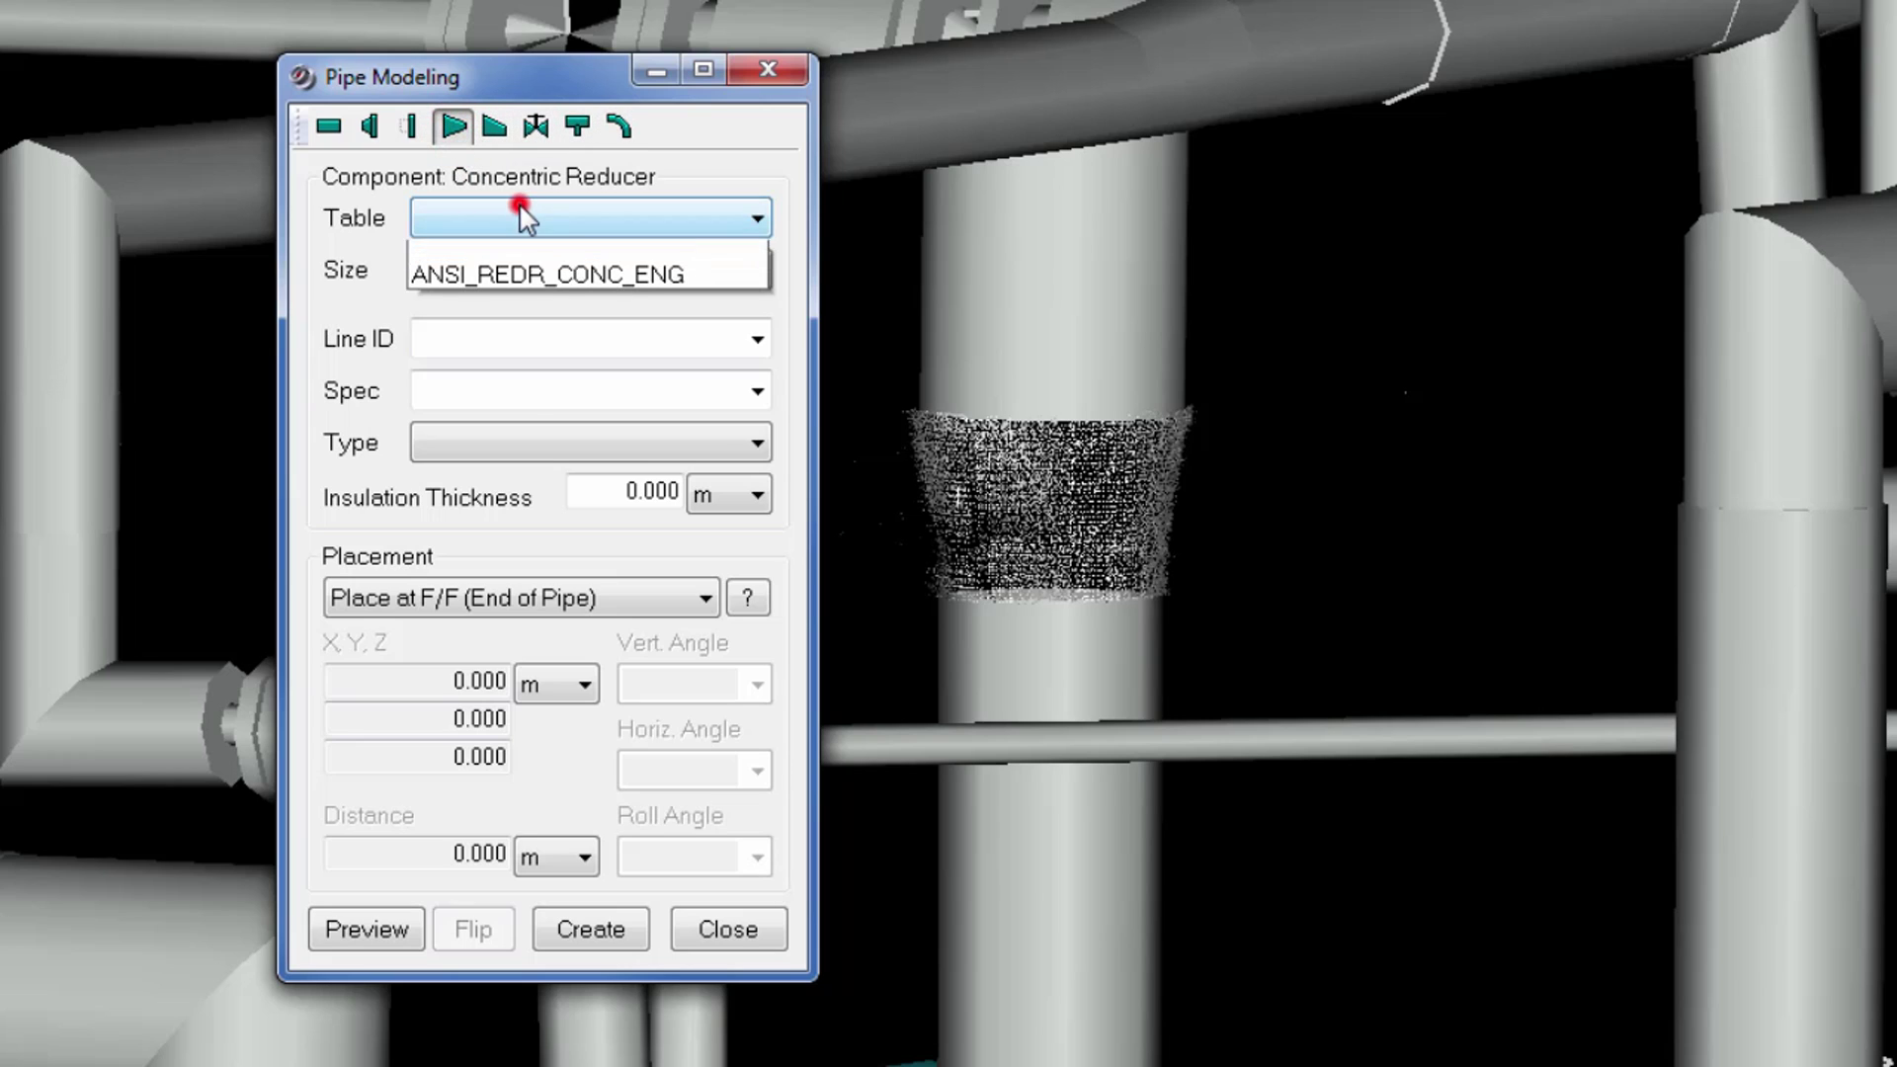
left_click(512, 284)
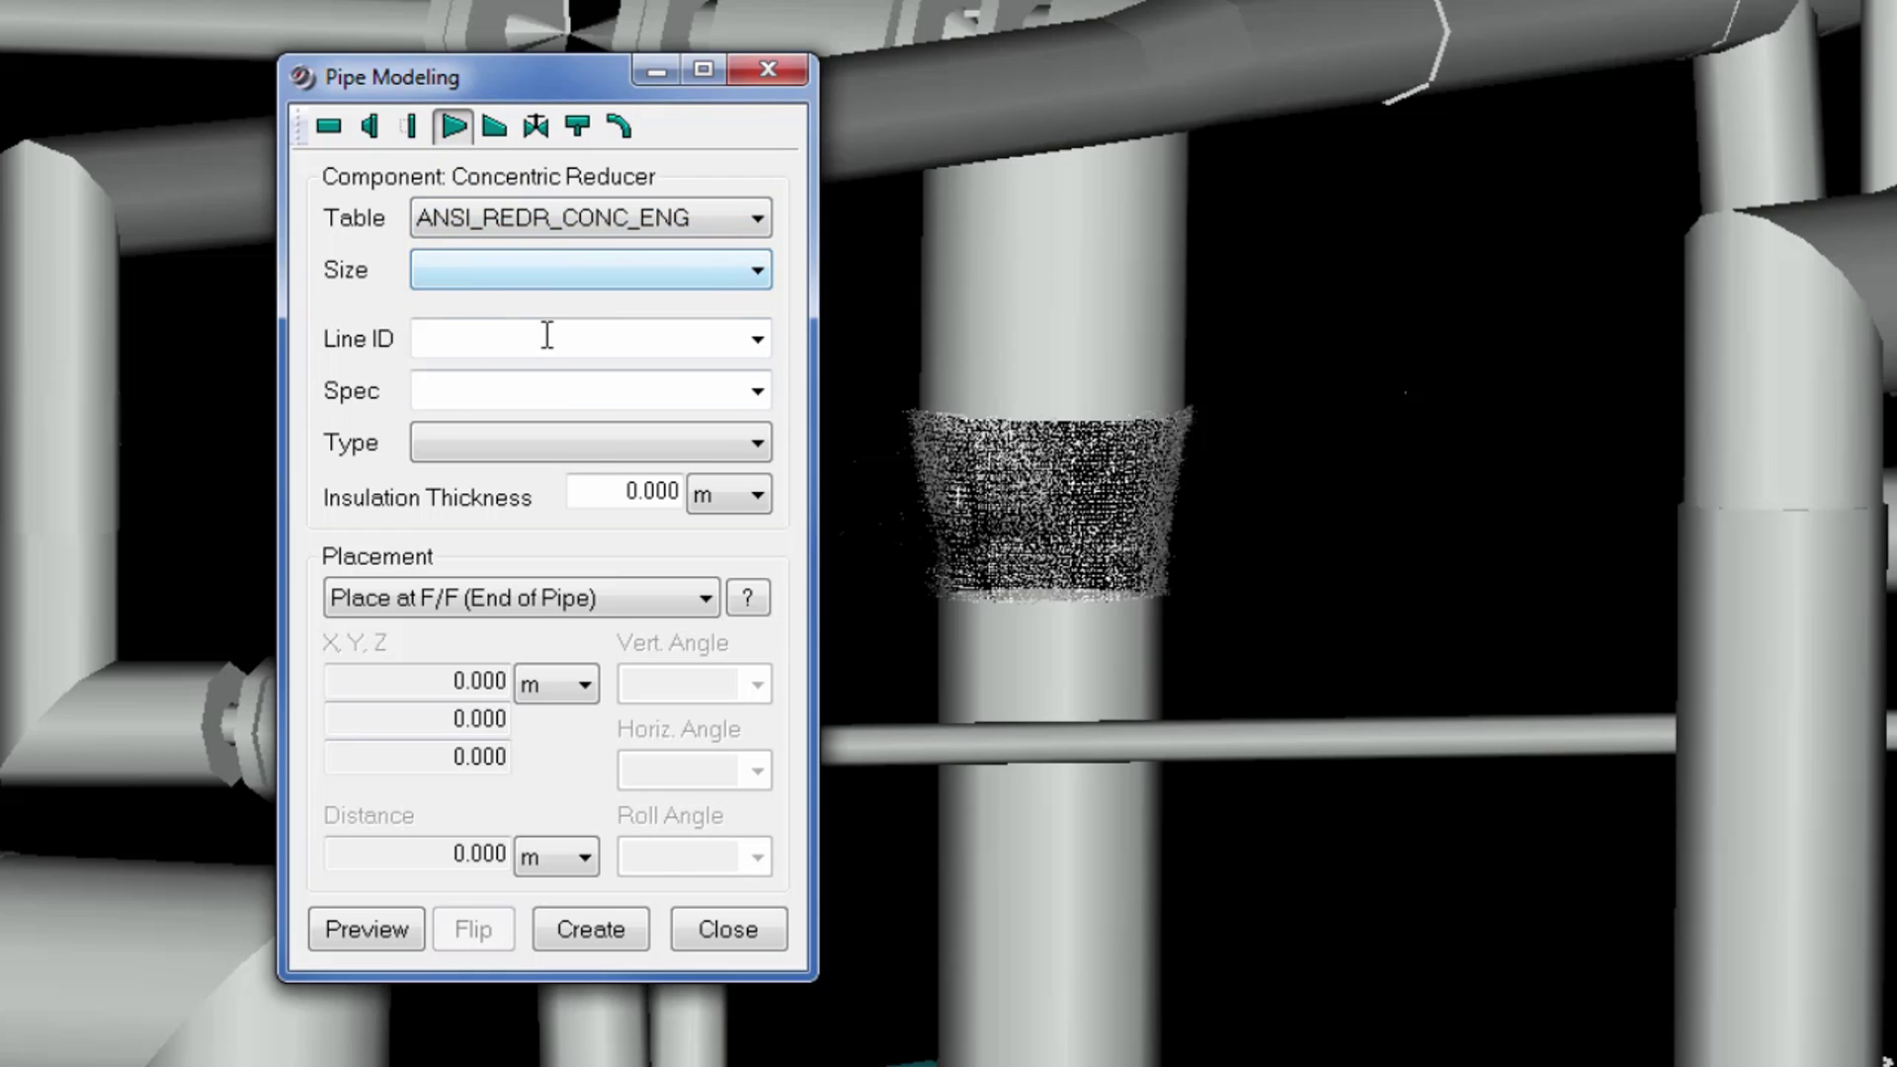
left_click(705, 598)
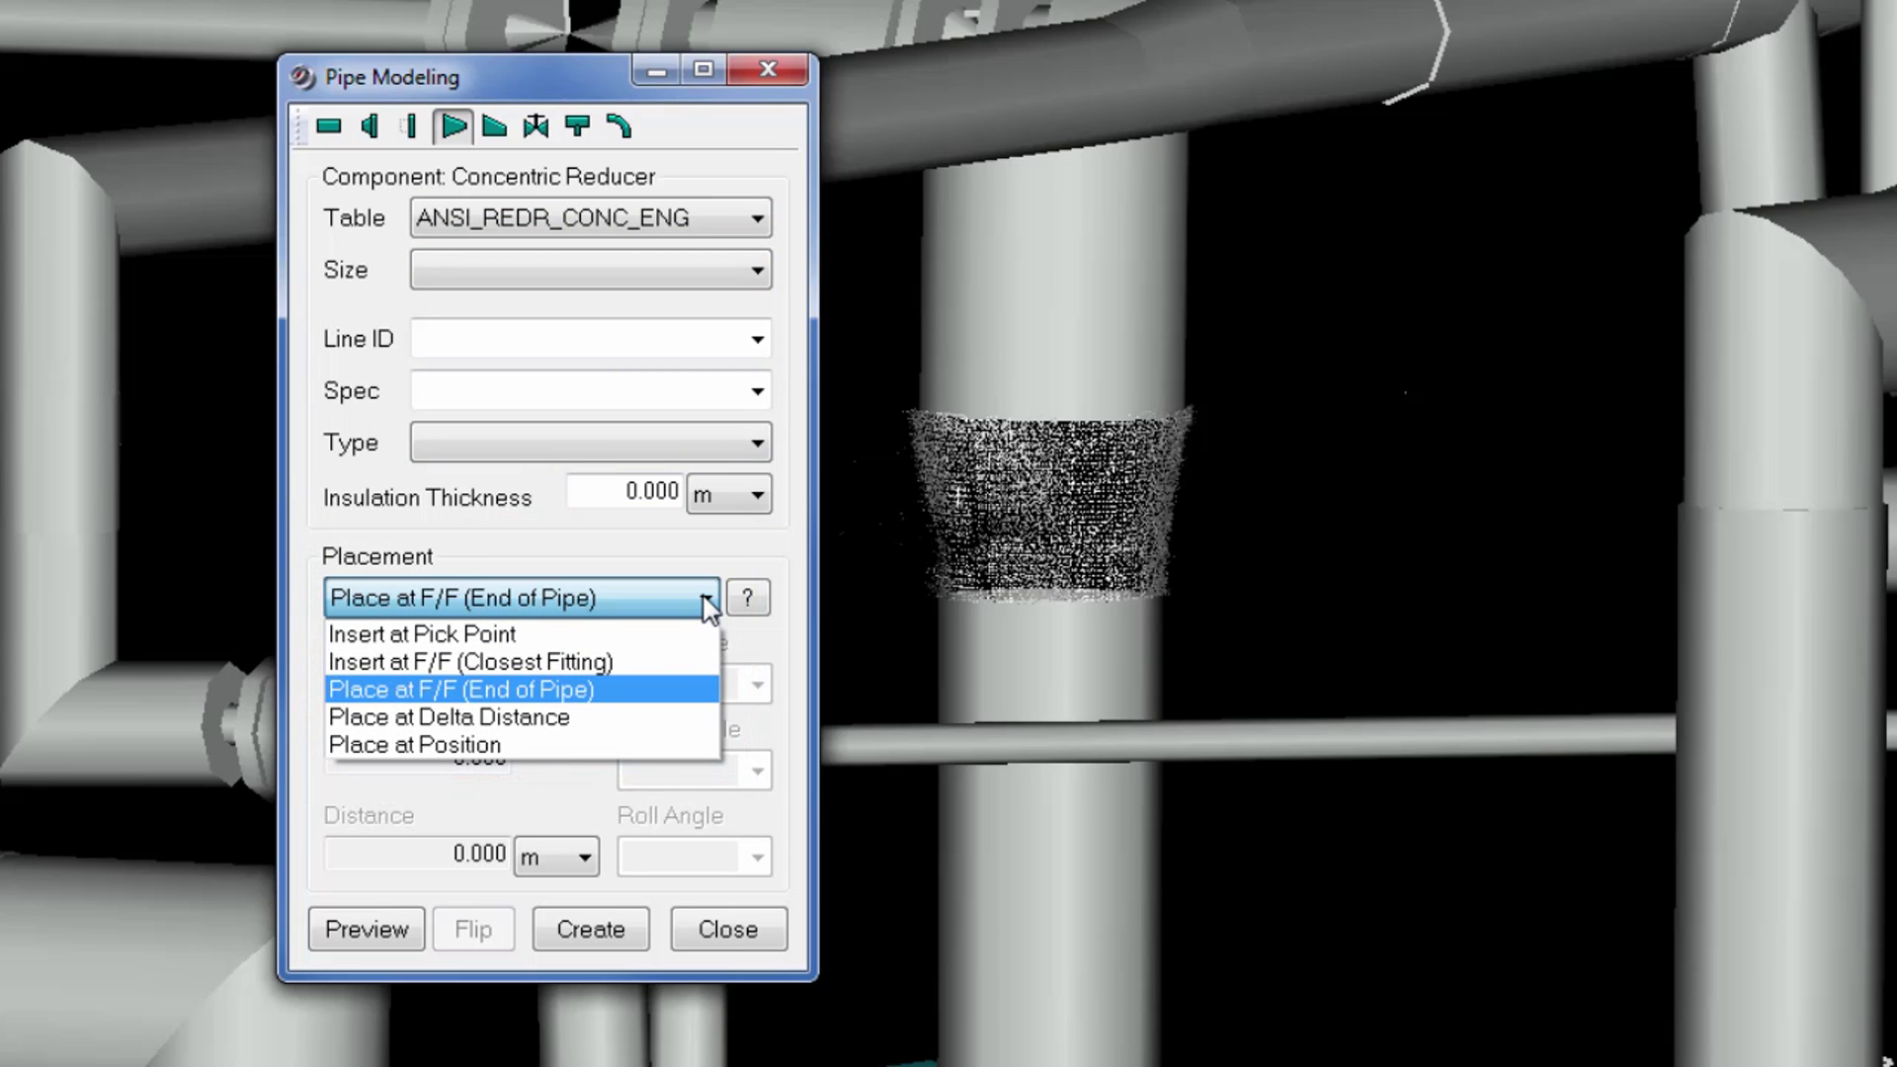
left_click(638, 689)
left_click(1040, 633)
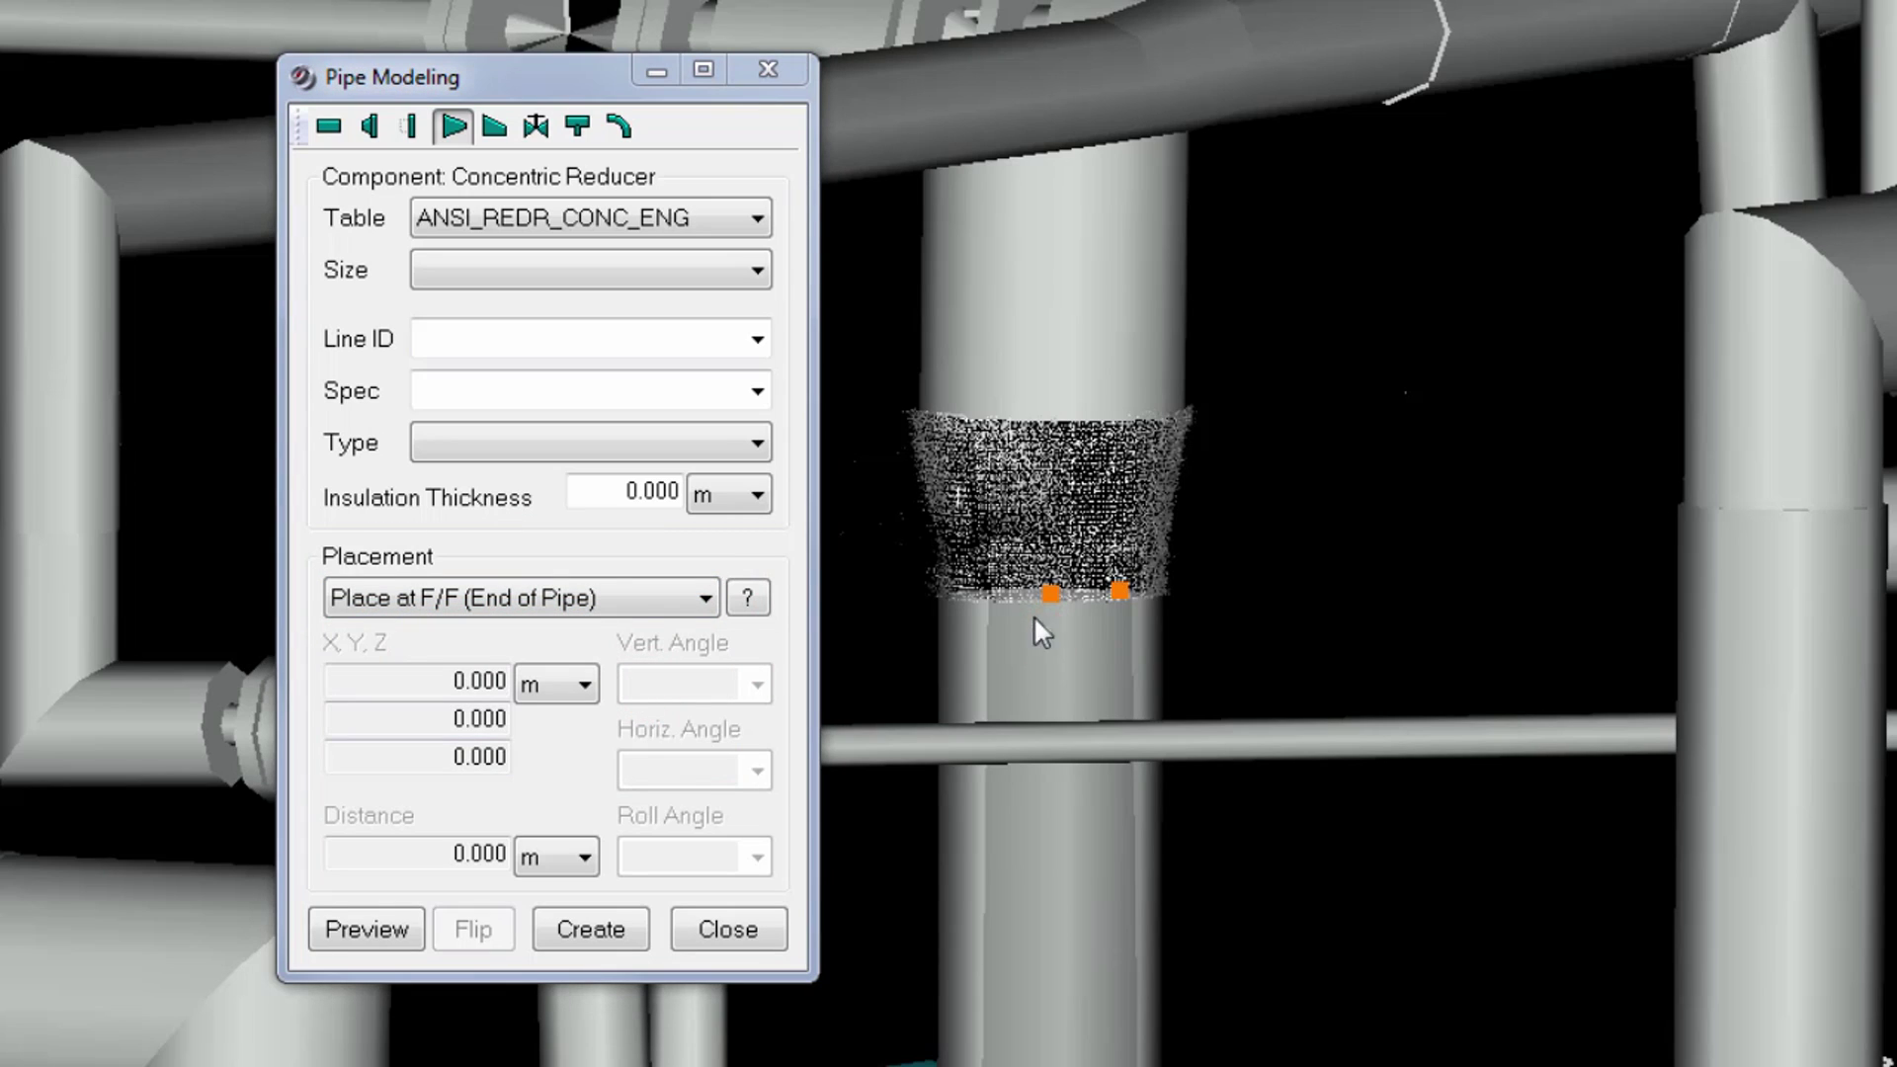
left_click(1040, 402)
left_click(383, 932)
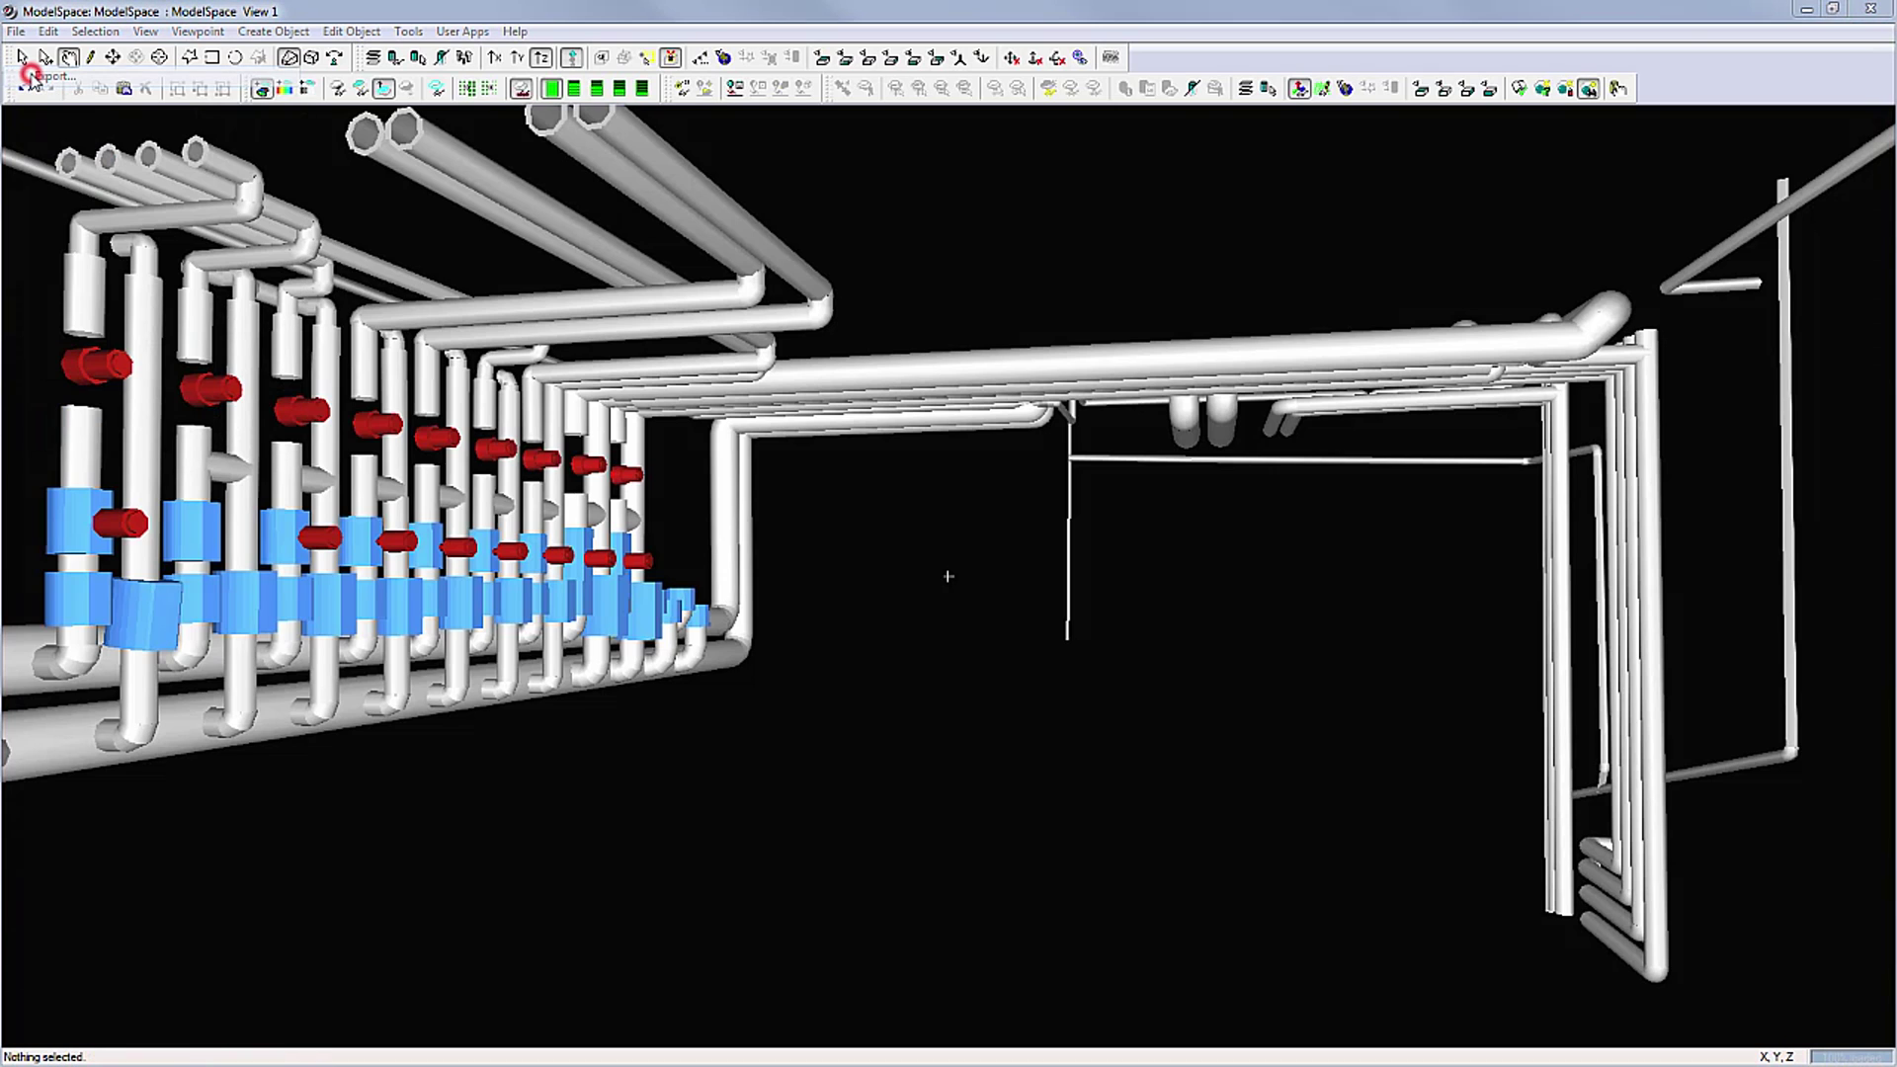
Step: Export the visible objects in COE format as boilerroom.coe, writing 358 objects
left_click(744, 646)
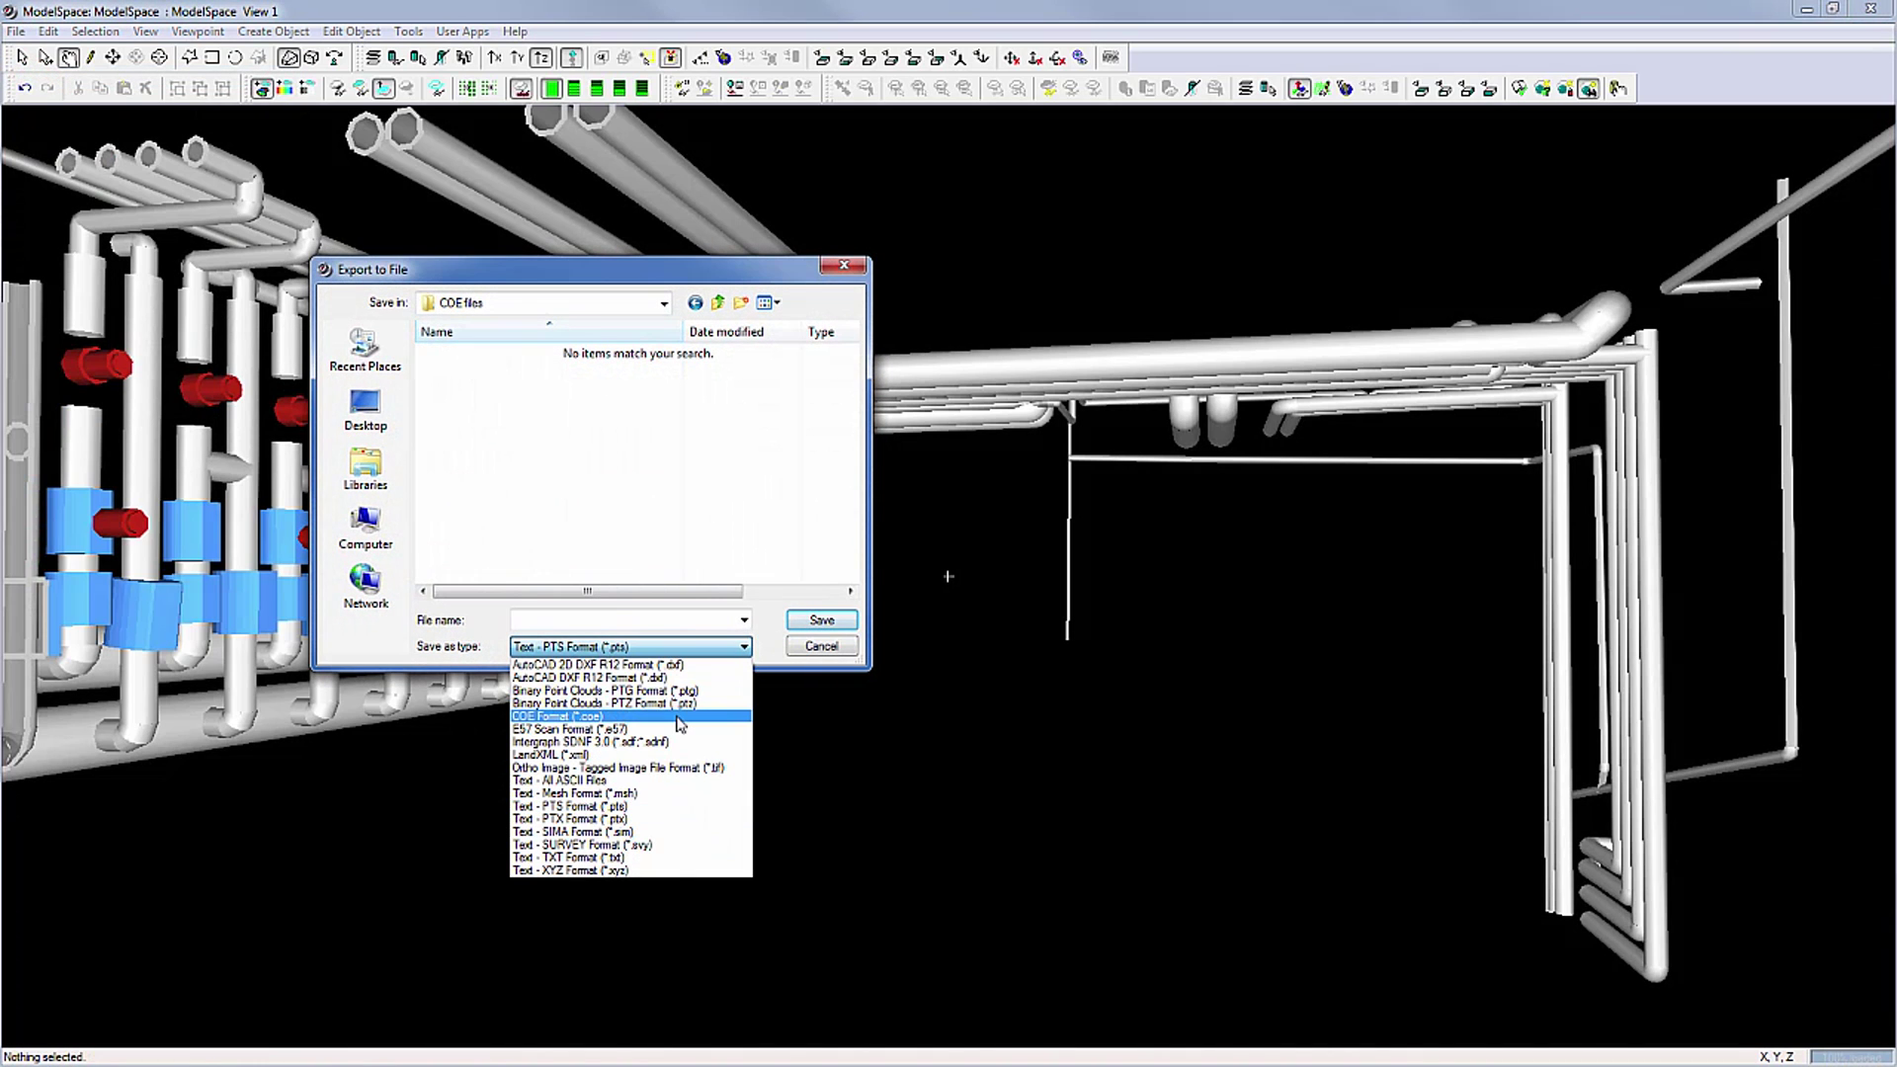
left_click(635, 690)
left_click(599, 620)
type("boilerroom")
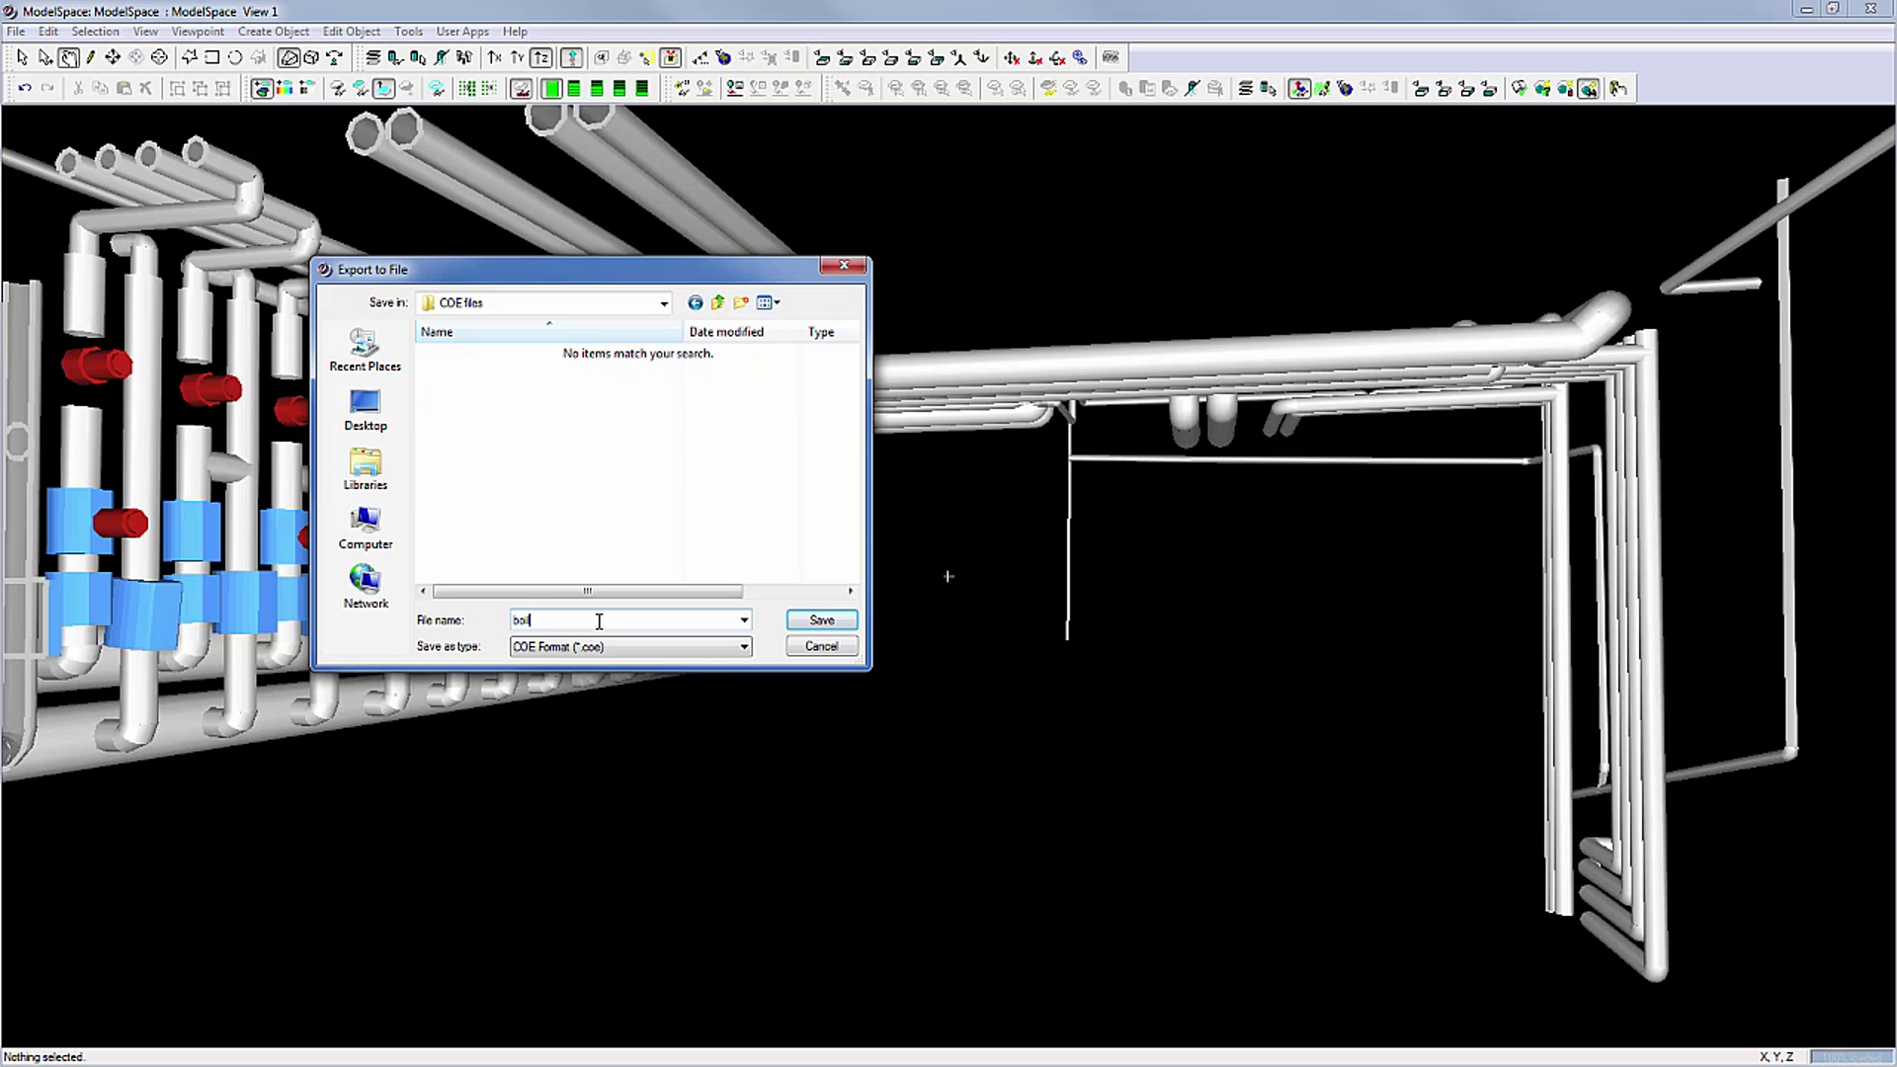
left_click(839, 620)
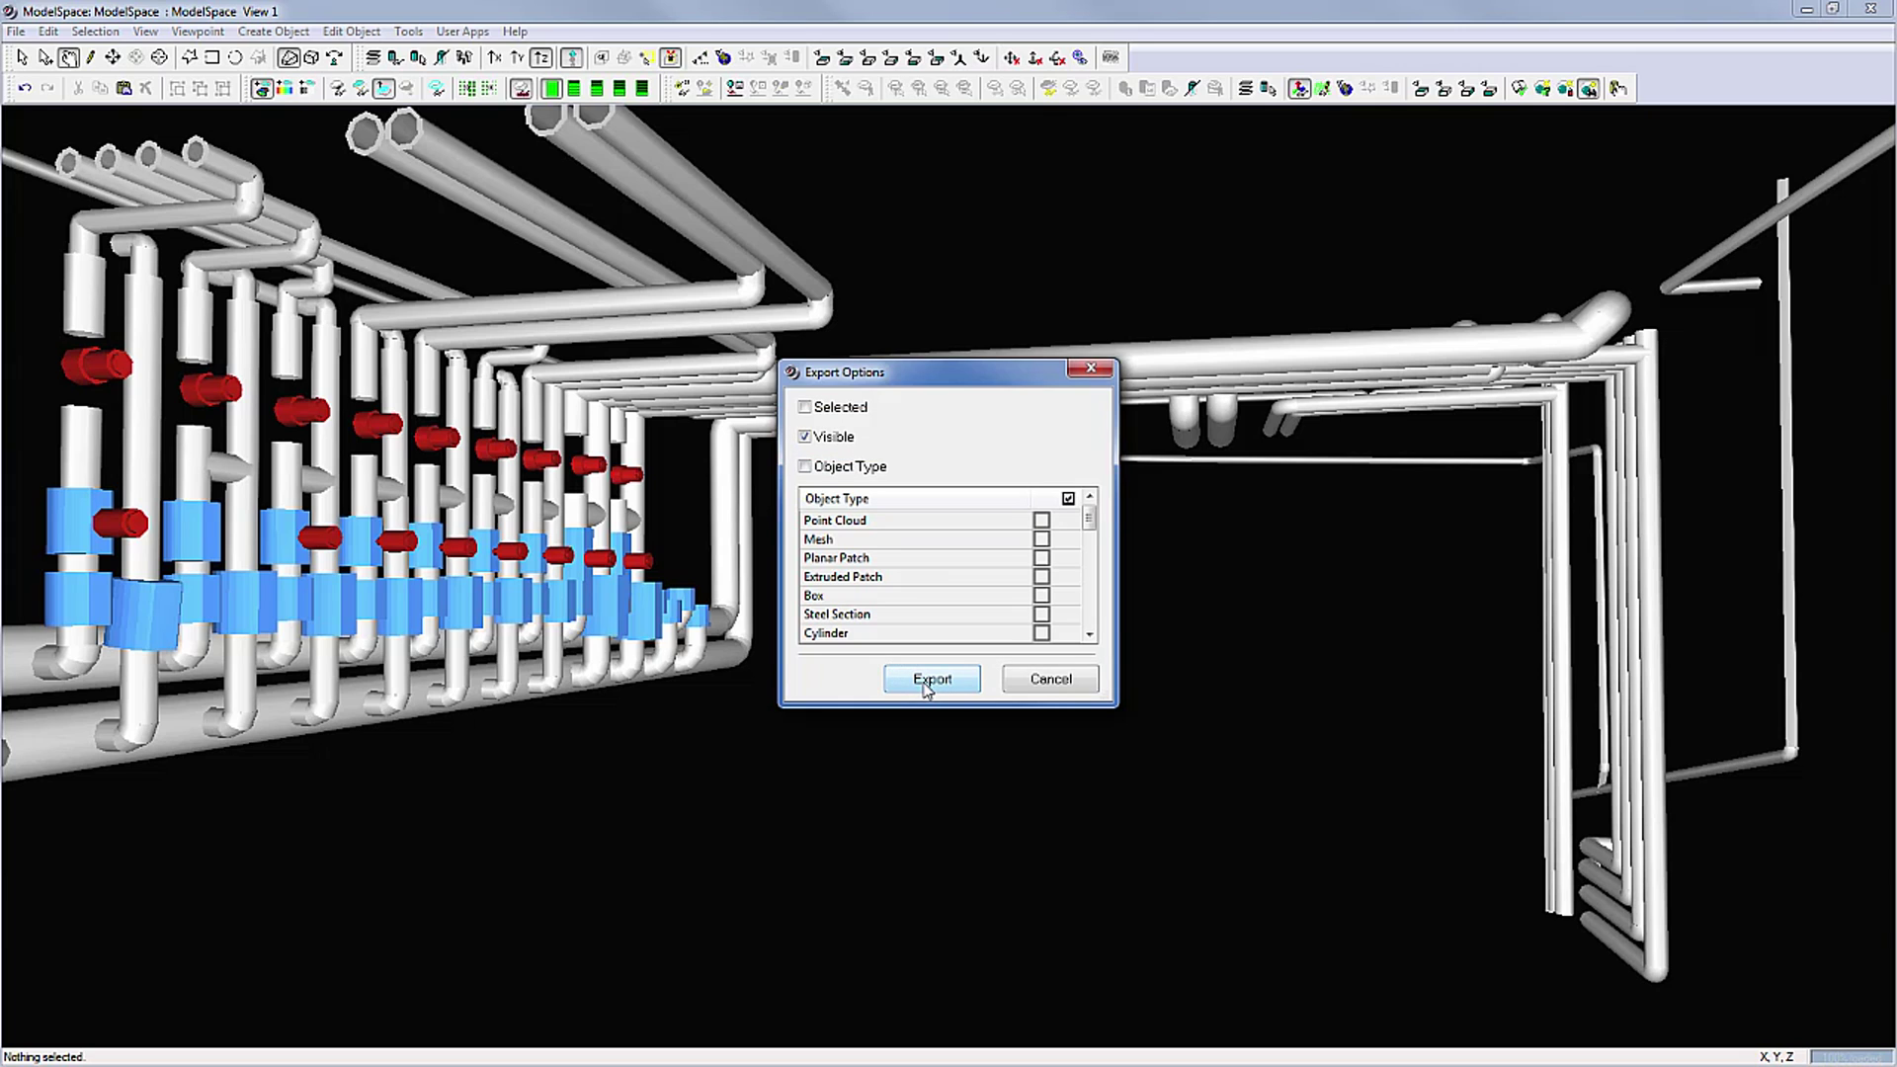
left_click(929, 682)
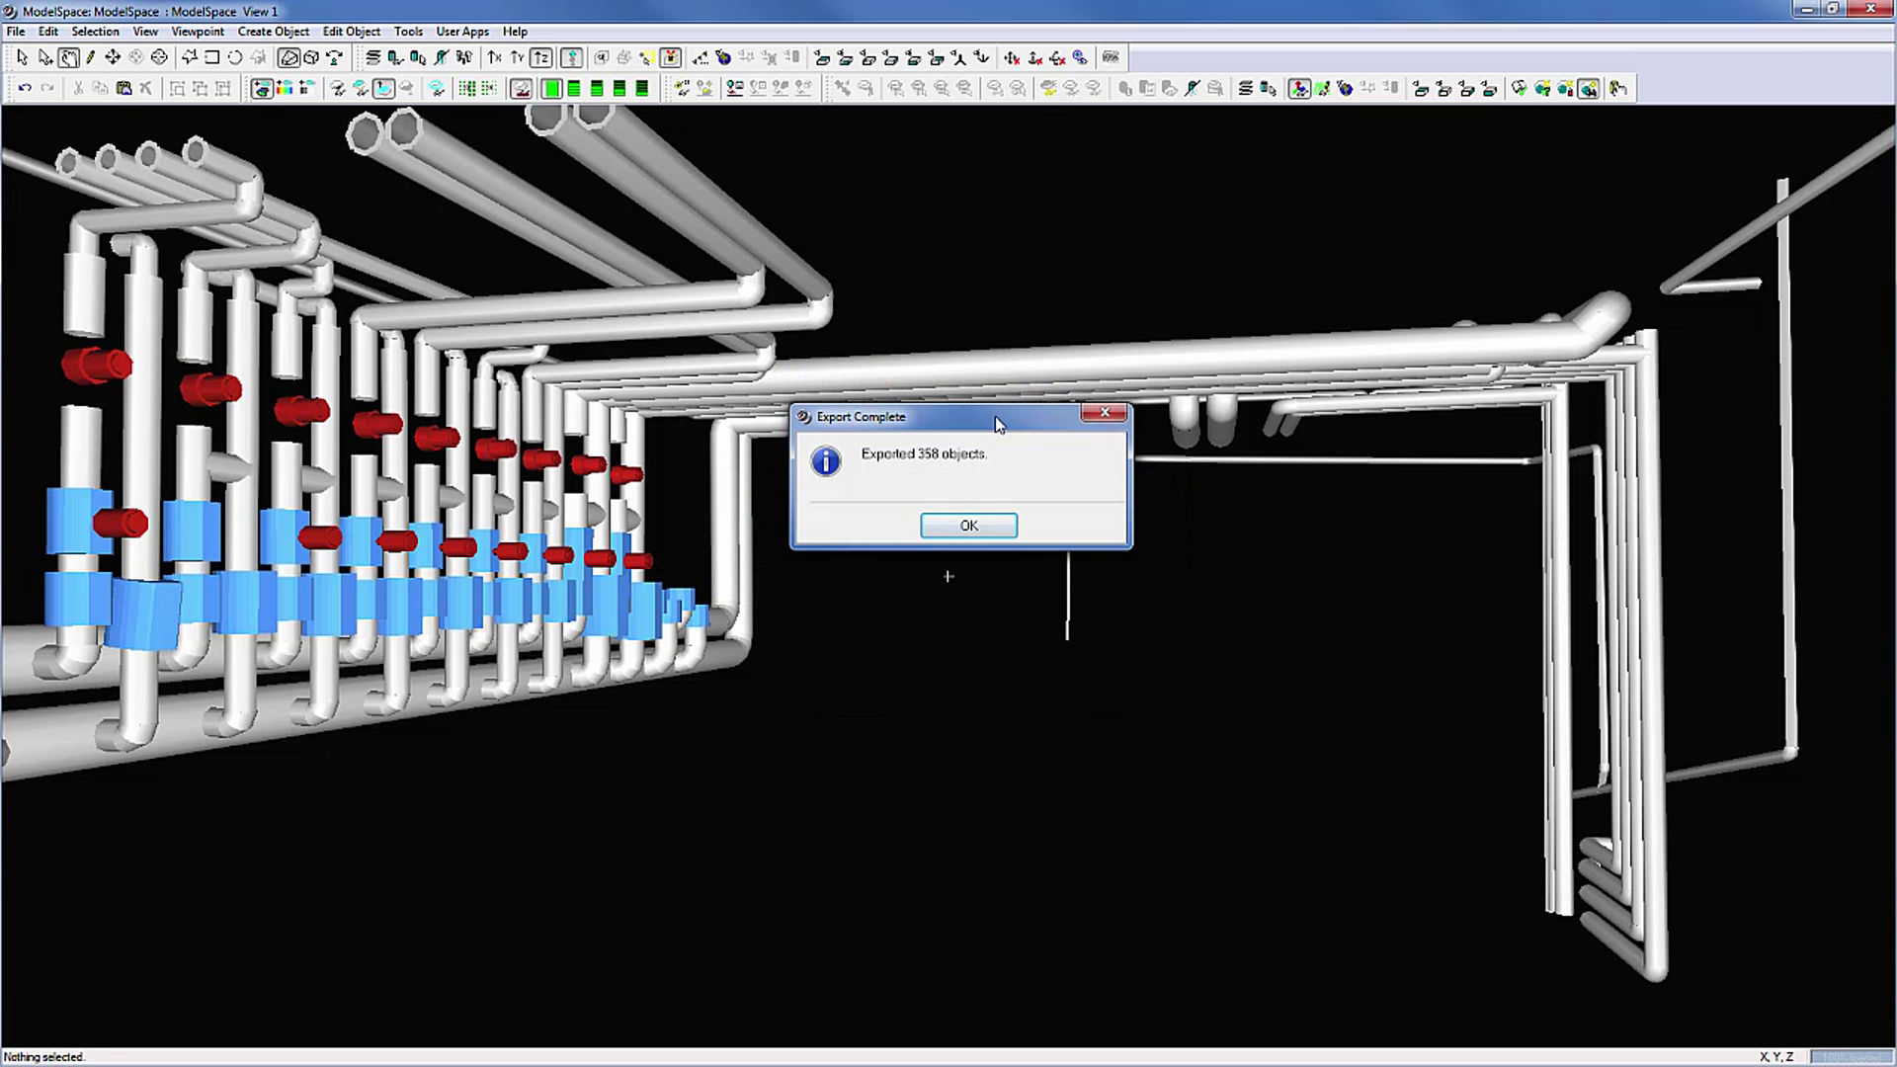
left_click(970, 527)
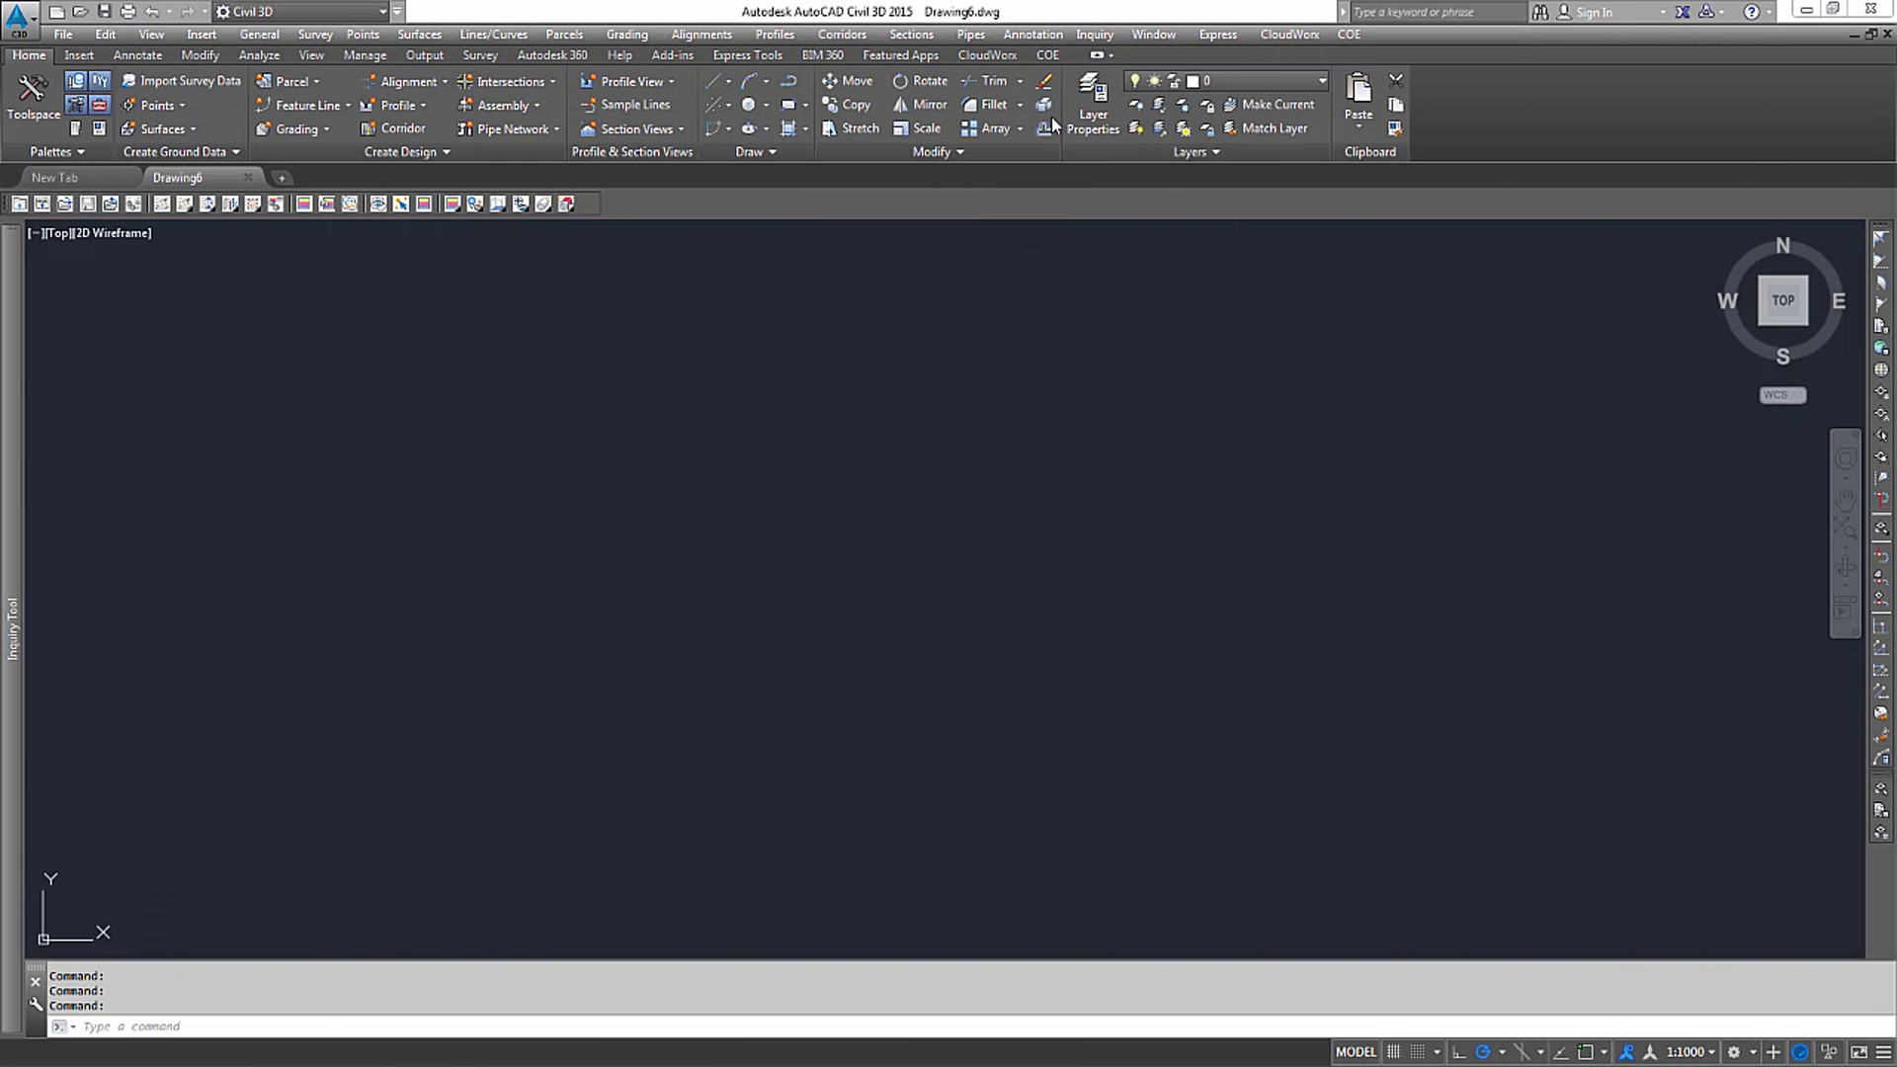
Step: Import boilerroom.coe as ACIS solids in Meters with the <Default> coordinate system
left_click(1051, 56)
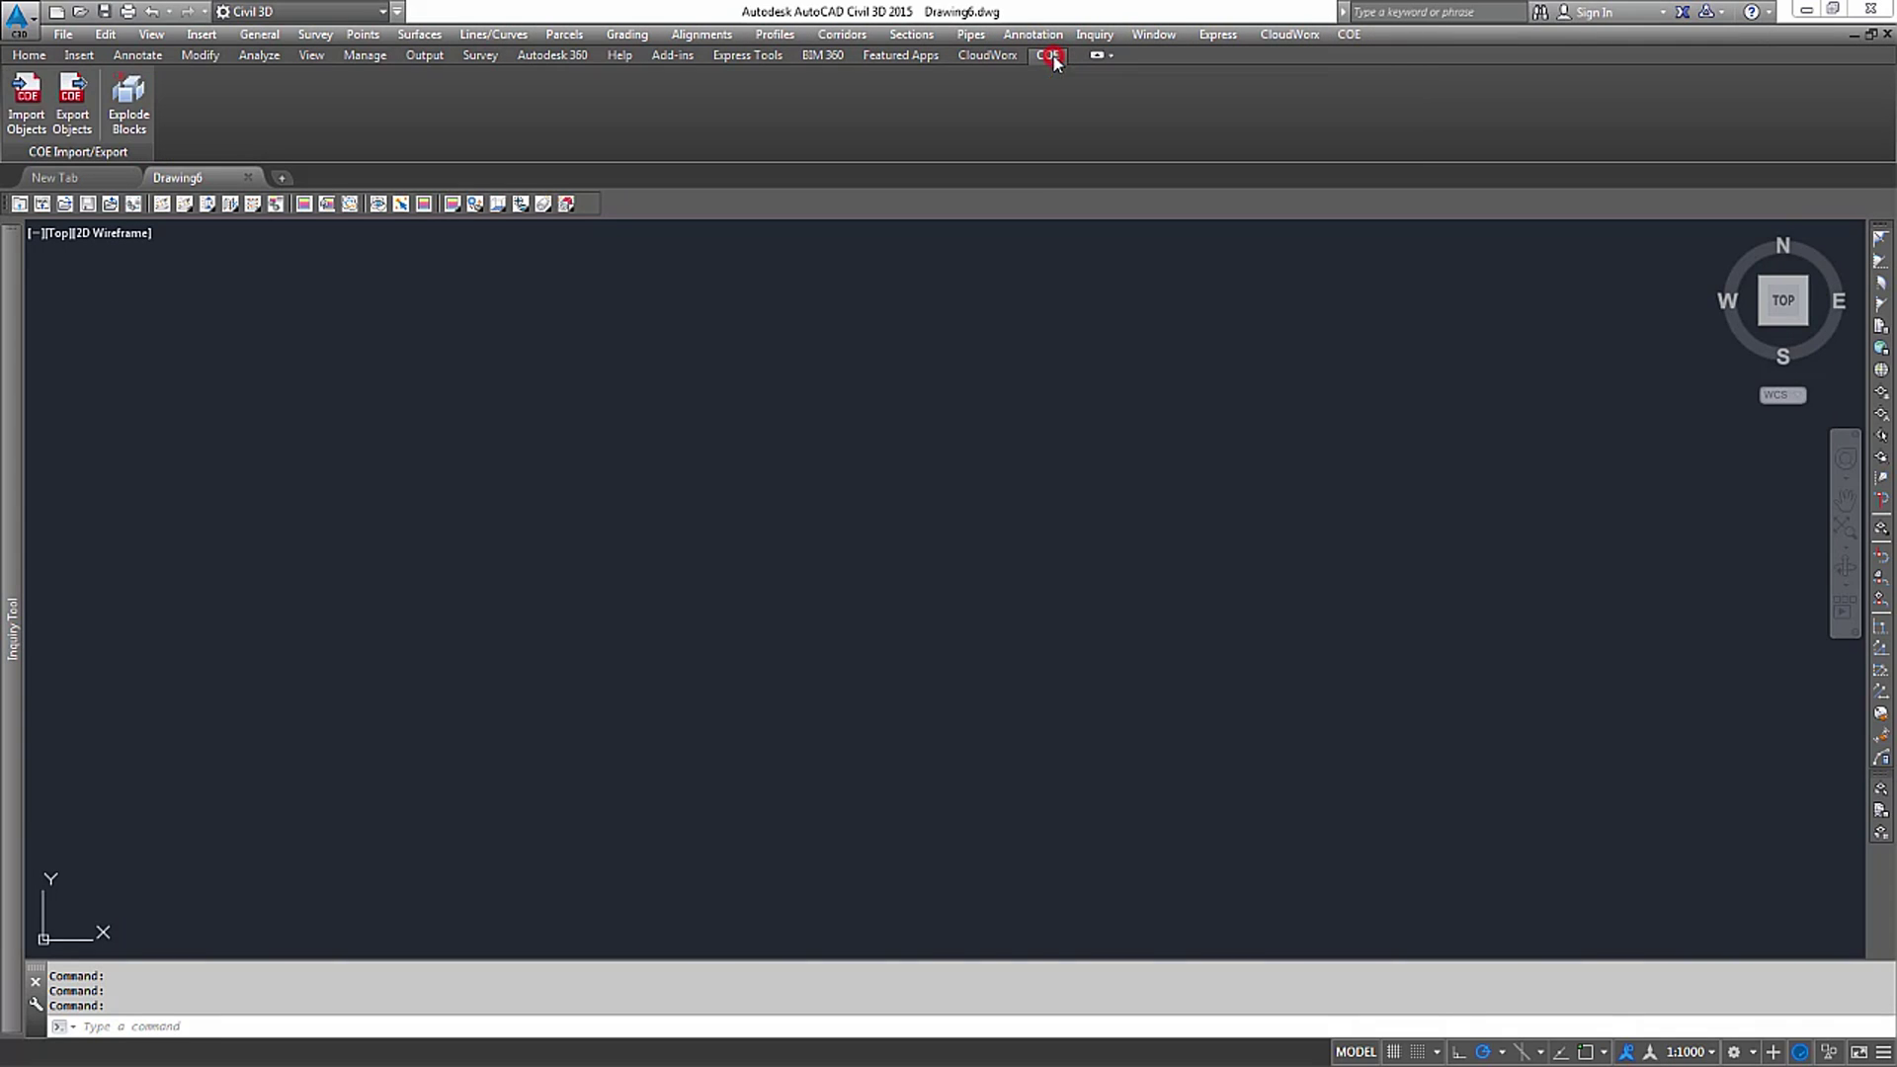
left_click(26, 107)
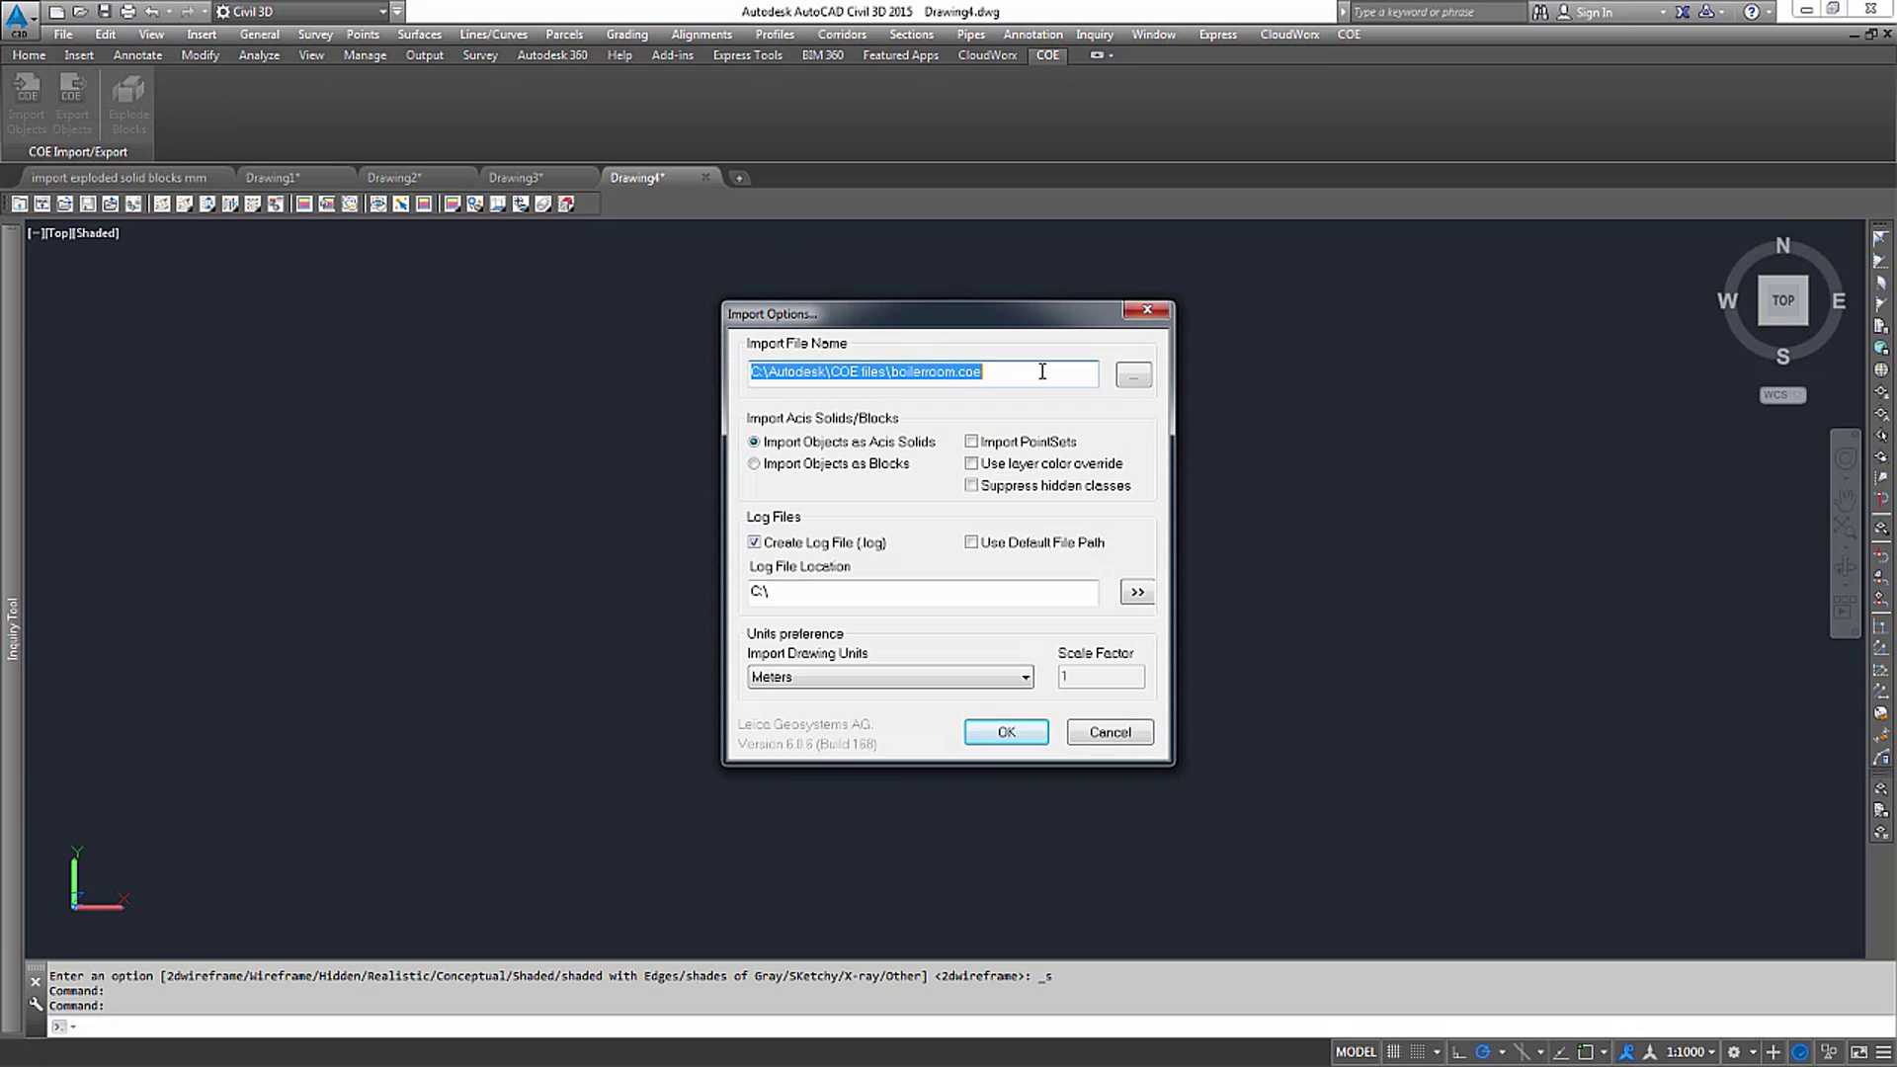
left_click(754, 443)
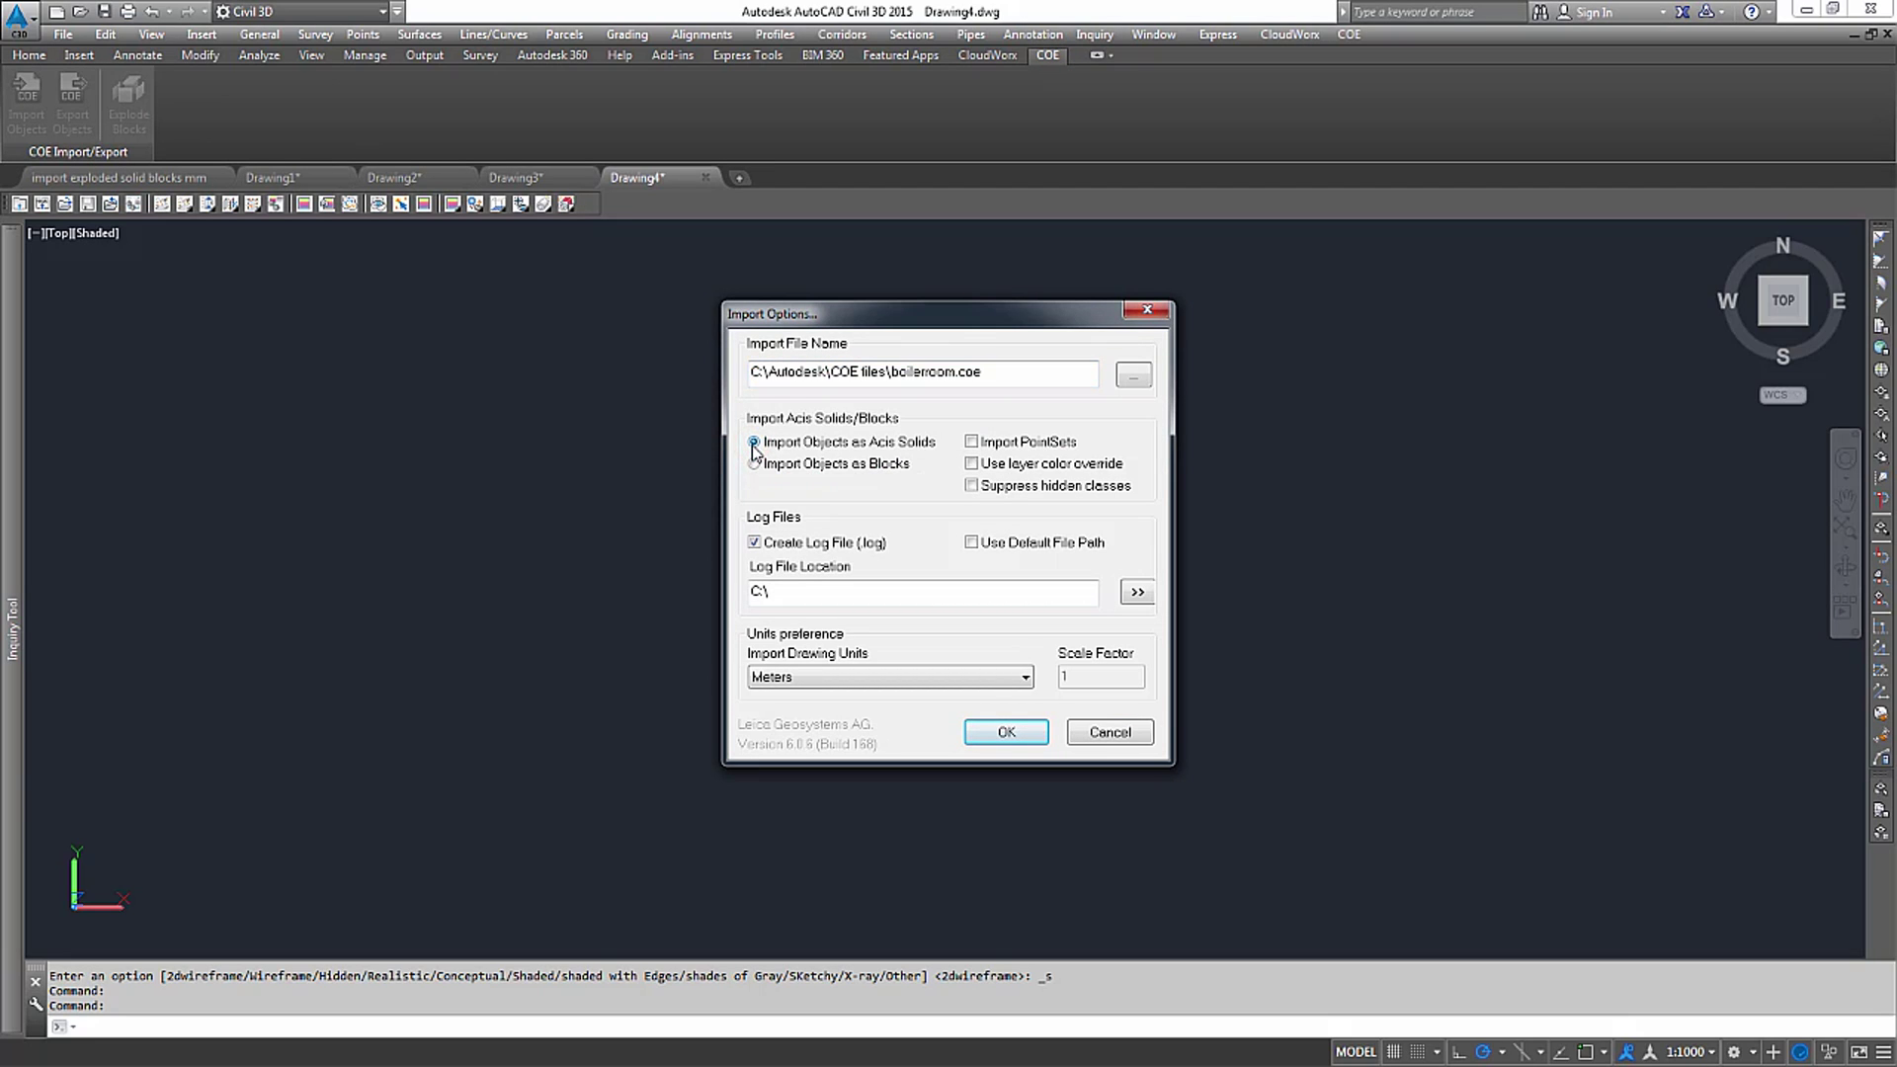
left_click(906, 678)
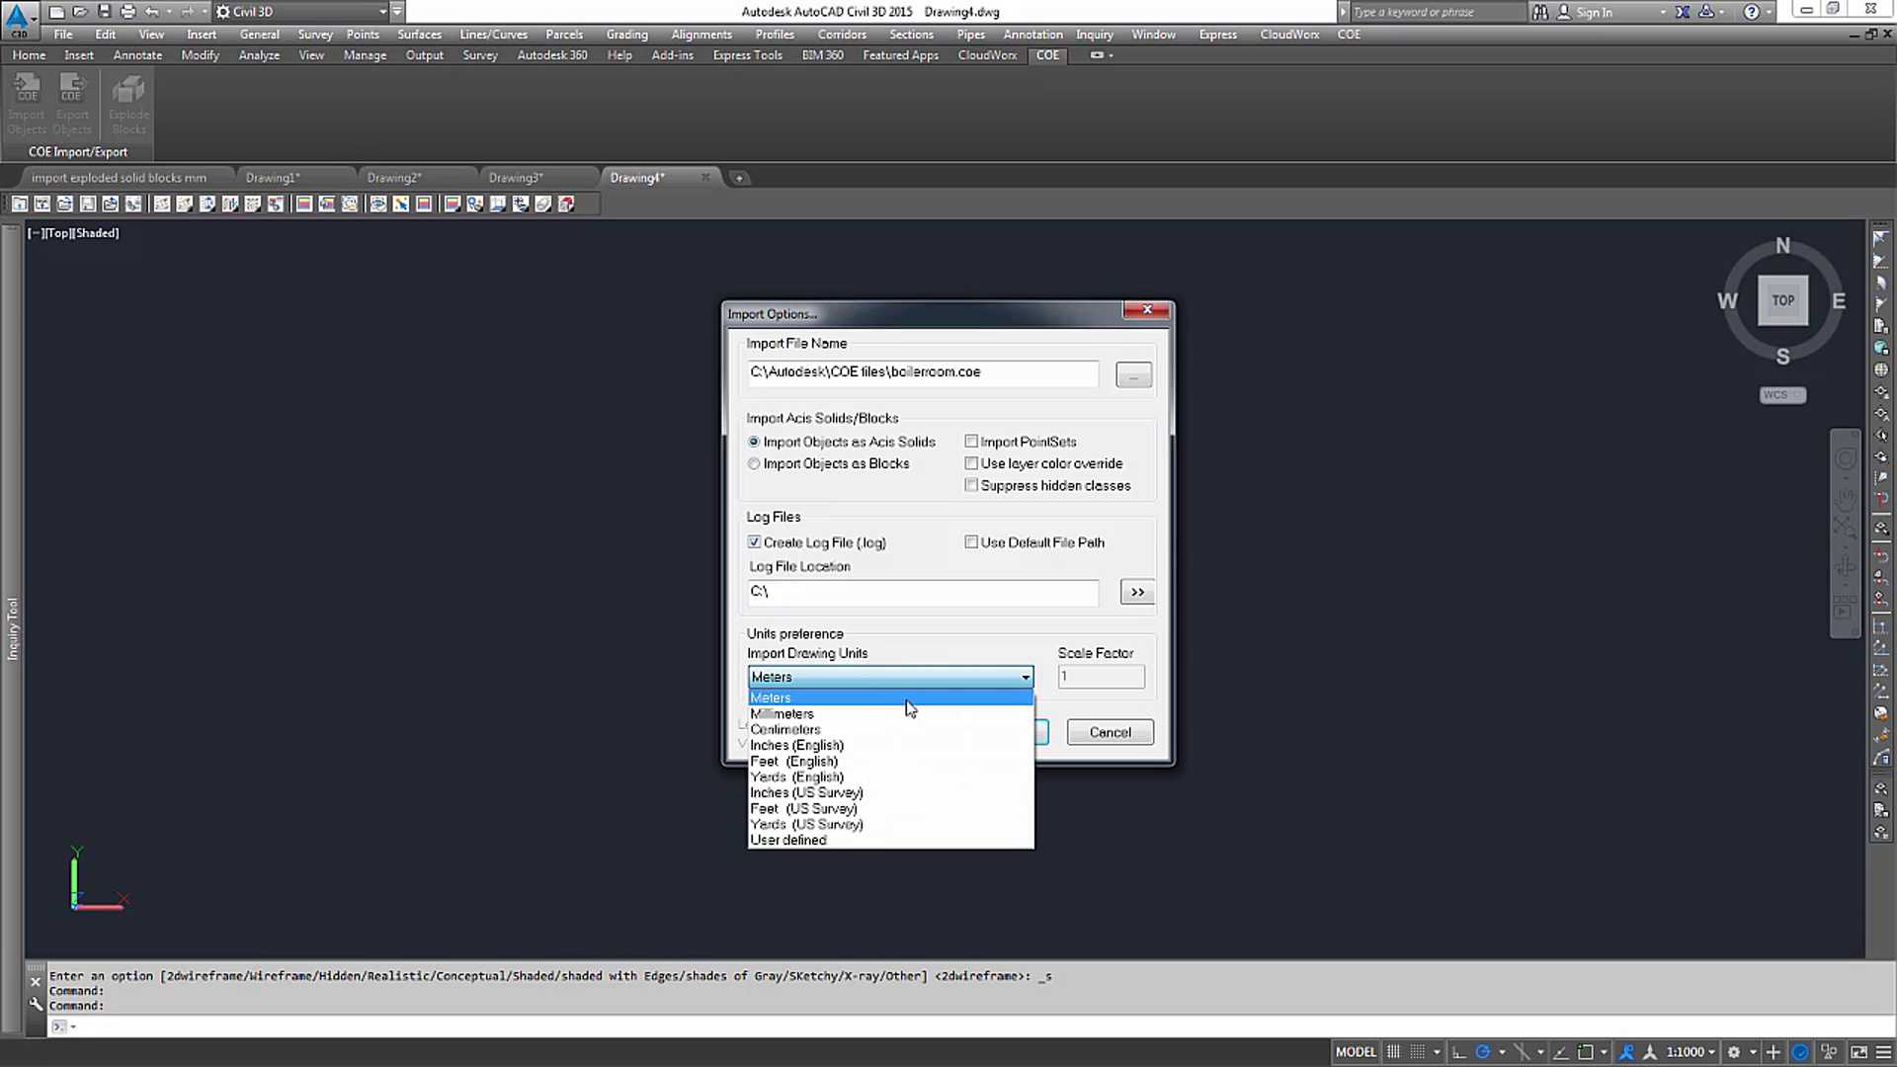
left_click(905, 694)
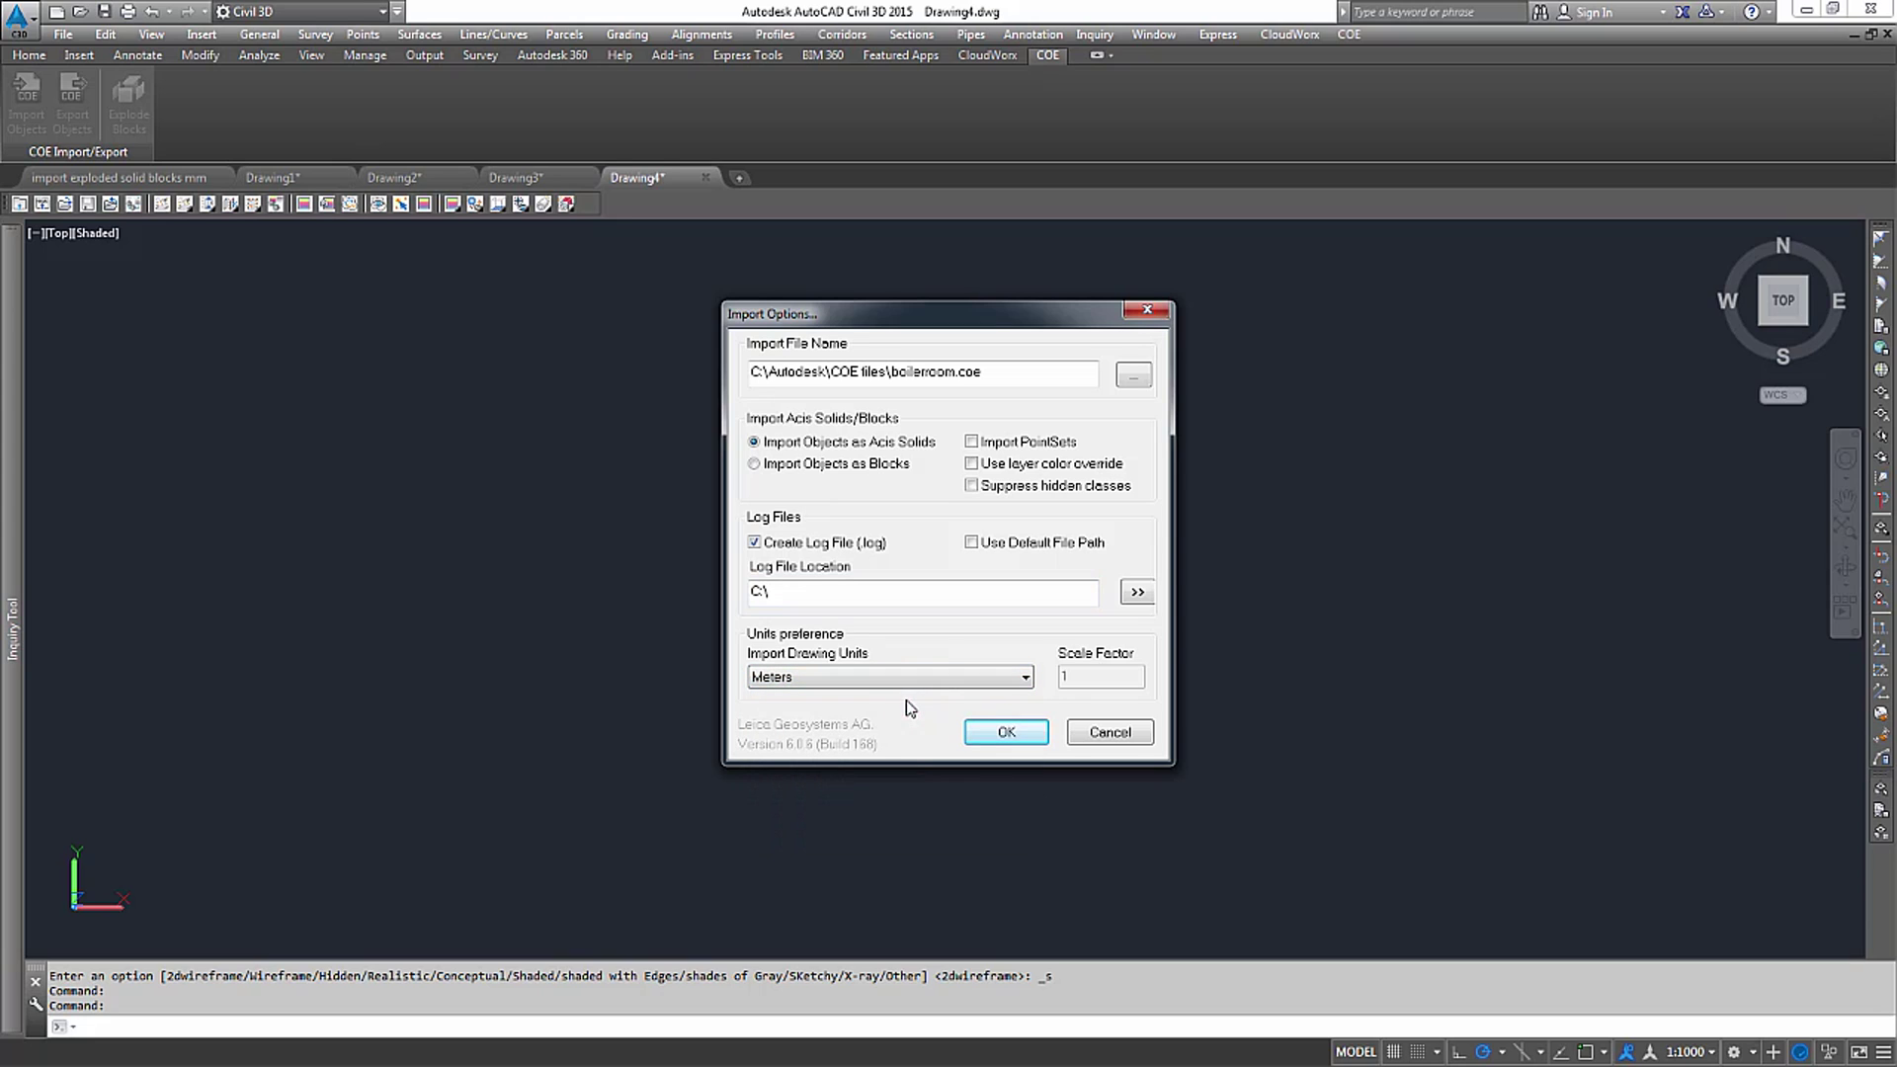
left_click(1006, 732)
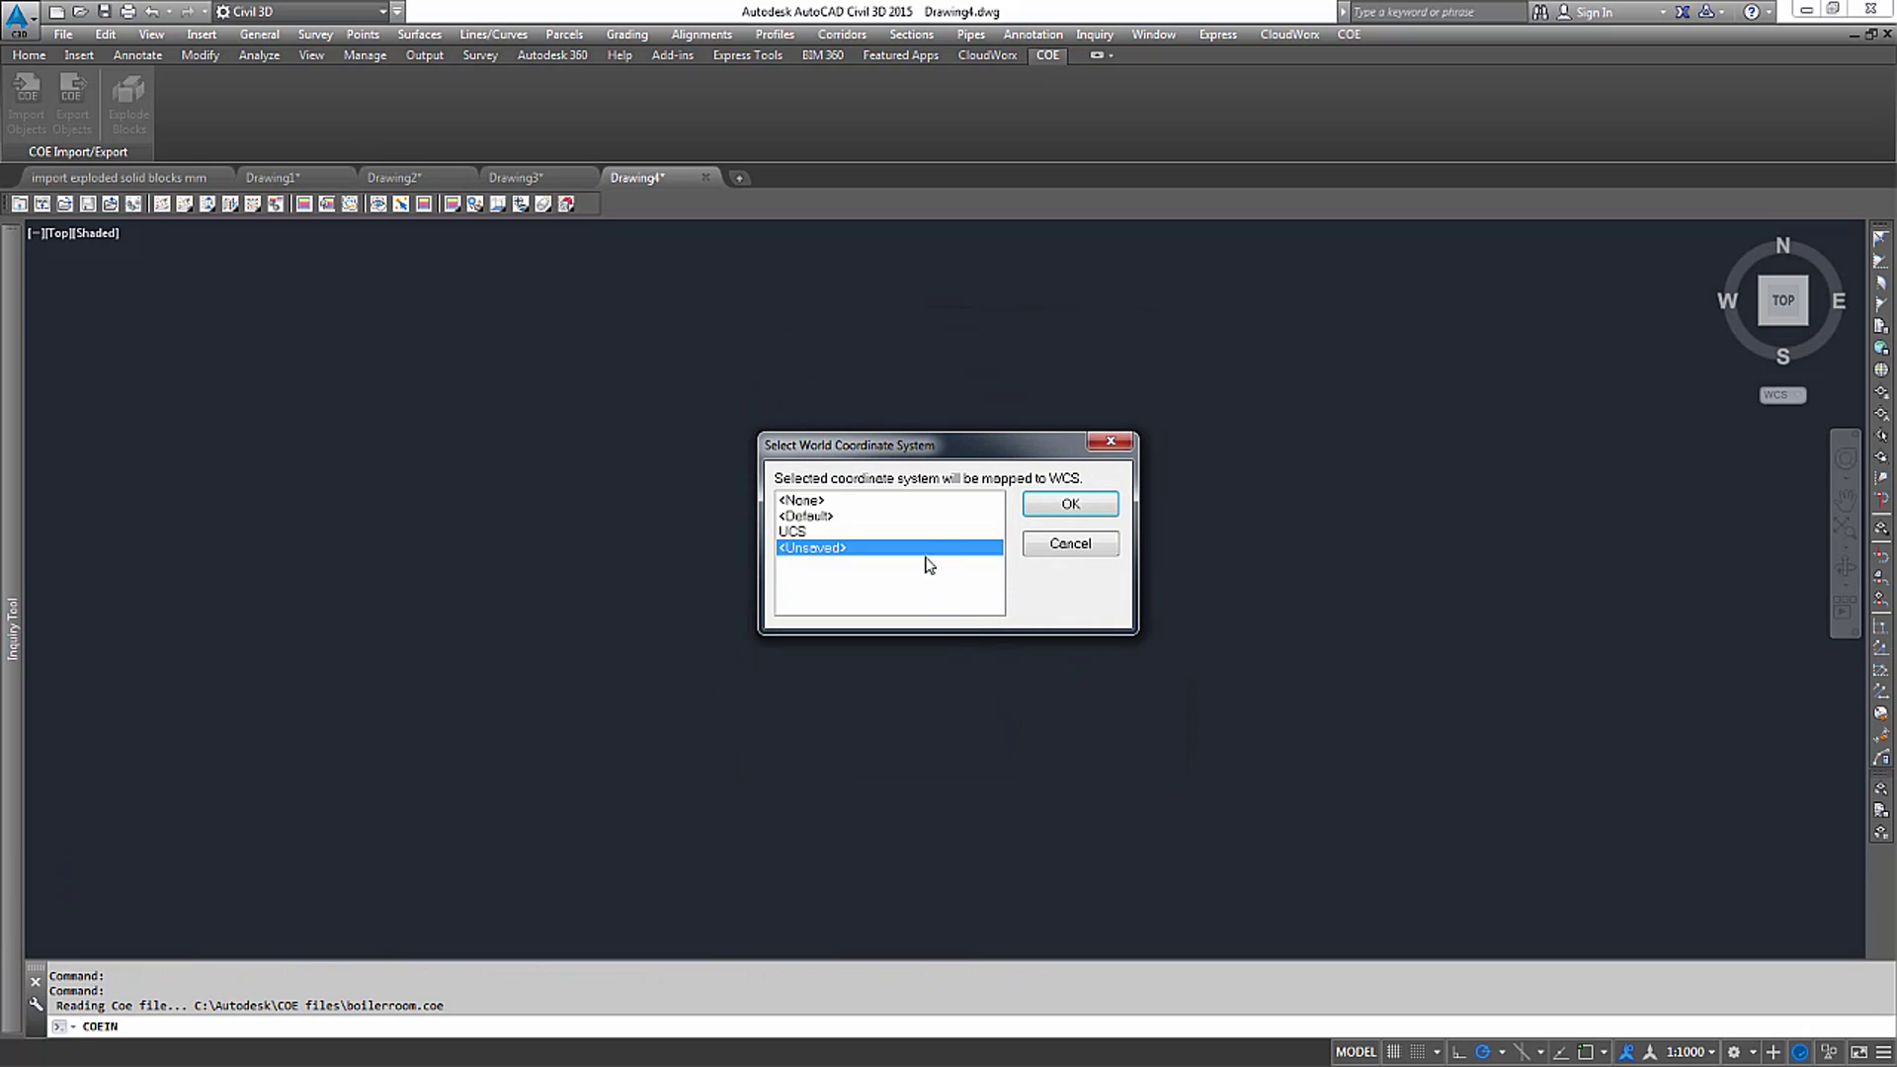
left_click(866, 516)
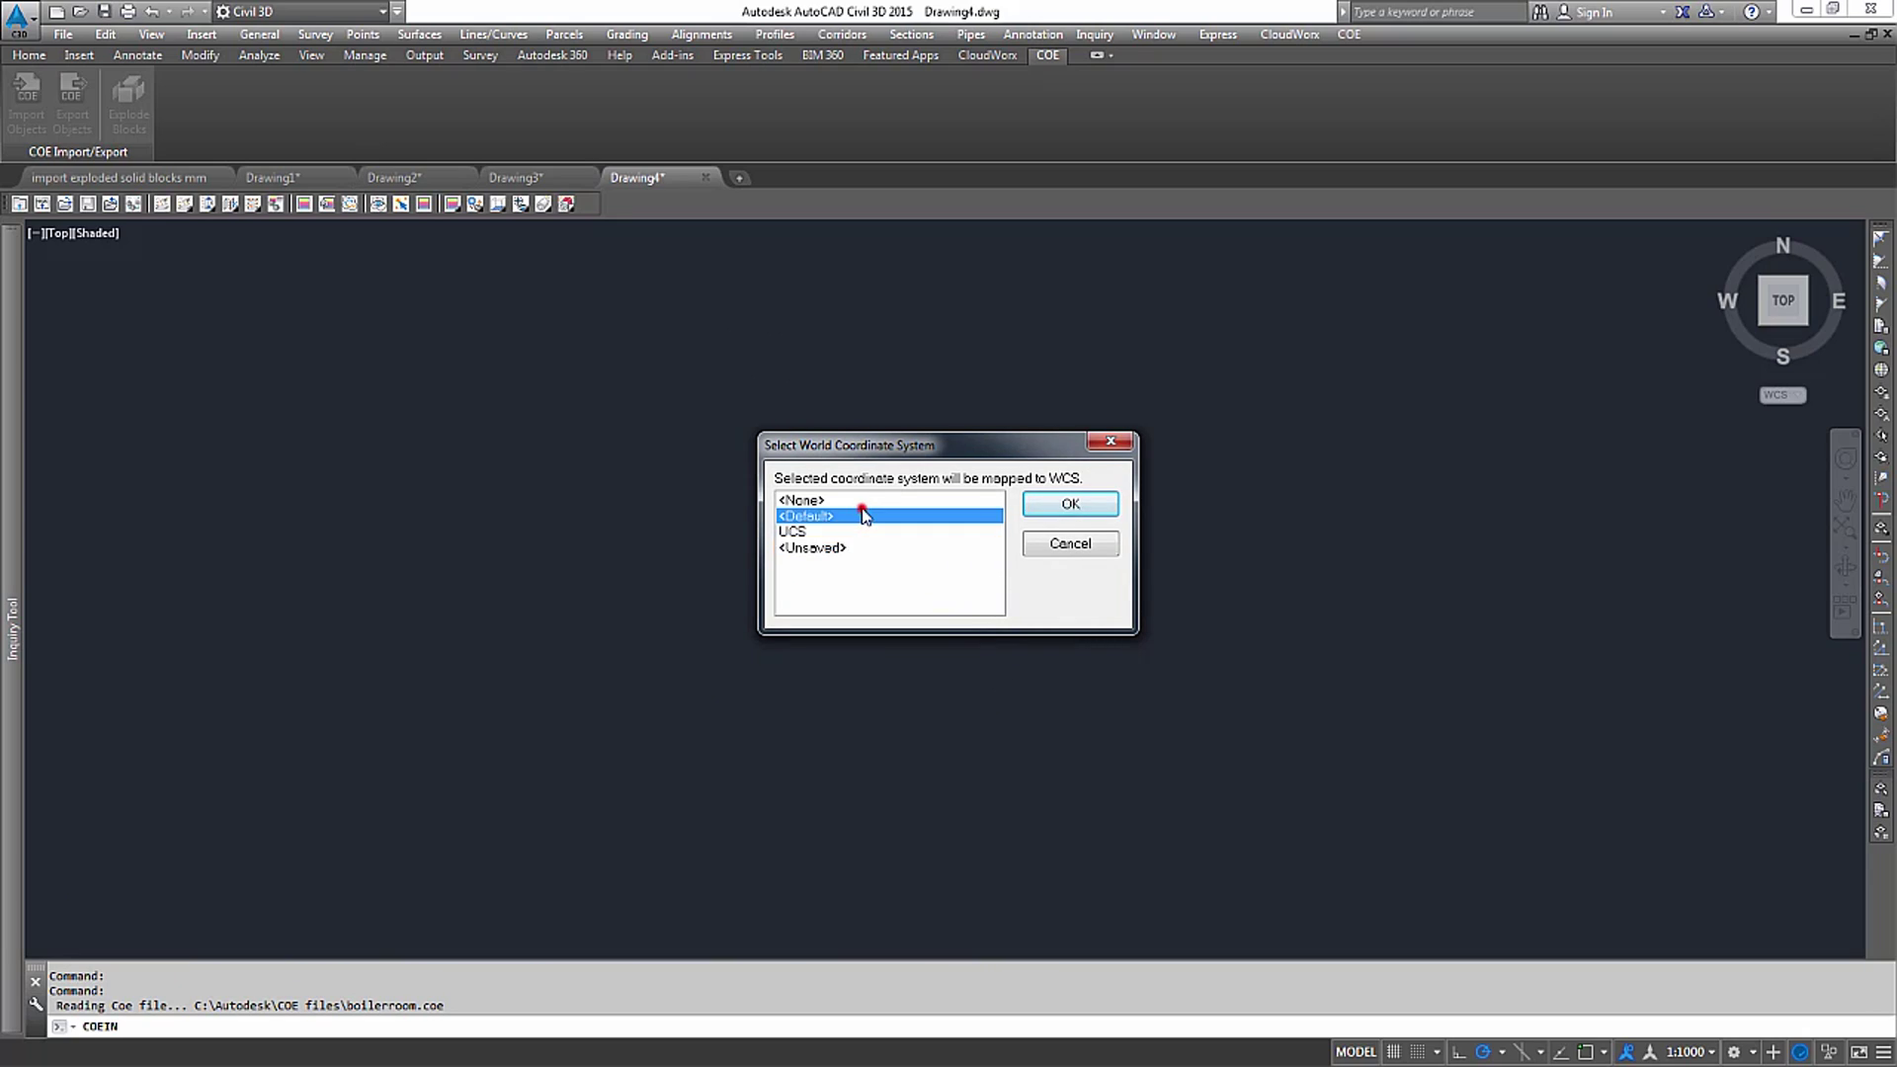
left_click(1070, 504)
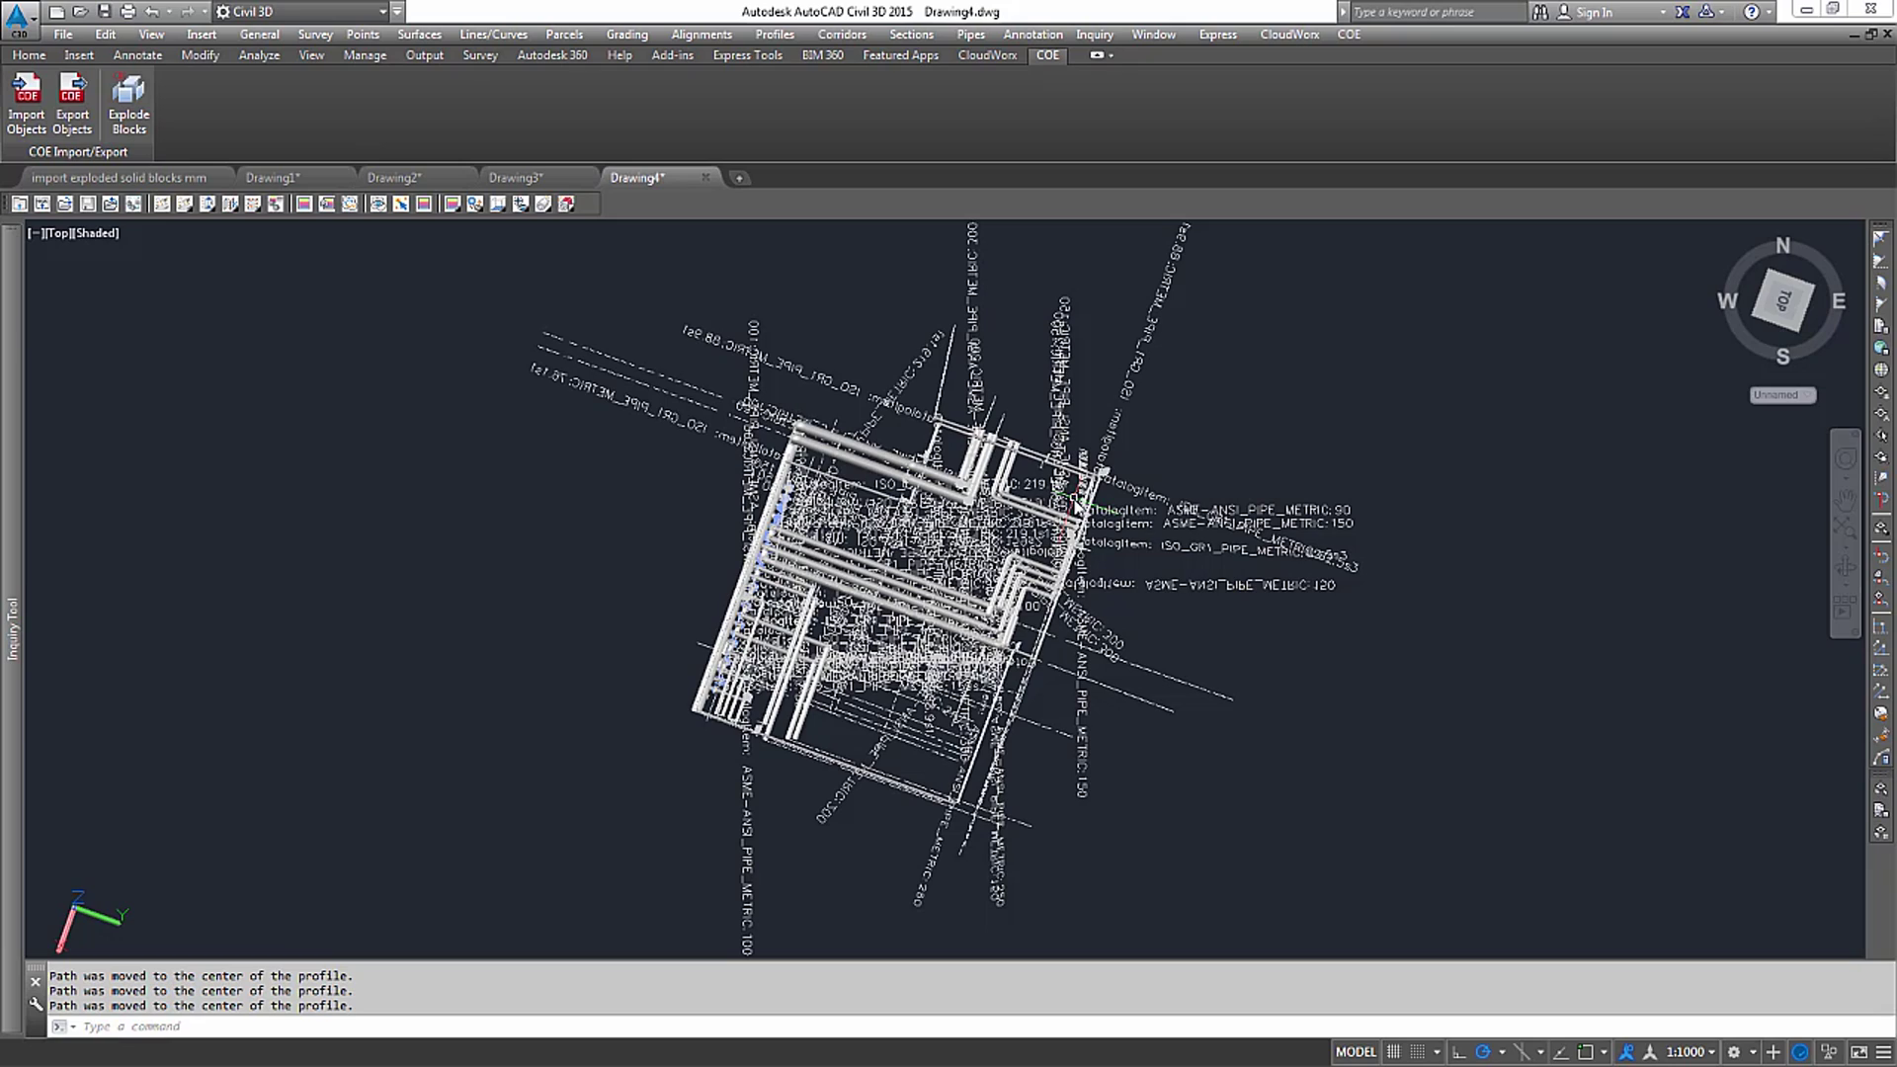
Step: Run COEANN on the whole pipe model with option h to hide annotations
left_click(191, 1033)
type("COE")
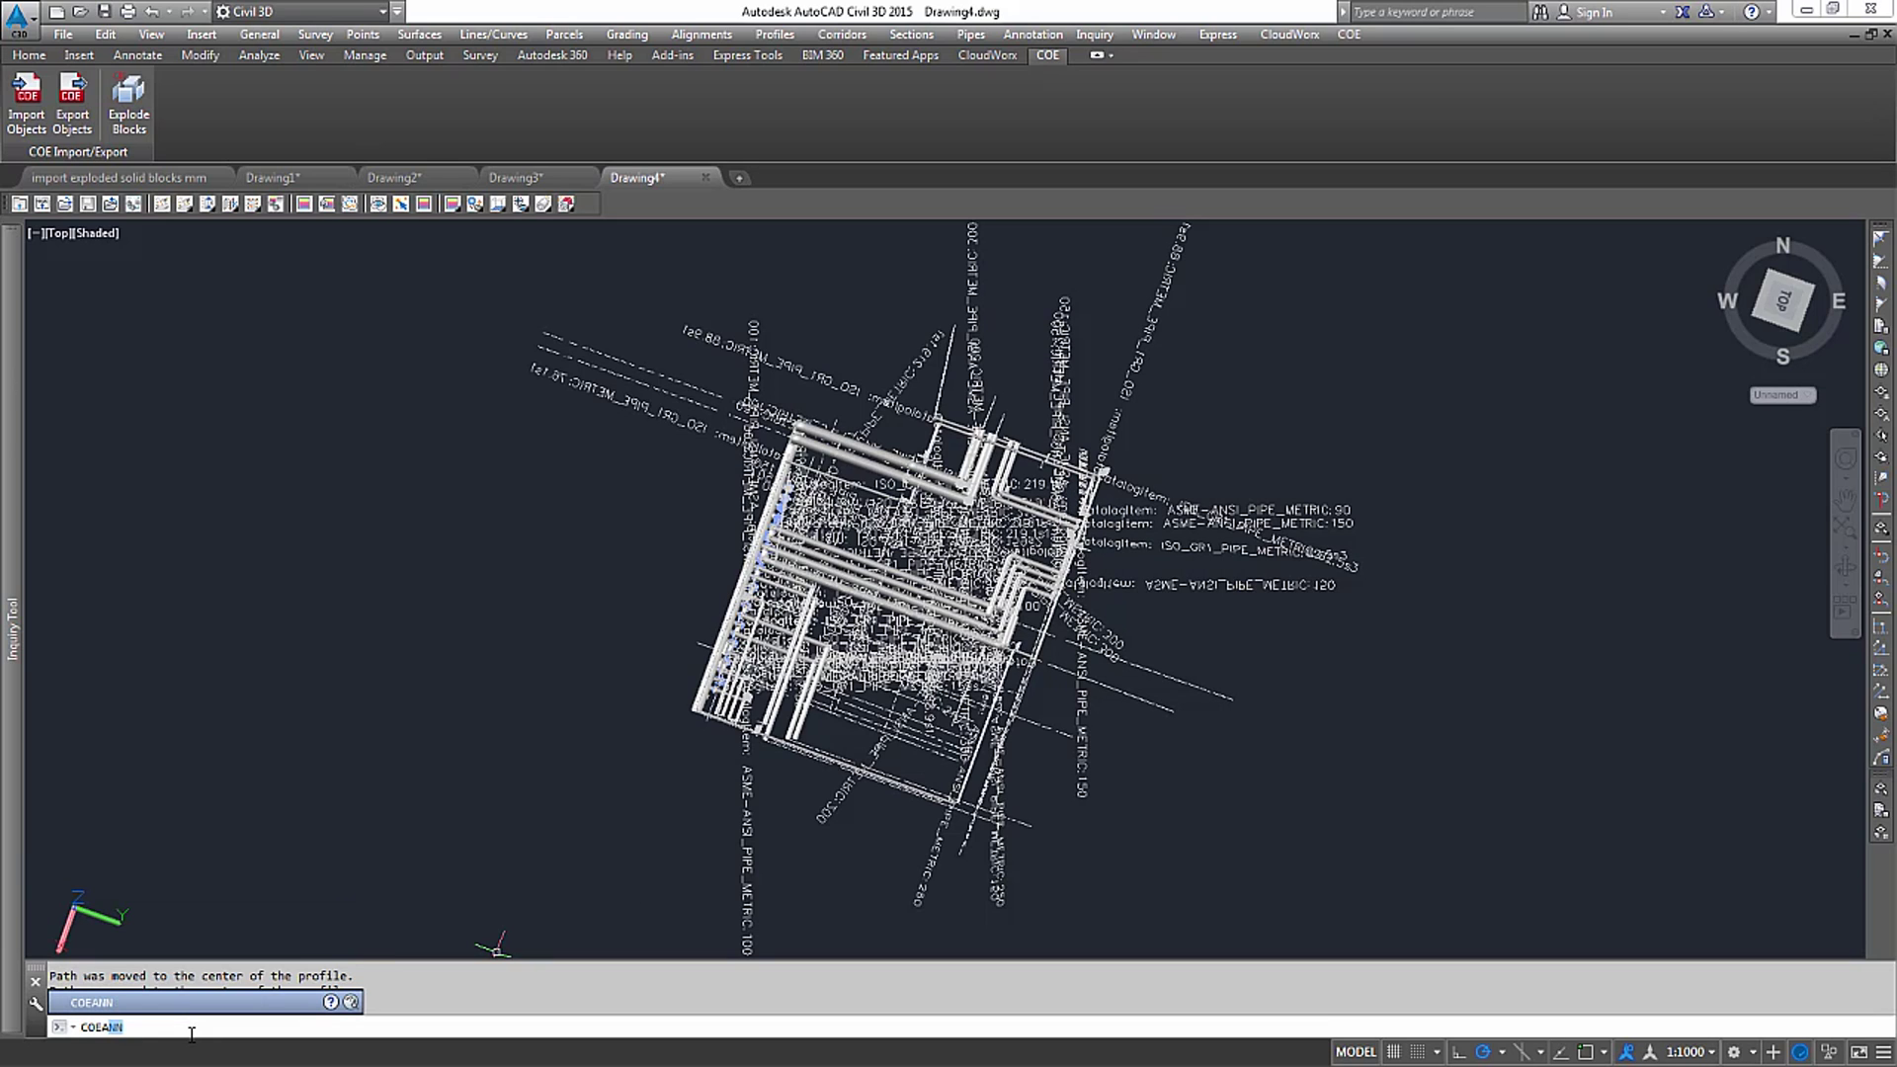
type("A")
key("Return")
mouse_move(494, 871)
left_mouse_down()
mouse_move(1454, 867)
mouse_move(530, 296)
left_mouse_up()
key("Return")
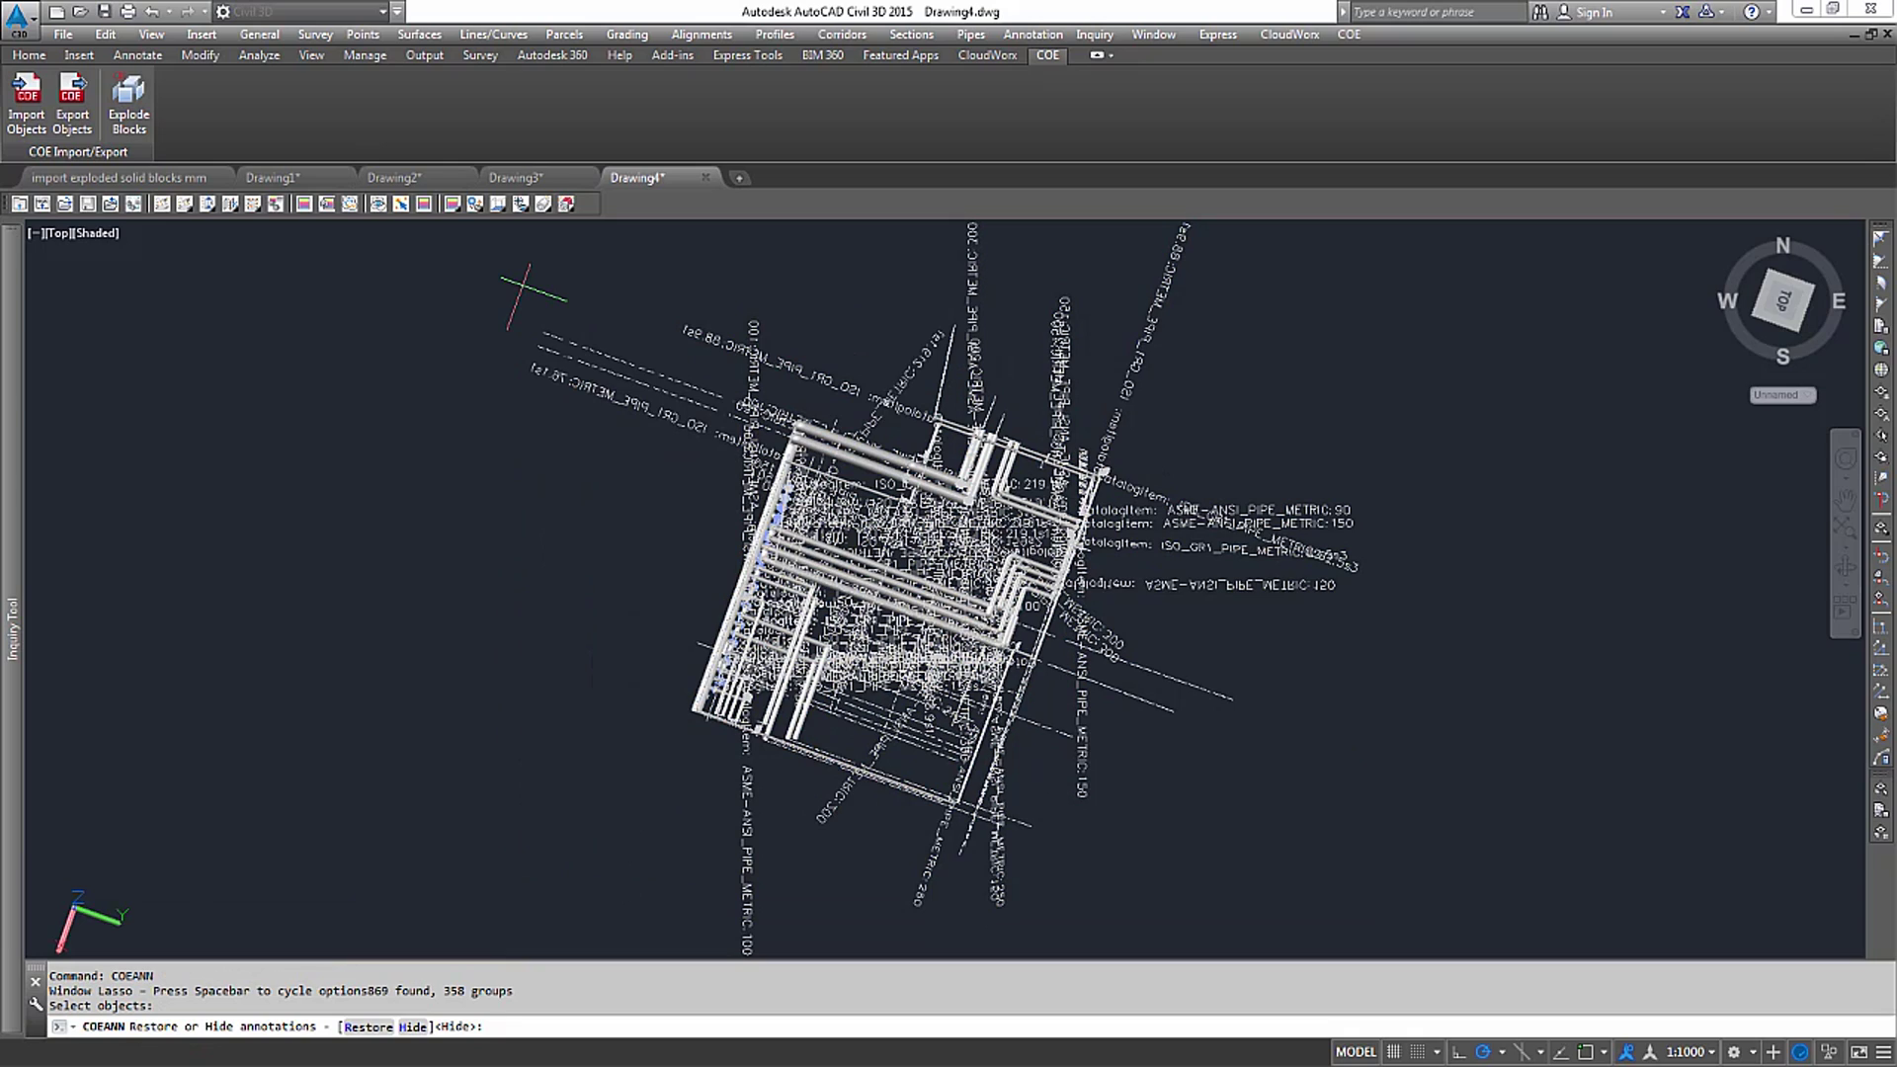
type("h")
key("Return")
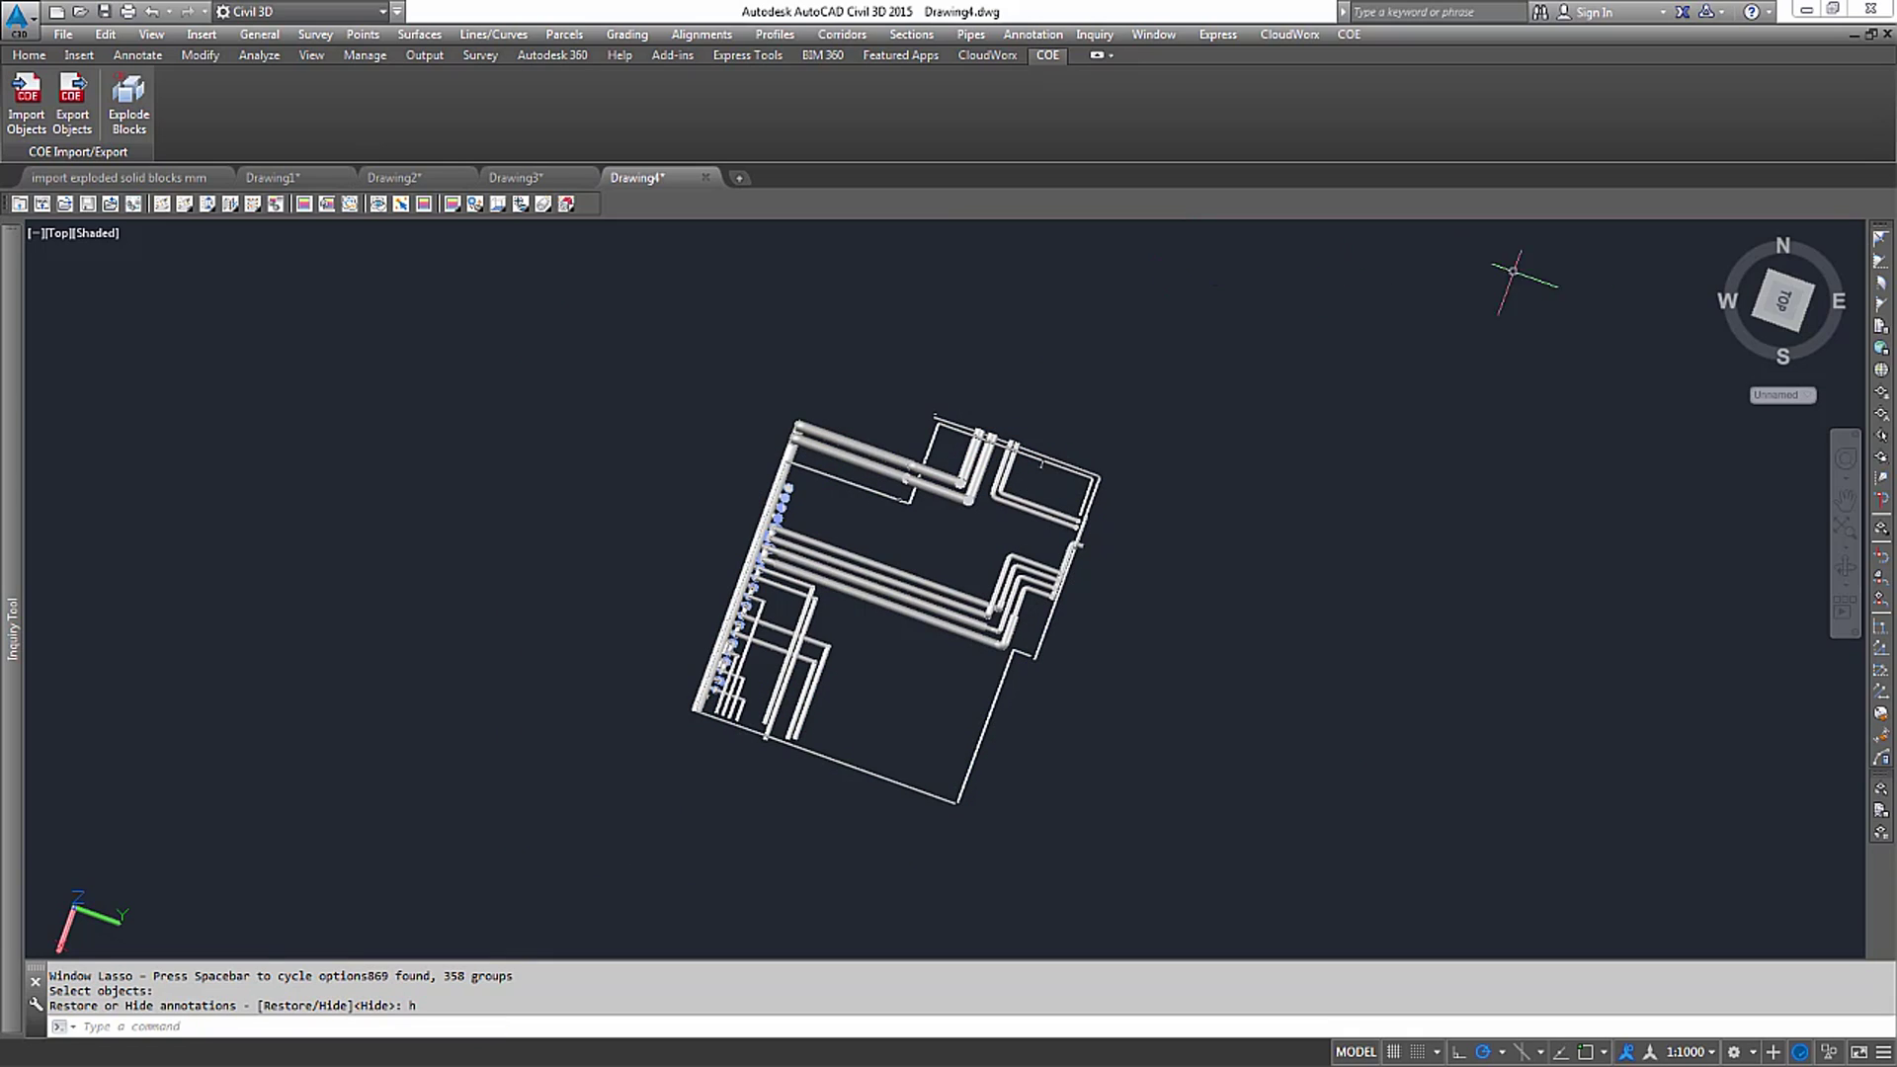
Step: Switch to an isometric view and zoom and pan onto the pipe model
left_click(1764, 322)
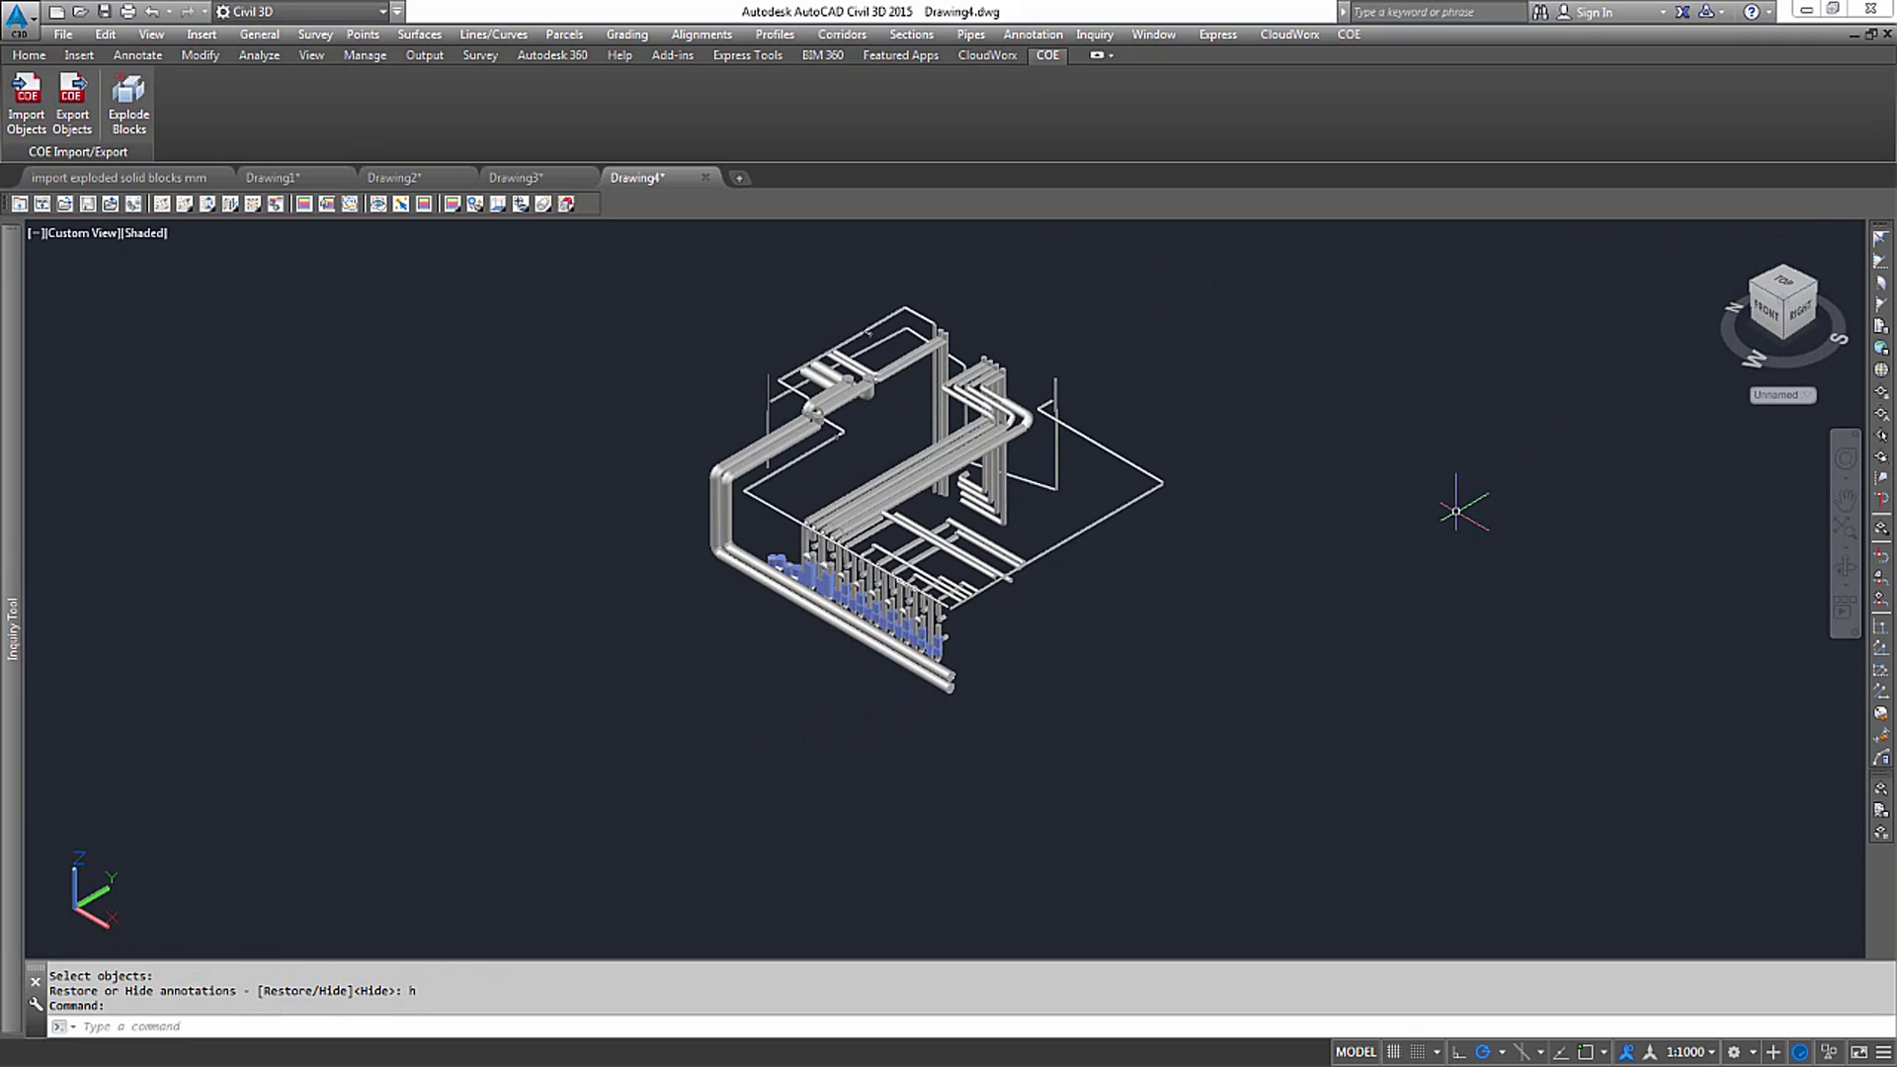
scroll(1345, 460, "up", 2)
scroll(1346, 460, "up", 1)
middle_click_drag(1244, 495, 1817, 527)
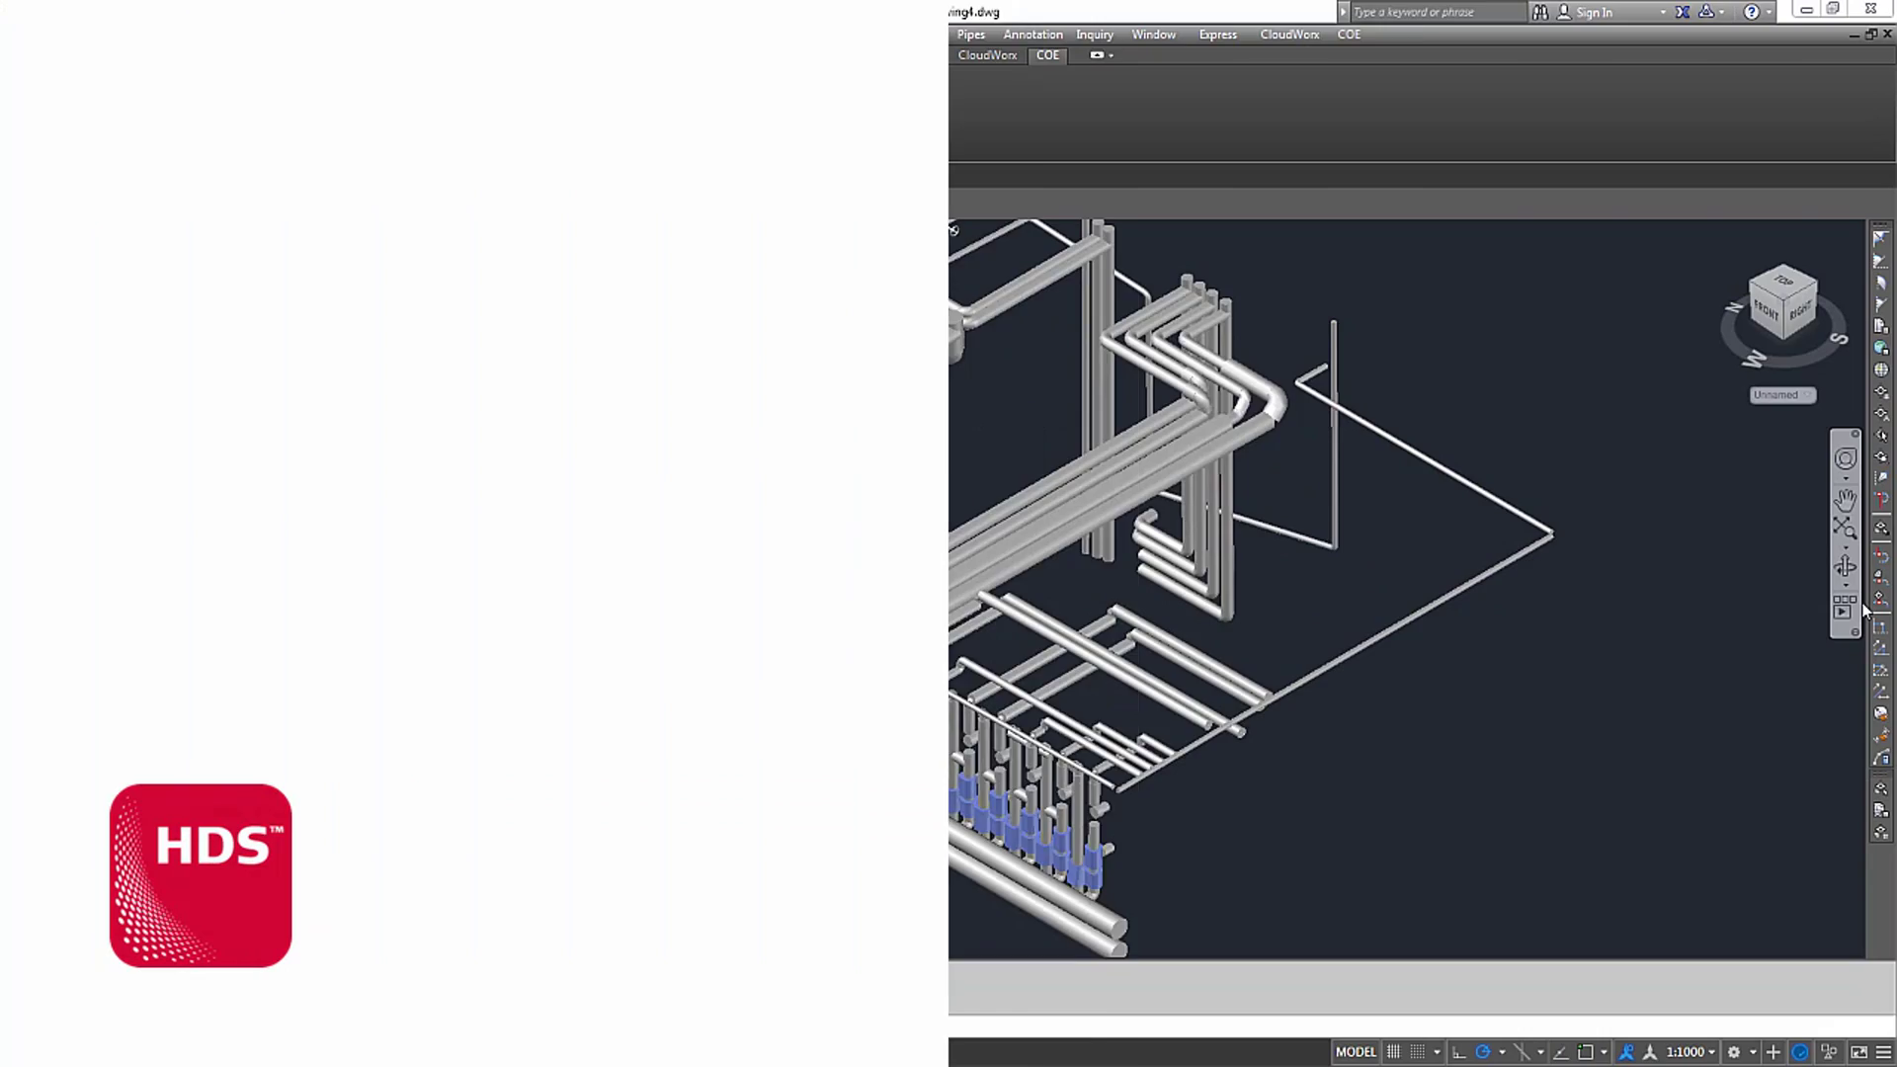